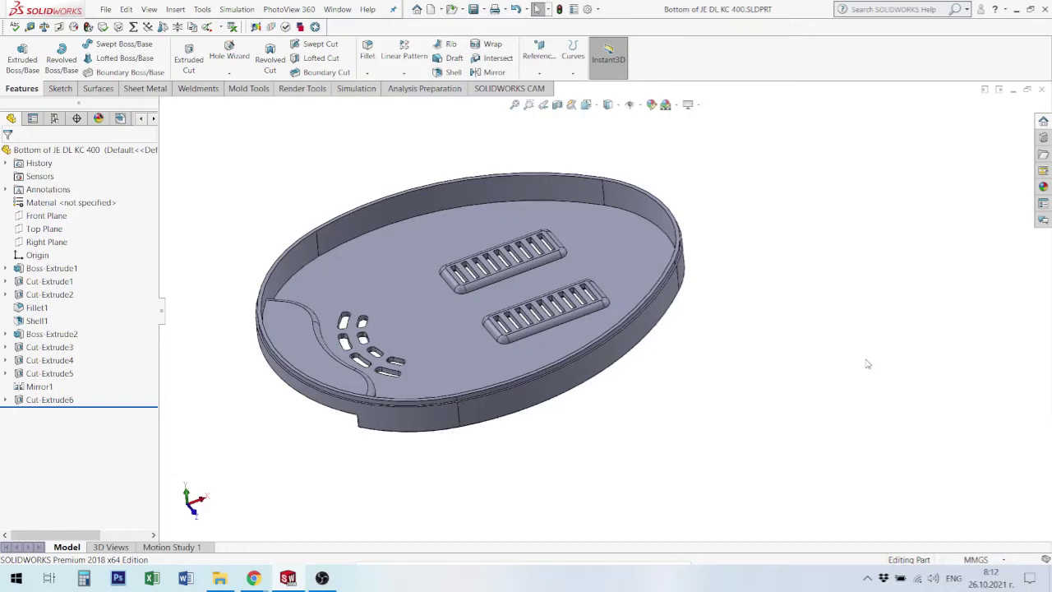
Orbit the part slightly and glance at the list of open document windows.
mouse_move(465, 275)
middle_down()
mouse_move(468, 257)
mouse_move(509, 263)
middle_up()
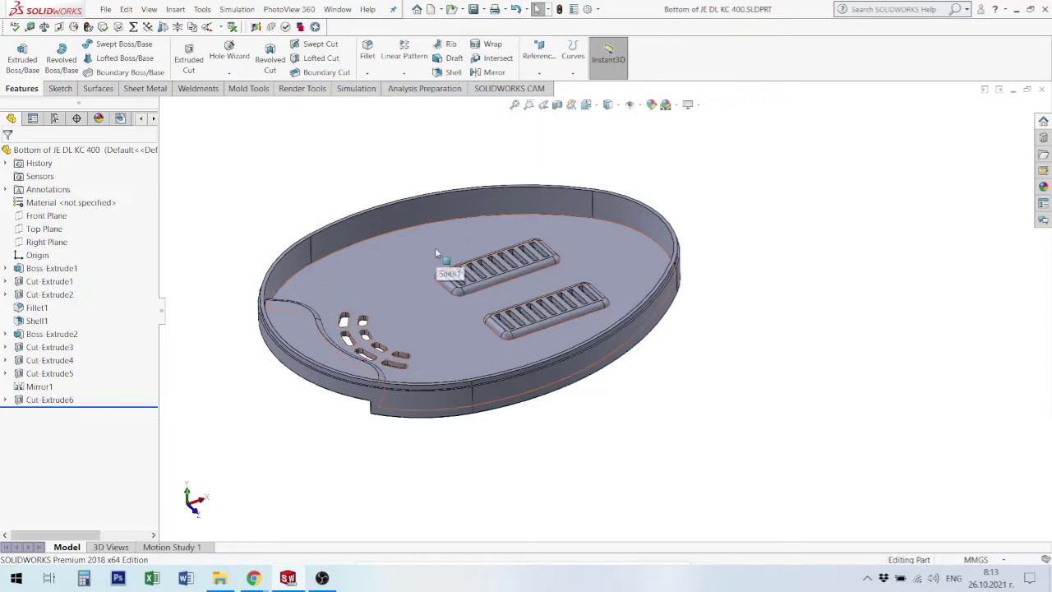
scroll(436, 247, up, 2)
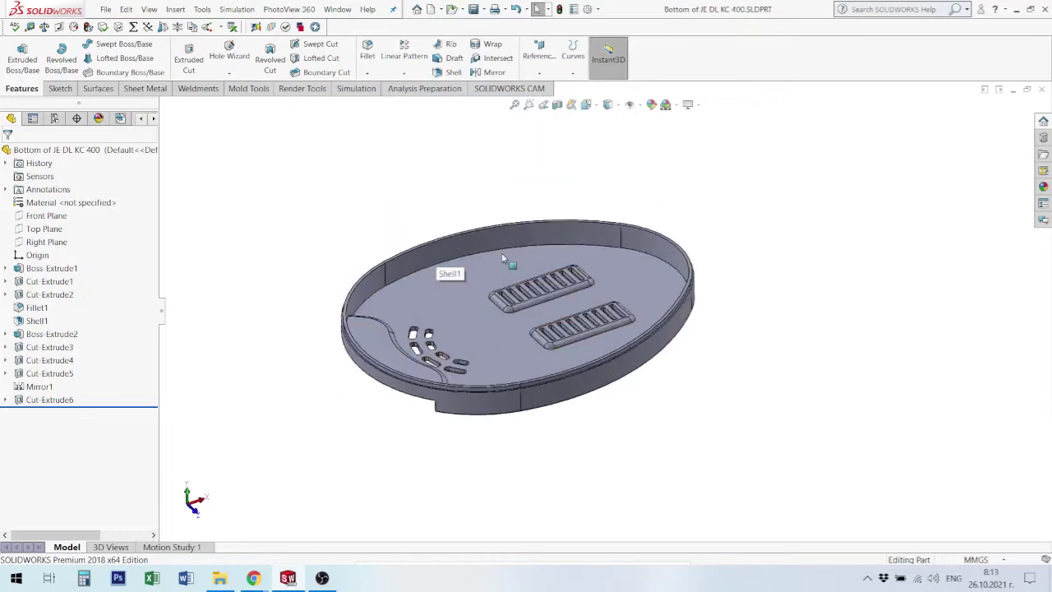
click(345, 8)
mouse_move(399, 130)
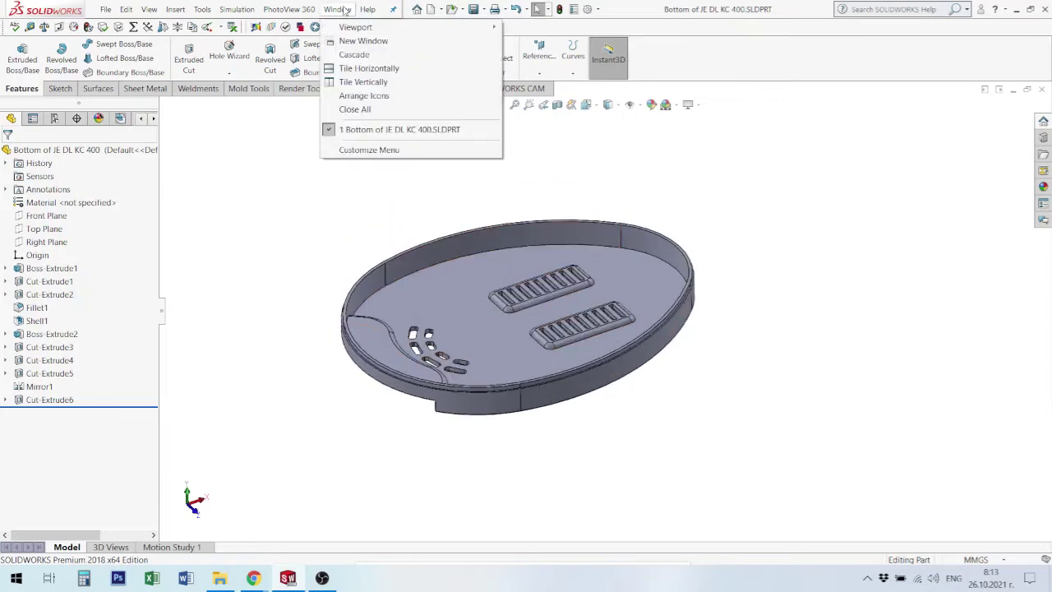
click(768, 204)
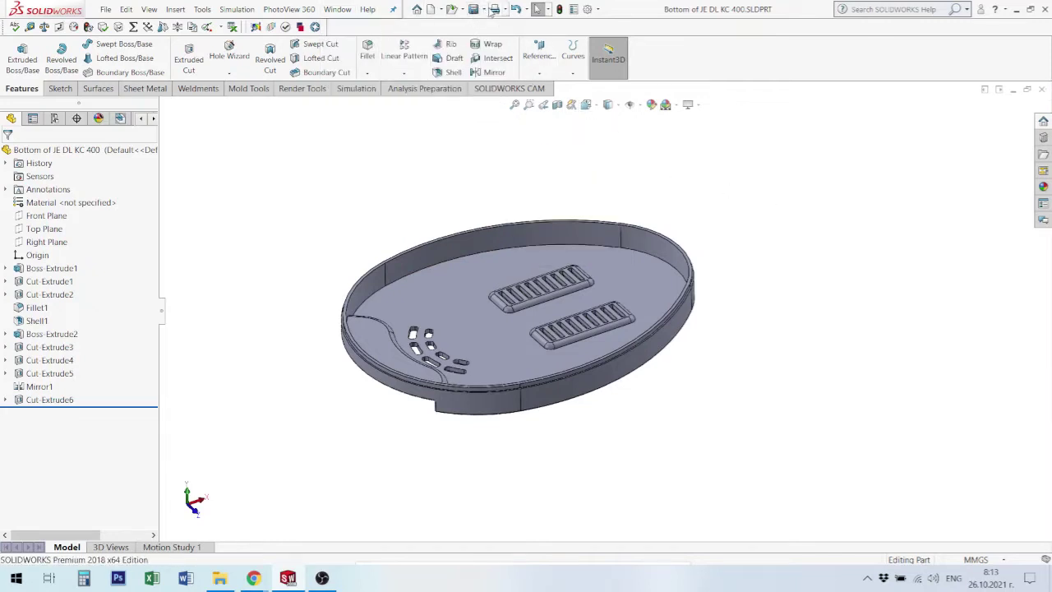
Save the part as a copy with 'Bottom' in the file name replaced by 'Капак'.
click(483, 9)
click(501, 39)
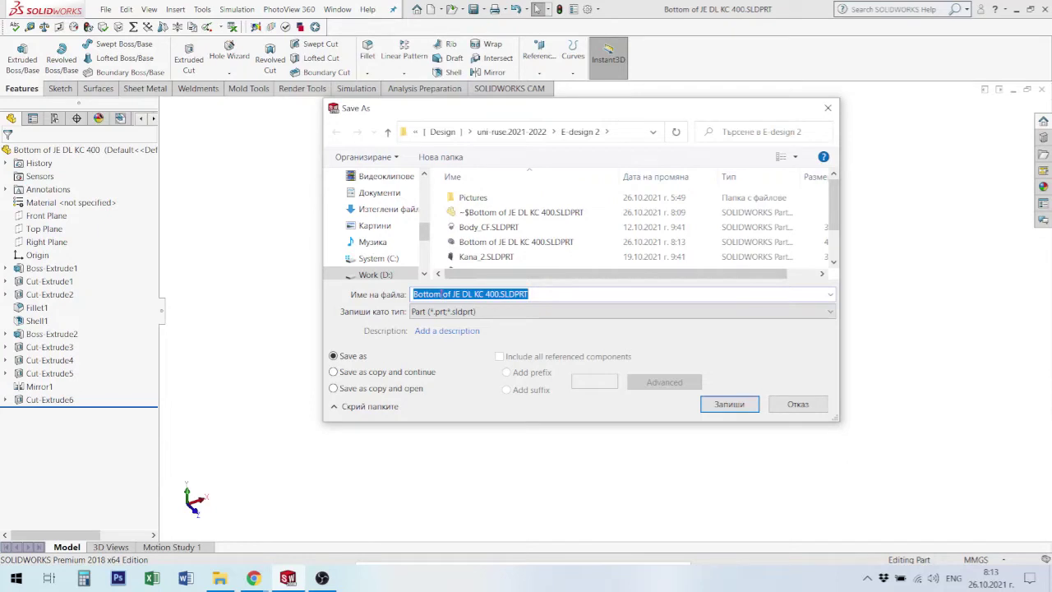
double_click(442, 294)
text(S)
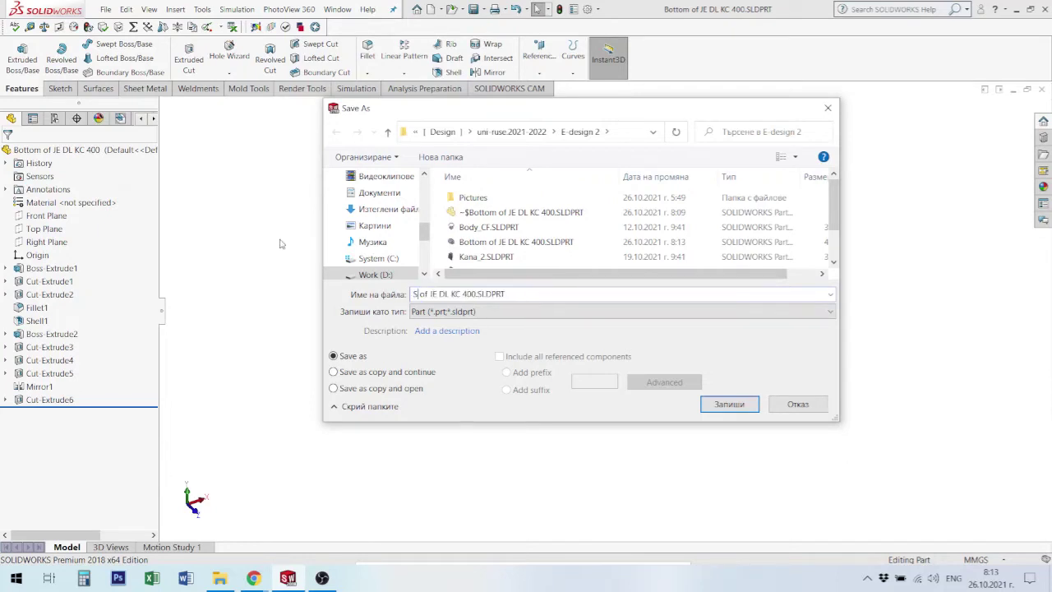
key(BackSpace)
text(Капак)
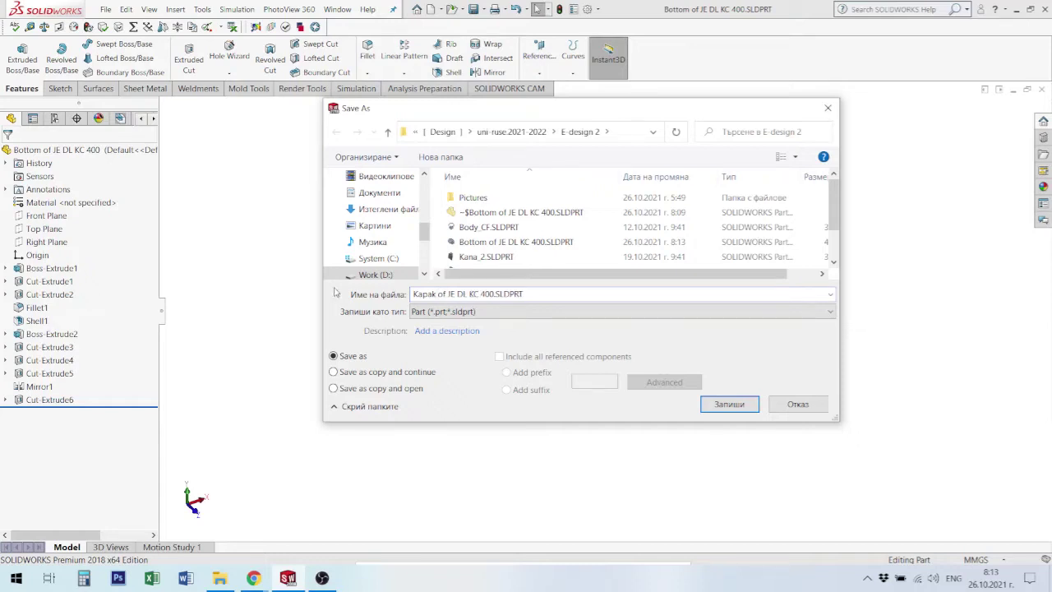
click(732, 405)
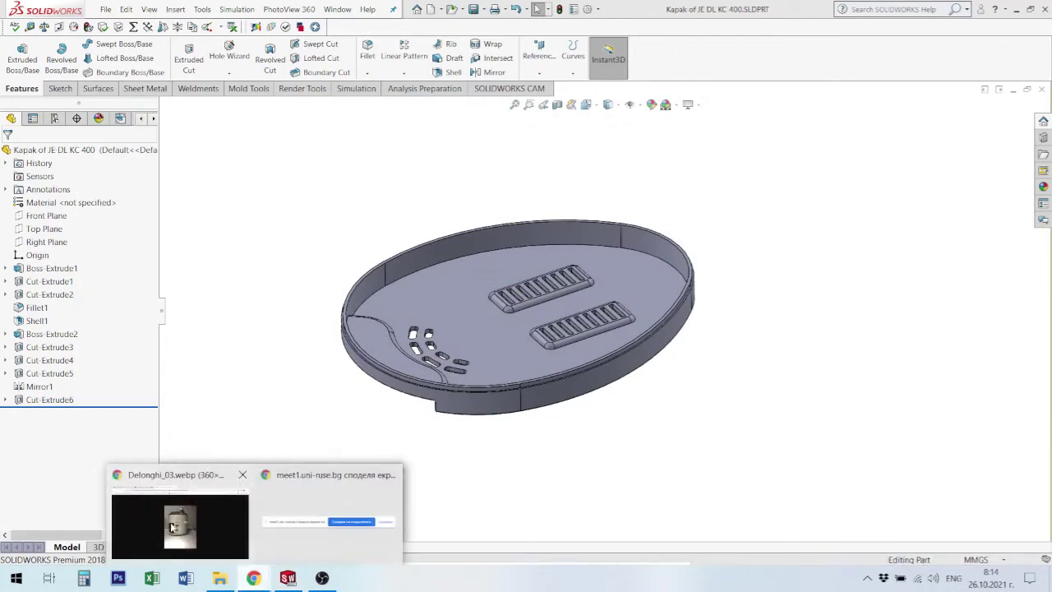
View the Delonghi_03 juicer photo in Chrome, then open Delonghi_01.jfif from Pictures.
click(171, 527)
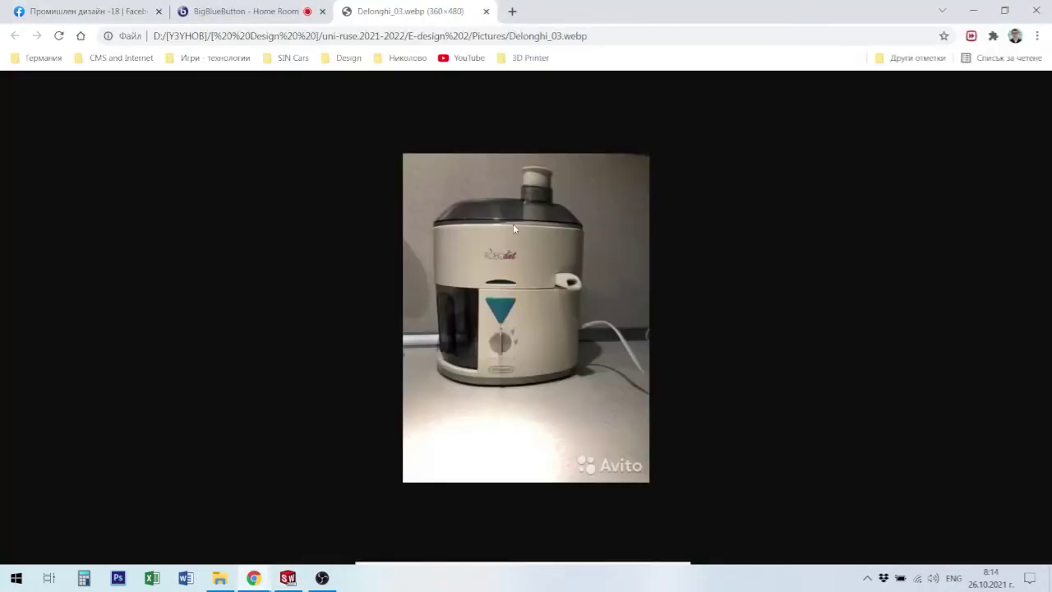
click(219, 577)
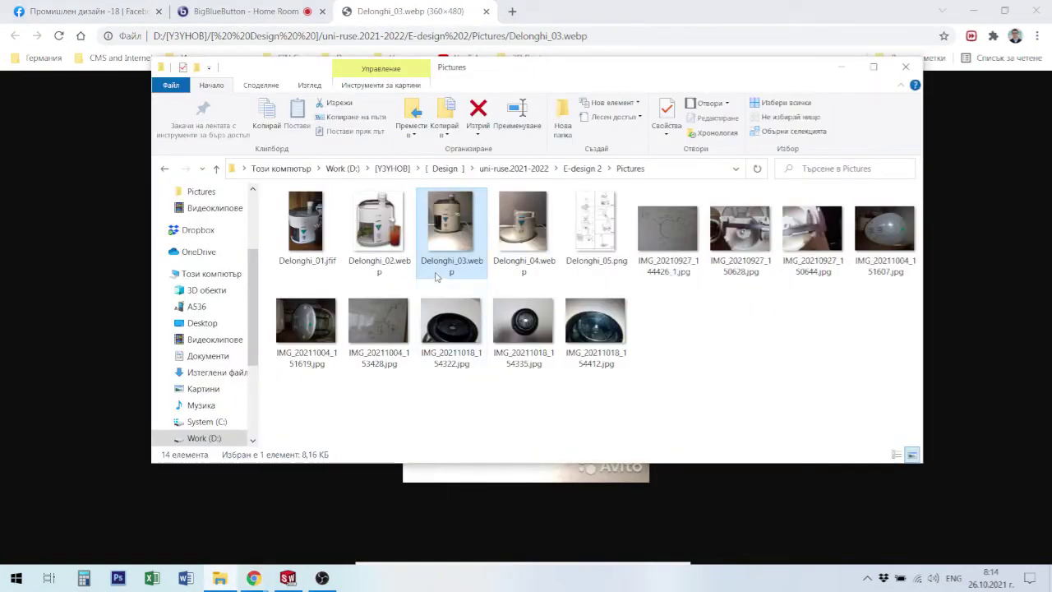
double_click(310, 233)
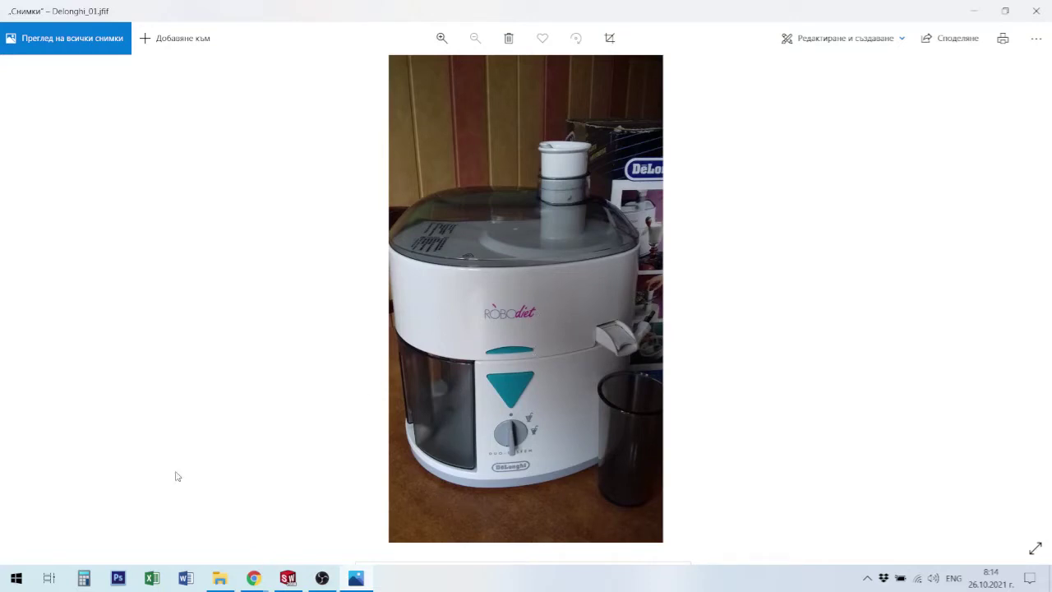
Advance to the Delonghi_05.png exploded parts diagram, then return to the SOLIDWORKS part.
click(1037, 291)
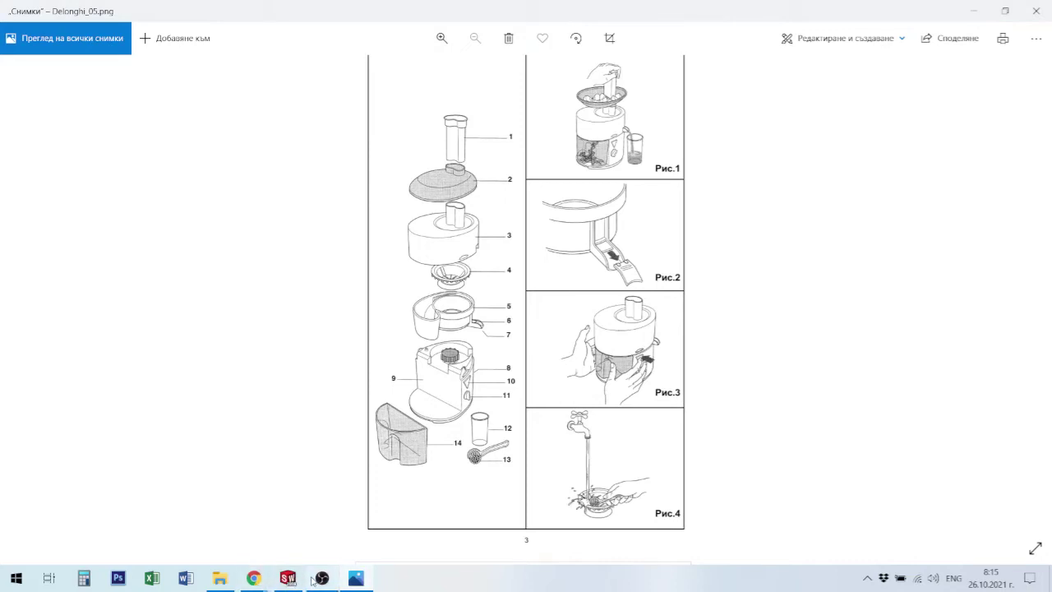
click(288, 578)
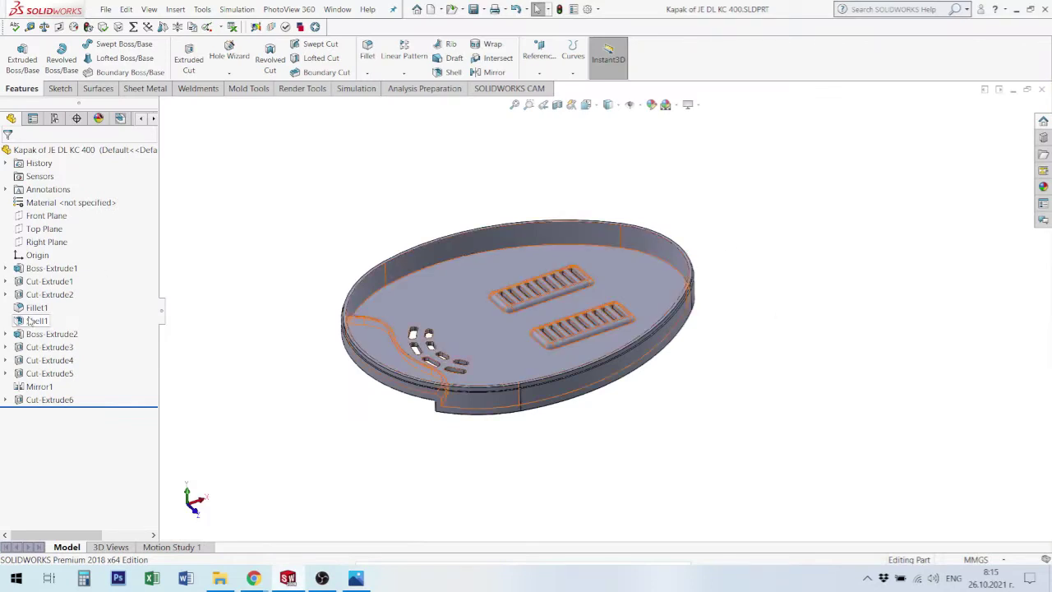
Delete Cut-Extrude1 through Cut-Extrude6 together with their absorbed features.
click(42, 281)
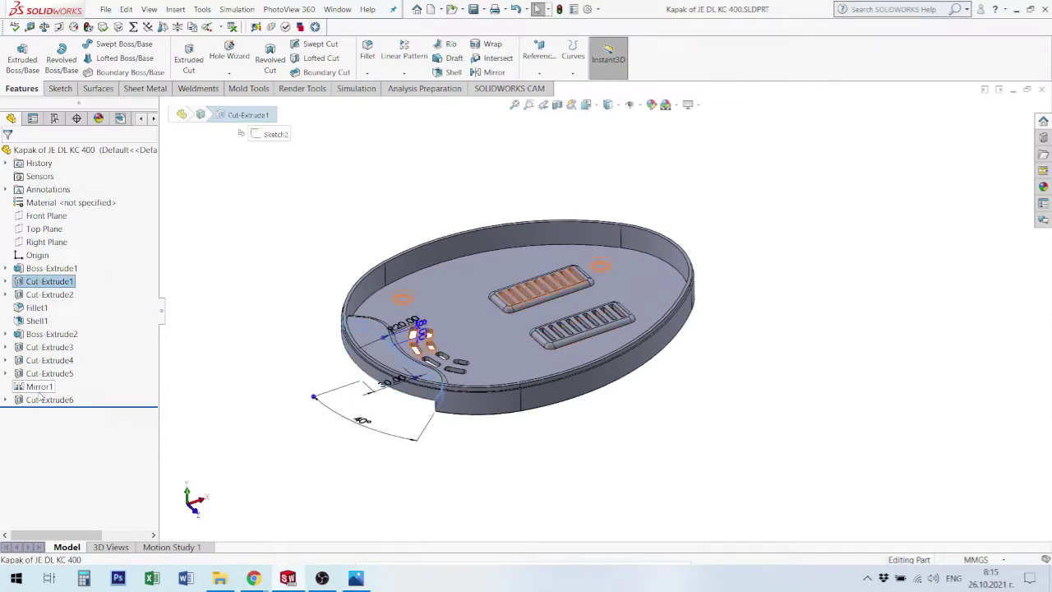
shift+click(40, 399)
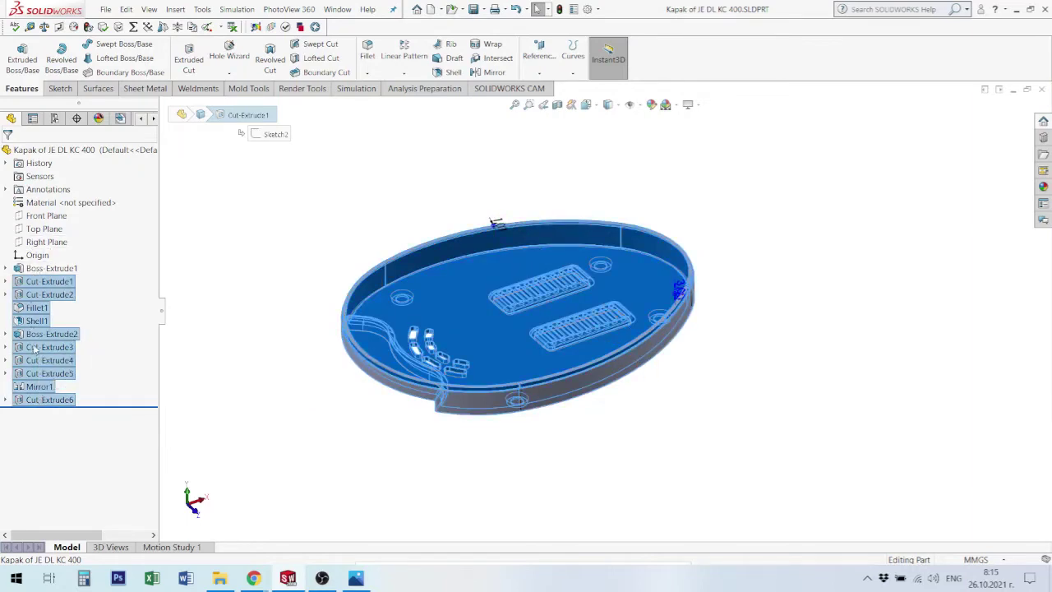
key(Delete)
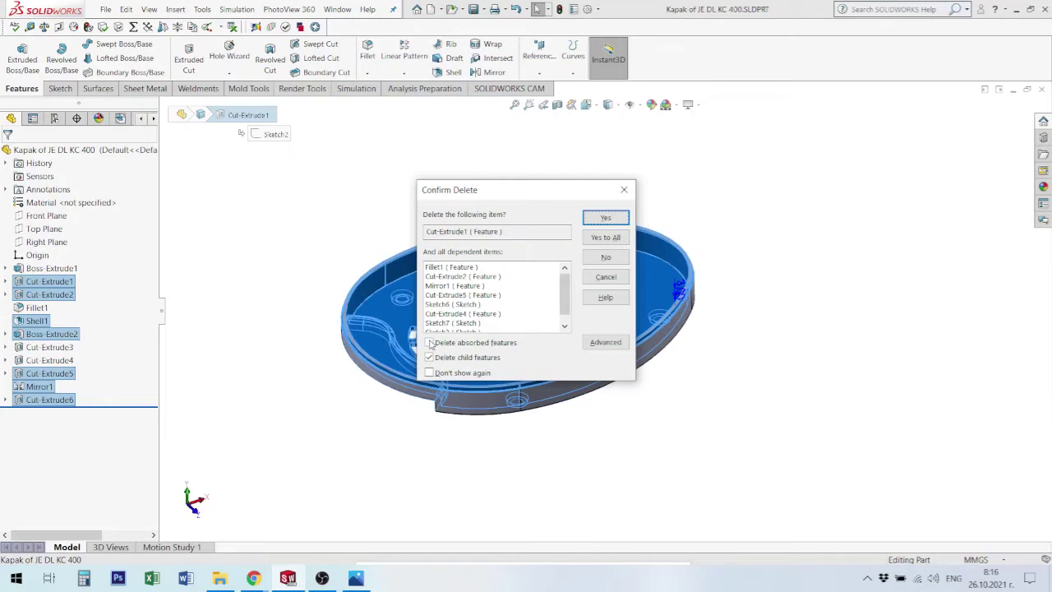
click(429, 343)
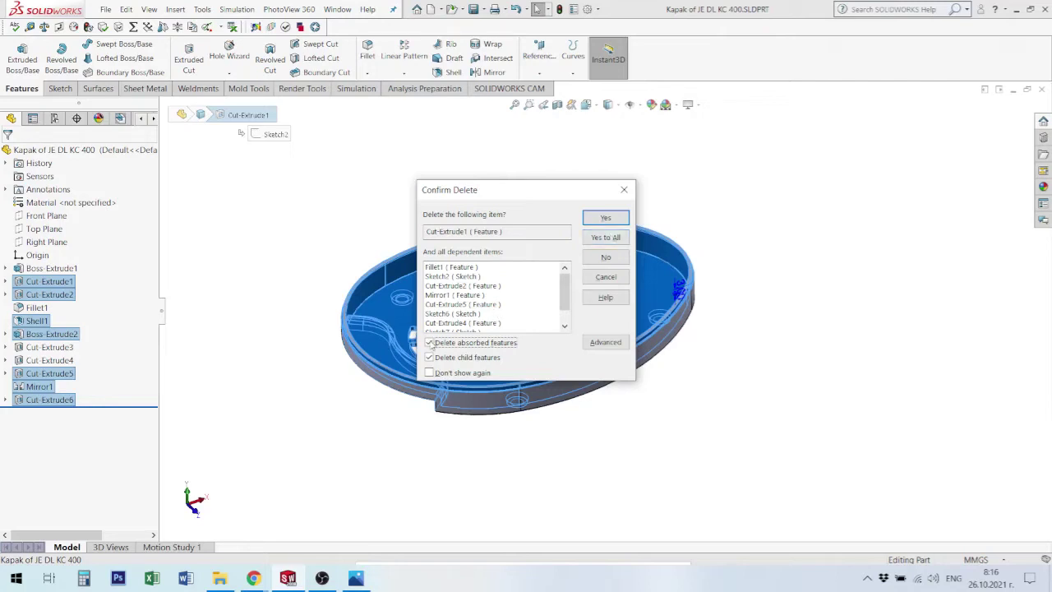
click(612, 238)
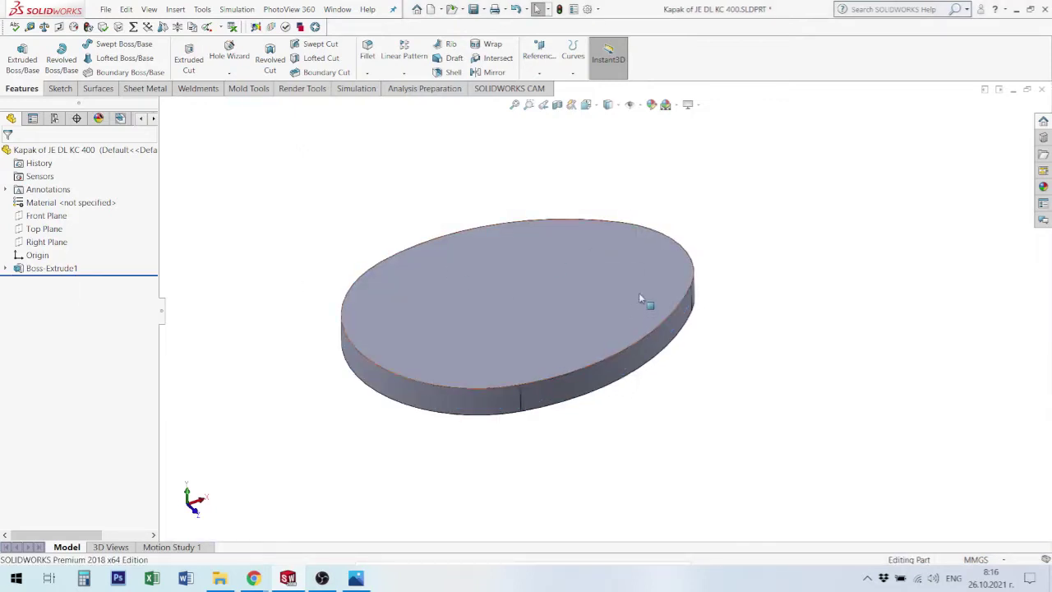
Select the remaining Boss-Extrude1 disk and bring the Delonghi_05 diagram back up.
mouse_move(505, 317)
middle_down()
mouse_move(451, 242)
mouse_move(427, 228)
mouse_move(429, 297)
middle_up()
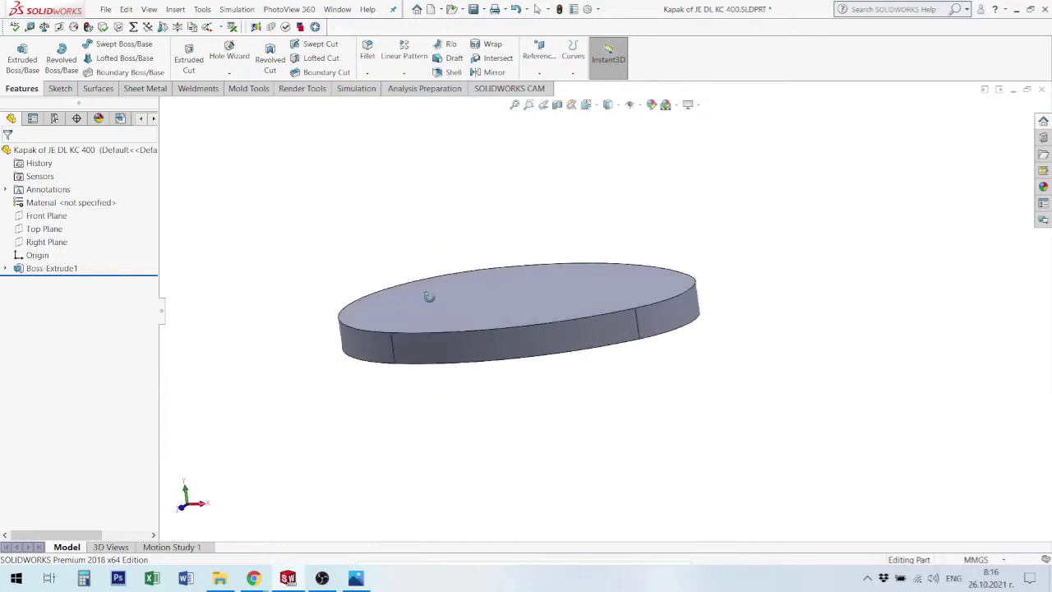
click(51, 268)
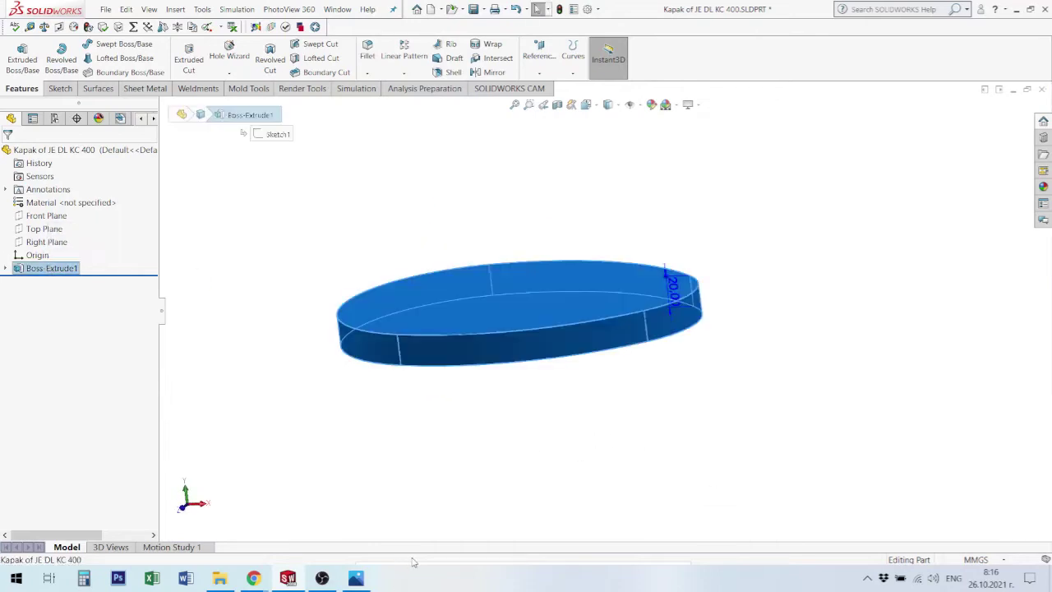
click(356, 579)
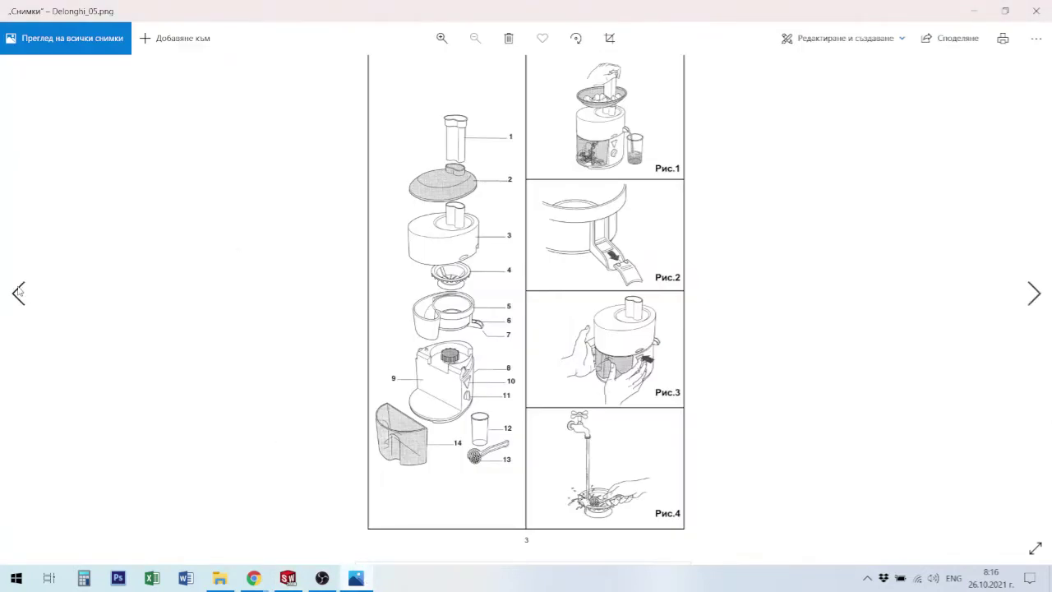
Step back to the Delonghi_01 juicer photo, then minimize Photos to return to SOLIDWORKS.
click(16, 292)
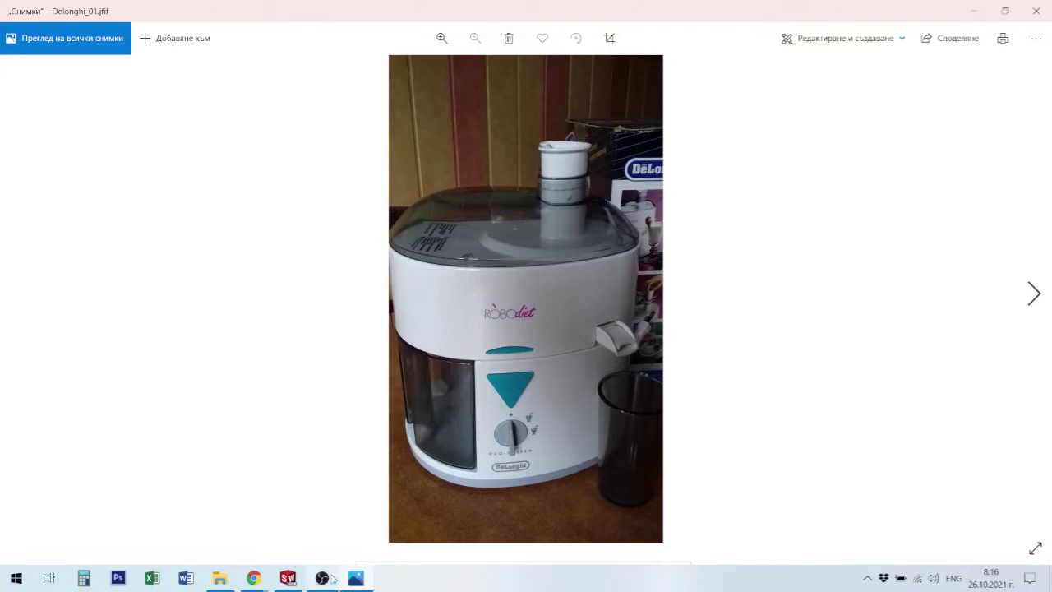
click(357, 579)
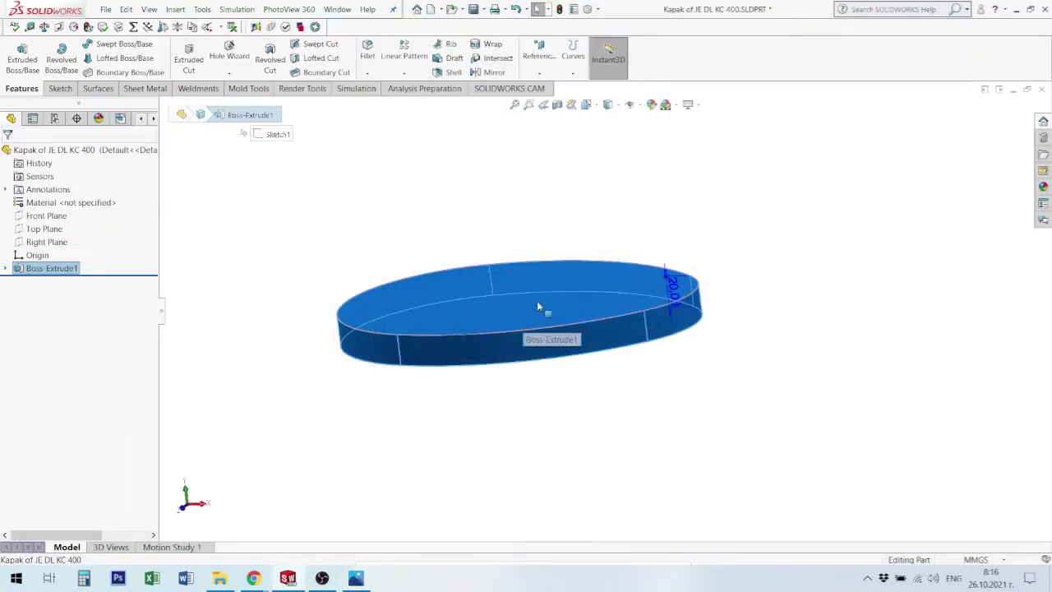
Edit Boss-Extrude1 and change its depth from 20 mm to 100 mm.
mouse_move(744, 265)
middle_down()
mouse_move(771, 282)
mouse_move(775, 270)
middle_up()
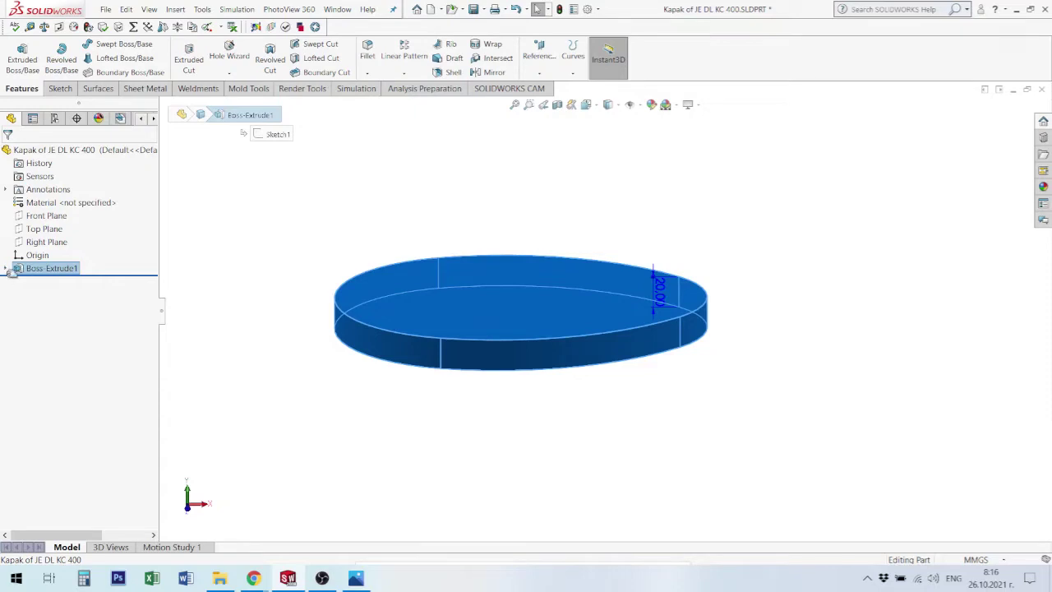
click(8, 269)
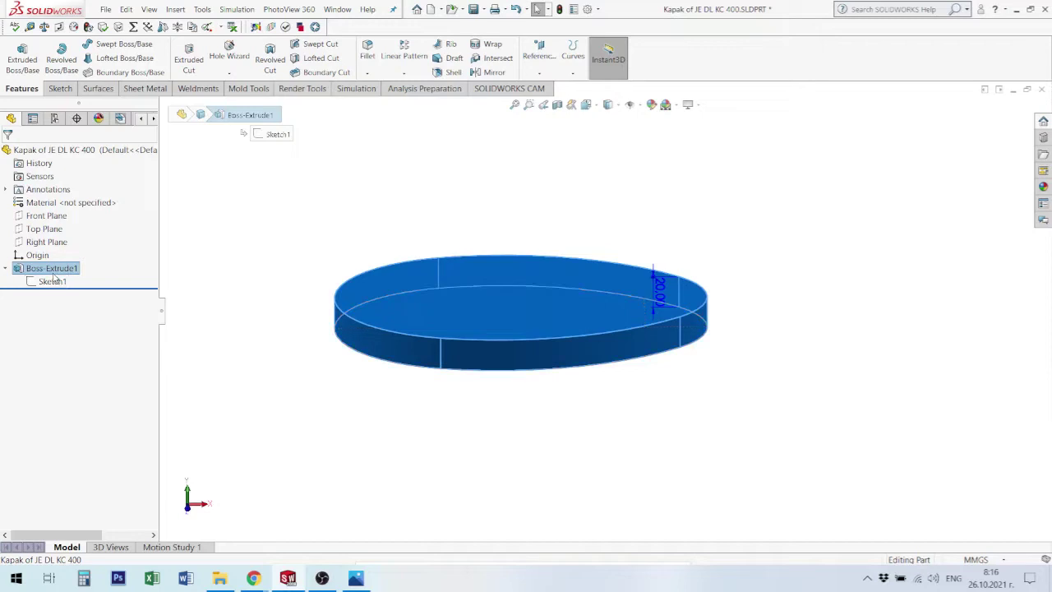
right_click(22, 271)
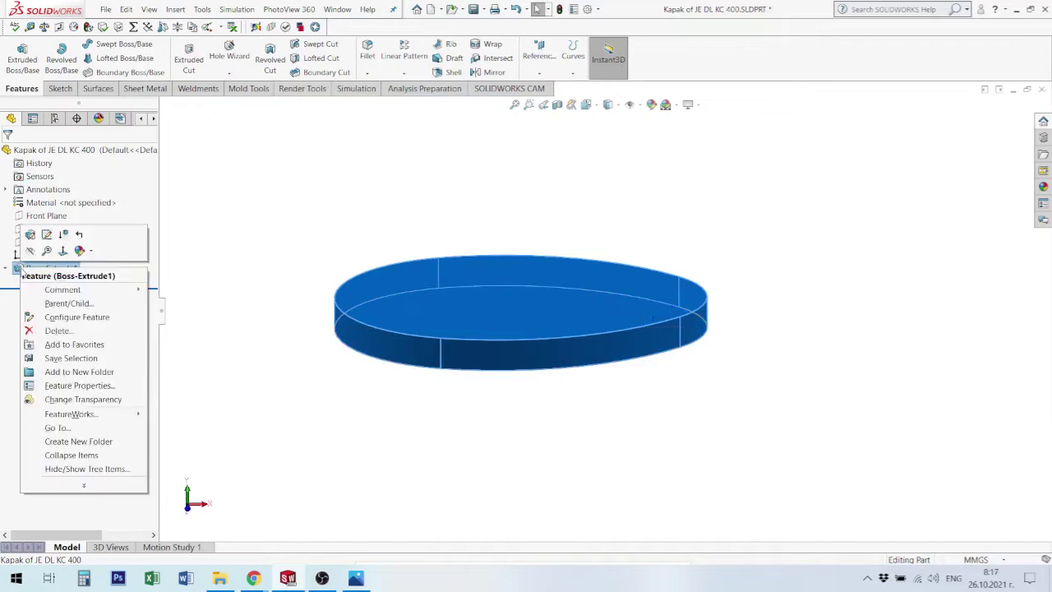
click(30, 236)
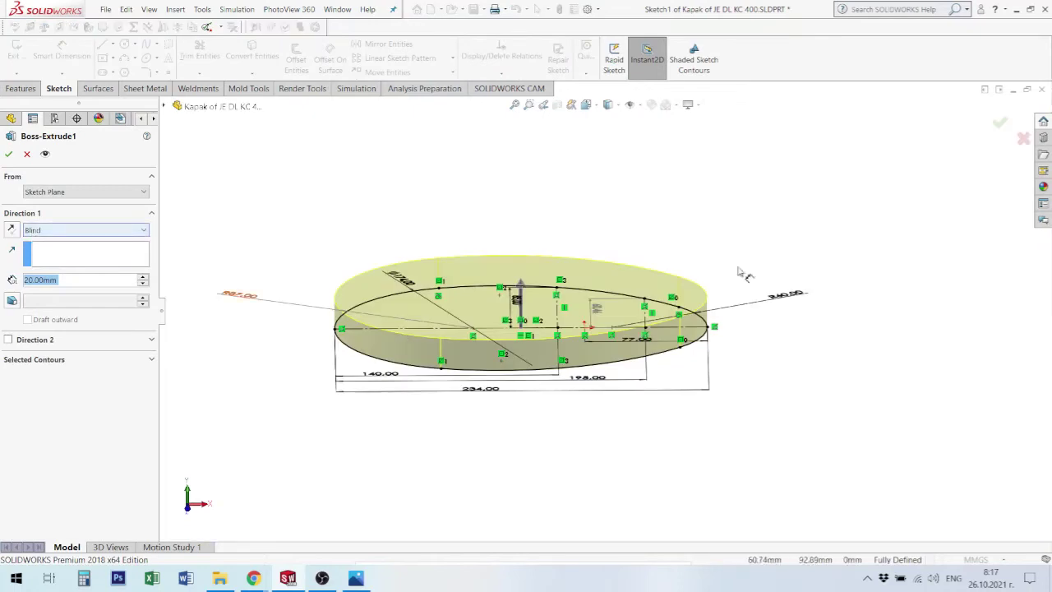
middle_drag(575, 214, 576, 289)
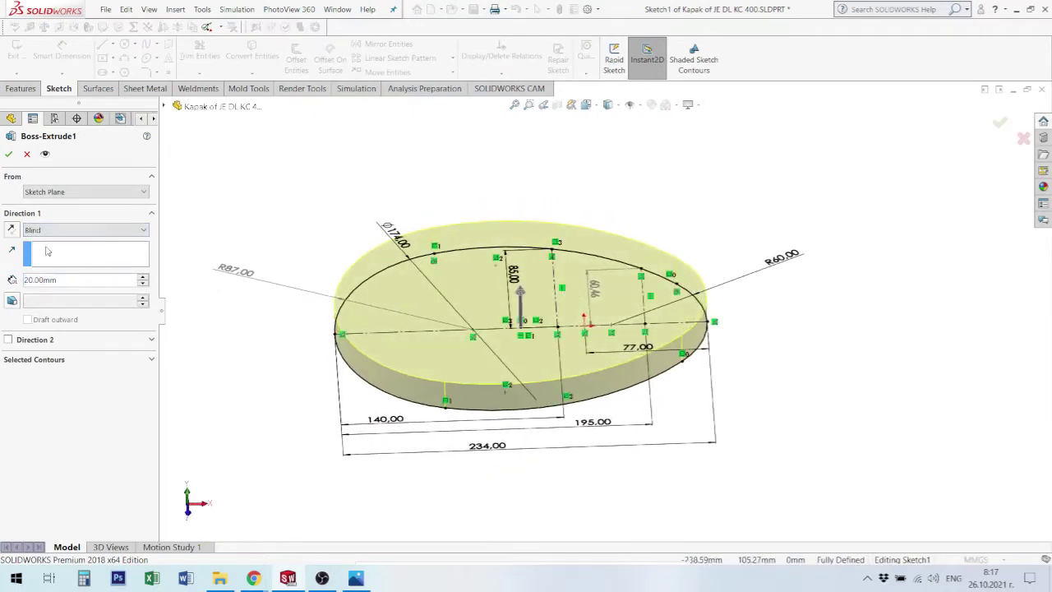
click(143, 278)
click(143, 277)
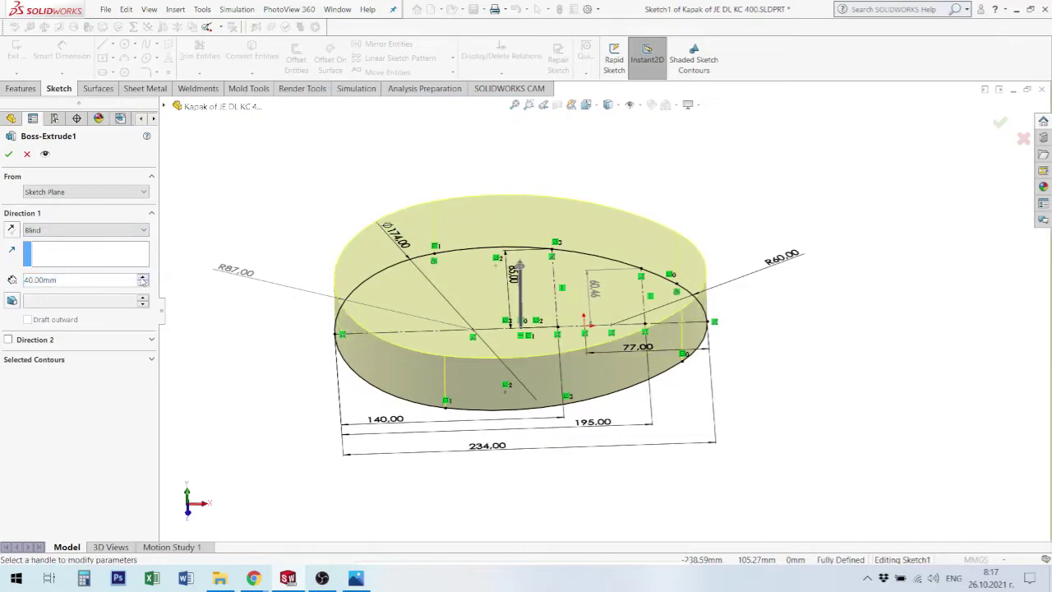
click(143, 278)
click(143, 278)
text(100)
key(Return)
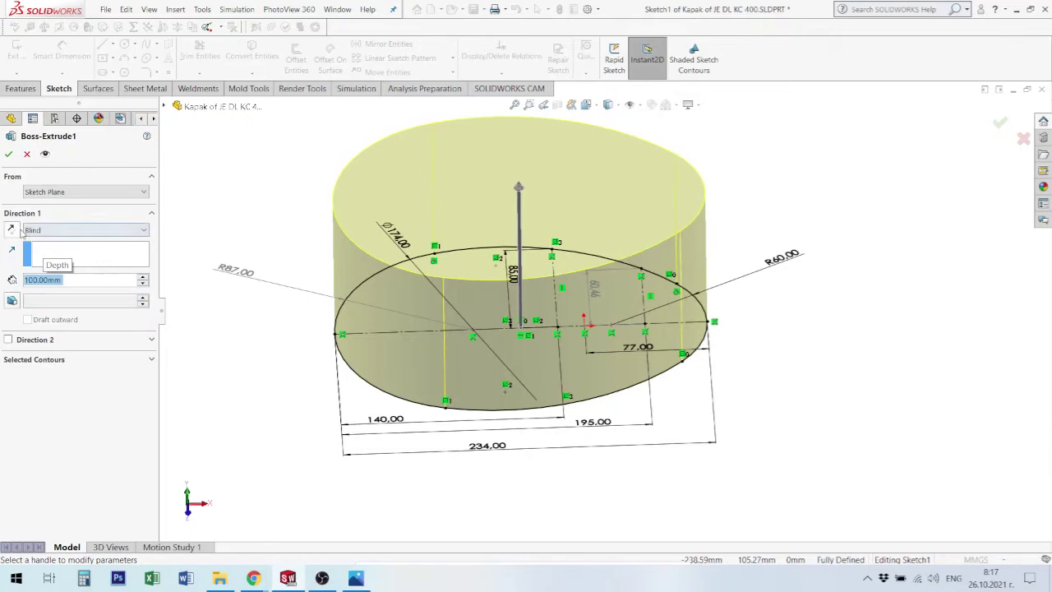
click(8, 153)
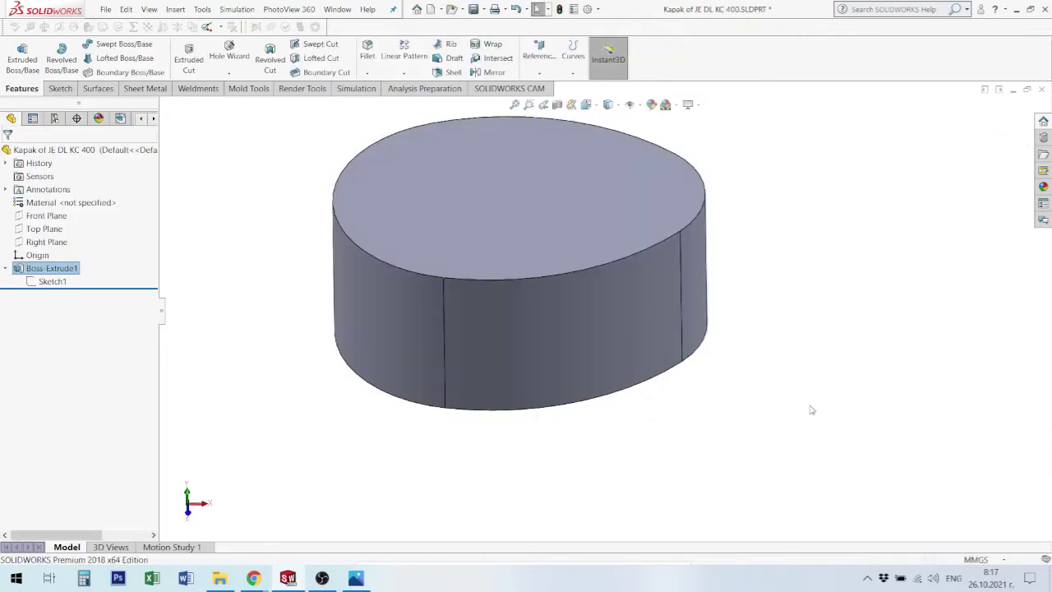
mouse_move(786, 392)
middle_down()
mouse_move(772, 233)
mouse_move(765, 380)
mouse_move(797, 381)
mouse_move(742, 350)
mouse_move(775, 352)
mouse_move(765, 360)
middle_up()
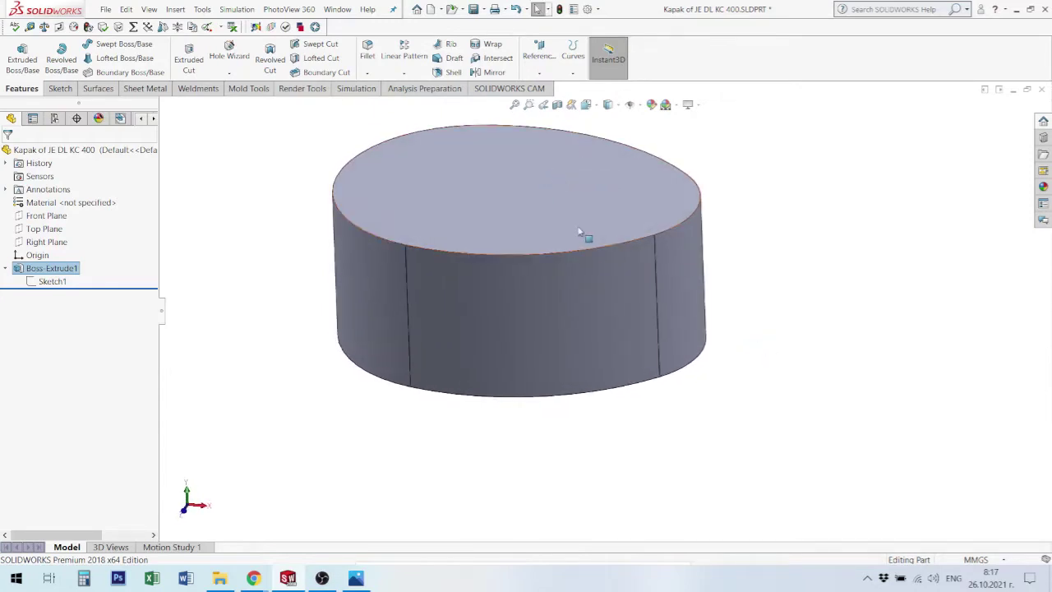
click(583, 188)
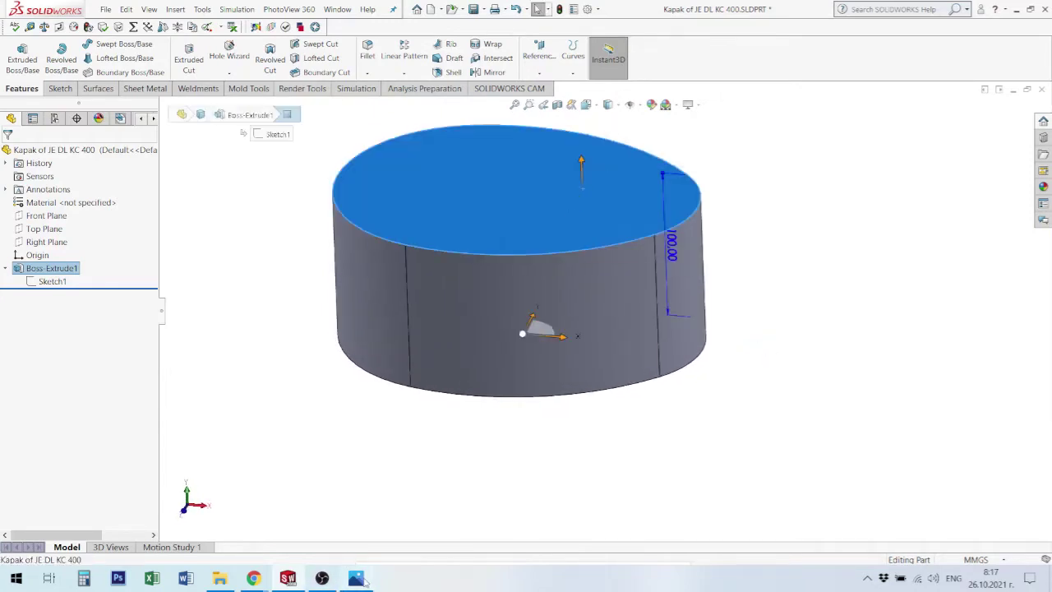
click(366, 582)
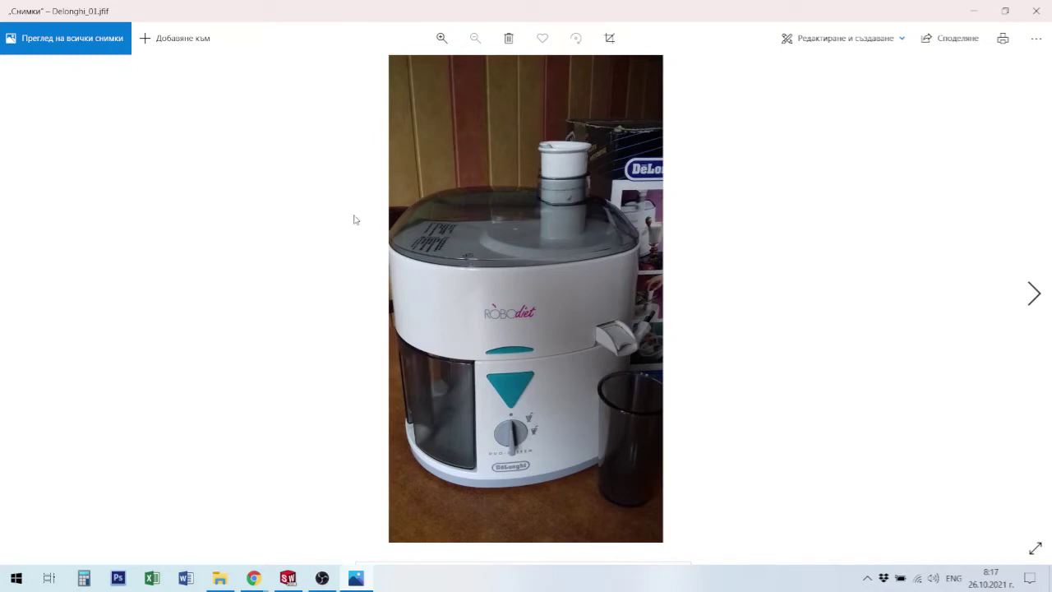
click(357, 578)
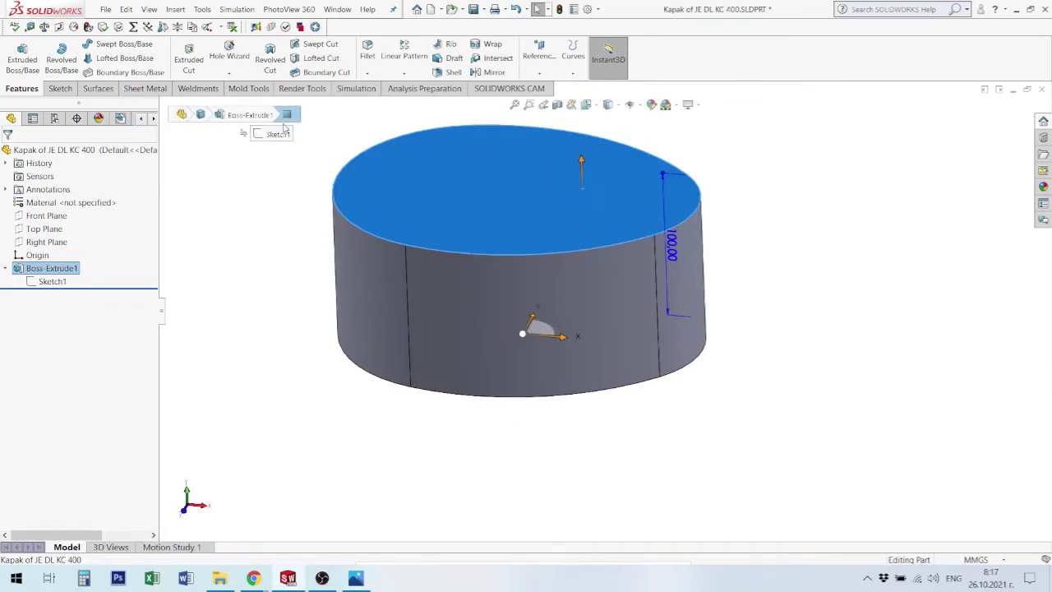
click(523, 181)
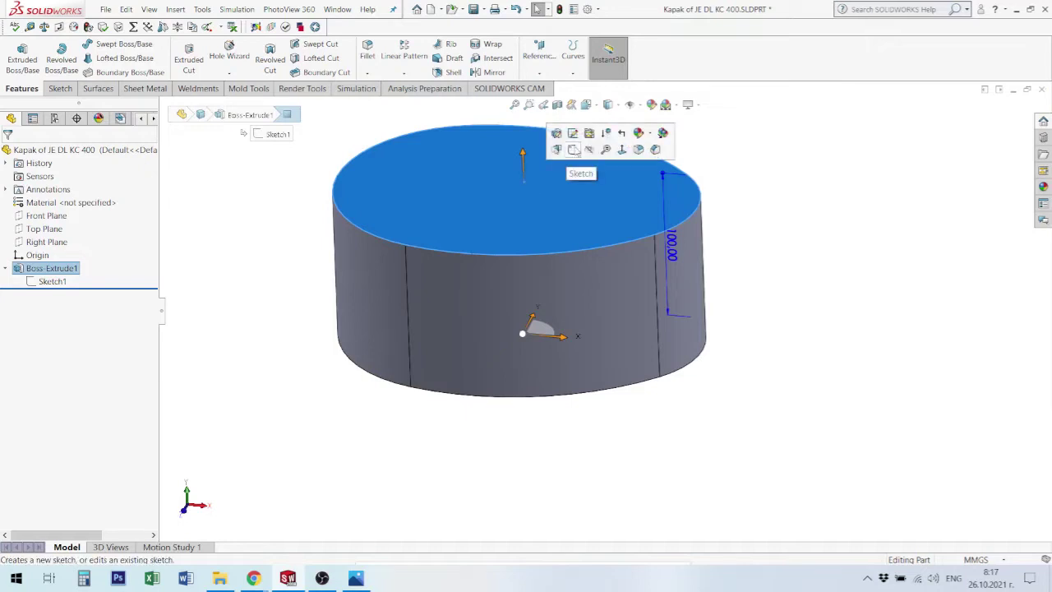
Start a sketch on the top face and draw a circle centred on the origin.
click(572, 150)
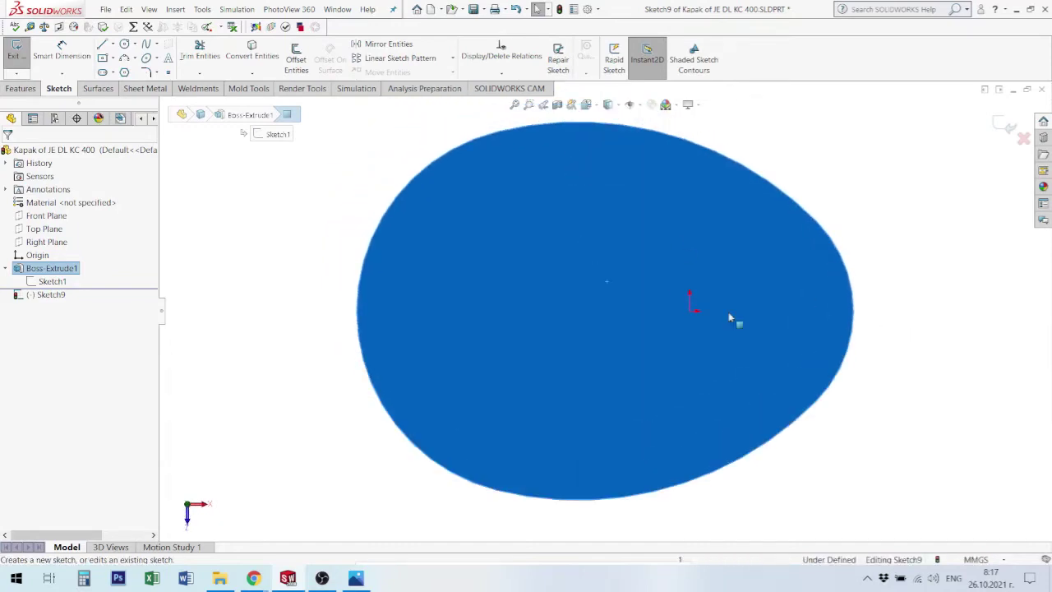
click(124, 44)
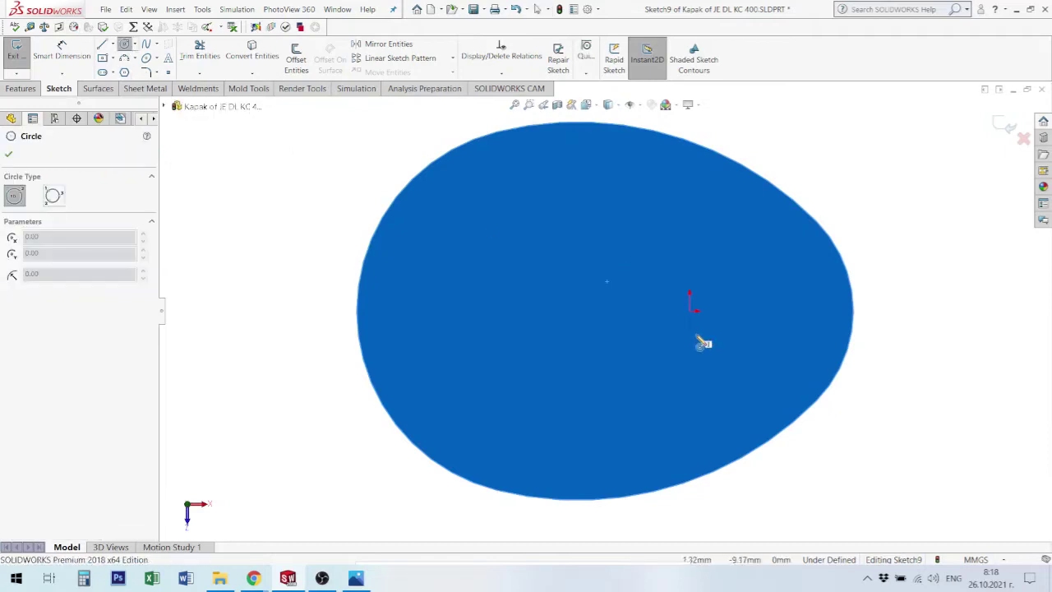
click(691, 313)
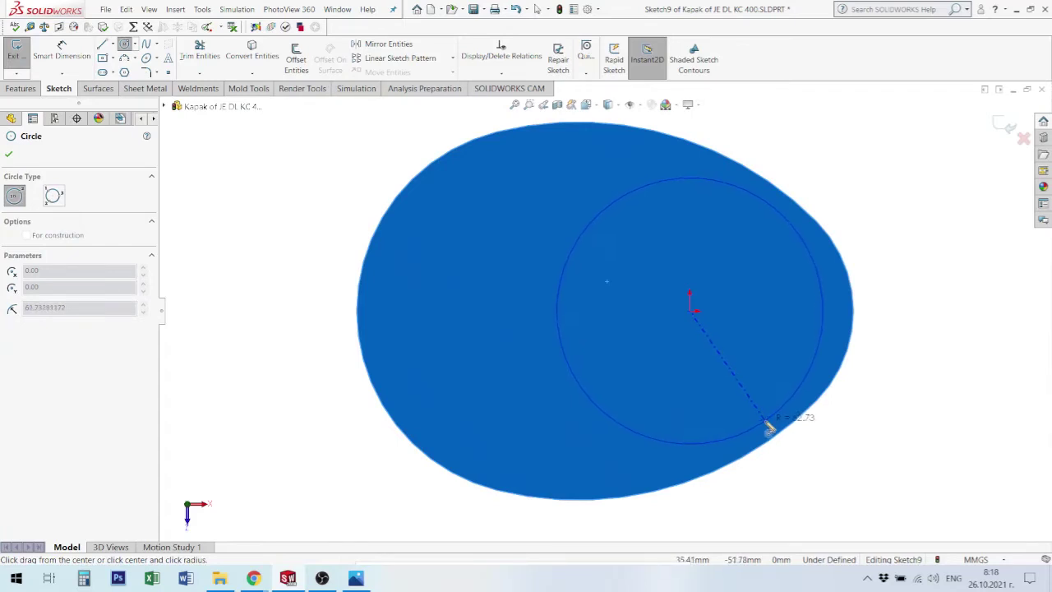
click(769, 427)
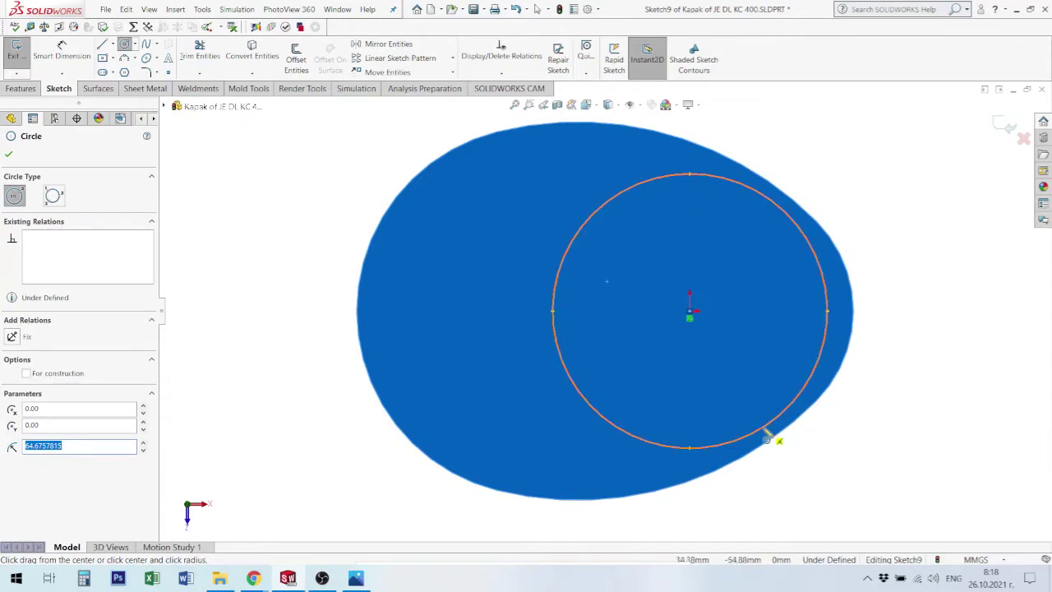
Dimension the circle's diameter to 130 mm.
click(61, 49)
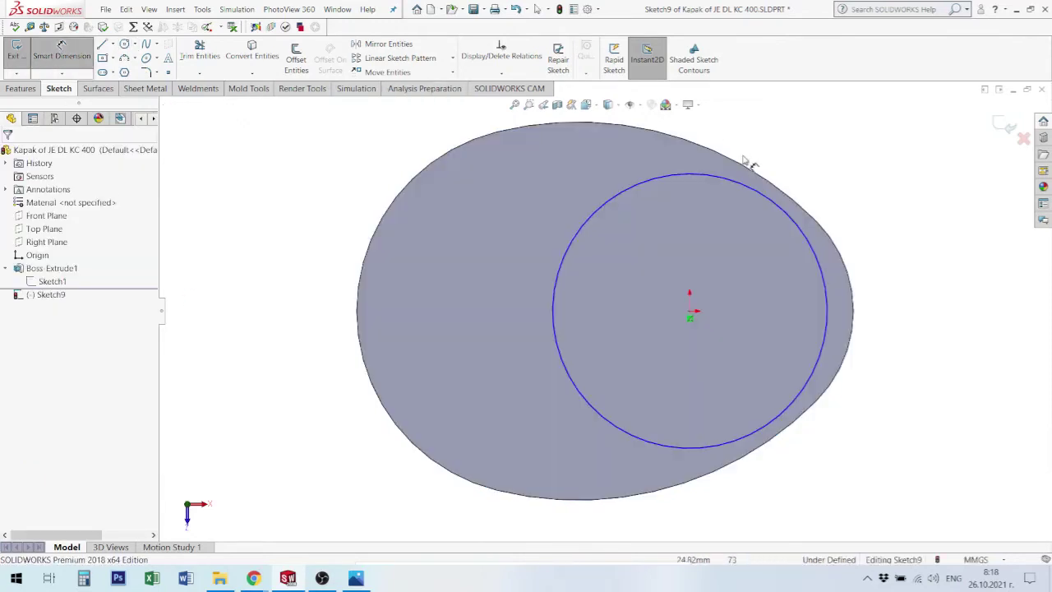
click(764, 197)
click(864, 145)
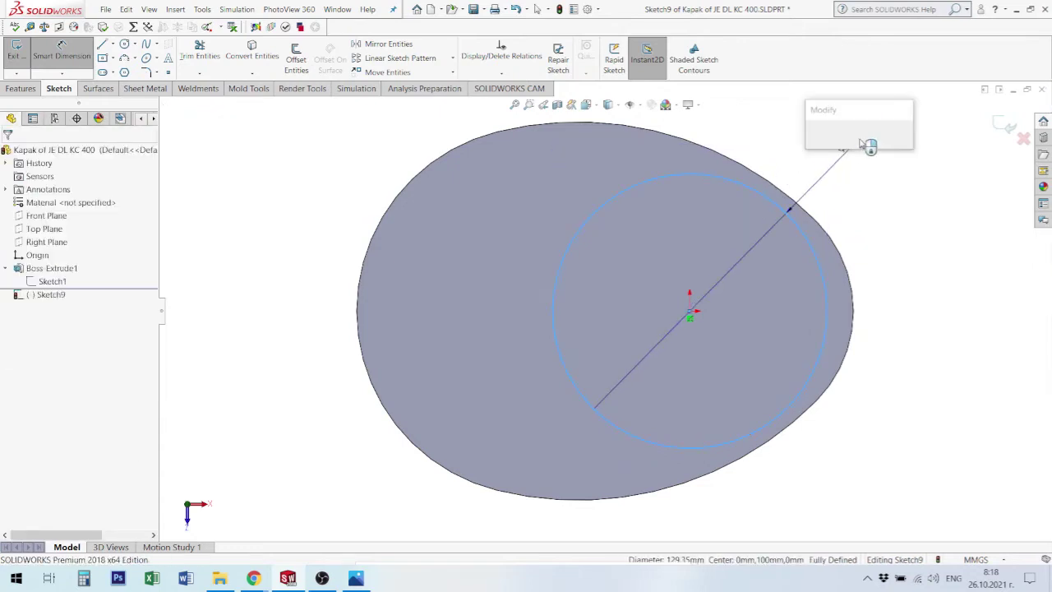
text(130)
key(Return)
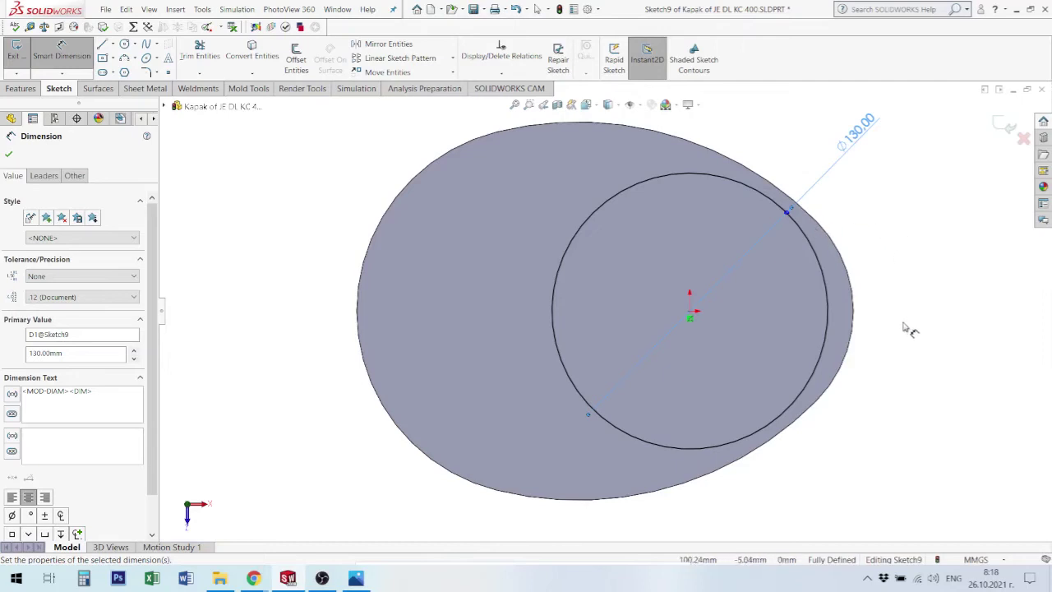
middle_drag(908, 329, 916, 188)
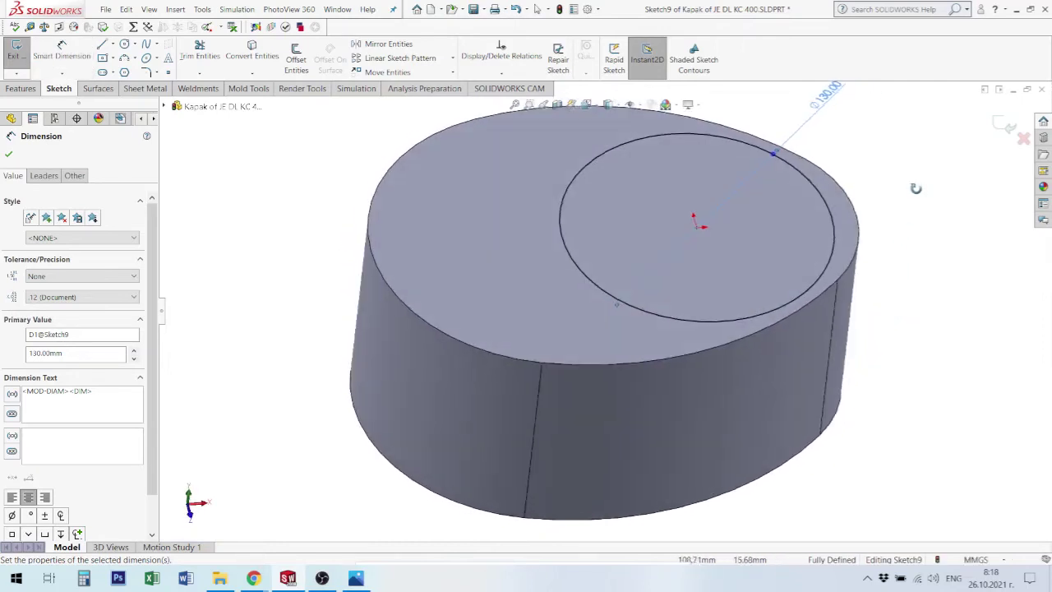
scroll(806, 238, up, 3)
scroll(744, 228, down, 2)
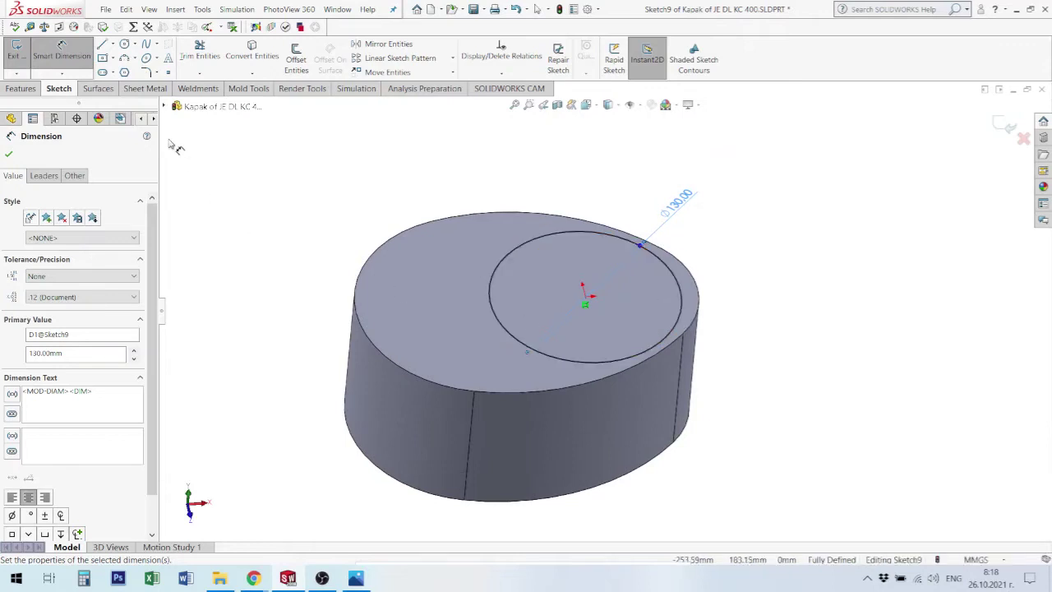
click(23, 88)
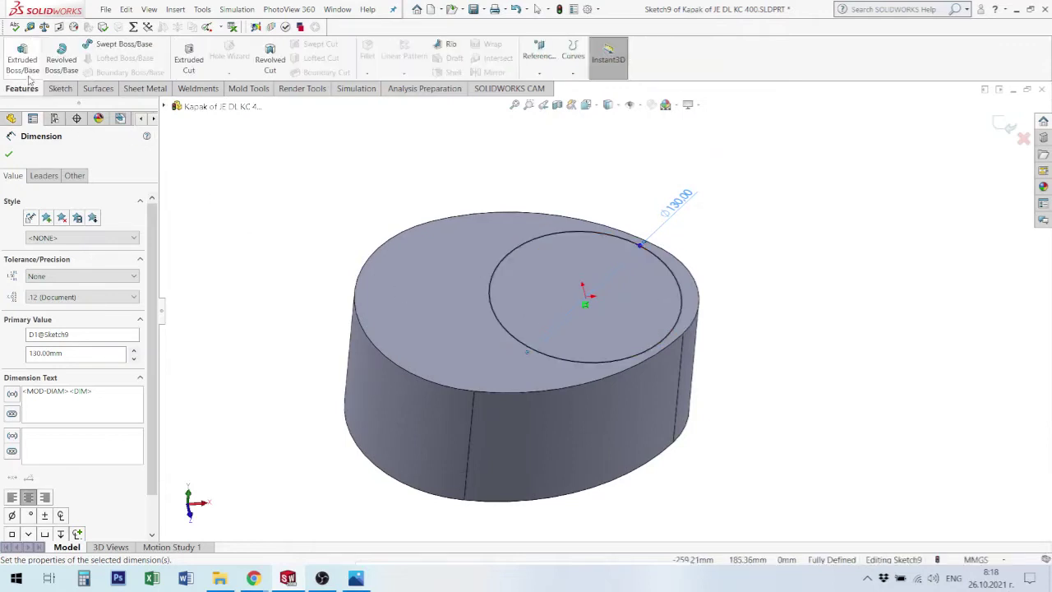
Start extruding the circle and try a 15 mm depth, checking the juicer reference photo.
click(23, 60)
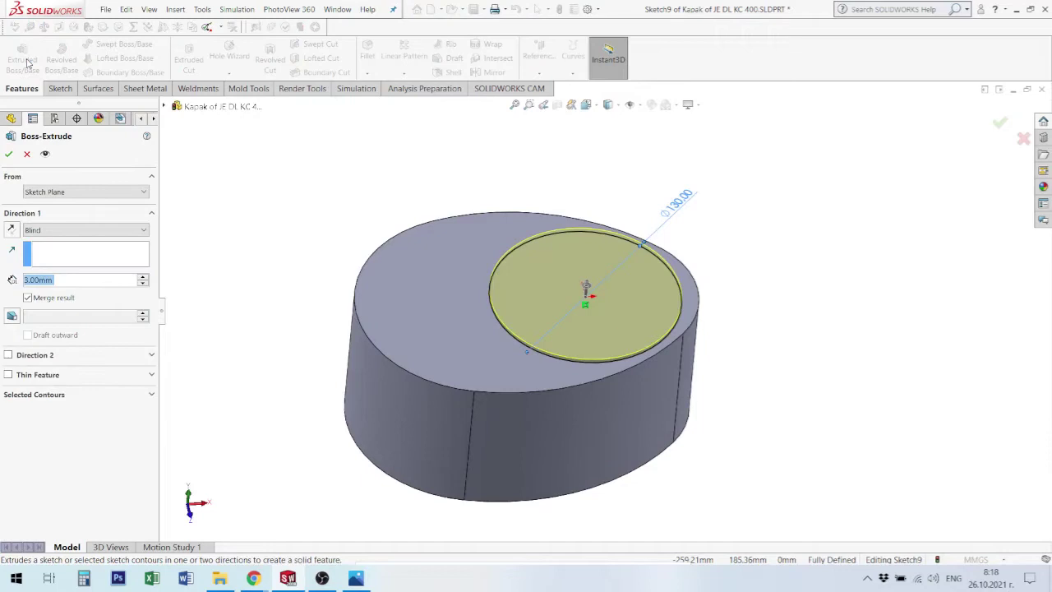
click(355, 578)
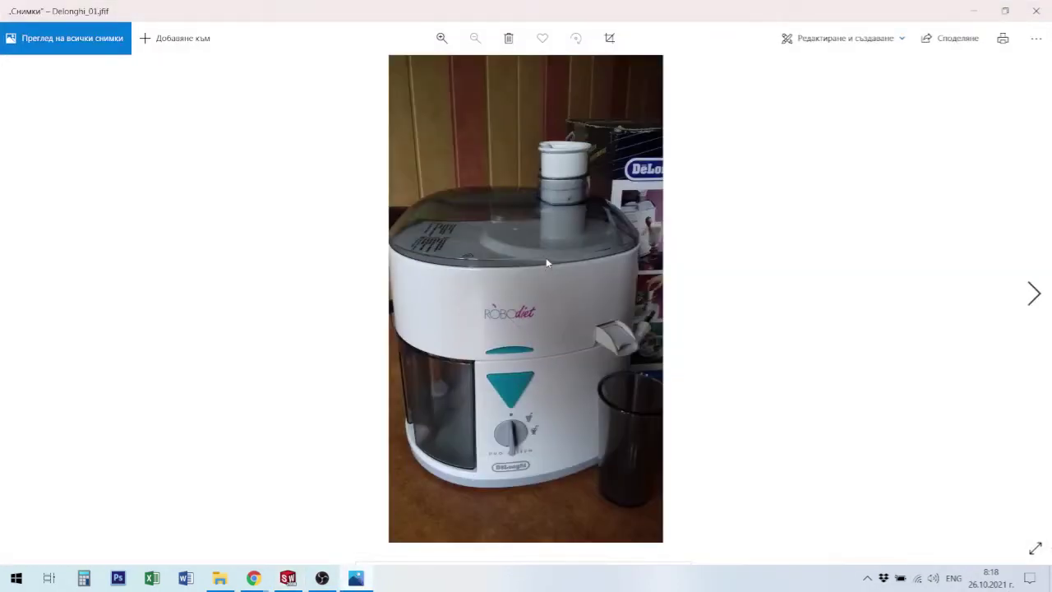
click(355, 579)
double_click(72, 280)
text(15)
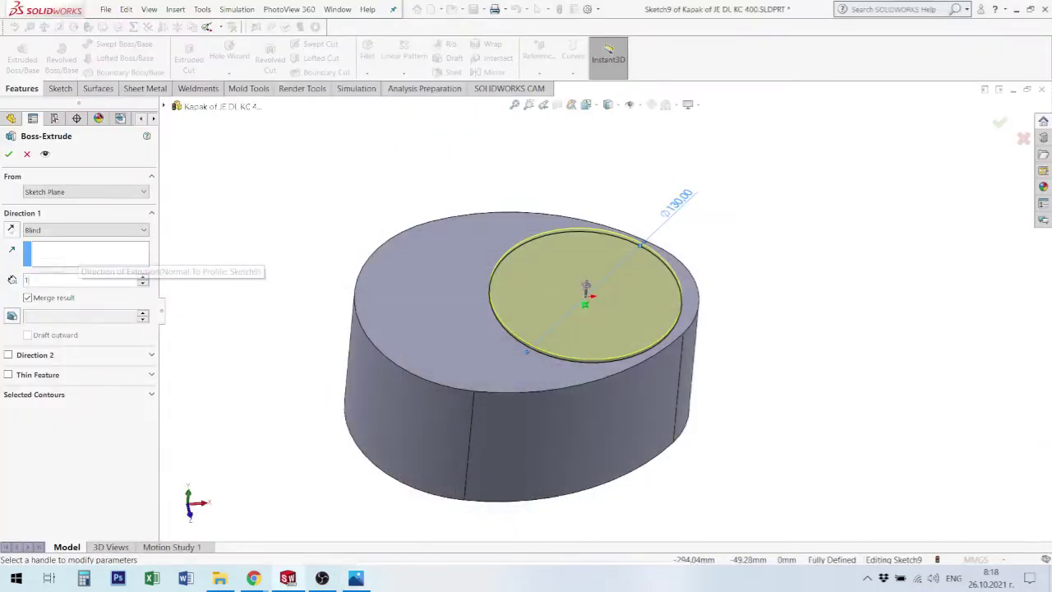
key(Return)
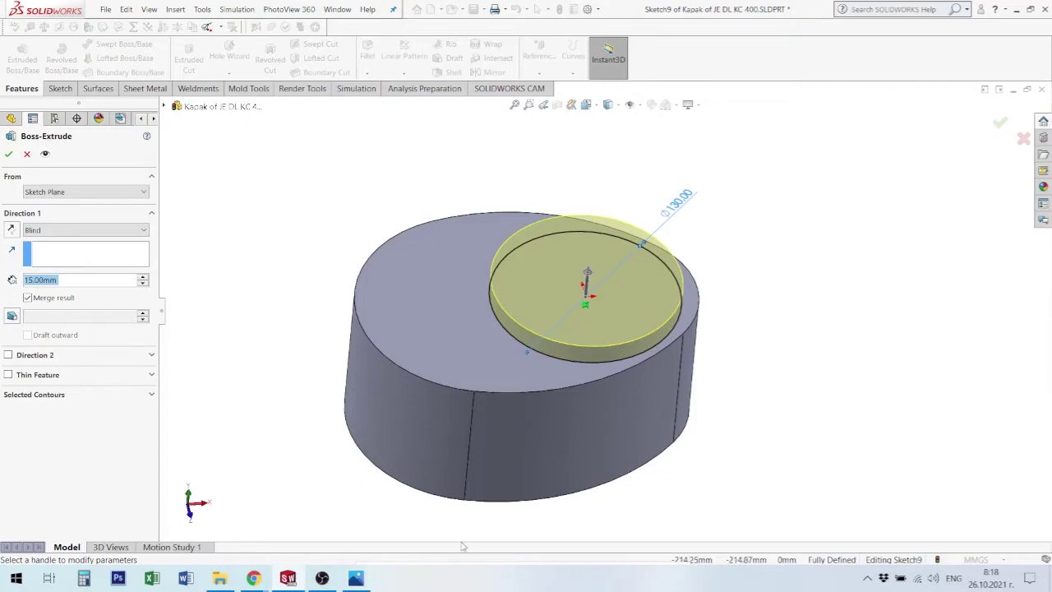
click(355, 578)
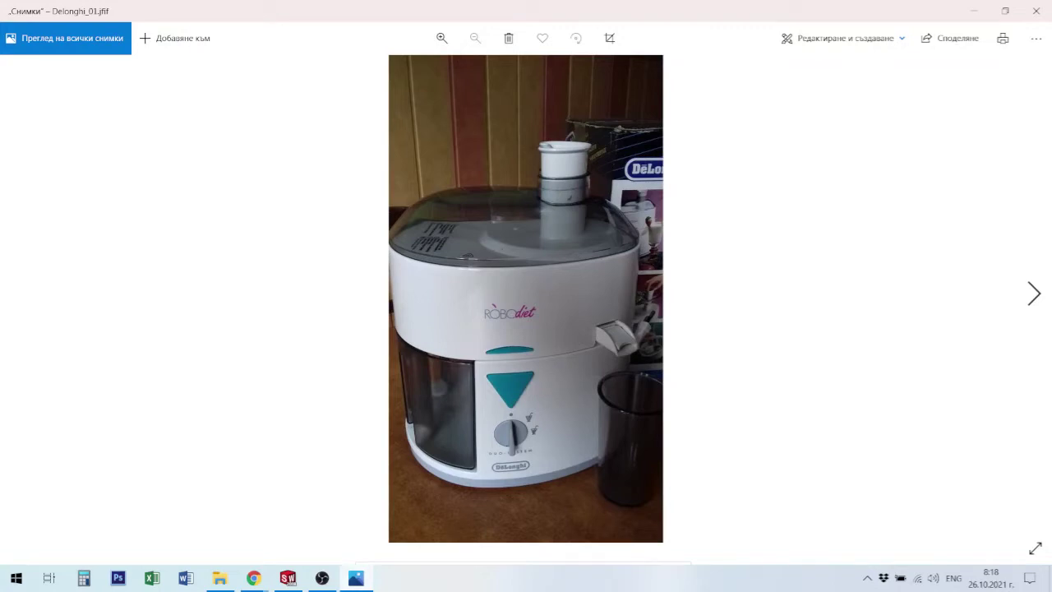
click(360, 581)
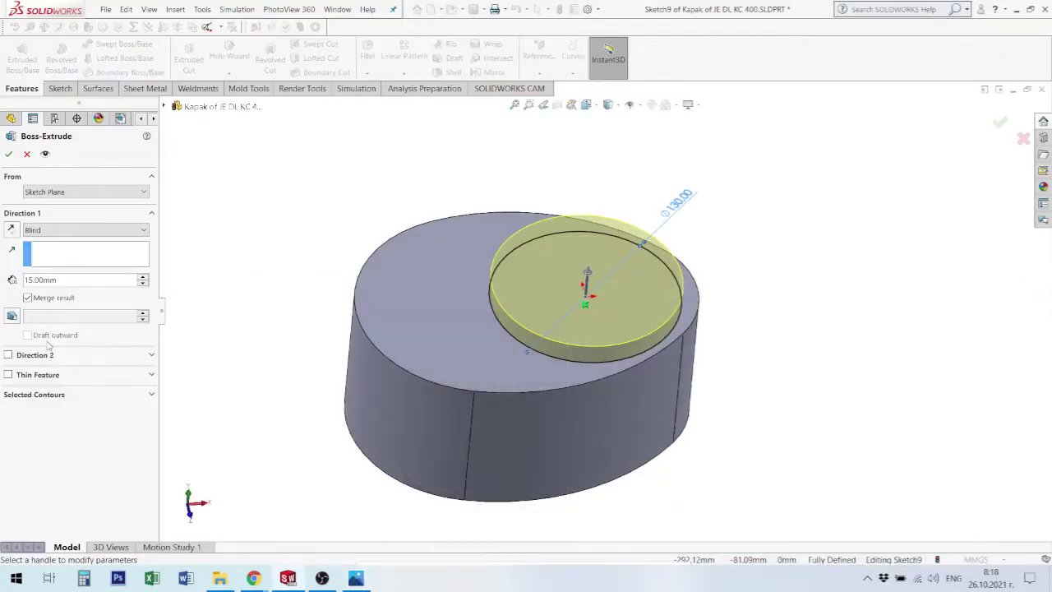
Add a draft to the extrusion, settling on 30° after trying 45°.
click(12, 316)
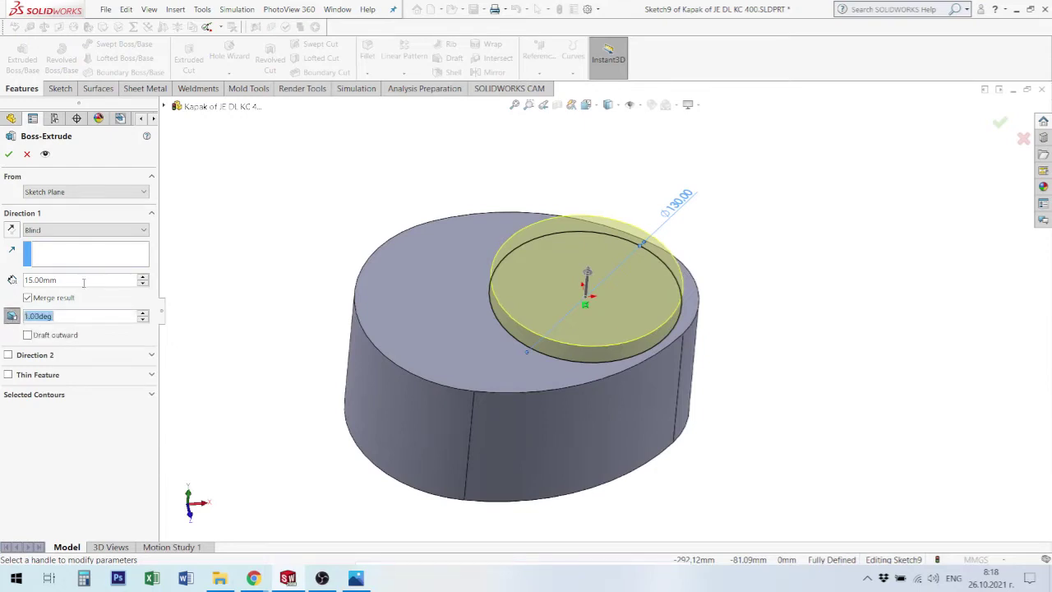
text(45)
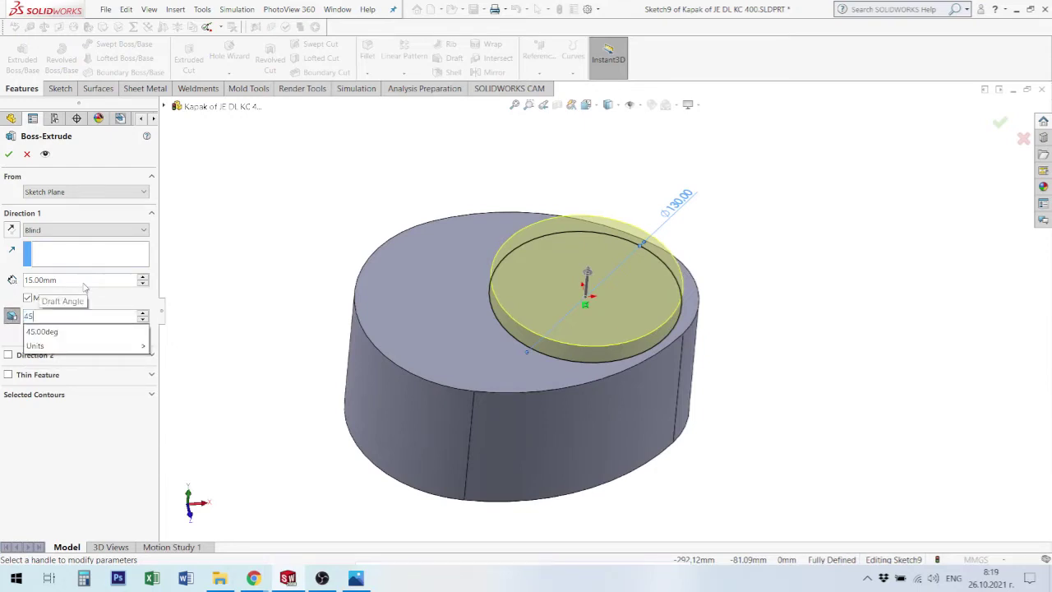
key(Return)
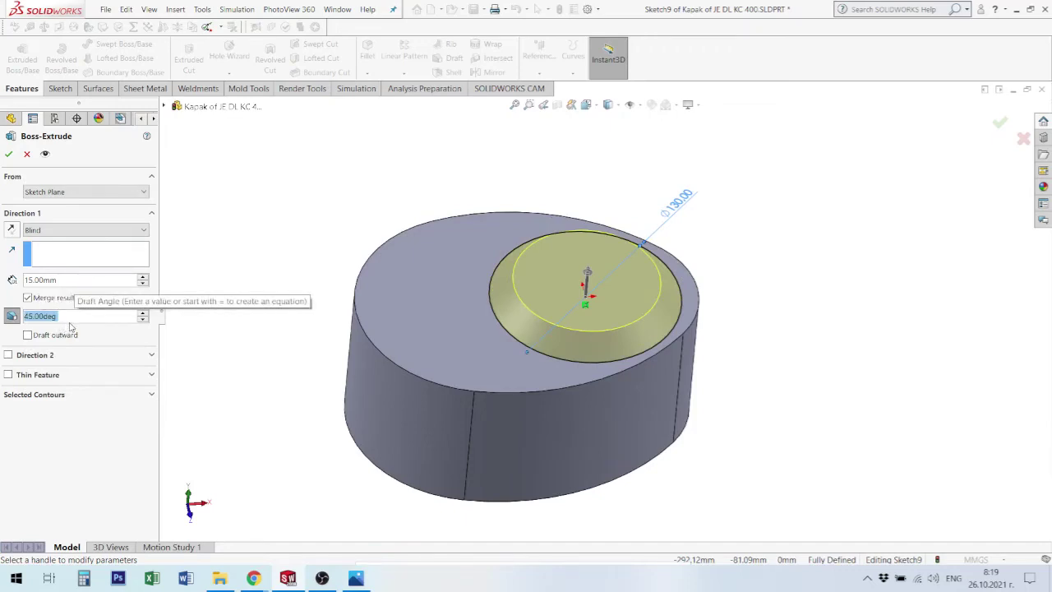
text(30)
key(Return)
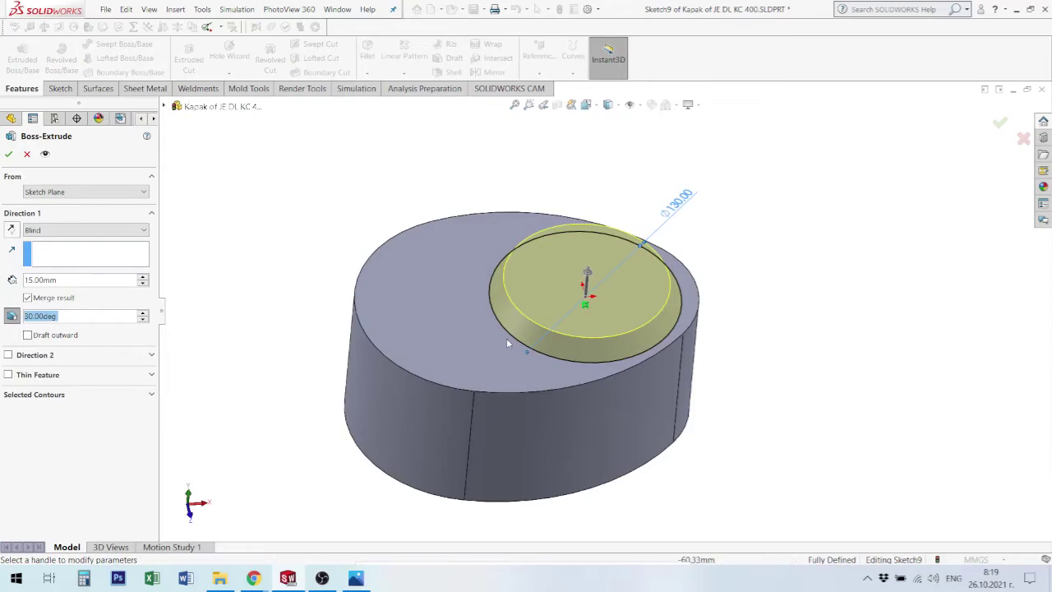
middle_drag(507, 338, 517, 280)
mouse_move(629, 246)
middle_down()
mouse_move(638, 227)
mouse_move(601, 228)
mouse_move(573, 282)
middle_up()
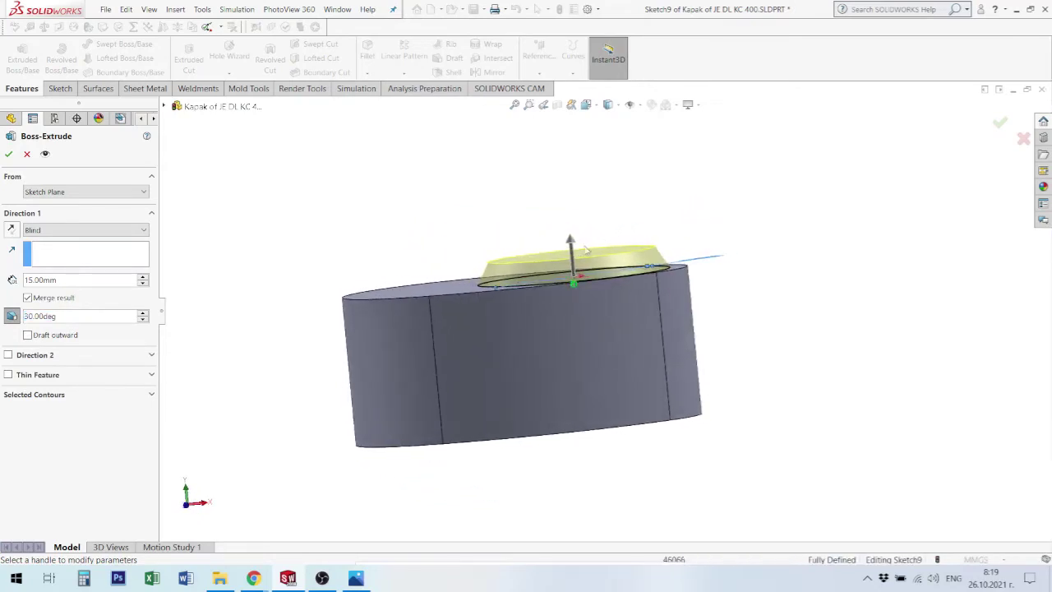
click(356, 579)
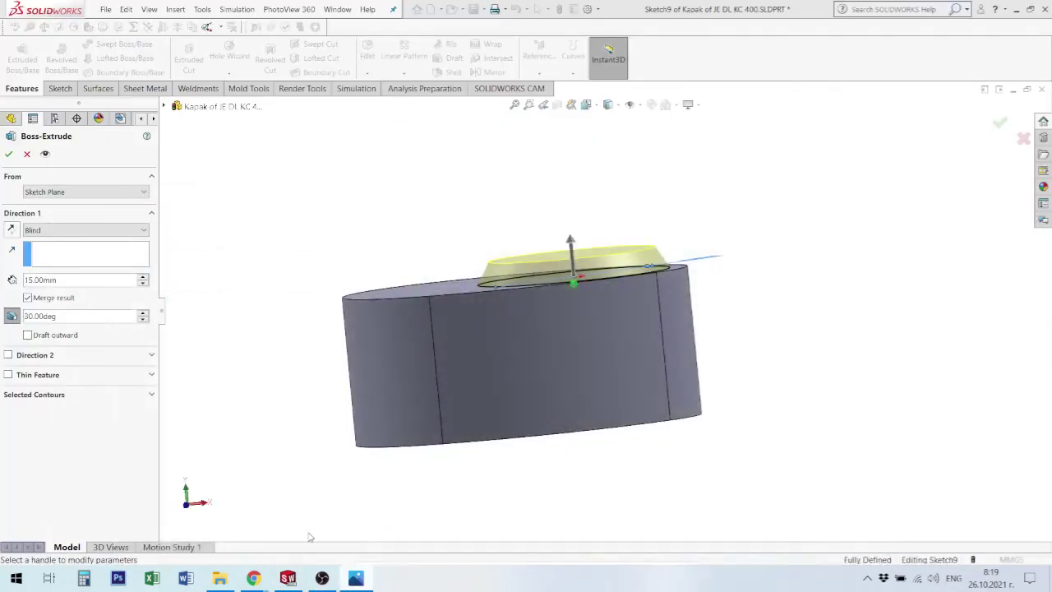
click(355, 578)
Set the boss depth to 10 mm and accept it as Boss-Extrude2.
double_click(68, 280)
text(100.00mm)
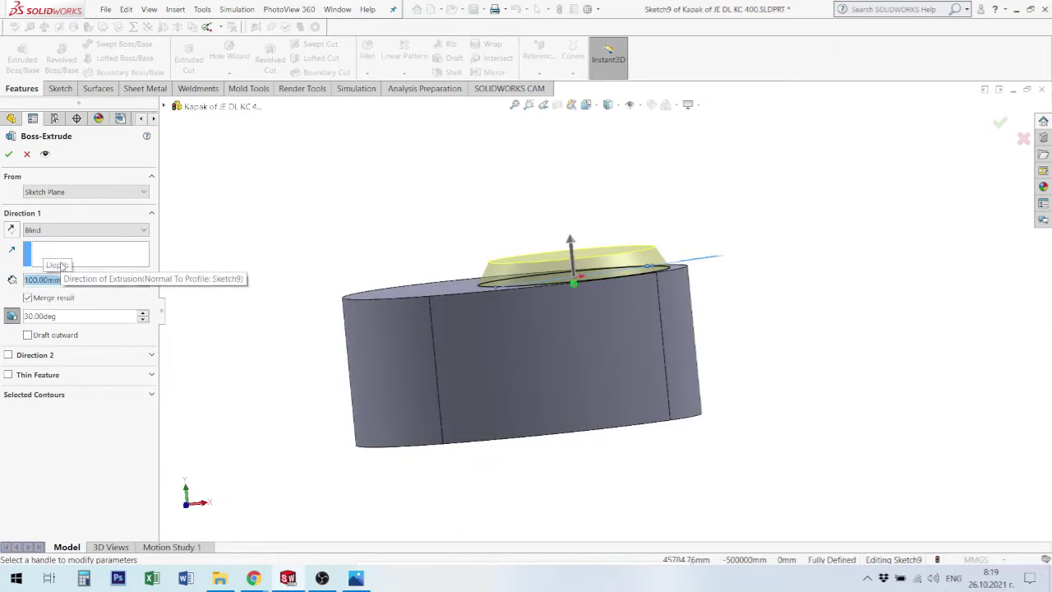
key(Return)
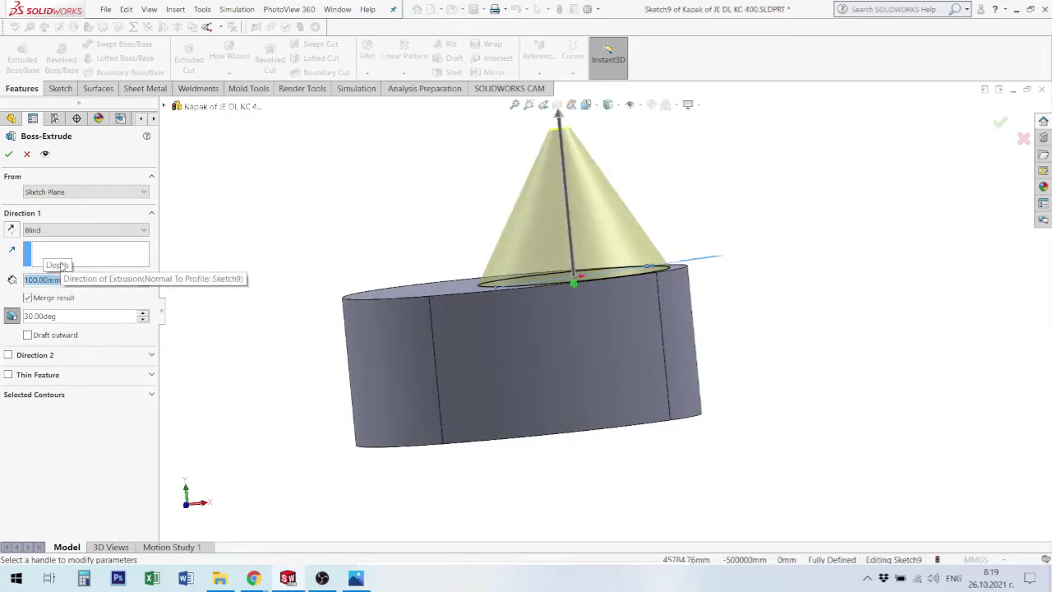
text(10)
key(Return)
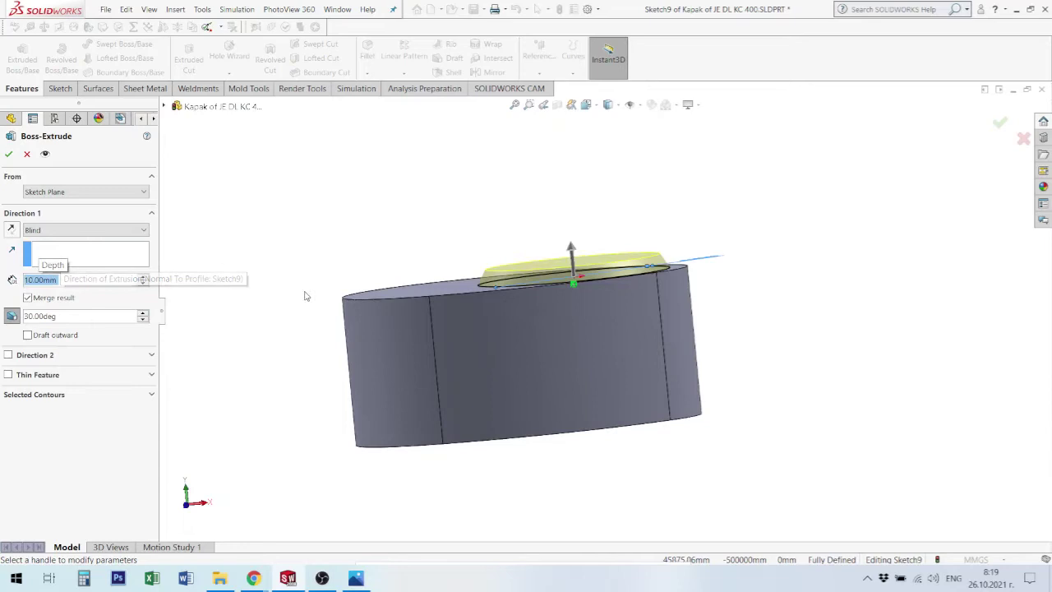
middle_drag(304, 296, 306, 353)
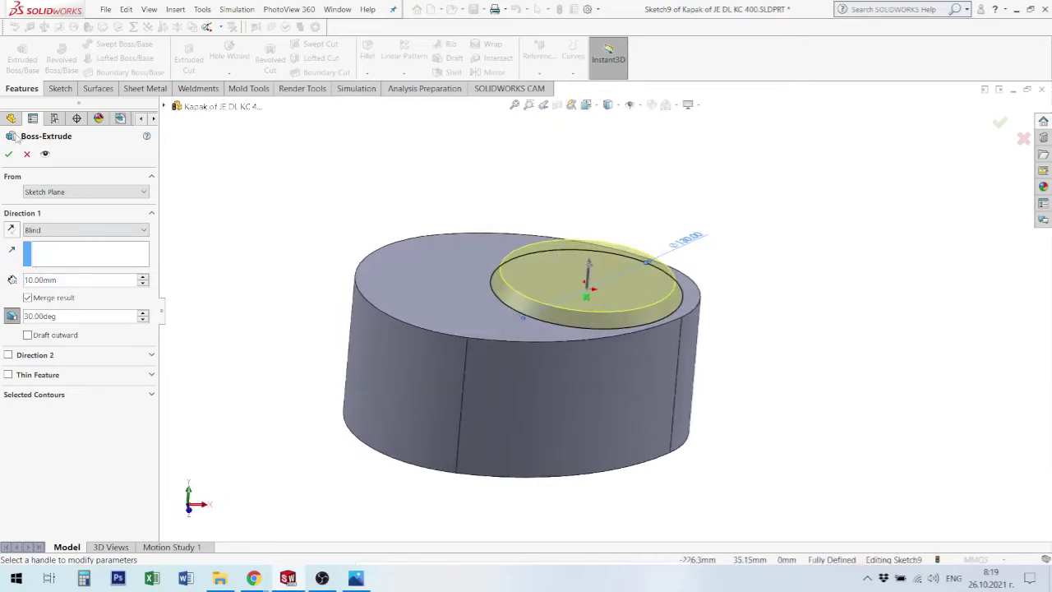
click(8, 154)
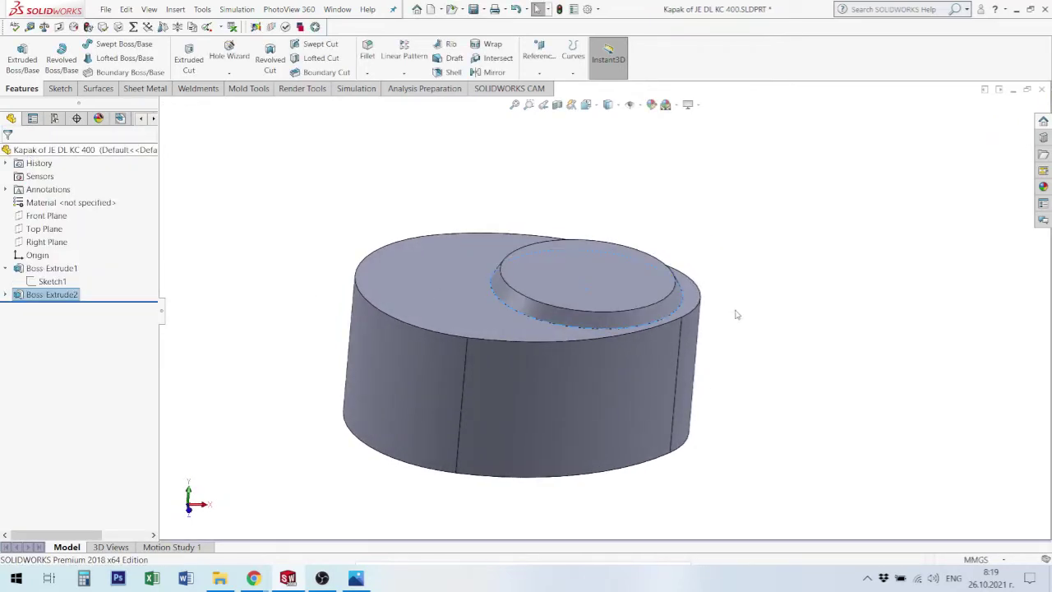
click(752, 354)
middle_drag(752, 354, 573, 375)
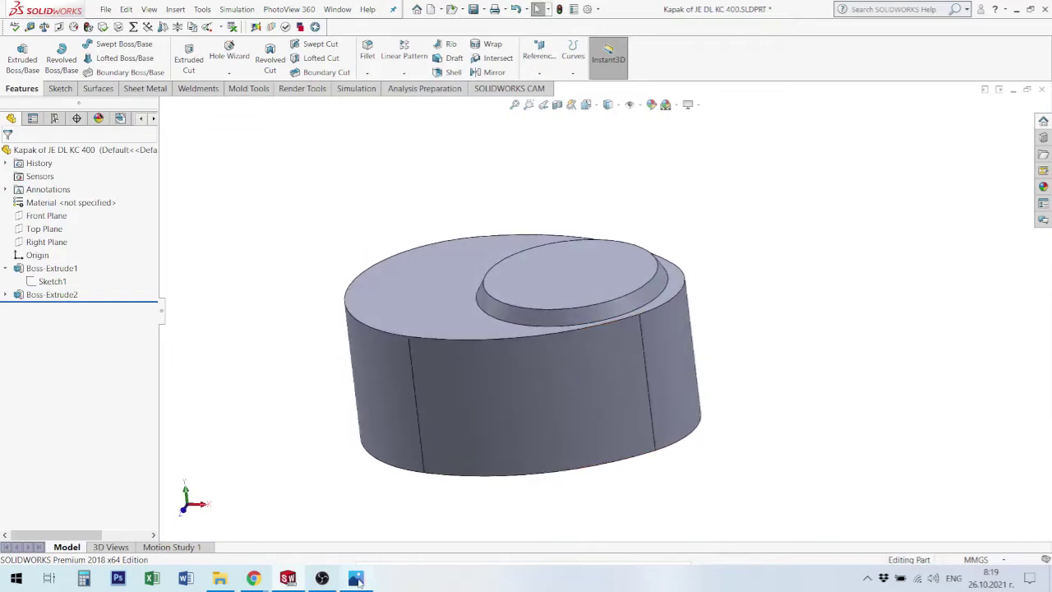
click(356, 581)
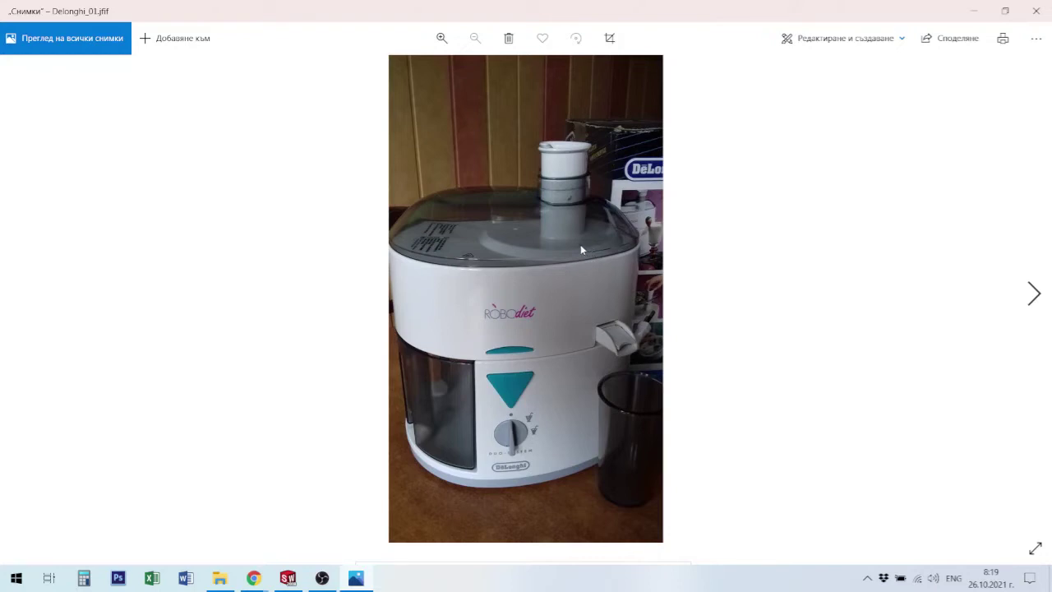
click(356, 582)
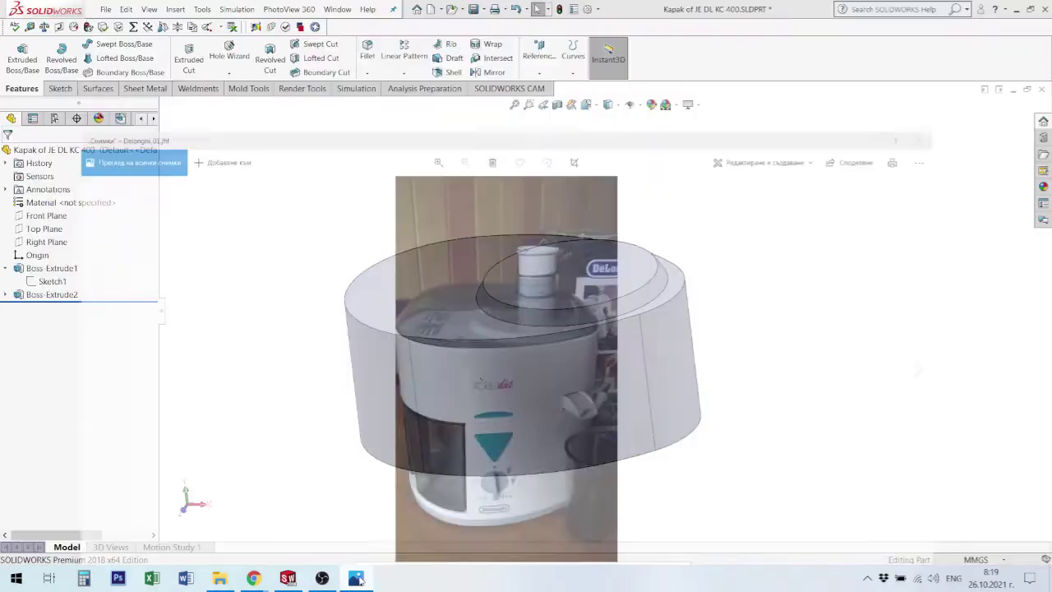
Select the lid's top outer edge and start a constant-size fillet, first trying 3 mm.
click(576, 335)
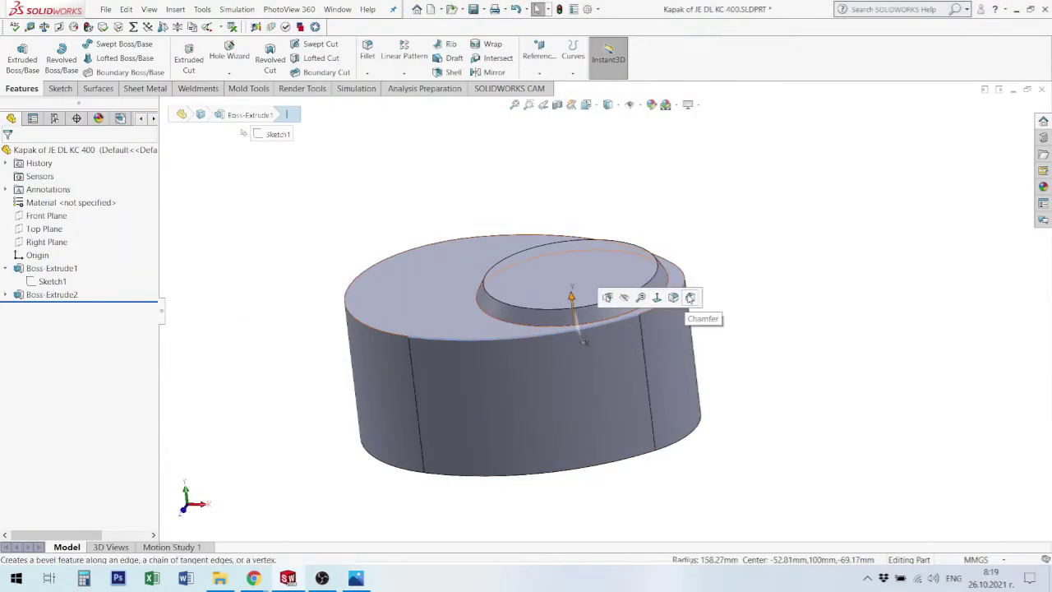
click(673, 297)
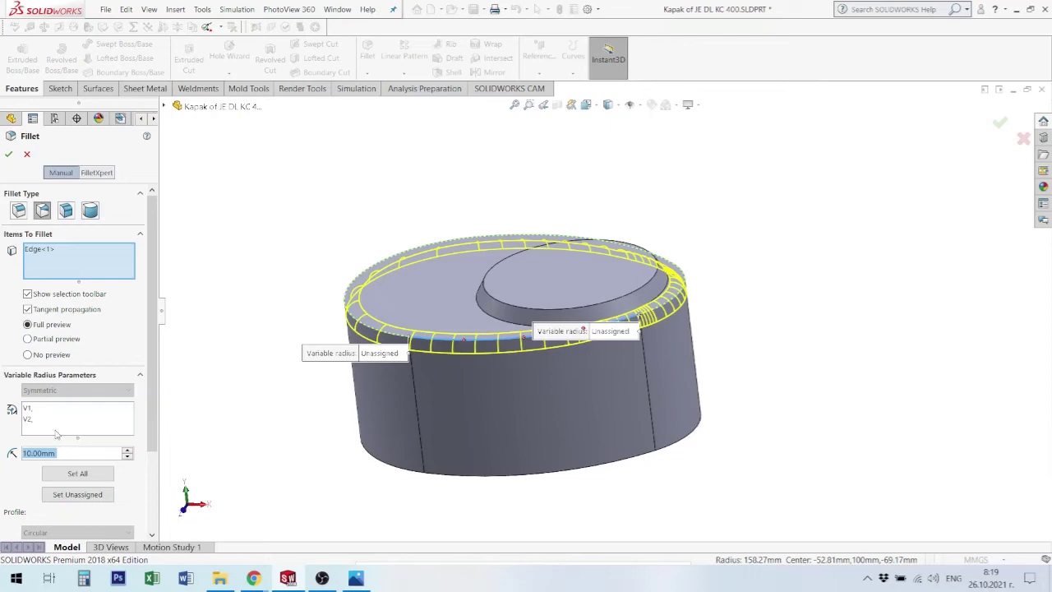
text(3)
key(Return)
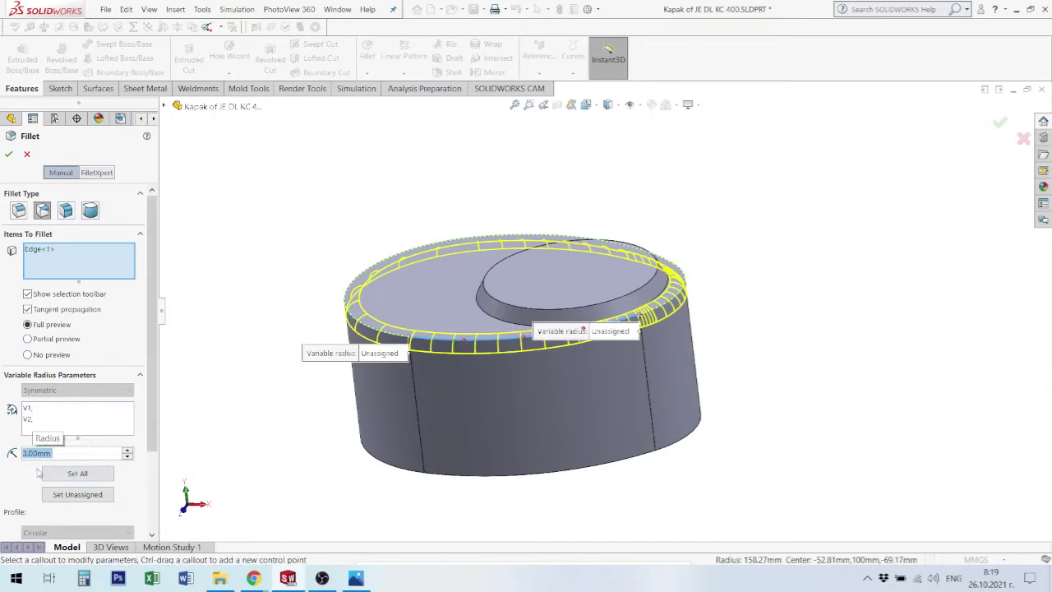
middle_drag(707, 386, 710, 408)
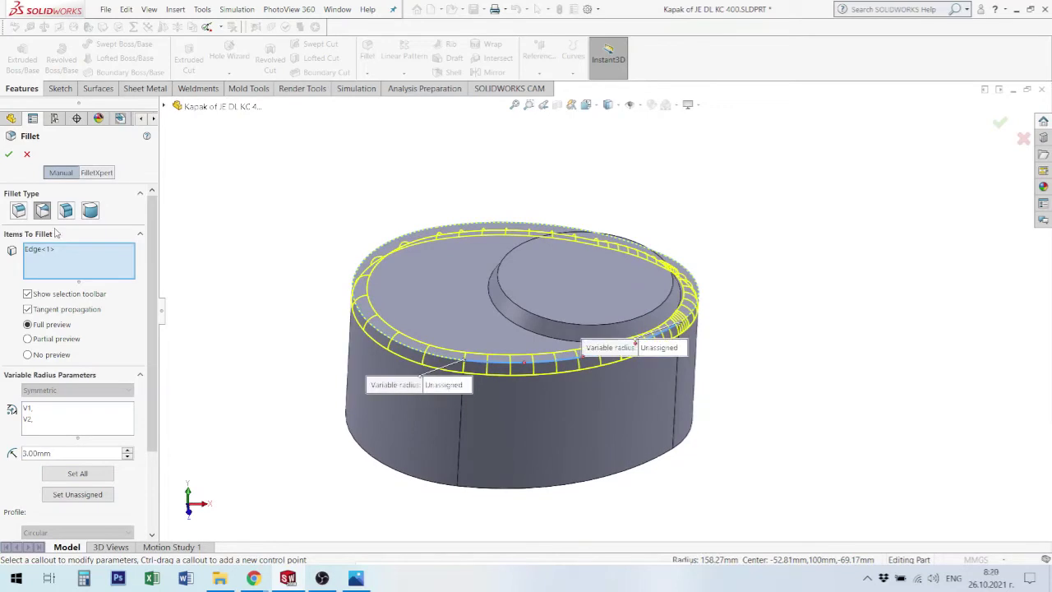
click(18, 211)
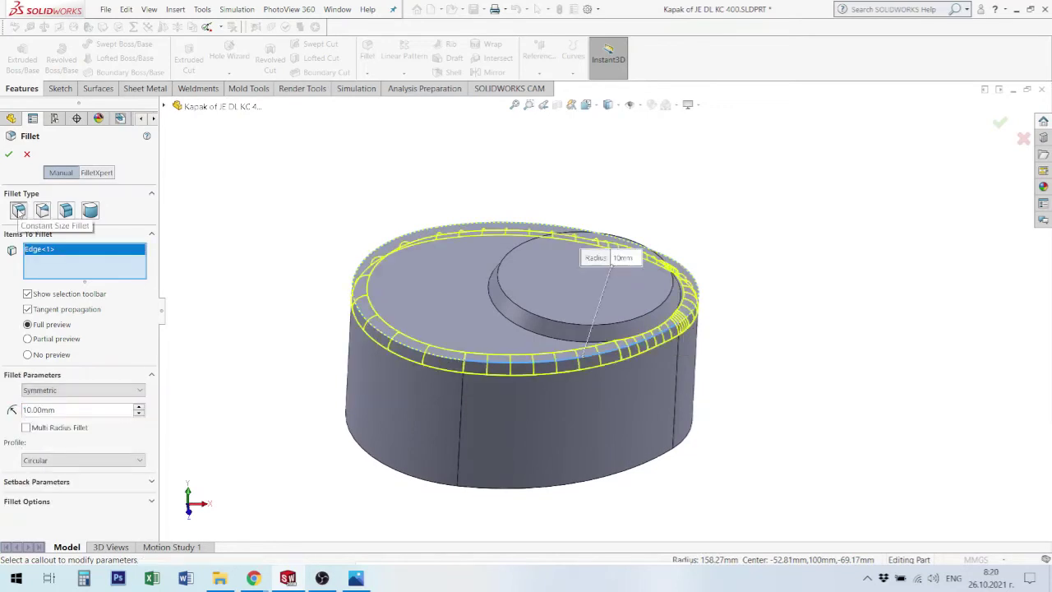
middle_drag(608, 394, 606, 436)
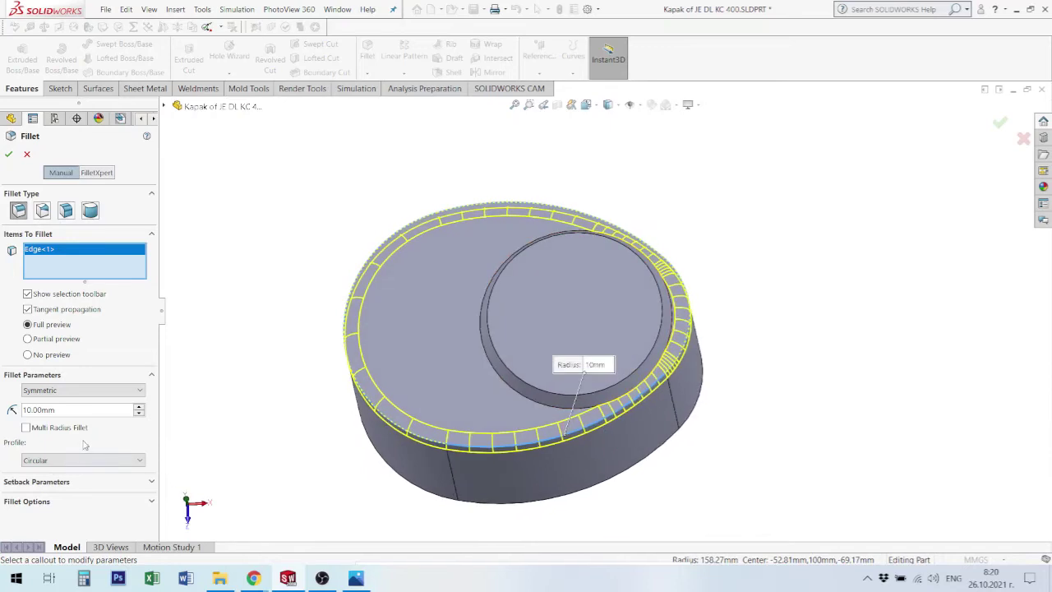
middle_drag(669, 400, 667, 370)
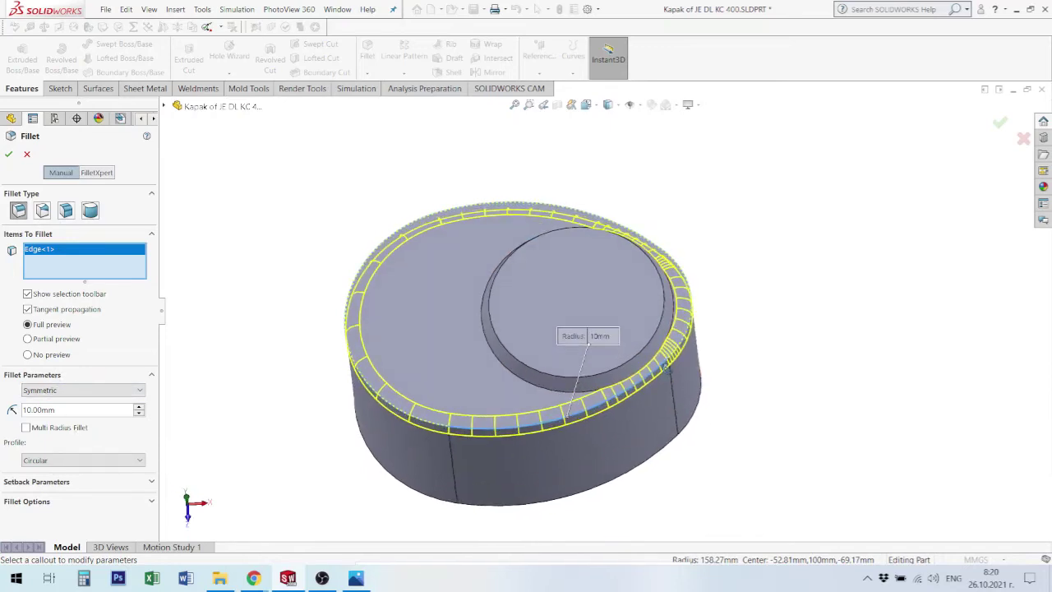
Set the fillet radius to 2 mm and apply it, continuing past the low-memory warning.
drag(85, 408, 3, 408)
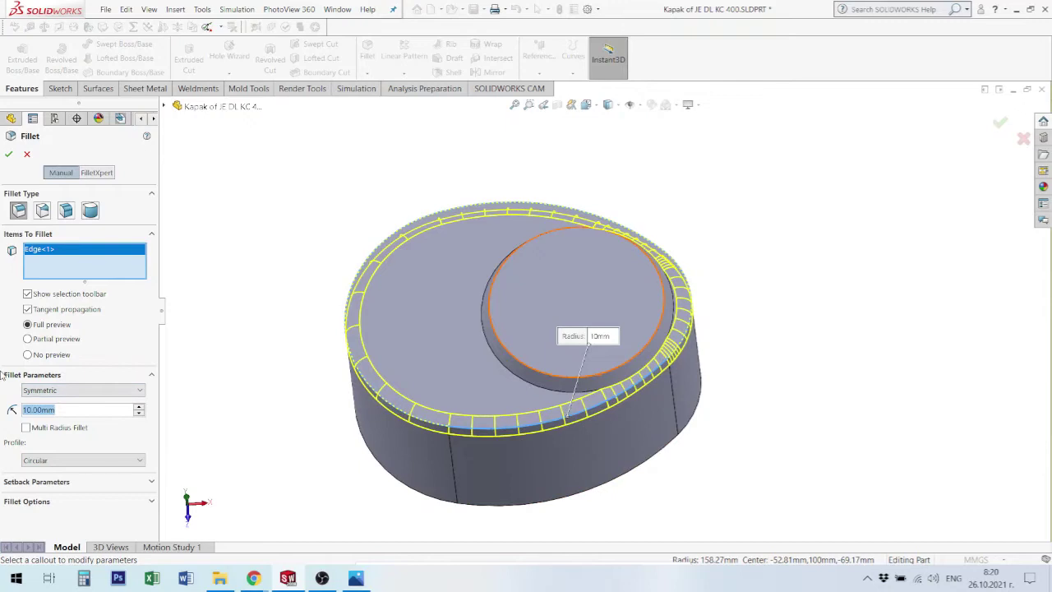
text(32)
key(Return)
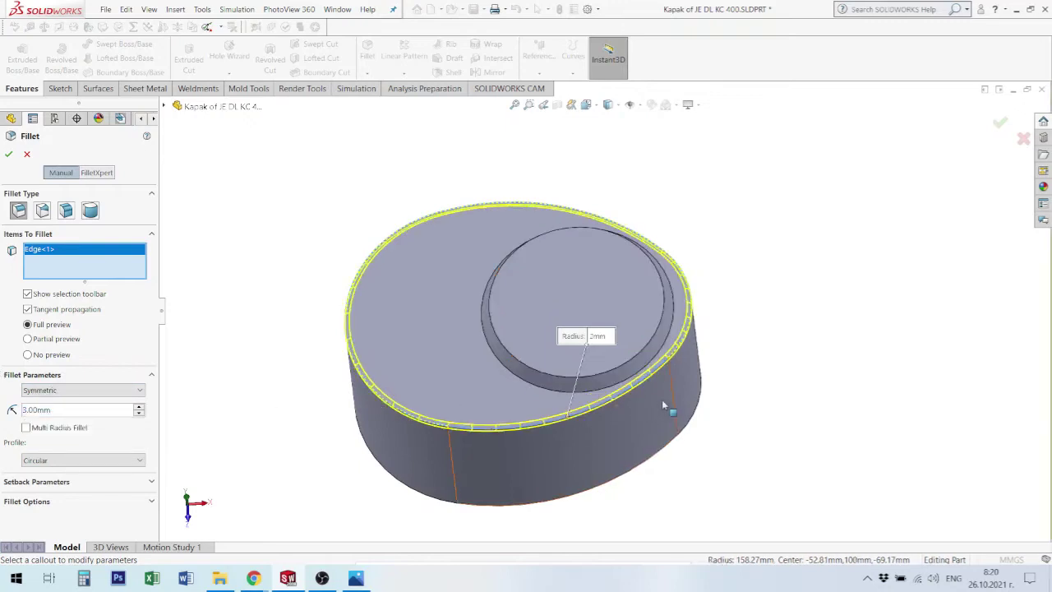
scroll(628, 374, down, 4)
scroll(549, 317, down, 3)
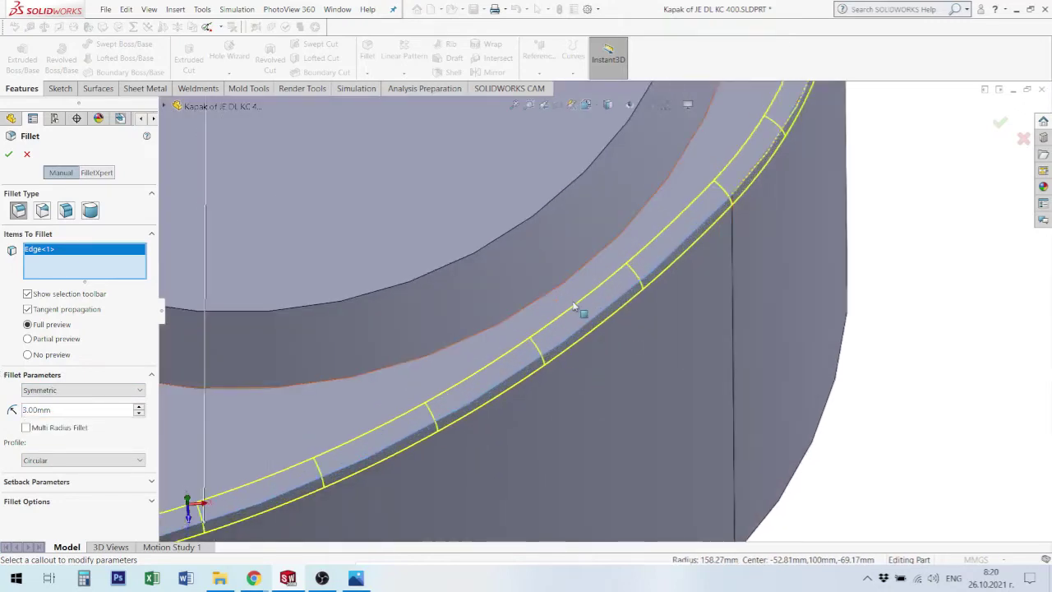
middle_drag(577, 305, 581, 309)
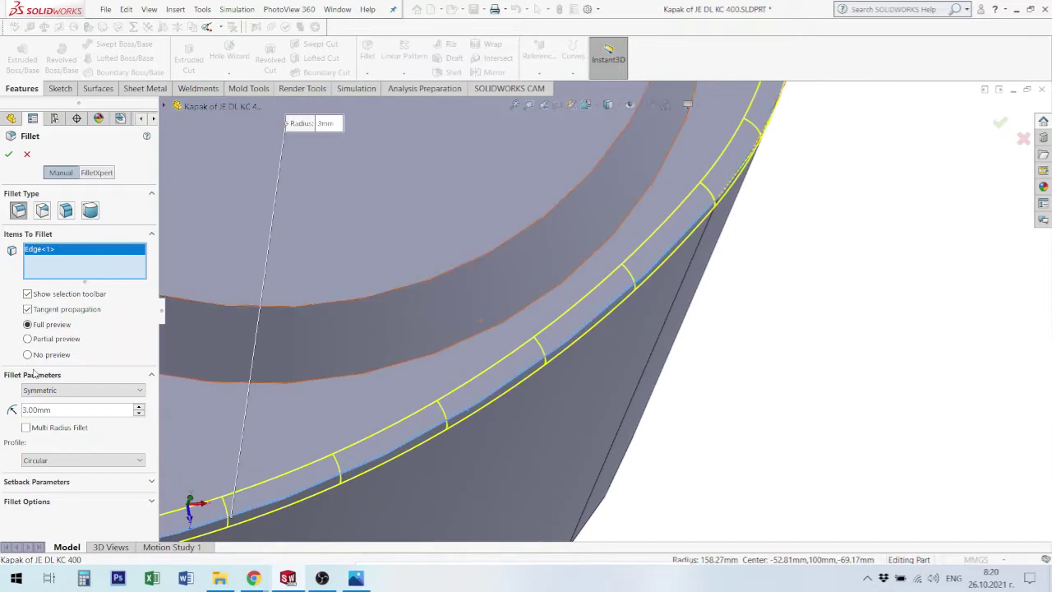
drag(71, 409, 25, 411)
text(2)
key(Return)
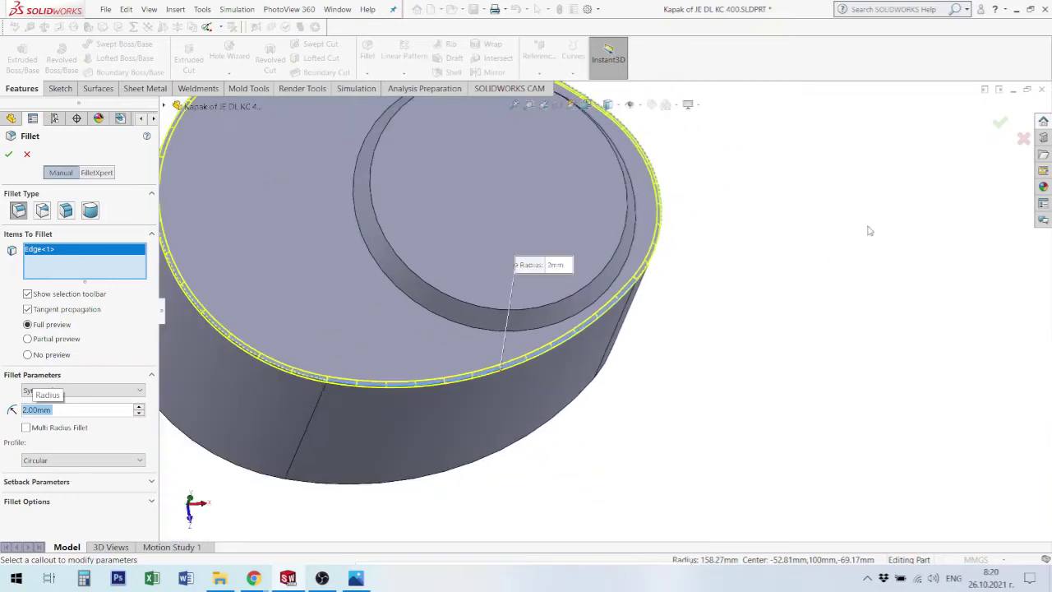
click(998, 124)
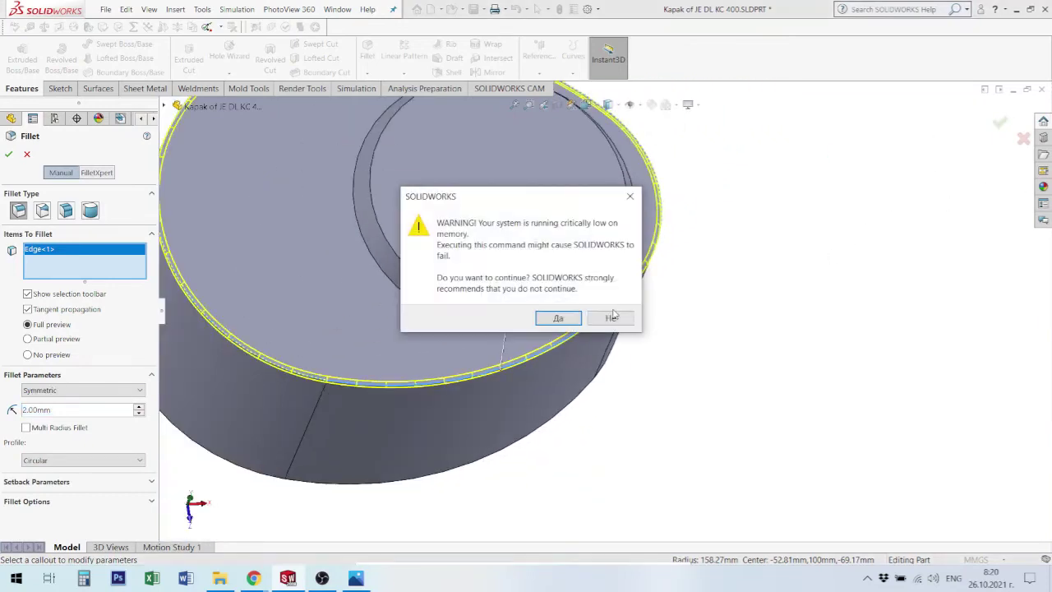
click(564, 319)
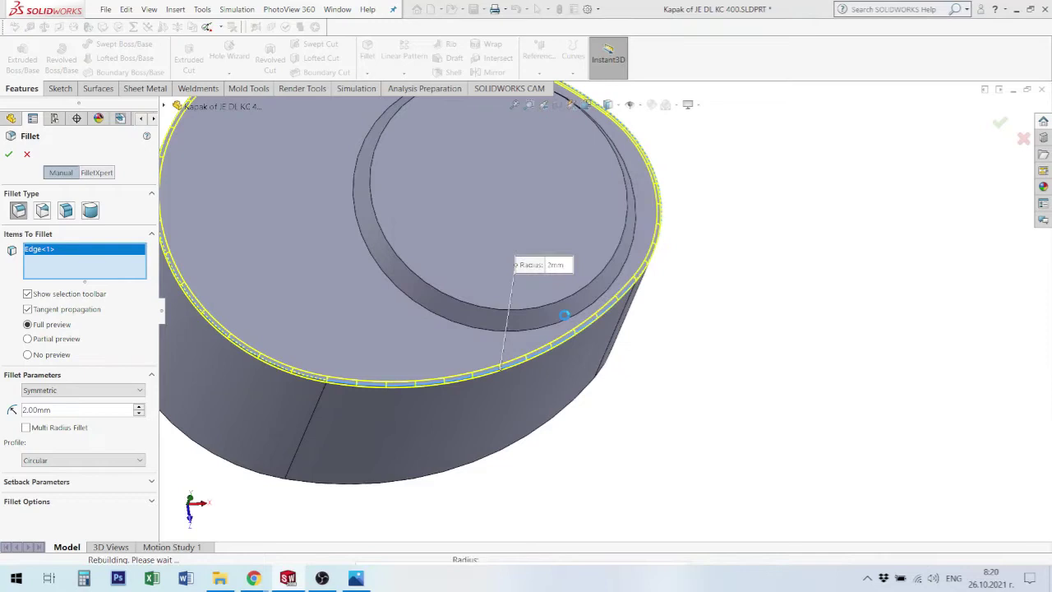
mouse_move(545, 318)
middle_down()
mouse_move(522, 283)
mouse_move(512, 304)
middle_up()
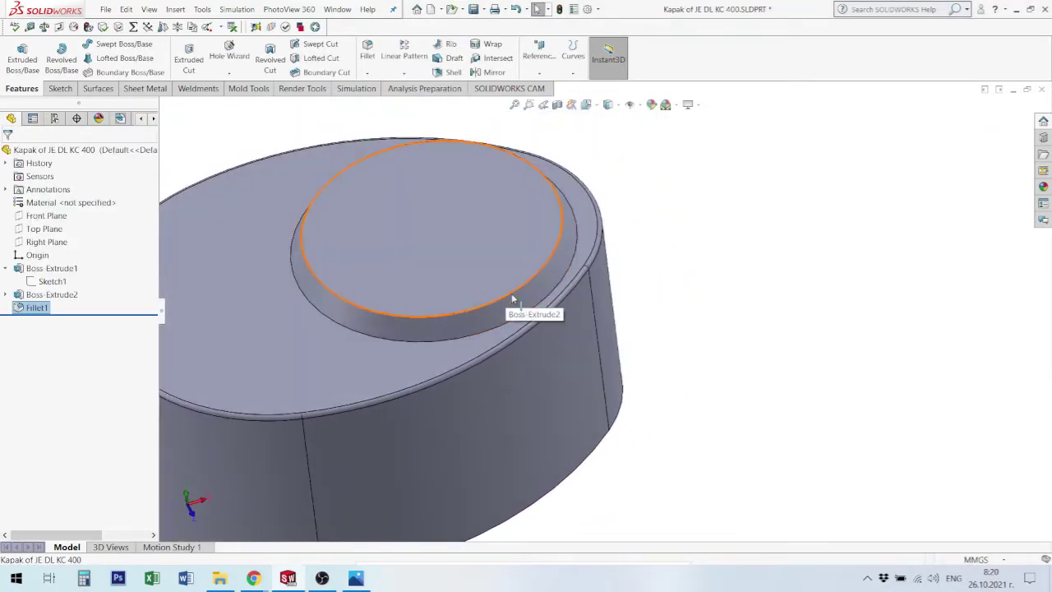
click(512, 304)
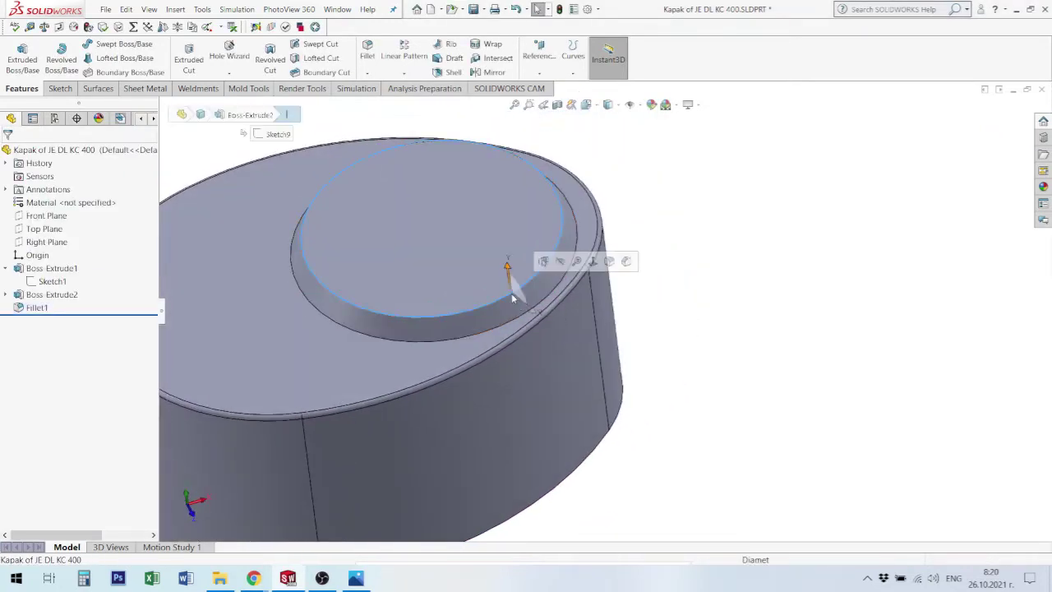
Round the boss's two ring edges with a 1 mm fillet.
click(460, 343)
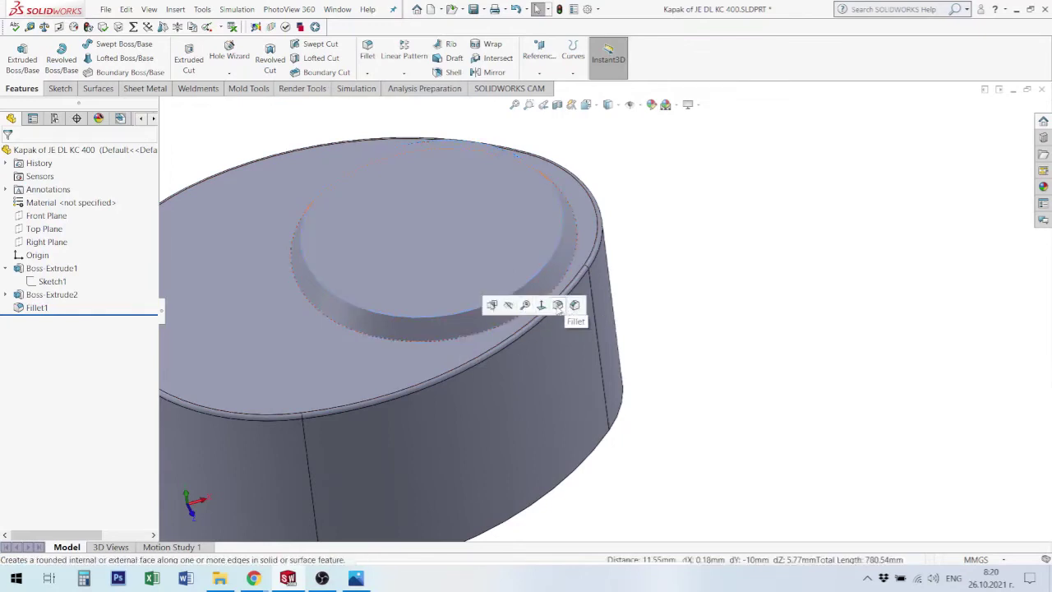
click(556, 304)
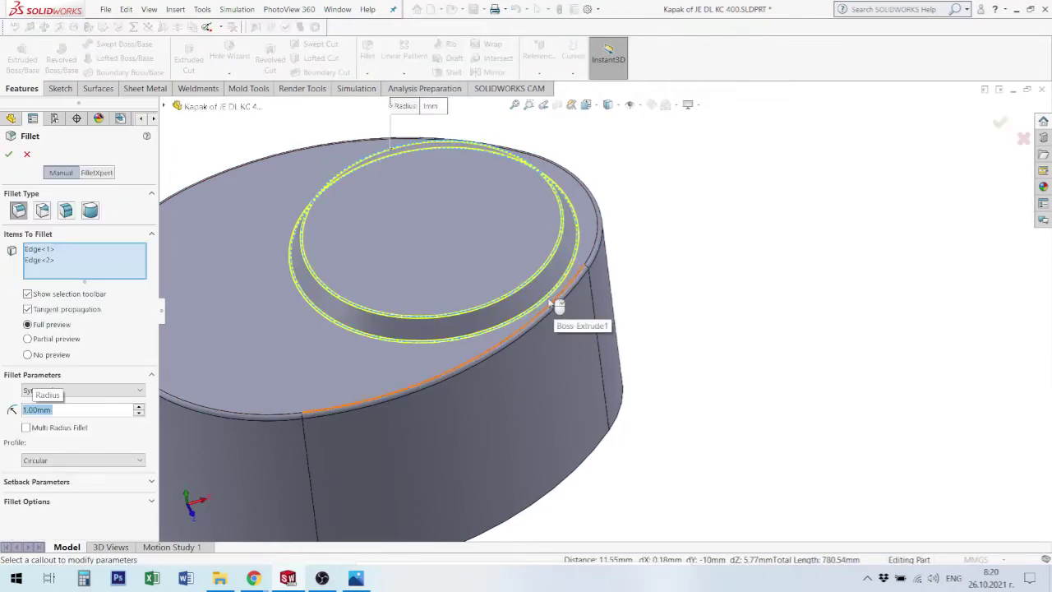
click(9, 155)
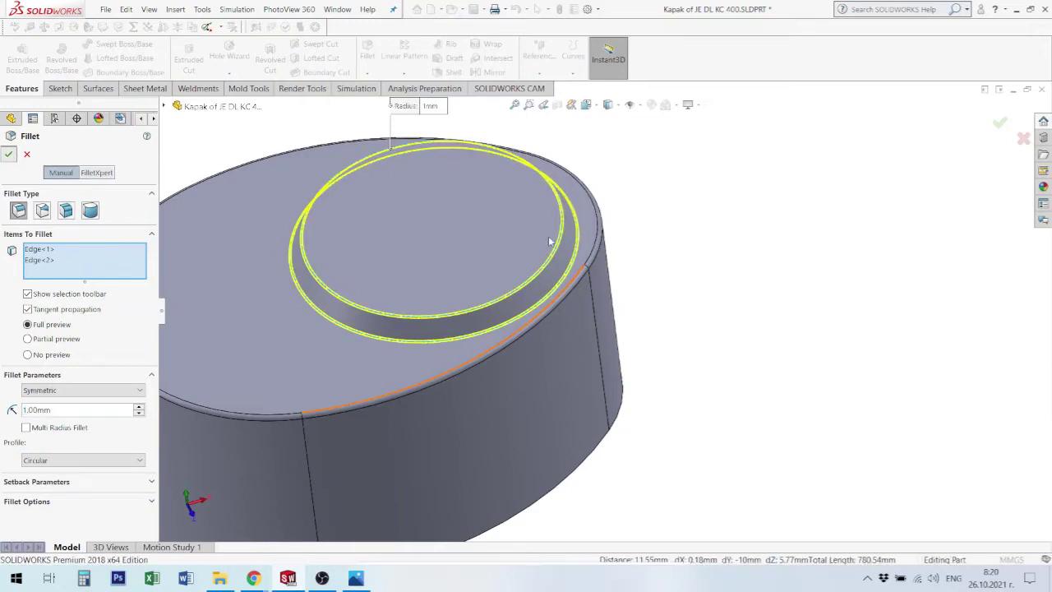
Inspect the filleted part from above and low at the side, then bring up the juicer photo.
middle_drag(553, 311, 564, 293)
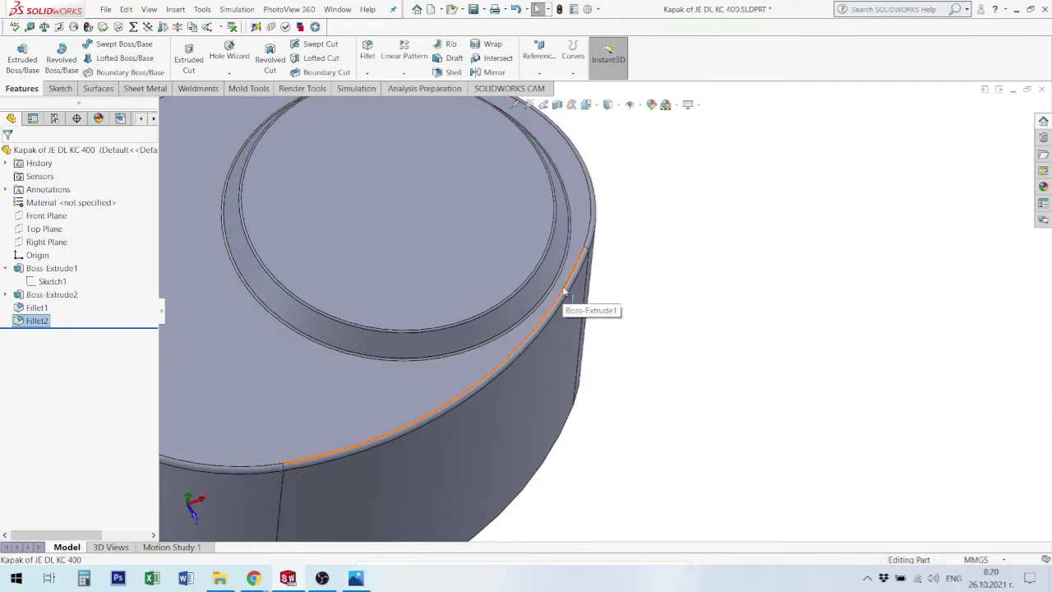
scroll(635, 337, down, 5)
scroll(435, 347, down, 3)
mouse_move(435, 348)
middle_down()
mouse_move(401, 260)
mouse_move(430, 277)
middle_up()
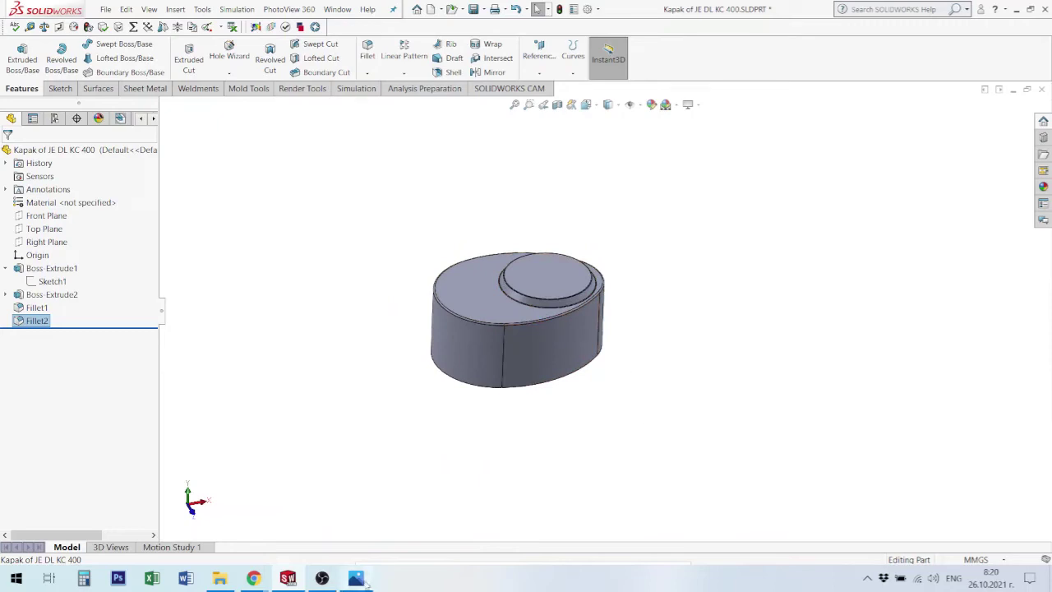
click(363, 580)
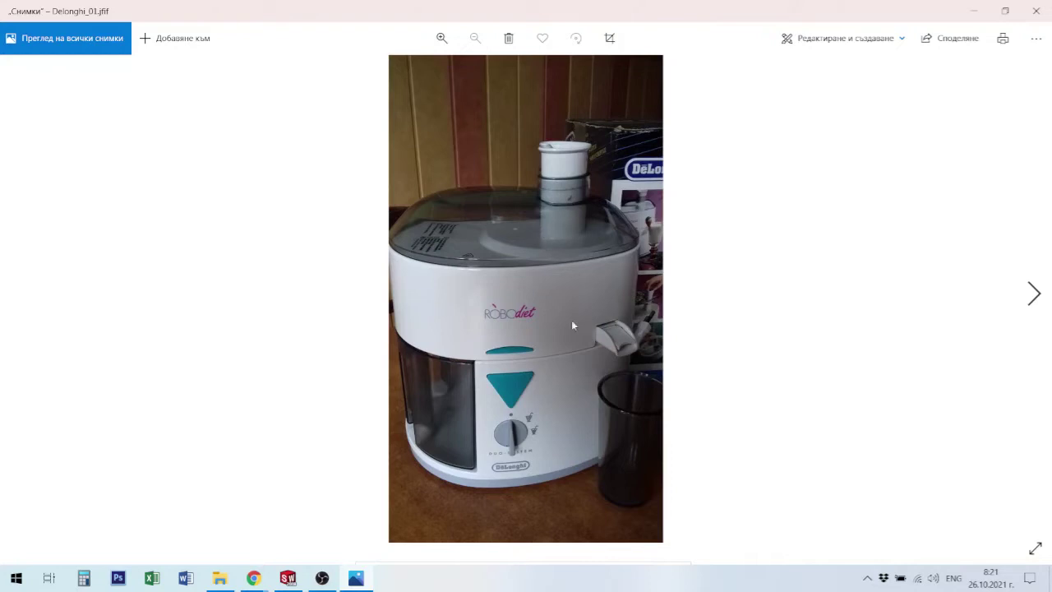
click(356, 580)
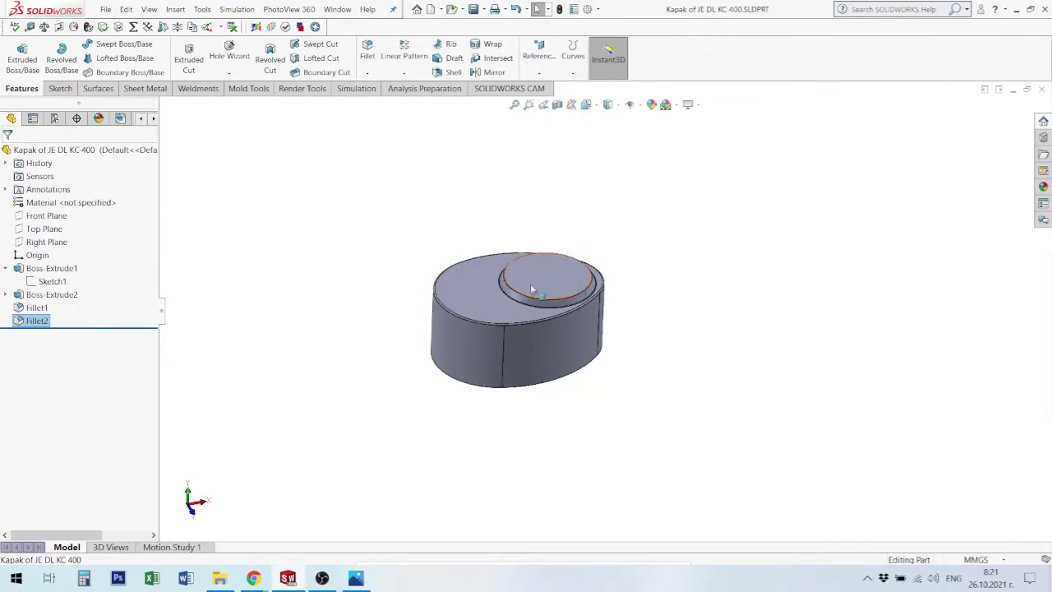
Shell the lid at 3 mm thickness (down from 10 mm) with the bottom face removed, then orbit to check.
middle_drag(578, 348, 545, 340)
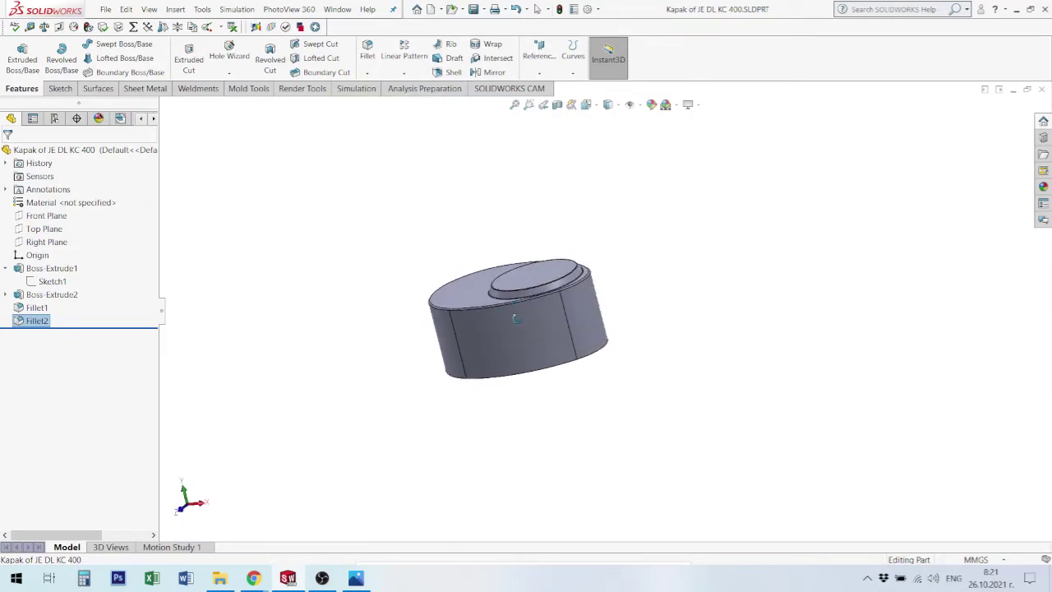
mouse_move(528, 432)
middle_down()
mouse_move(556, 320)
mouse_move(549, 169)
mouse_move(565, 214)
middle_up()
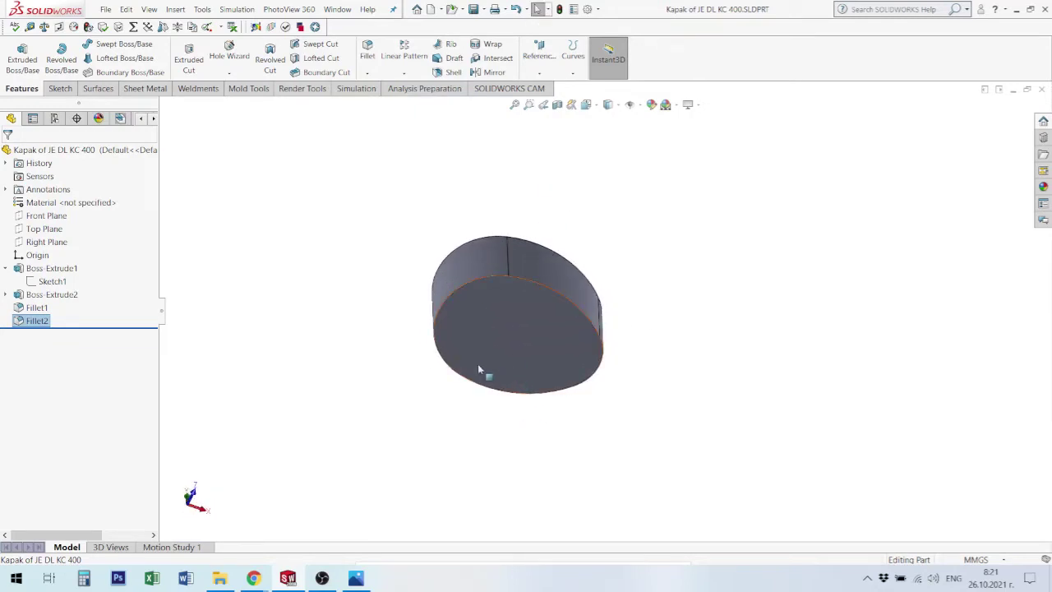
click(453, 72)
click(536, 346)
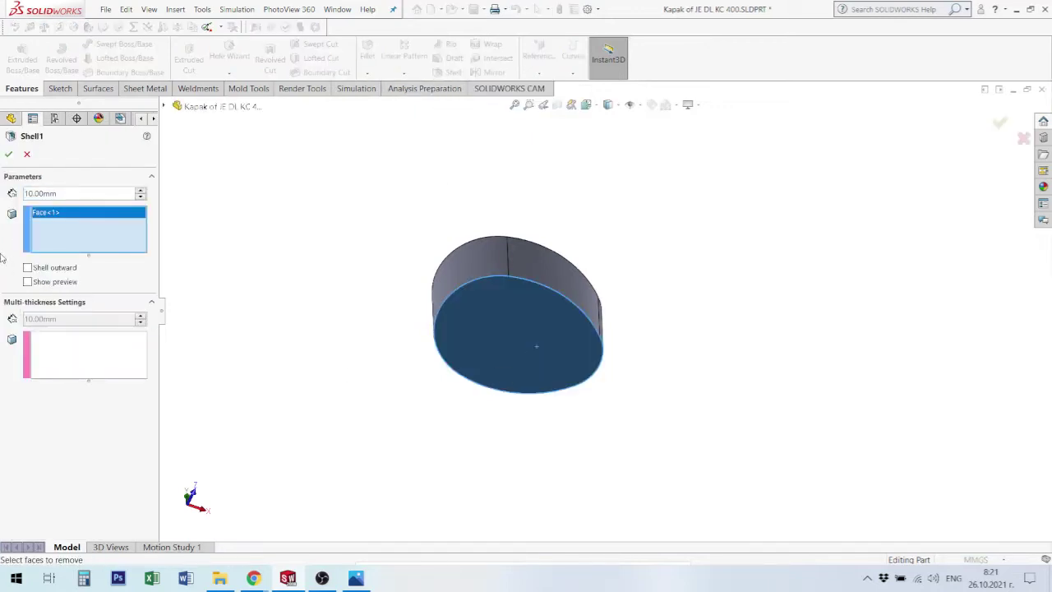
drag(85, 192, 11, 192)
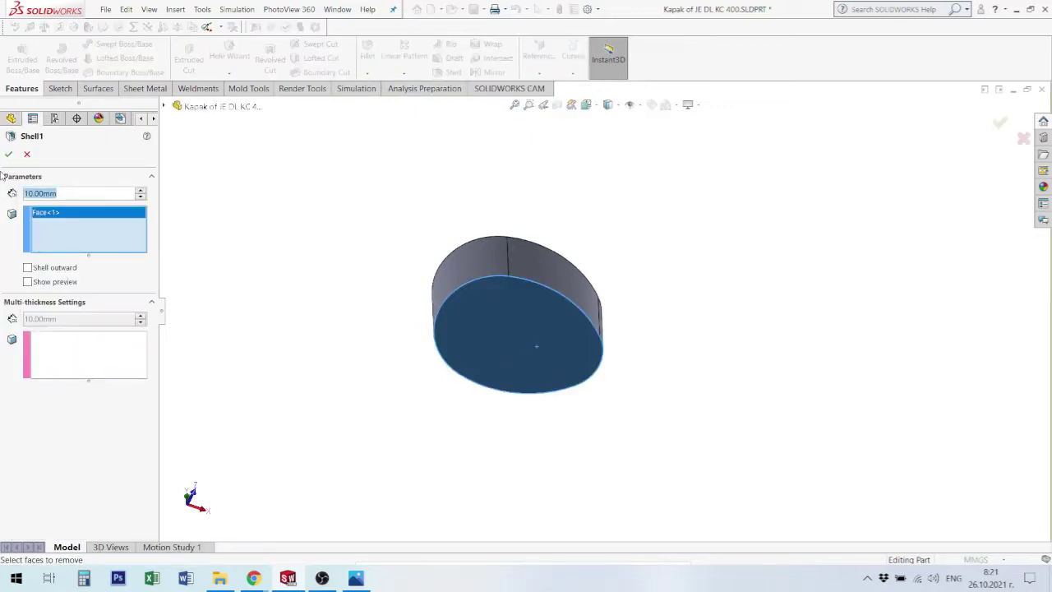
text(3)
key(Return)
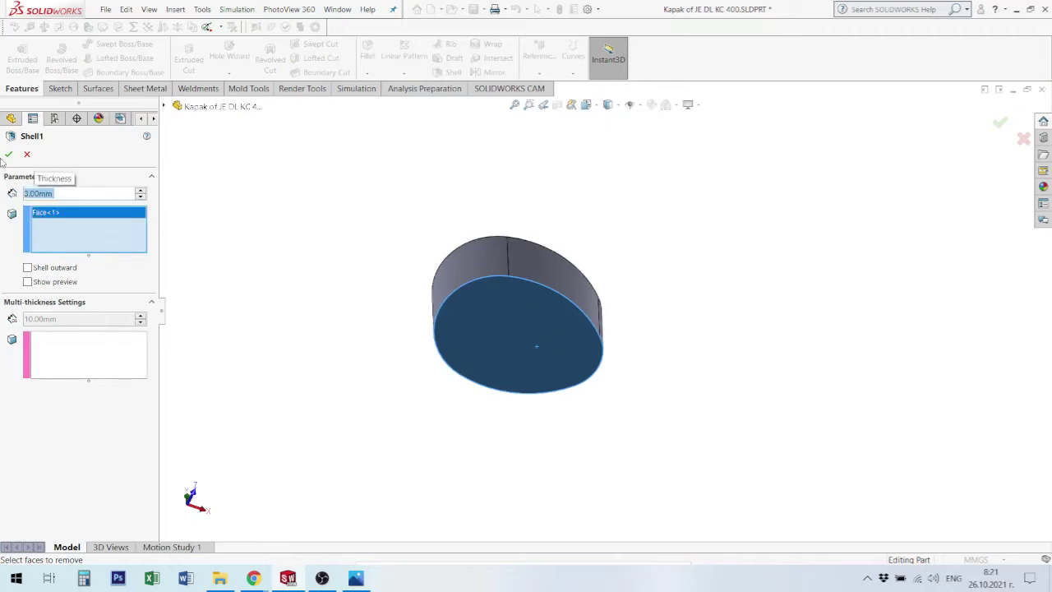
click(8, 154)
mouse_move(575, 293)
middle_down()
mouse_move(489, 447)
mouse_move(414, 341)
mouse_move(517, 397)
mouse_move(537, 372)
middle_up()
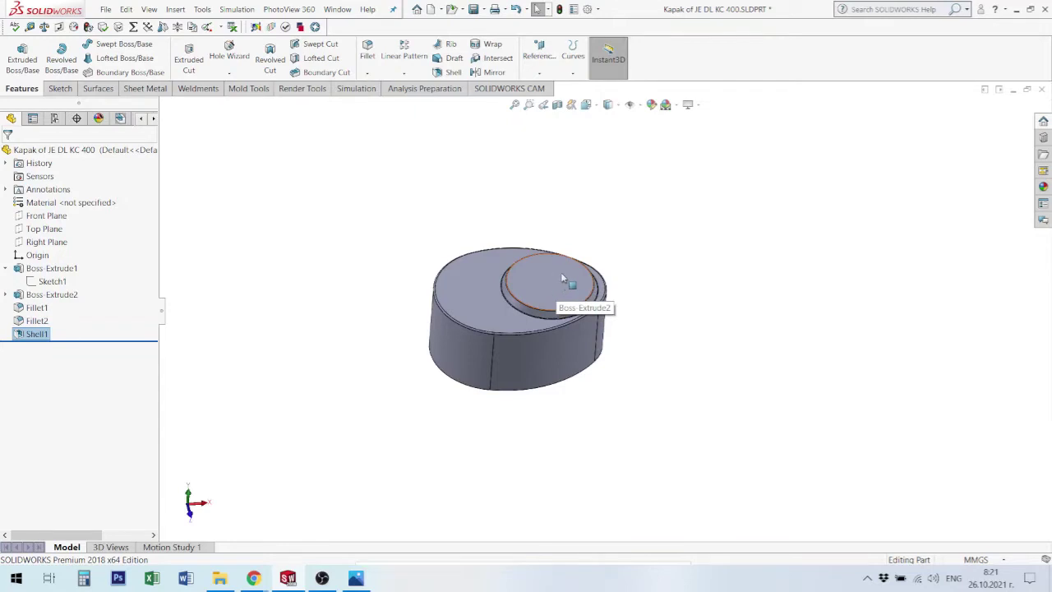
mouse_move(540, 306)
middle_down()
mouse_move(522, 246)
mouse_move(528, 254)
middle_up()
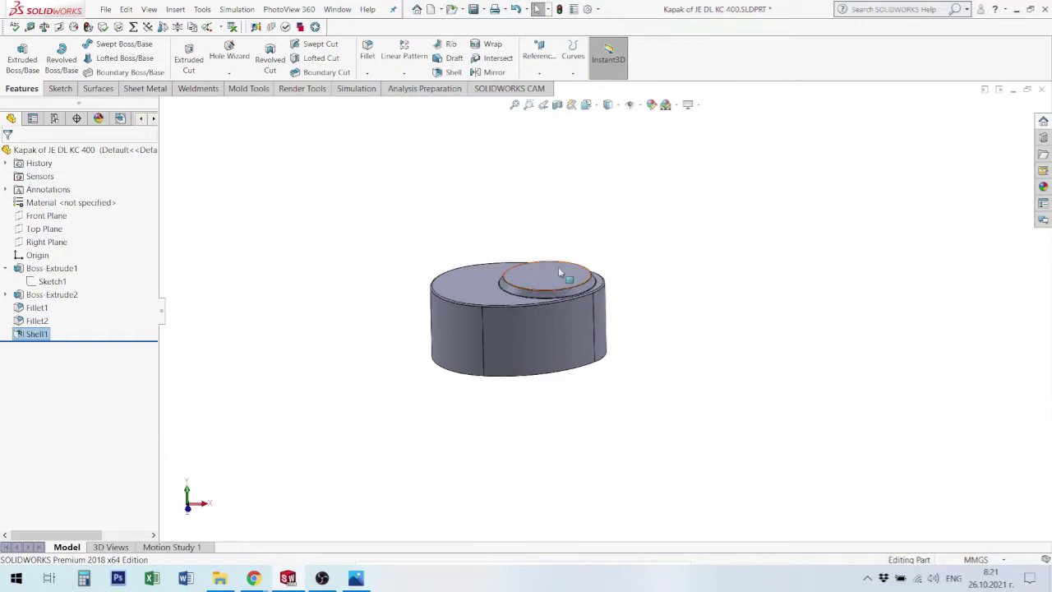
mouse_move(575, 298)
middle_down()
mouse_move(503, 313)
mouse_move(513, 369)
middle_up()
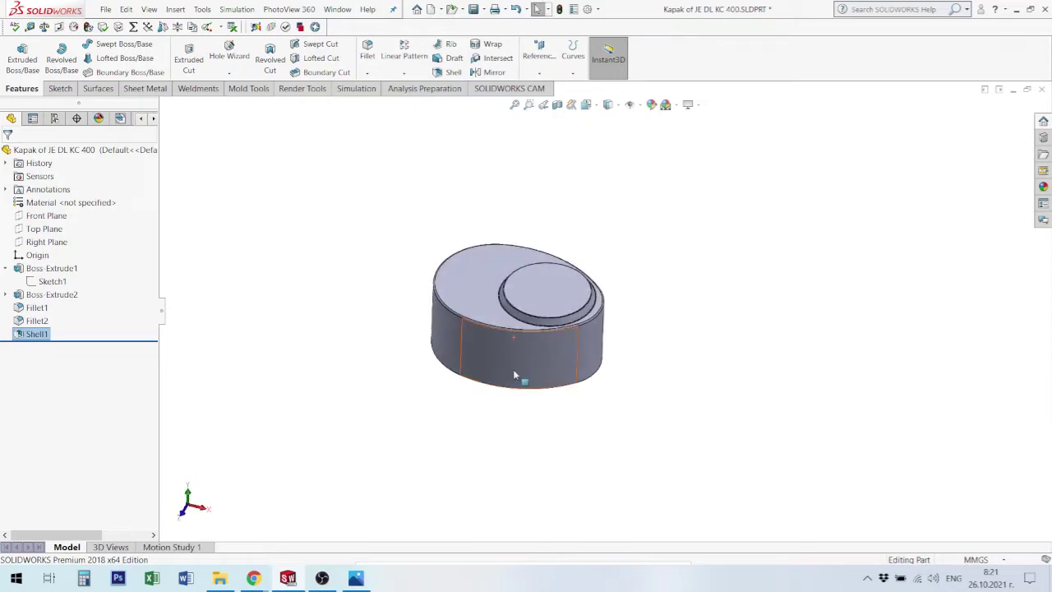
scroll(548, 289, down, 3)
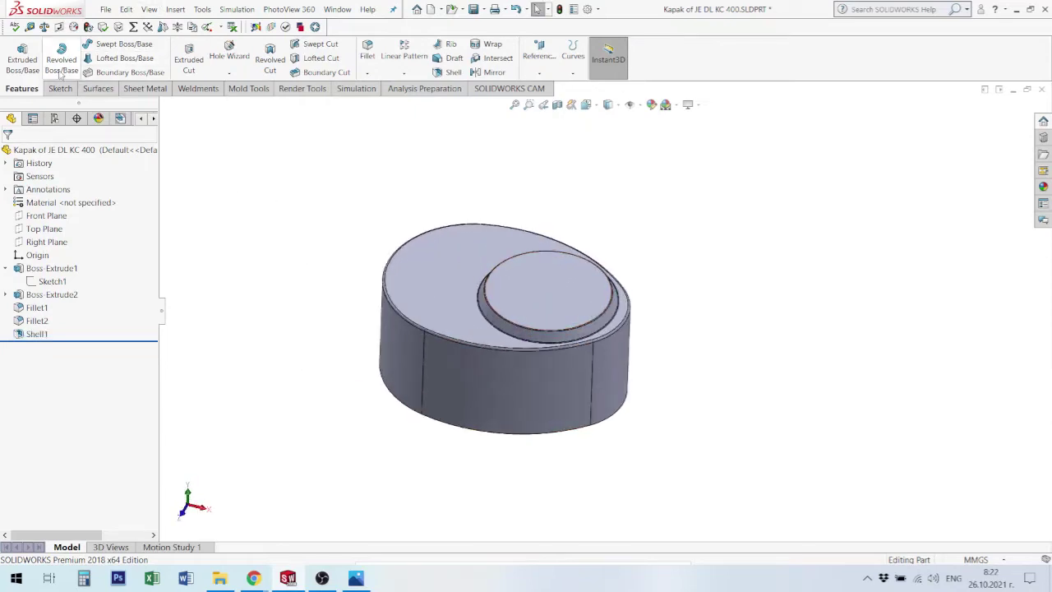
key(ctrl+F2)
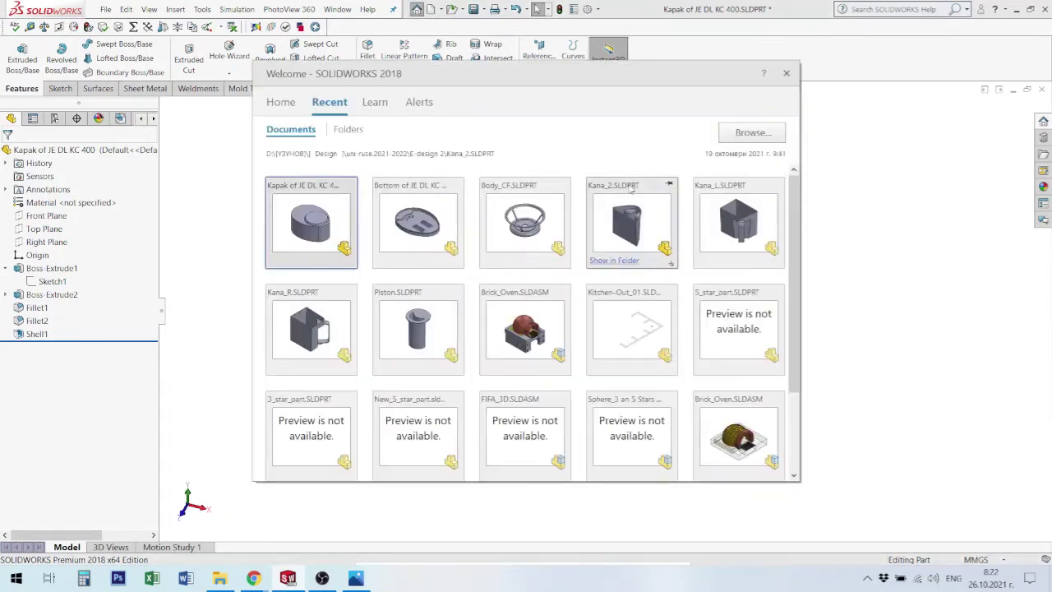
mouse_move(417, 327)
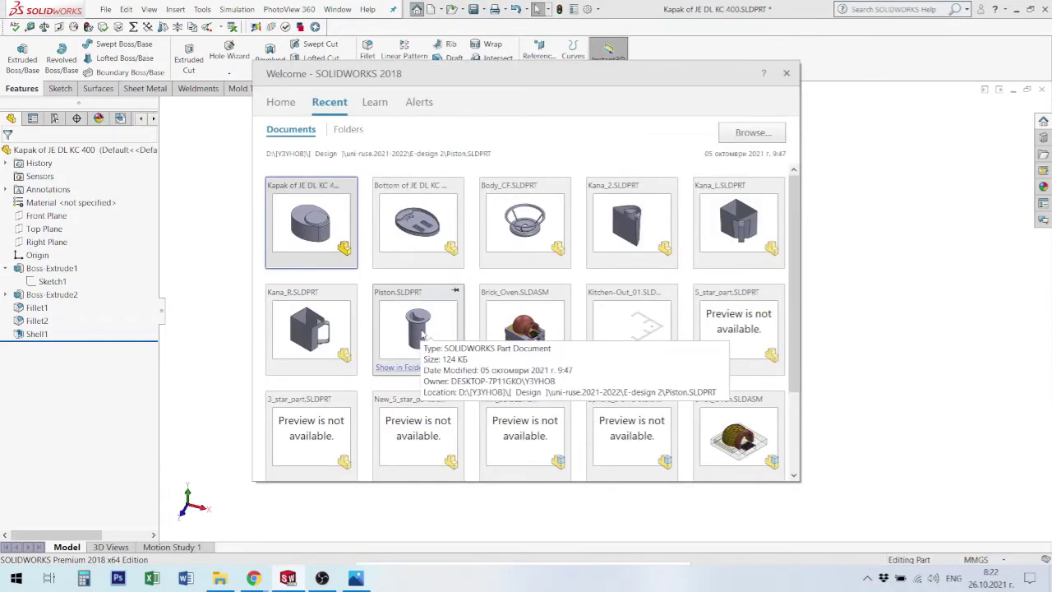
Open Piston.SLDPRT, expand its Loft1 feature and select the loft's Sketch2 and Sketch1 profiles.
key(Escape)
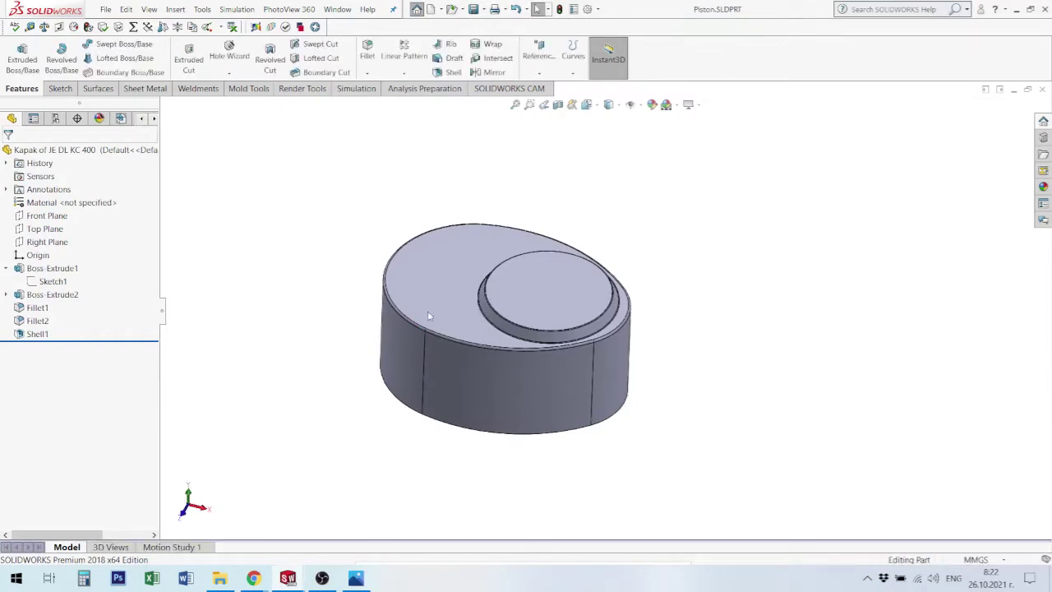
mouse_move(532, 396)
middle_down()
mouse_move(508, 230)
mouse_move(490, 350)
mouse_move(504, 394)
mouse_move(386, 509)
mouse_move(398, 496)
middle_up()
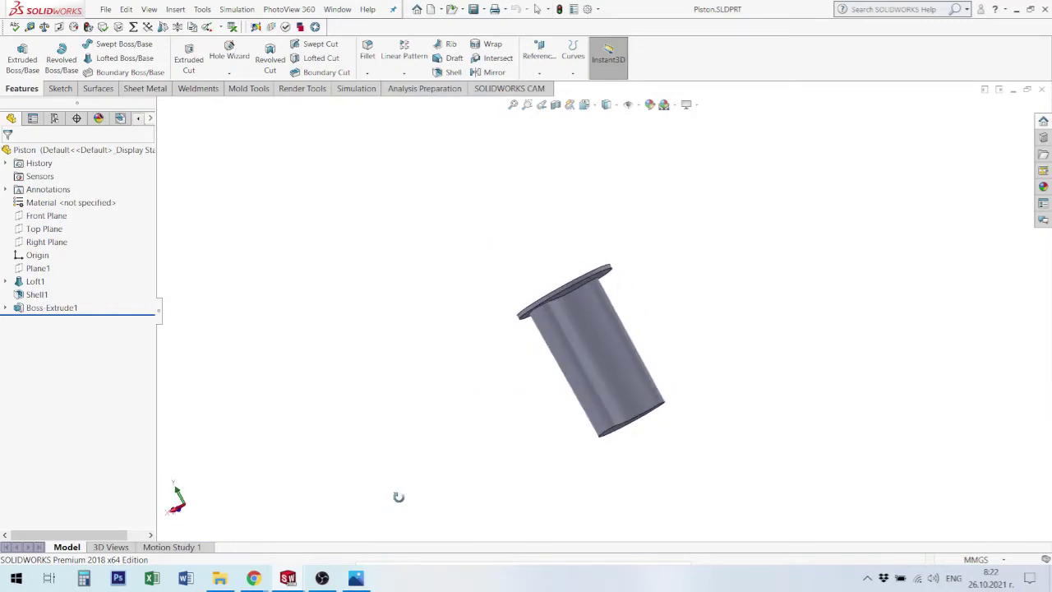
click(34, 281)
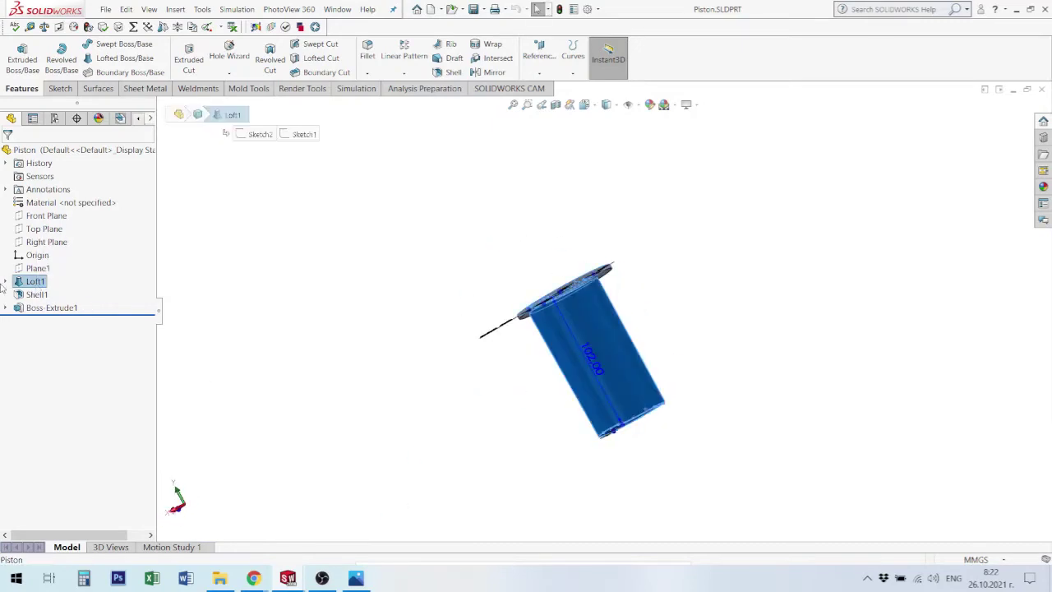
click(7, 282)
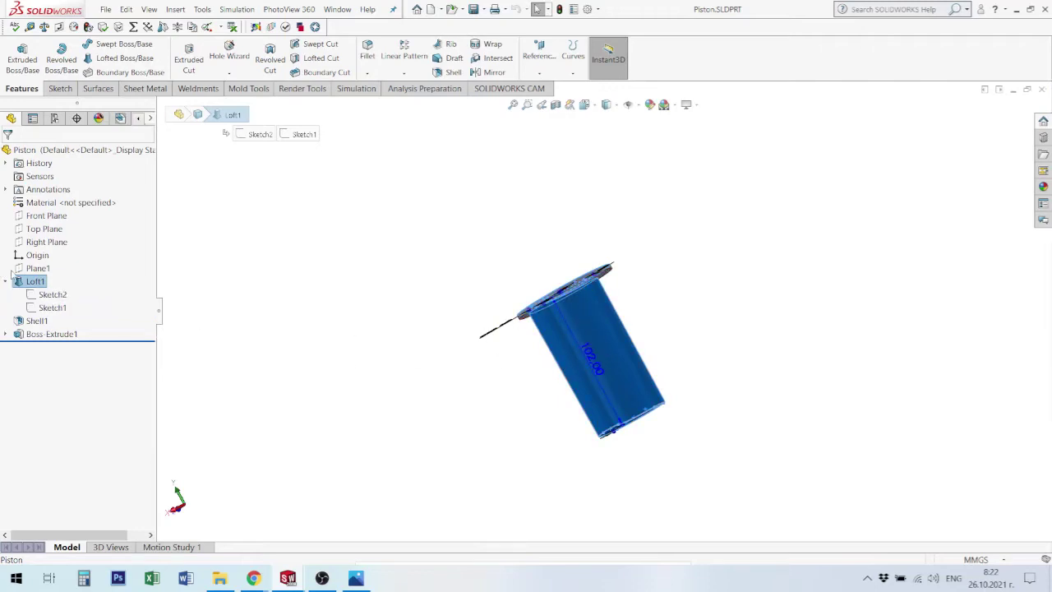
click(52, 294)
mouse_move(712, 411)
middle_down()
mouse_move(640, 490)
mouse_move(667, 526)
middle_up()
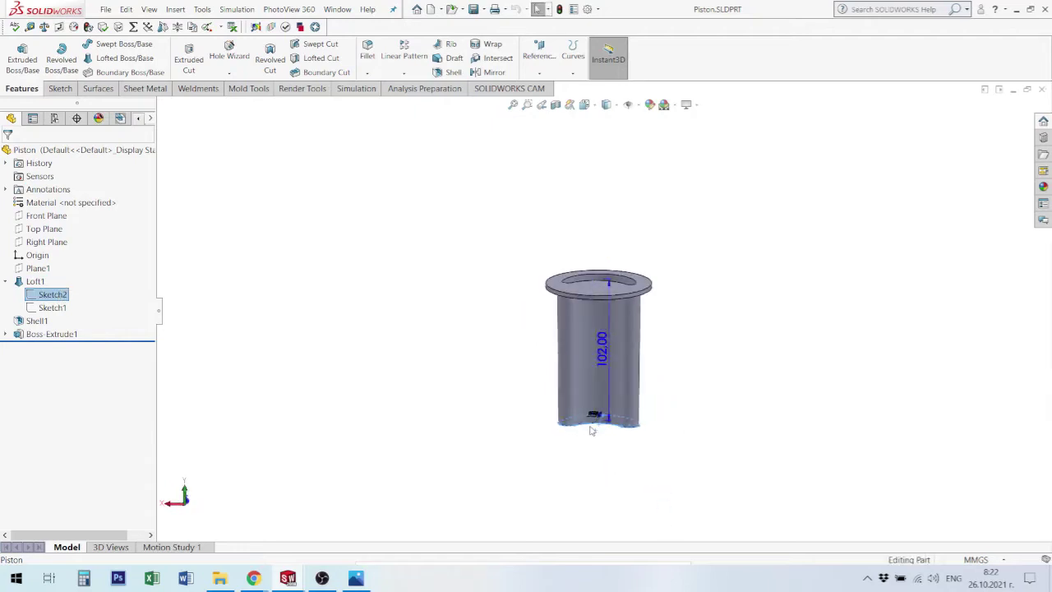
click(51, 307)
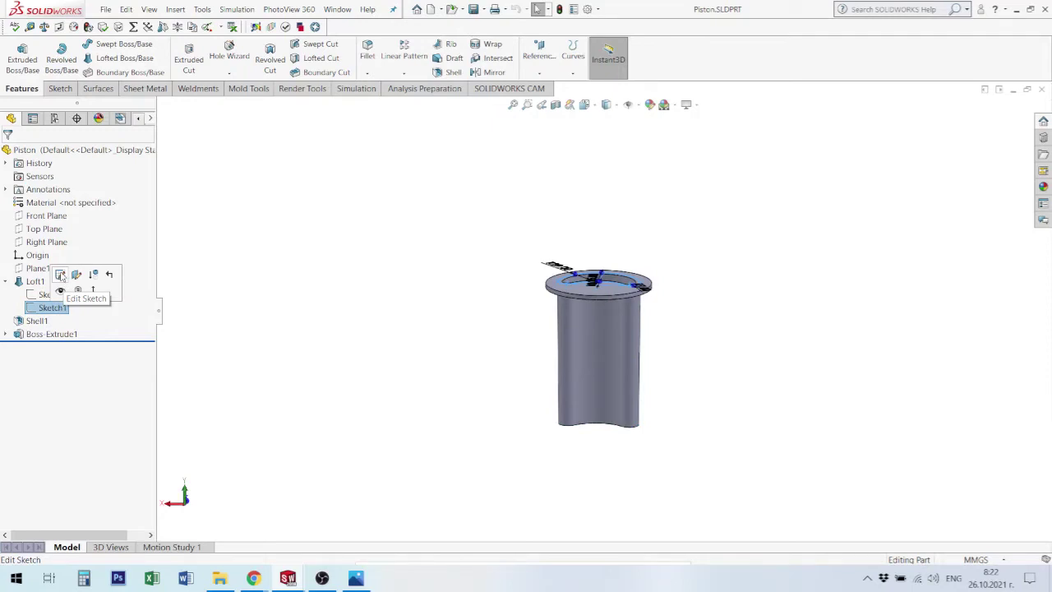
Edit the Piston's Sketch1 and drag its R29 dimension inside the kidney outline.
click(61, 276)
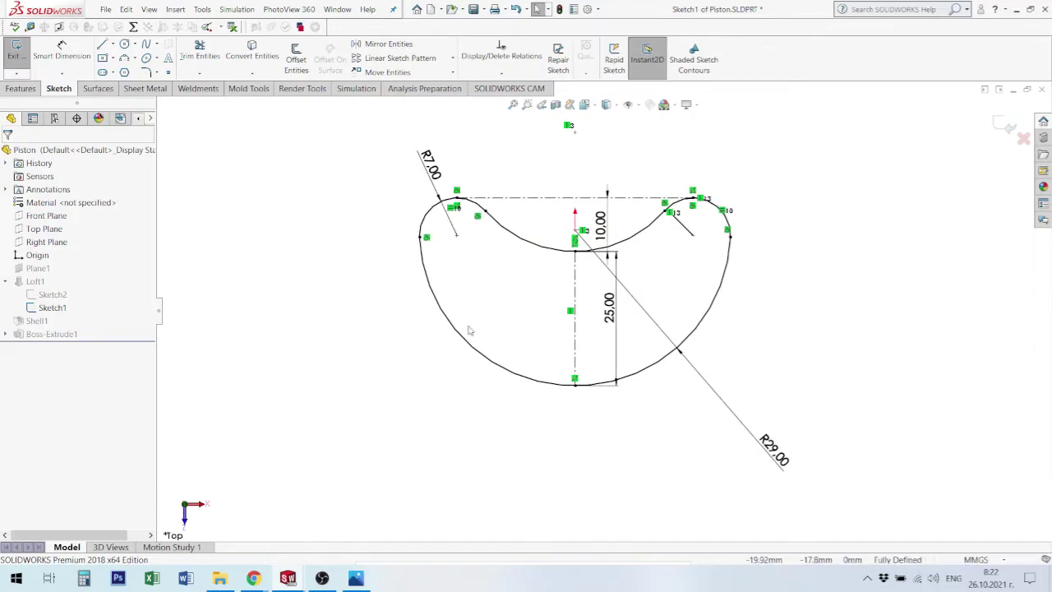
scroll(803, 348, up, 2)
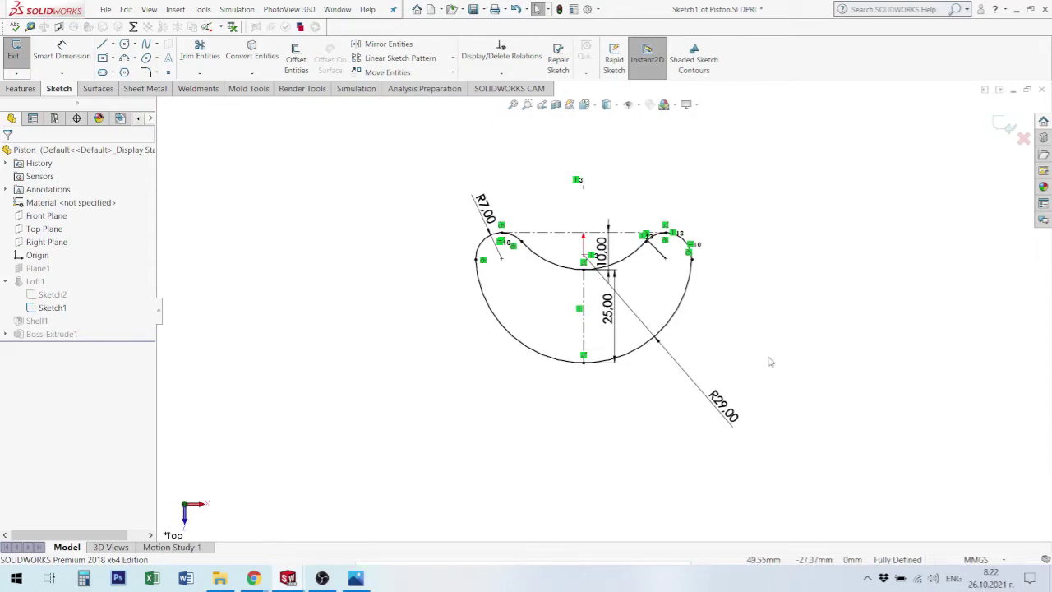
drag(743, 417, 566, 304)
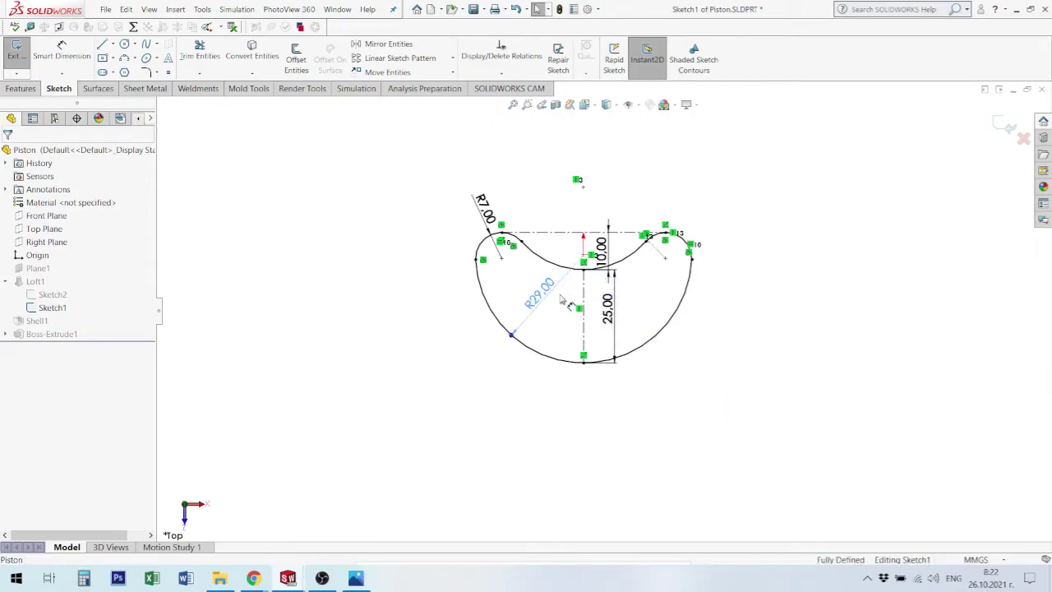
drag(565, 304, 576, 306)
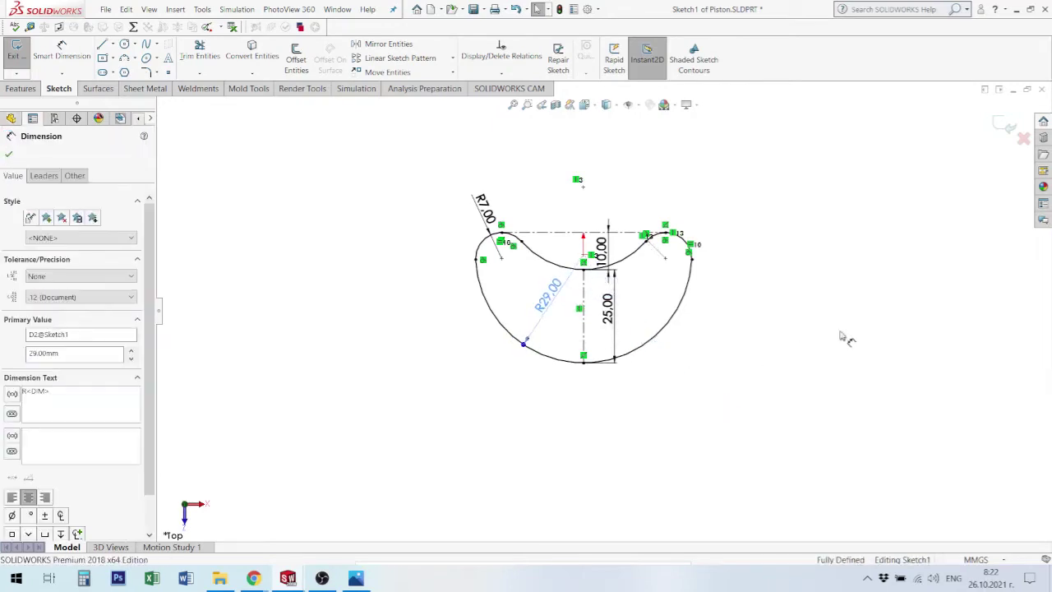
click(810, 337)
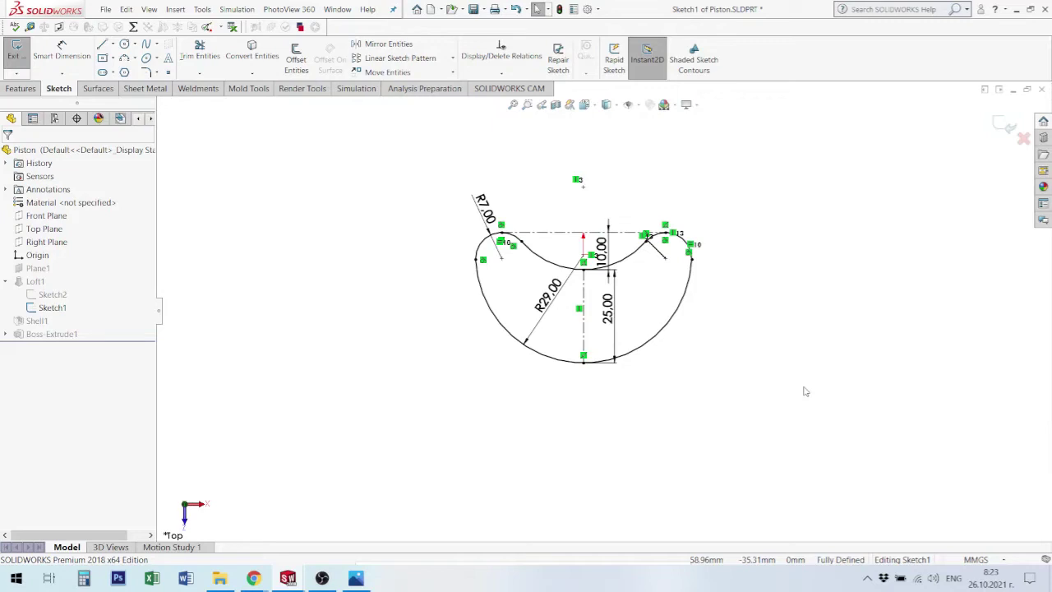
Select all sketch entities and copy the kidney profile with Edit > Copy.
key(ctrl+a)
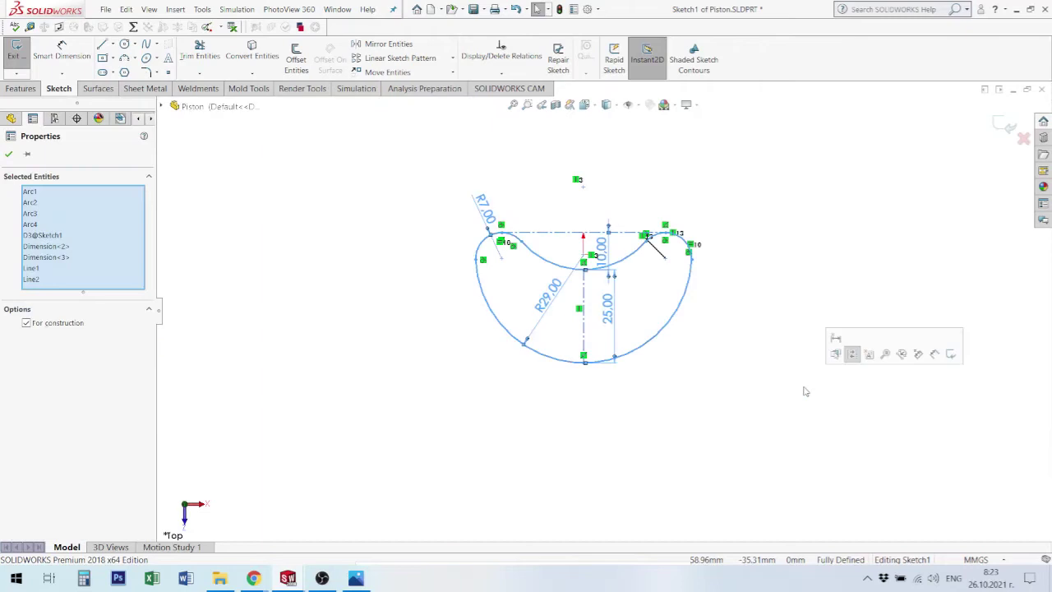
click(125, 9)
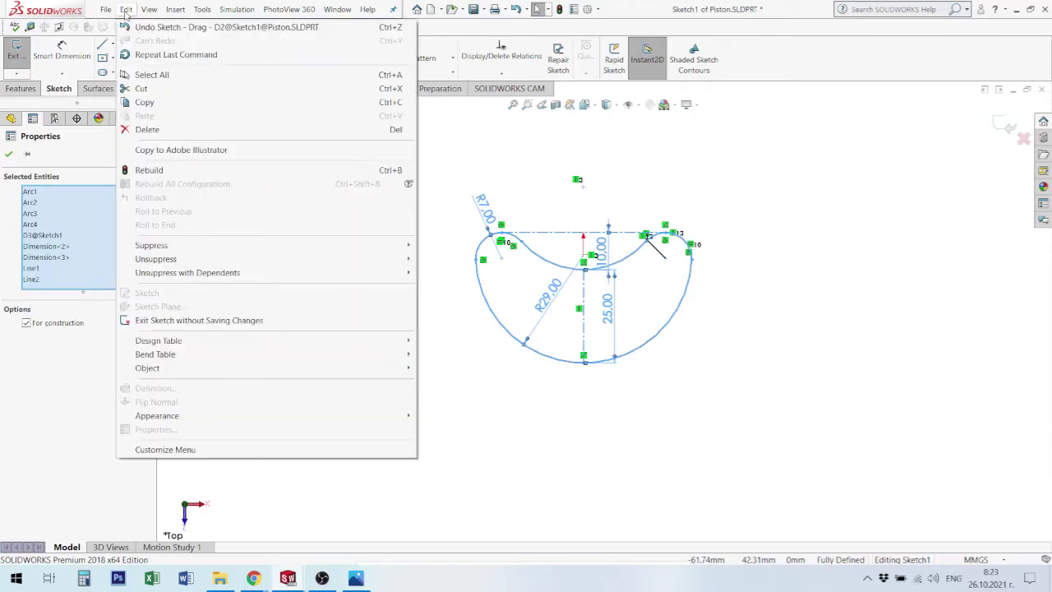
click(150, 102)
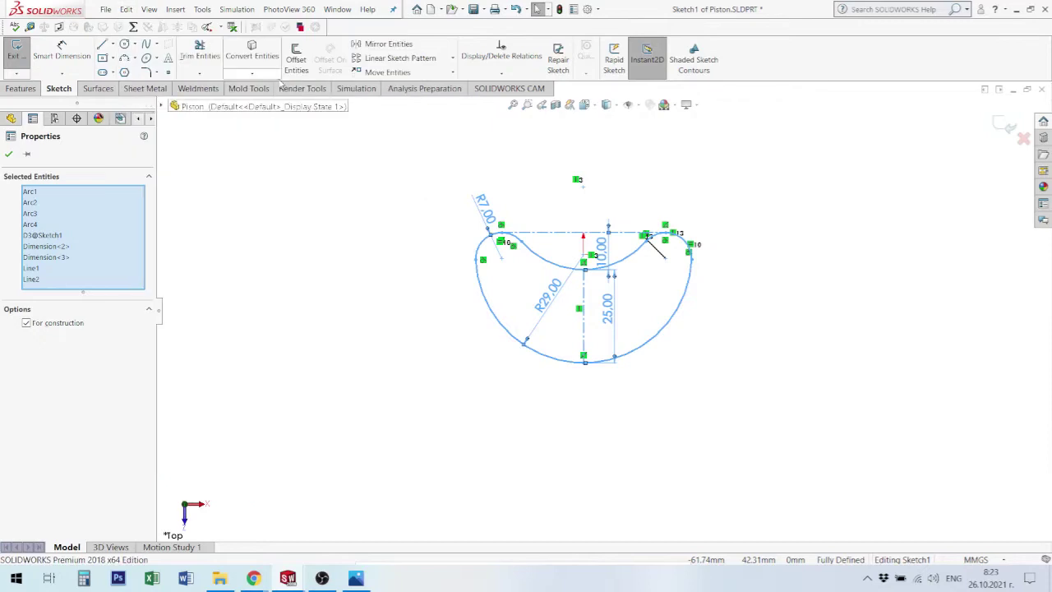
click(10, 155)
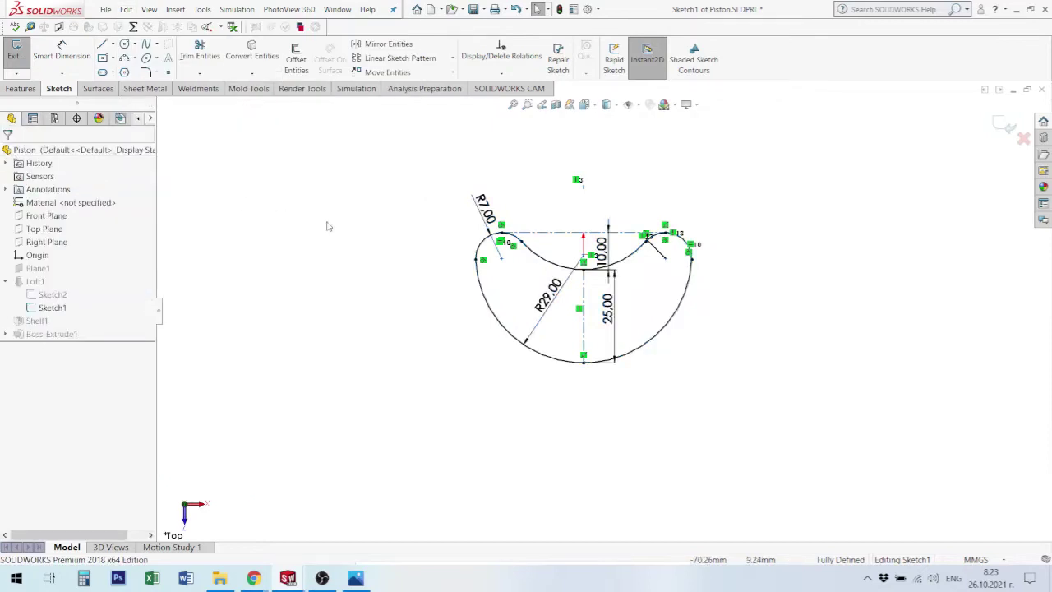
click(332, 11)
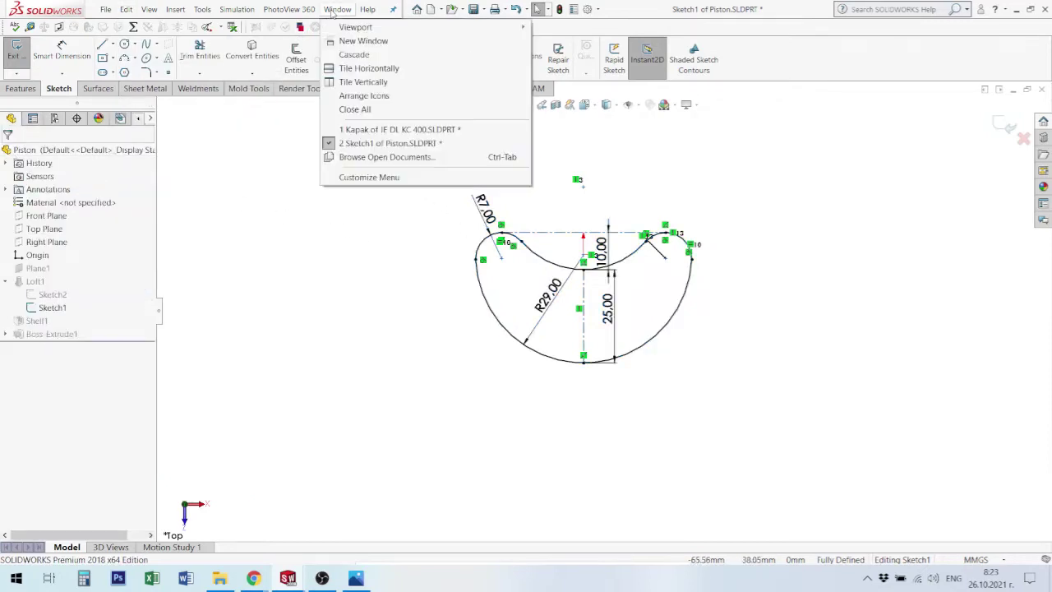
click(382, 131)
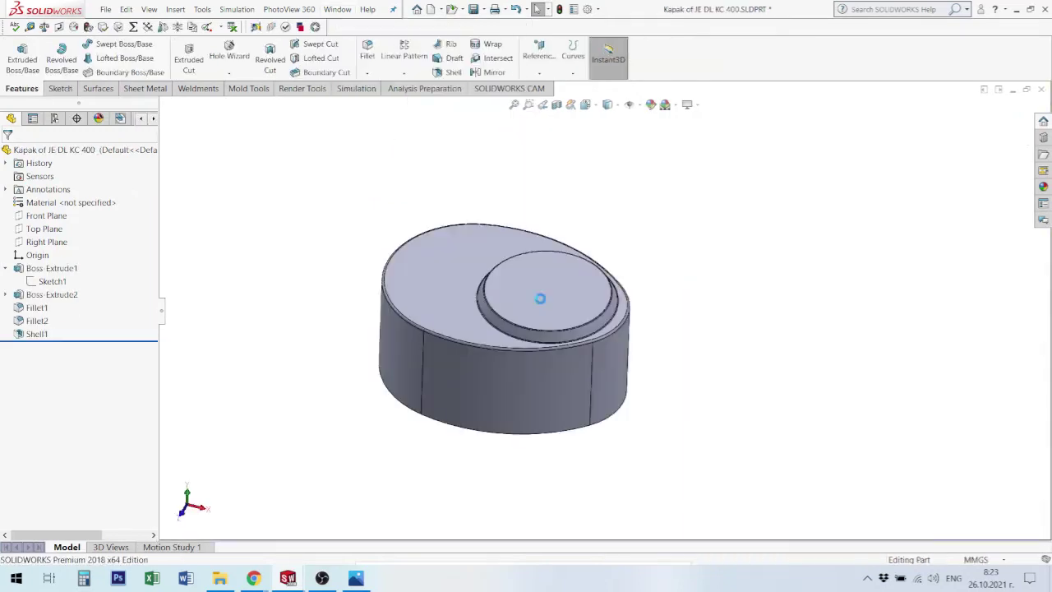
click(565, 295)
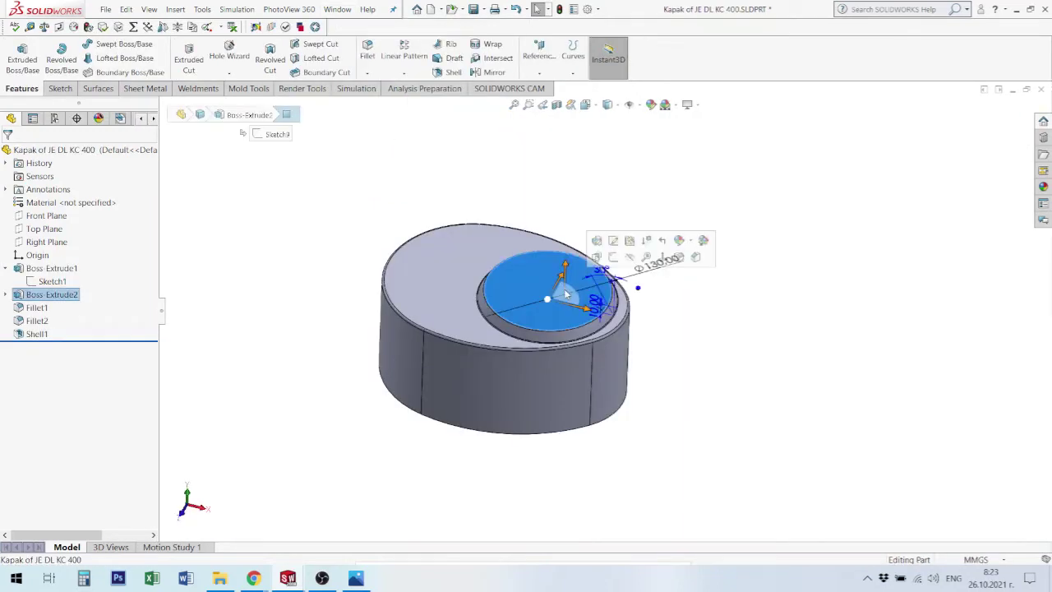
click(612, 259)
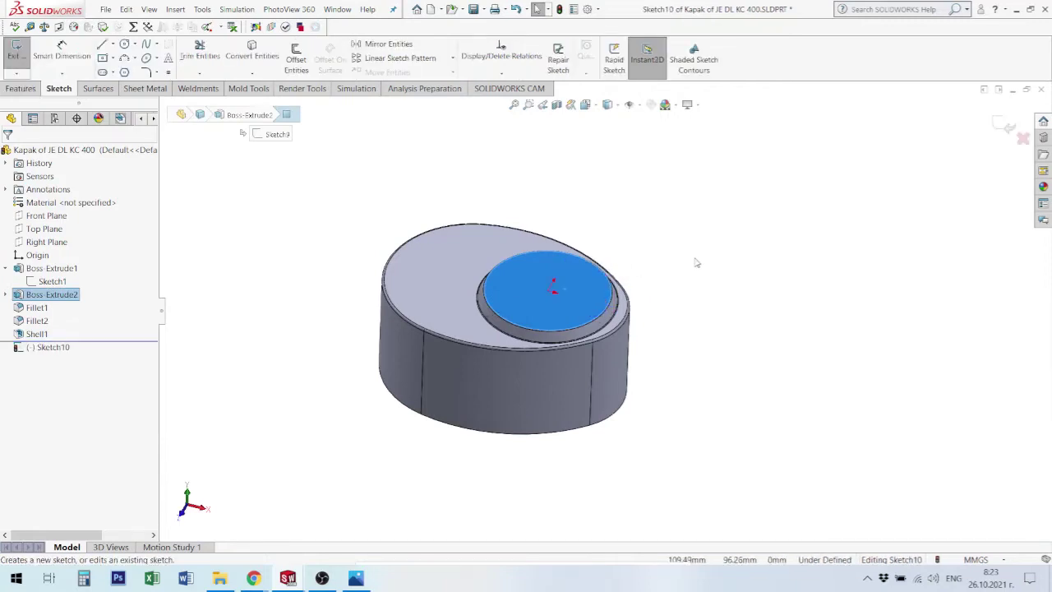
key(ctrl+8)
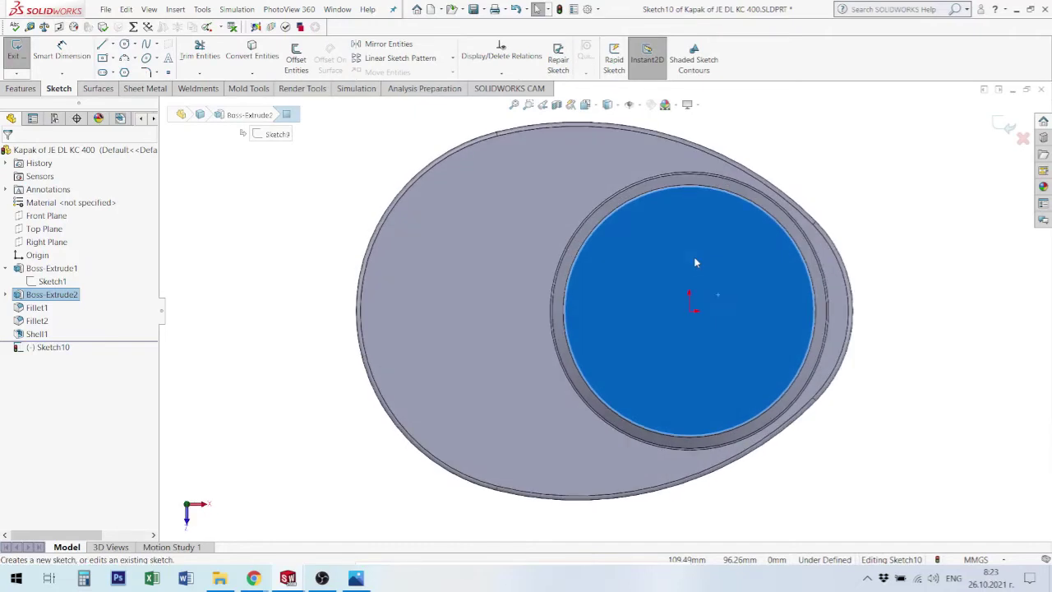
key(ctrl+v)
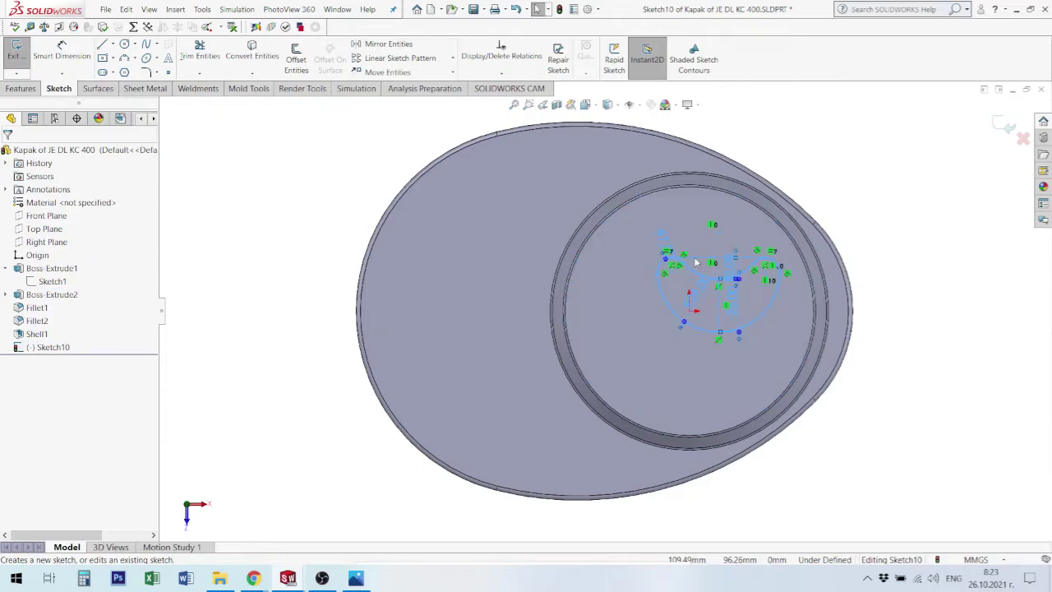
click(126, 9)
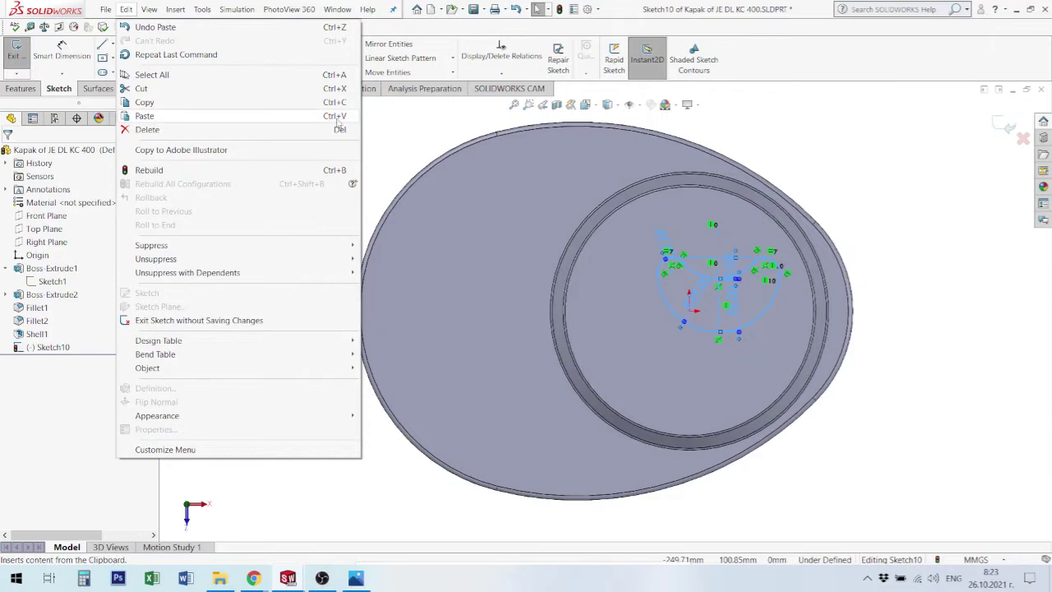
click(876, 258)
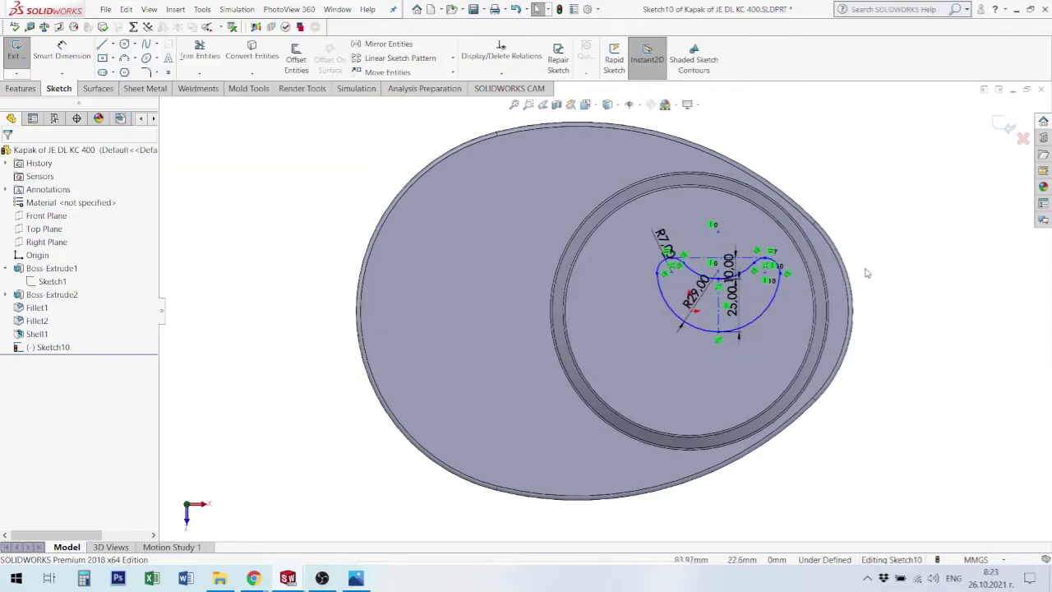
scroll(876, 258, down, 4)
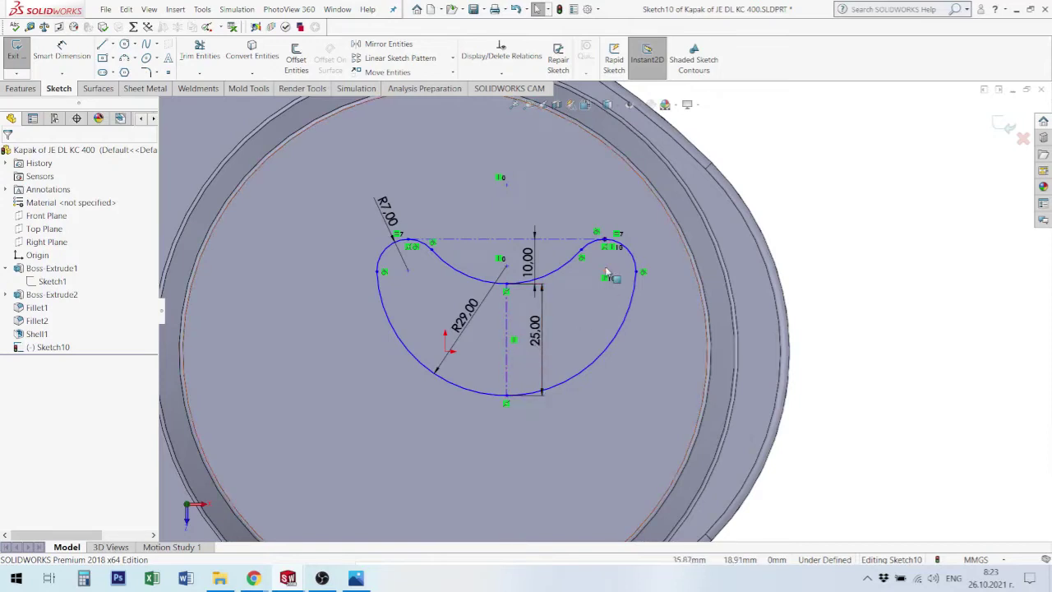
scroll(587, 367, up, 3)
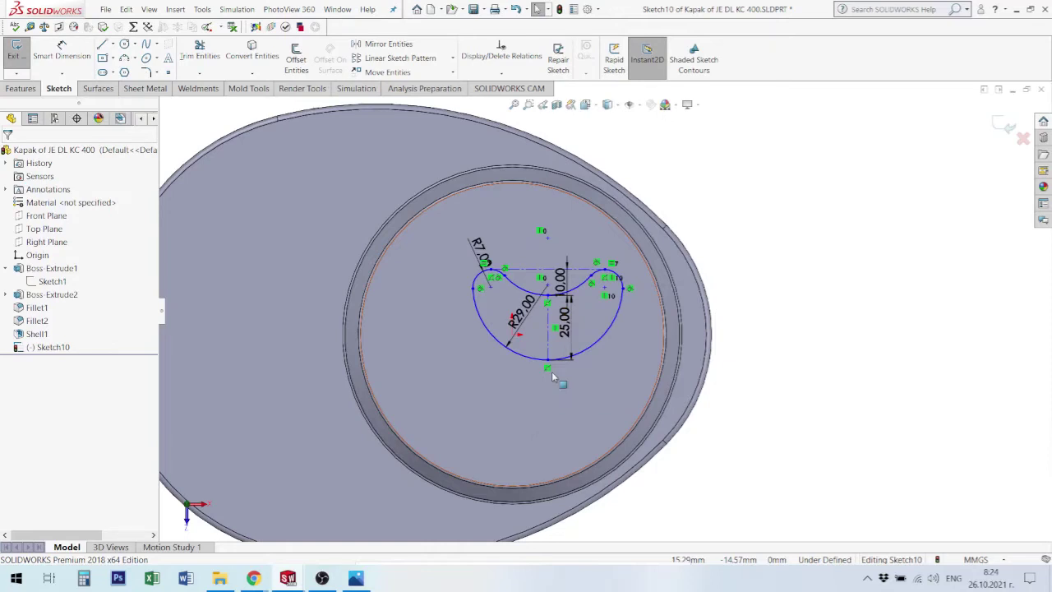
scroll(544, 288, down, 3)
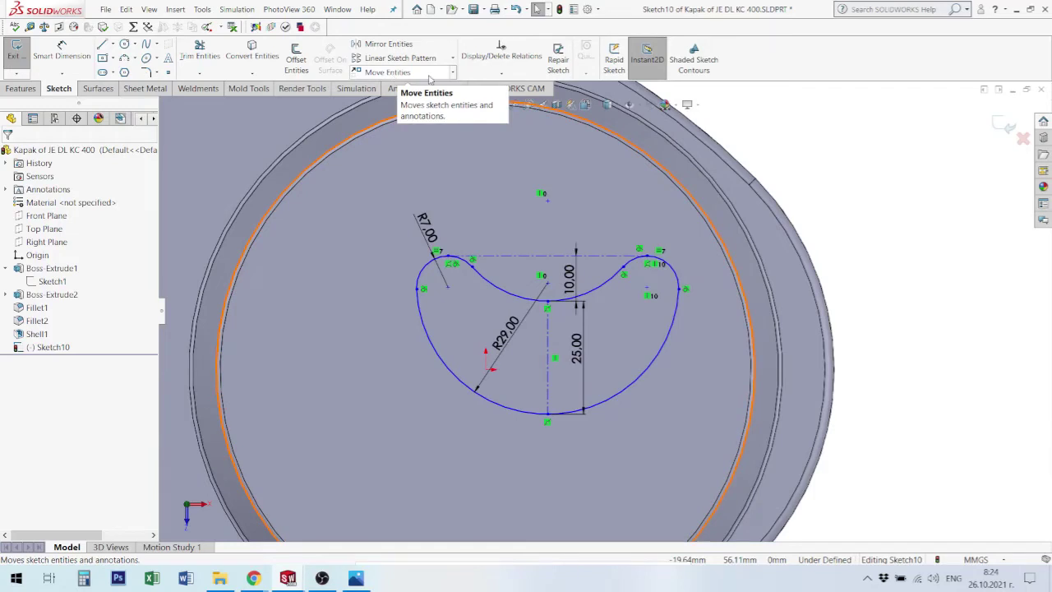
click(453, 73)
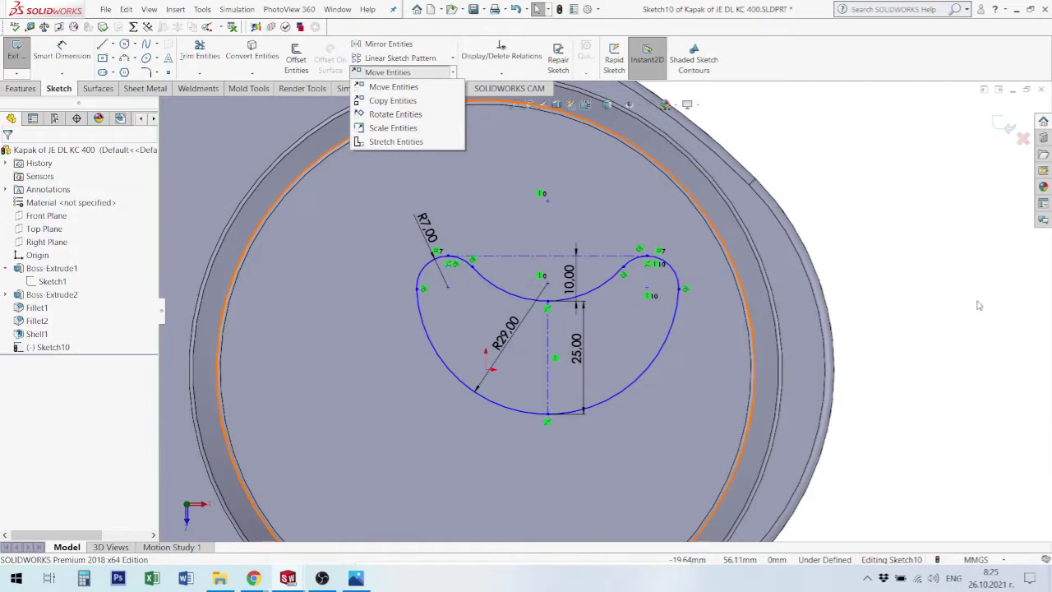
Select the R29.00 radius dimension on the kidney sketch's large arc to show its properties.
click(706, 474)
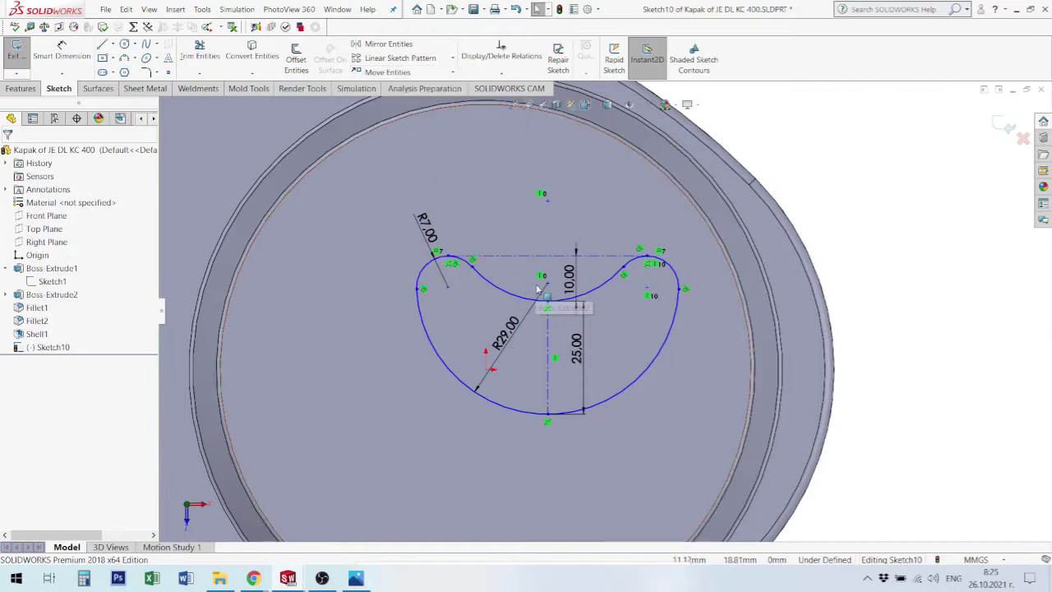
click(501, 339)
key(Delete)
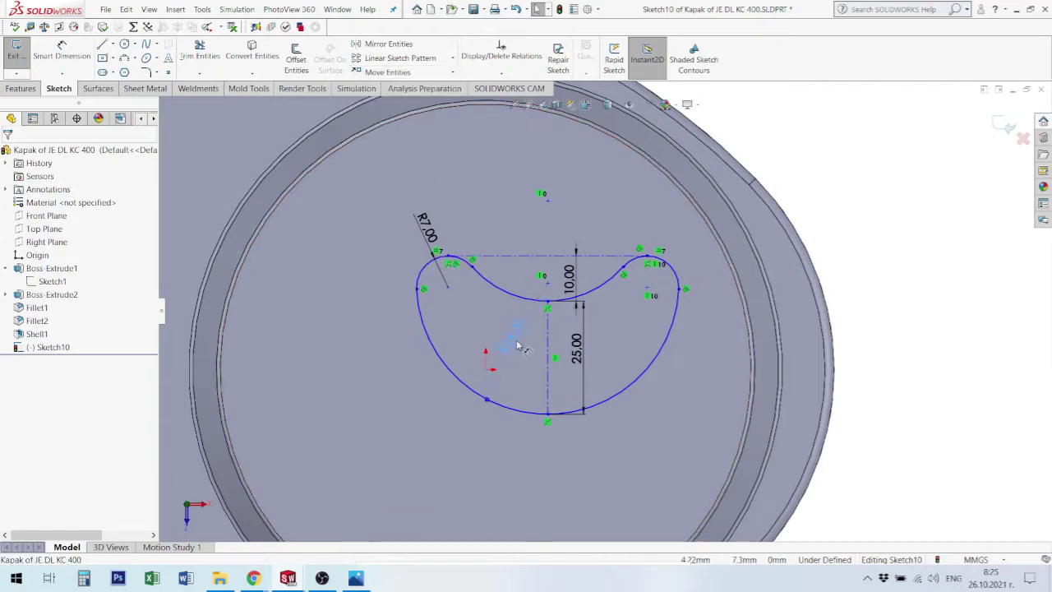
click(518, 341)
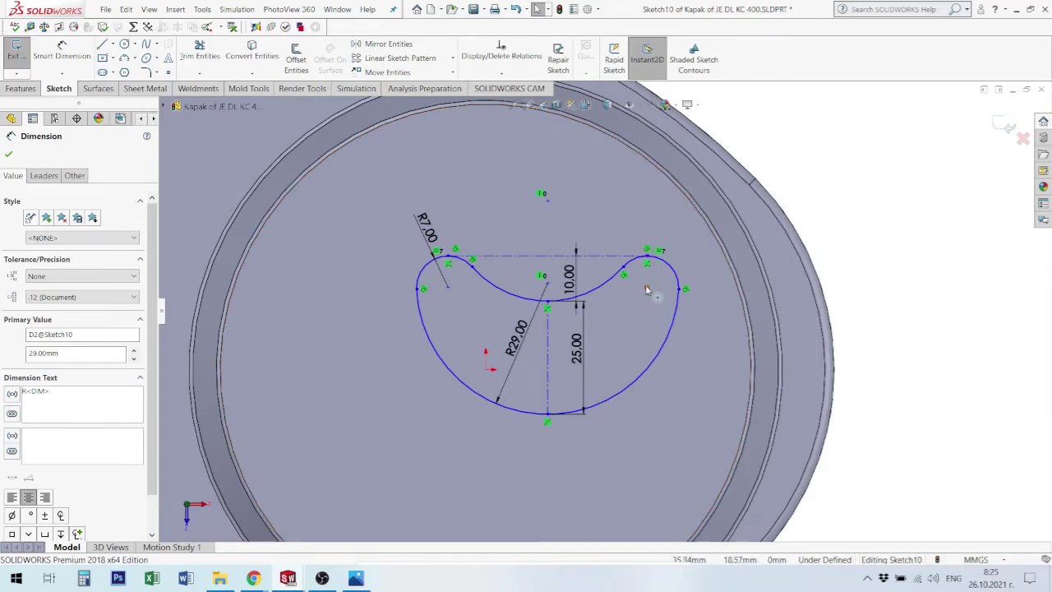
Draw a short vertical centreline down from the right R7 arc endpoint of the kidney sketch.
click(648, 278)
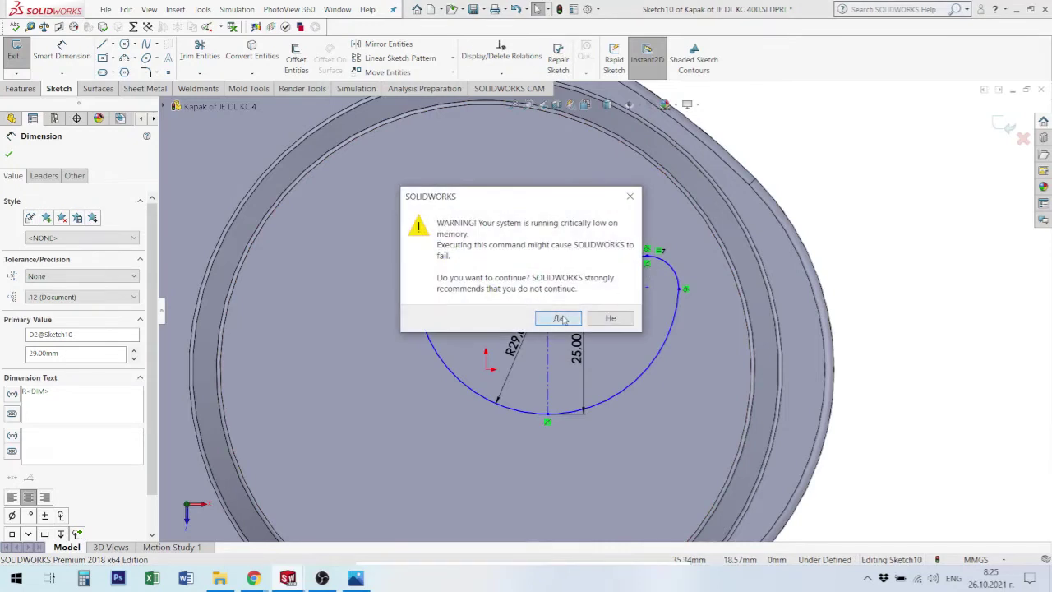
click(559, 318)
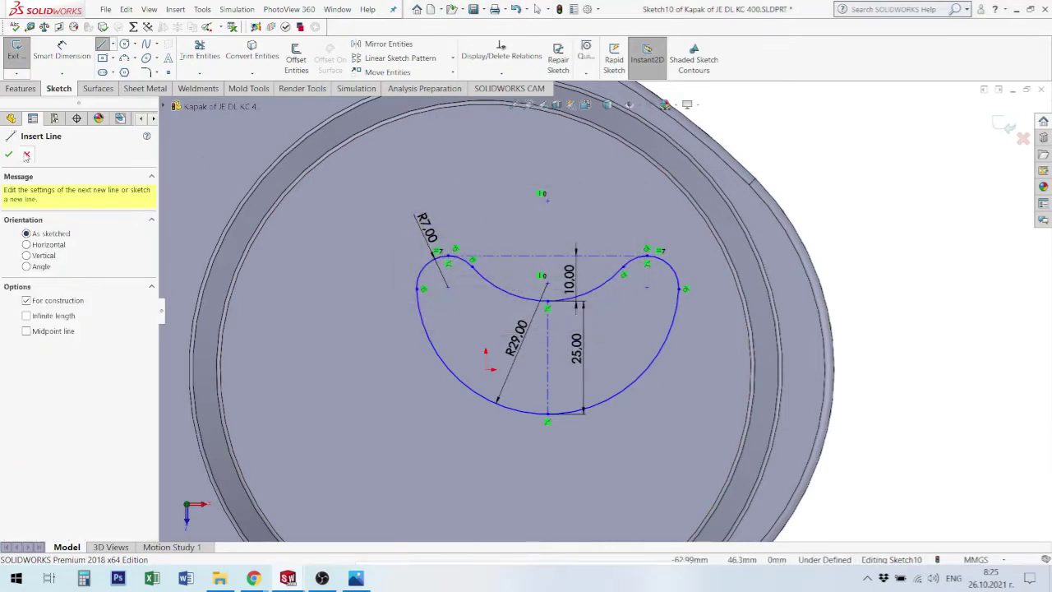
click(113, 43)
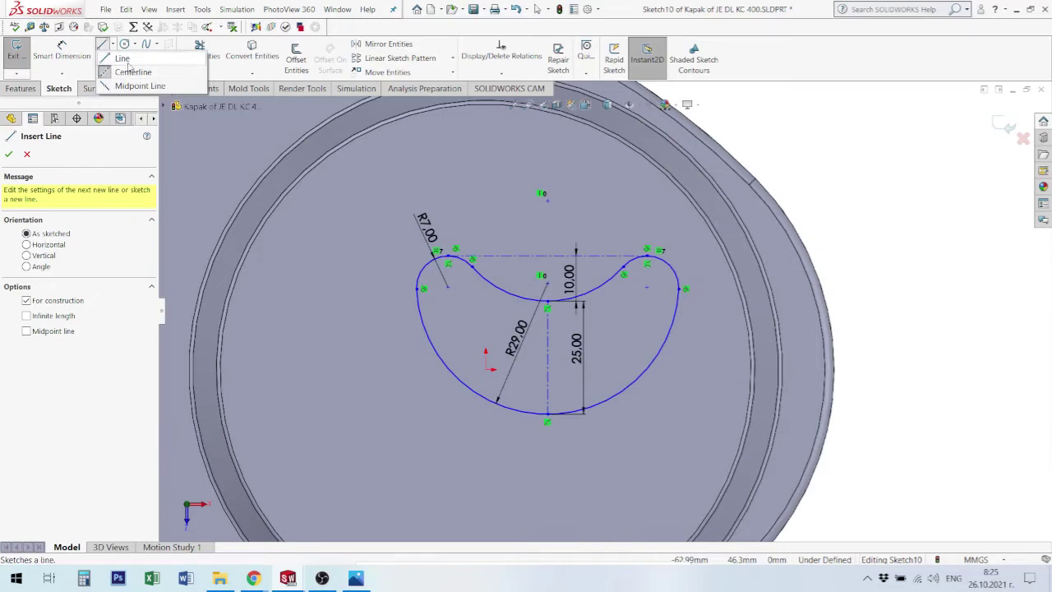
click(129, 70)
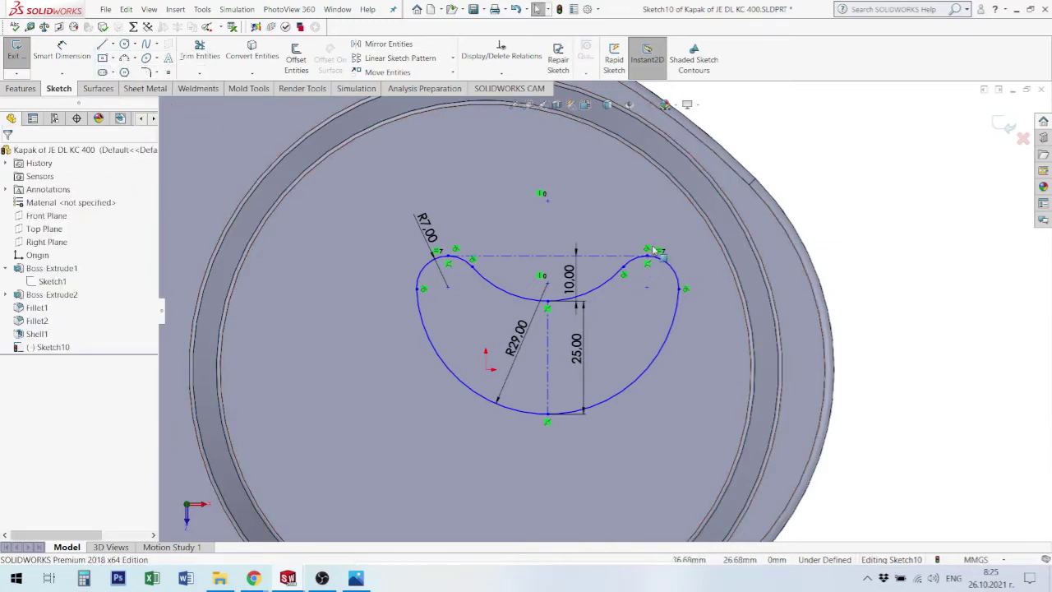
click(115, 45)
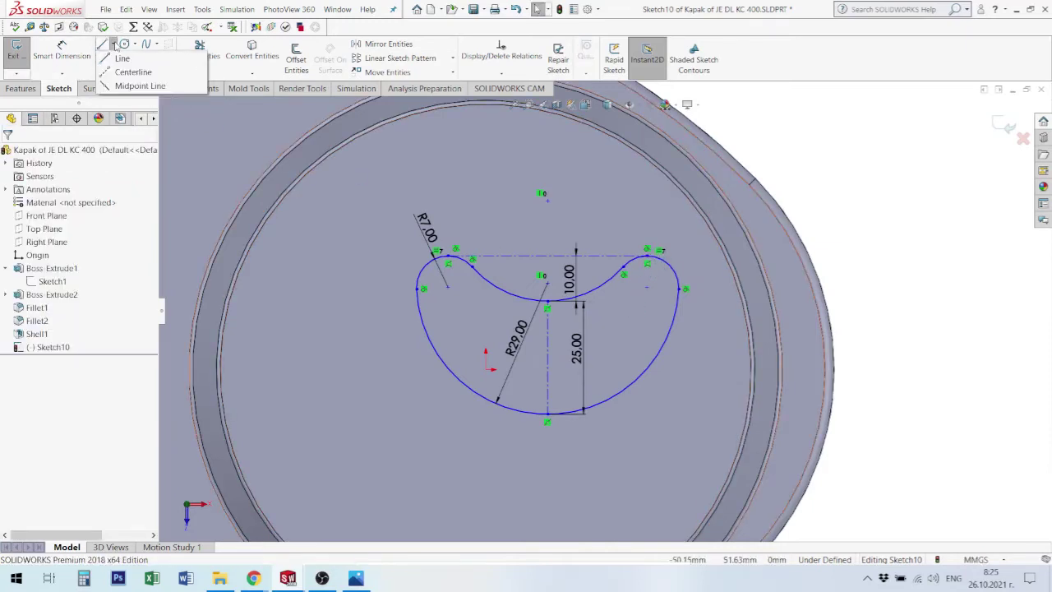
click(131, 72)
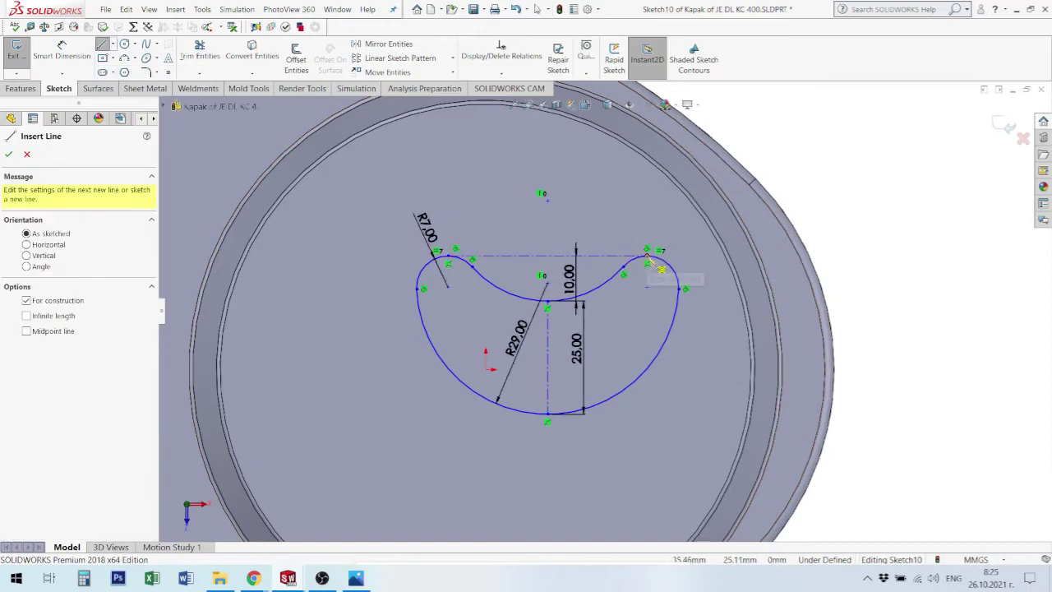
click(647, 261)
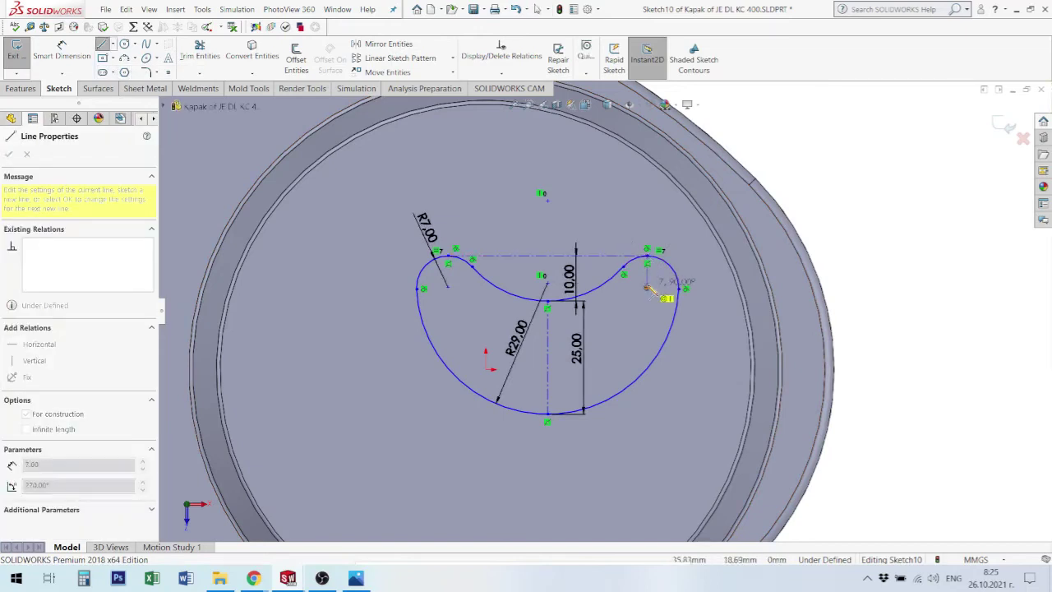
key(Escape)
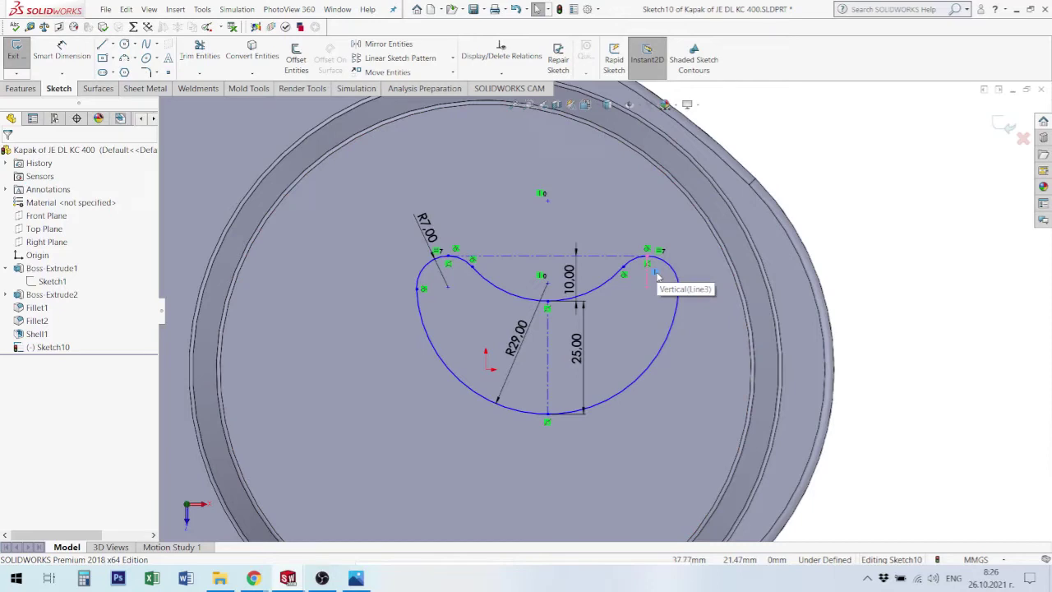
click(596, 257)
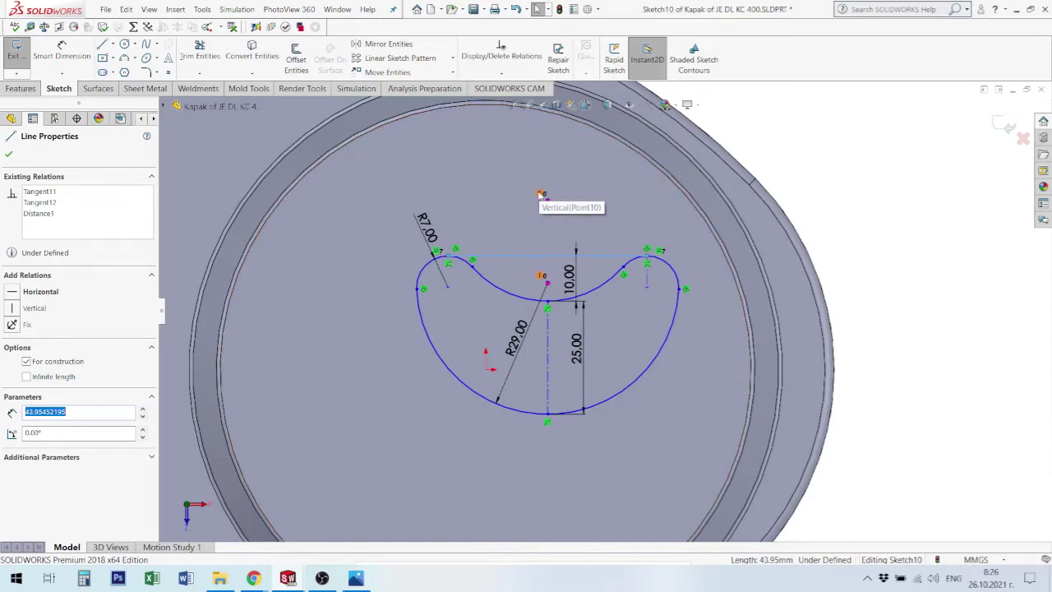
key(Escape)
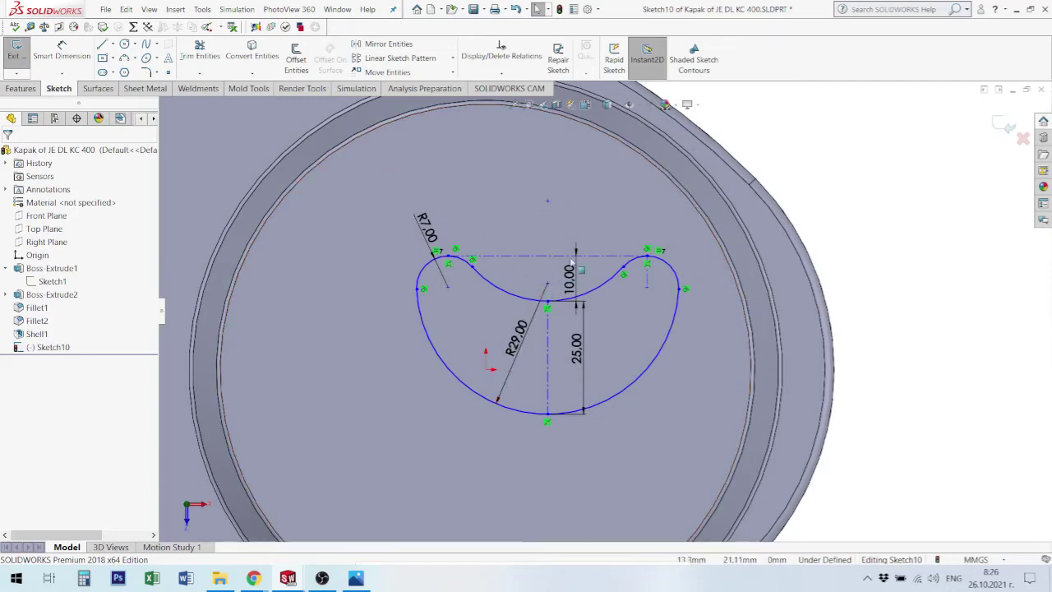
Draw a vertical centreline through the middle of the kidney sketch to the lower arc.
key(l)
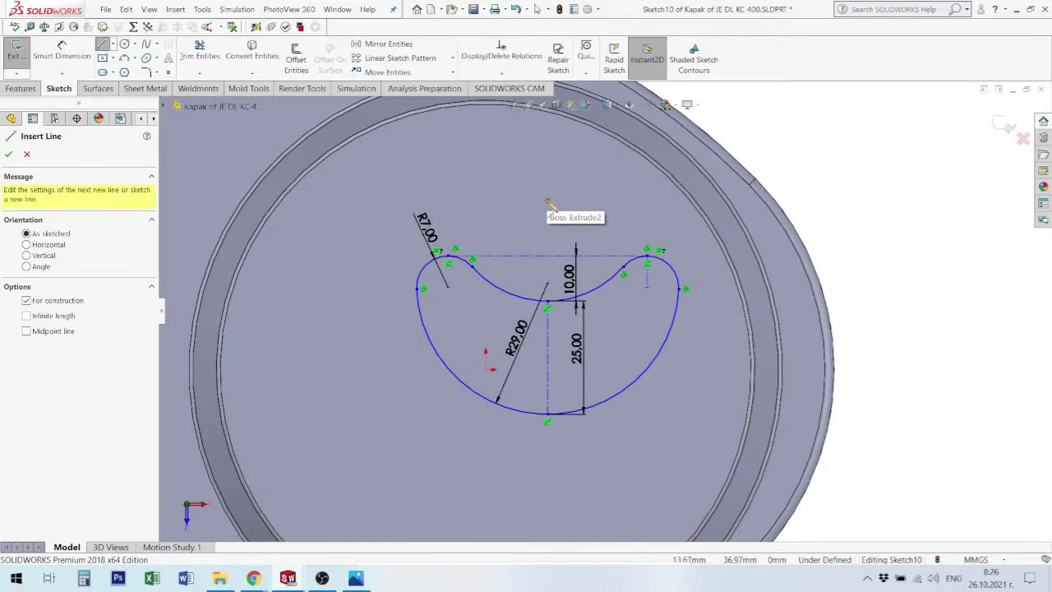
click(548, 201)
click(548, 306)
key(Escape)
key(Escape)
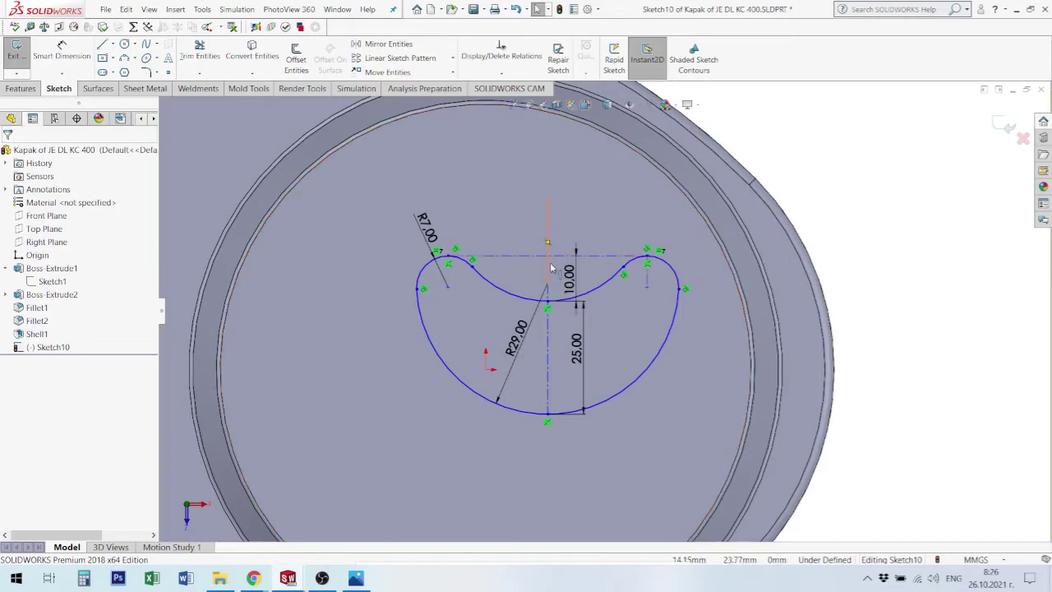
Make the vertical centreline perpendicular to the horizontal construction line.
click(551, 267)
ctrl+click(549, 370)
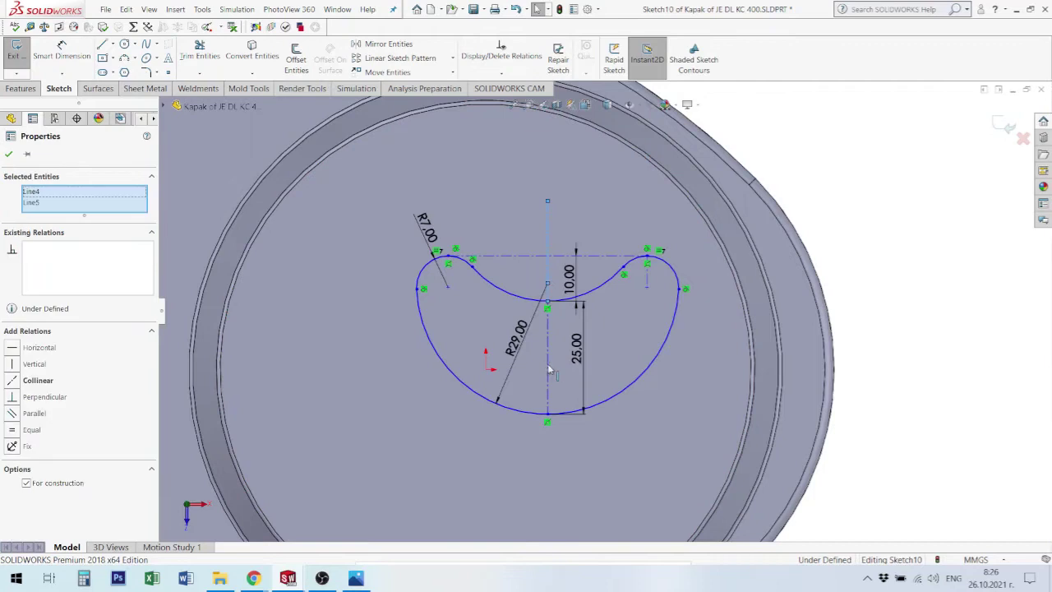
ctrl+click(580, 350)
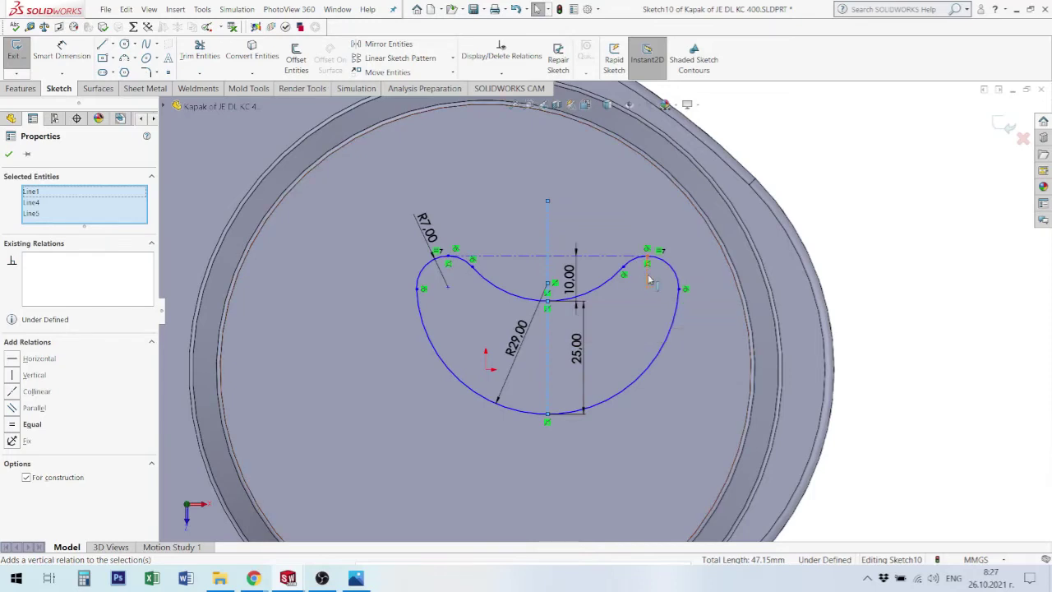
ctrl+click(648, 280)
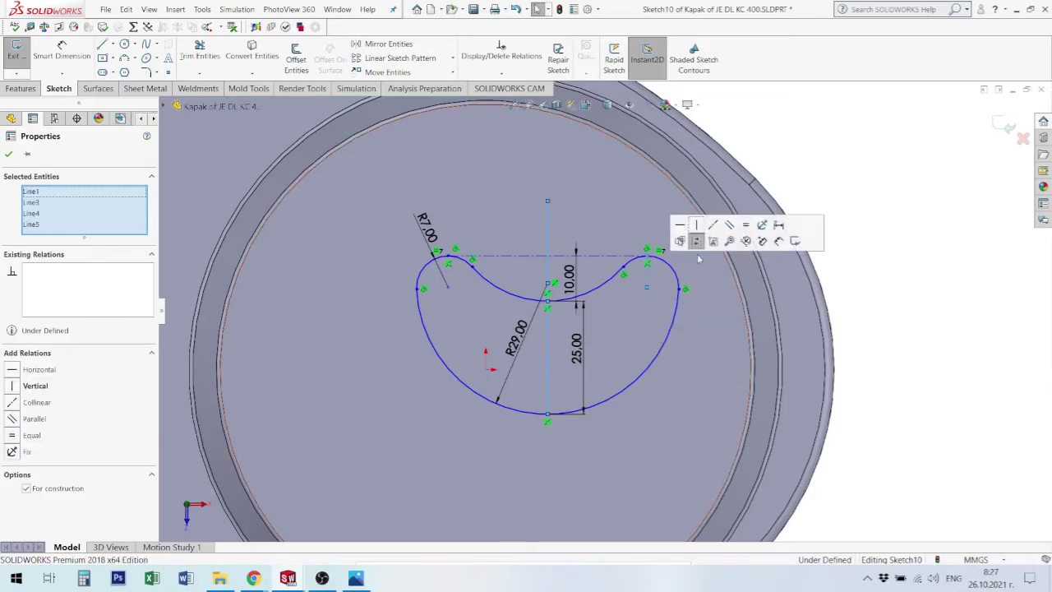
click(573, 256)
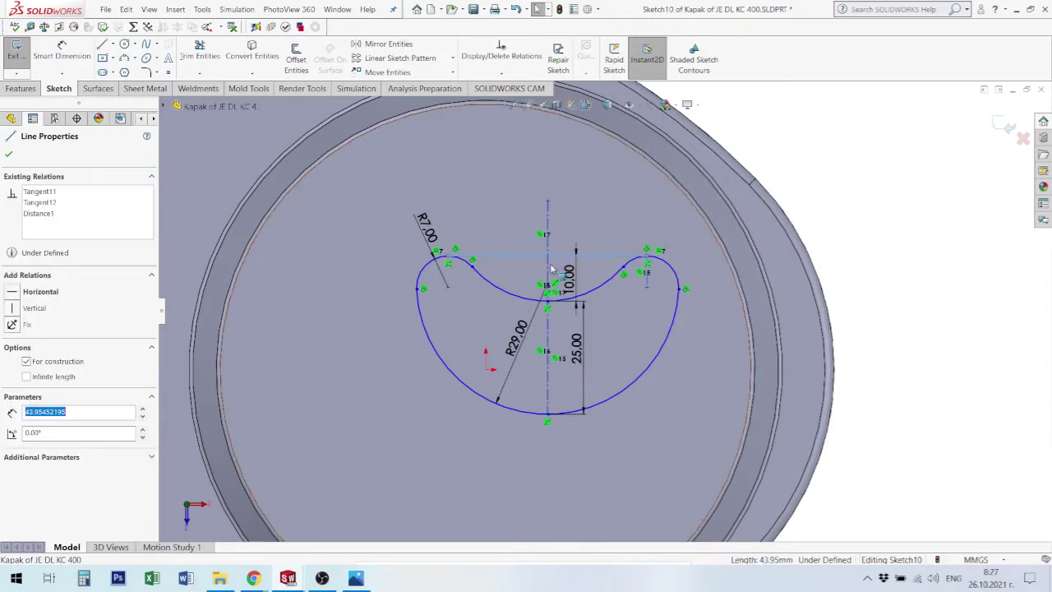
ctrl+click(548, 271)
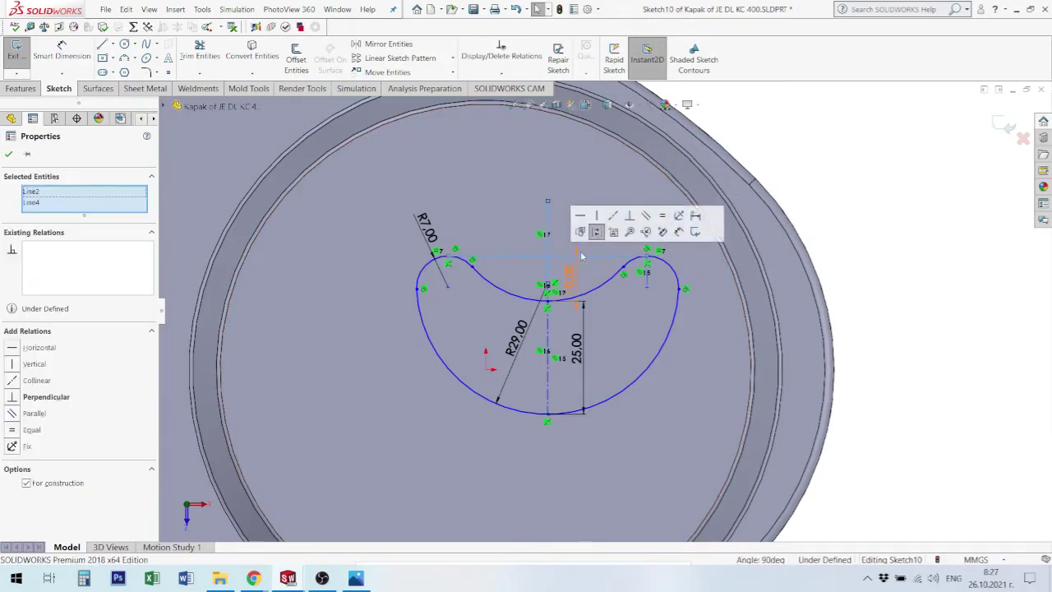
click(631, 217)
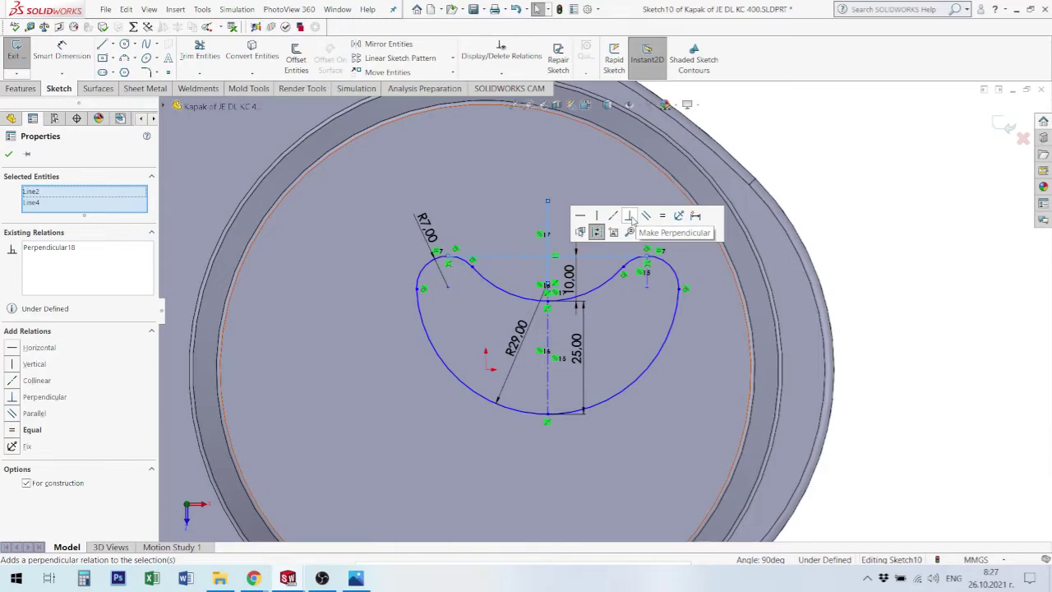
click(887, 238)
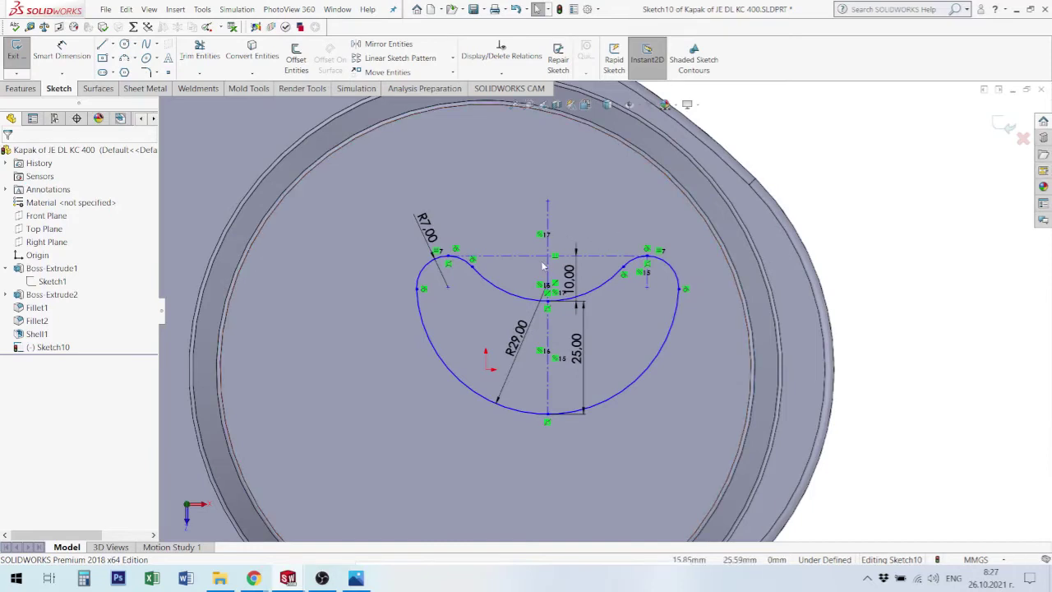
Place a point at the horizontal line's midpoint and constrain it onto the vertical centreline.
scroll(534, 251, down, 2)
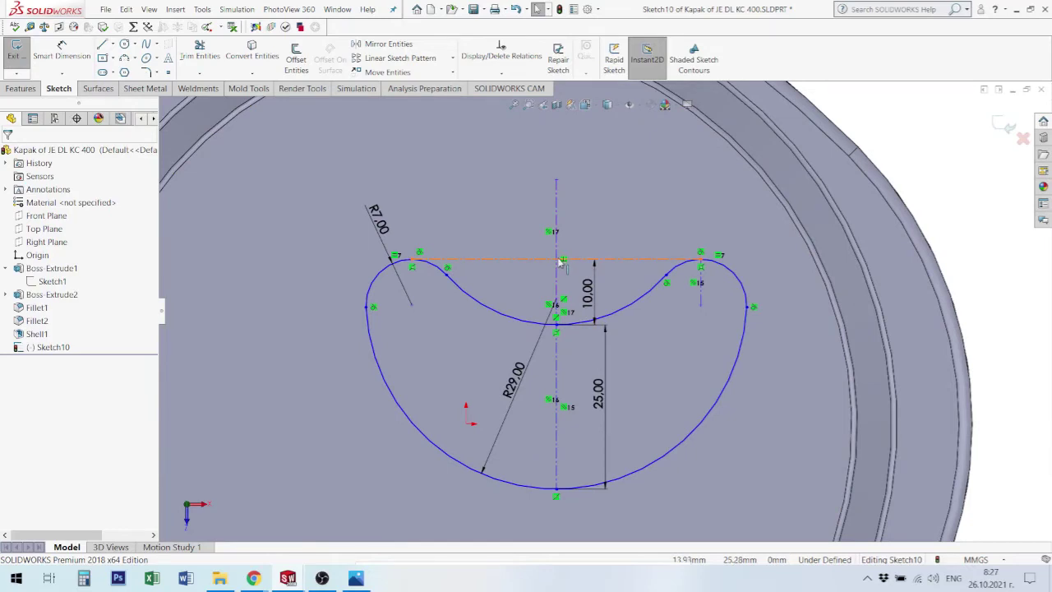
click(168, 73)
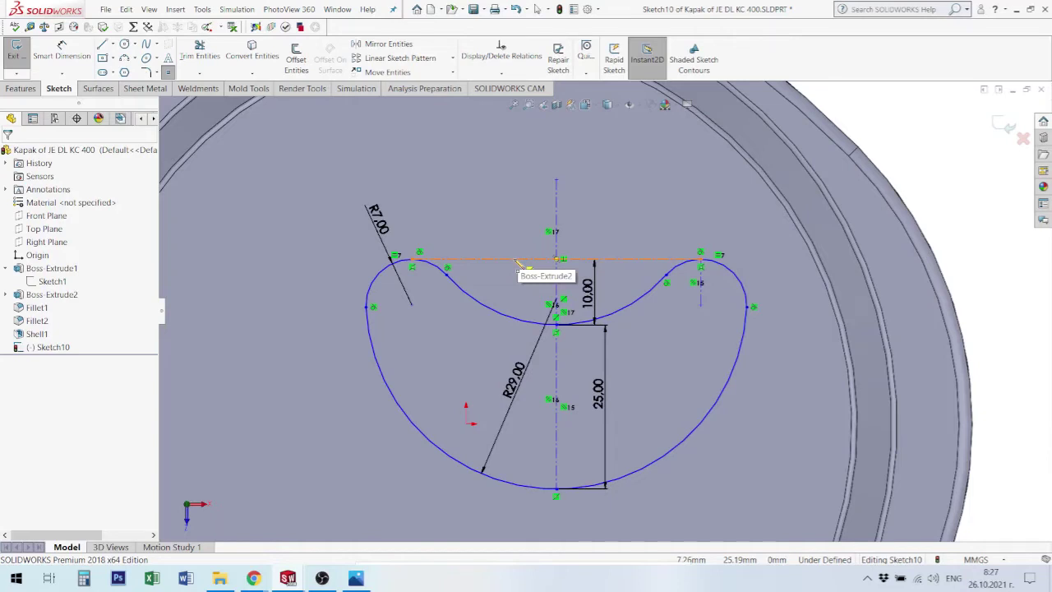
click(559, 260)
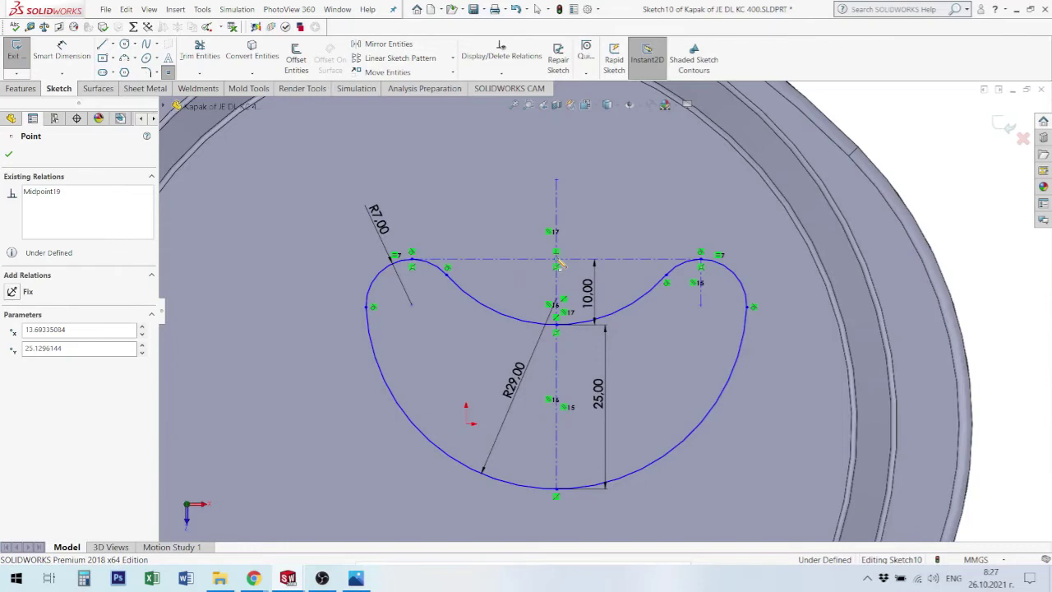
key(Escape)
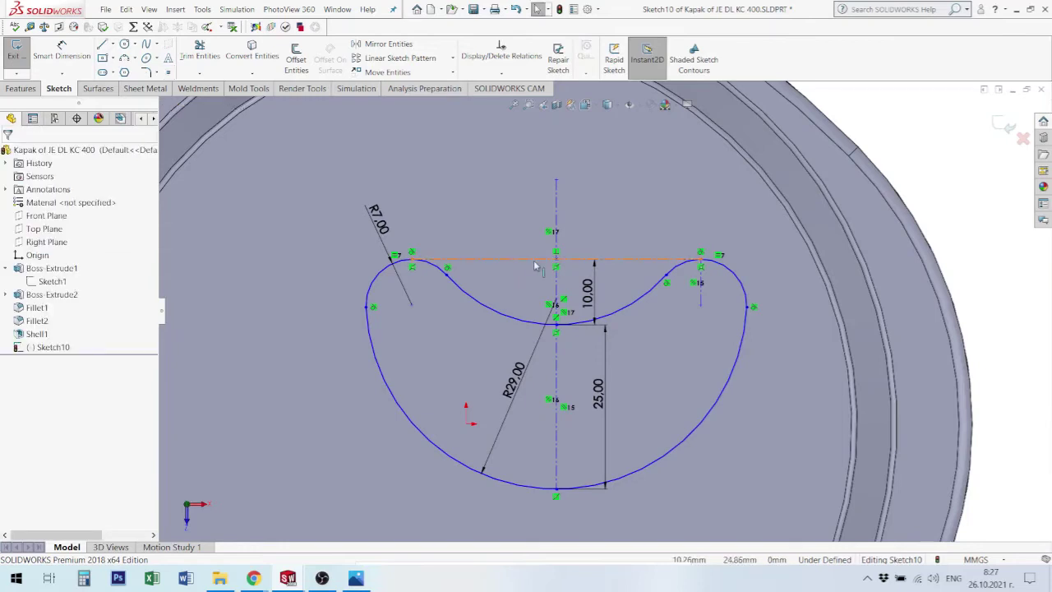
click(558, 261)
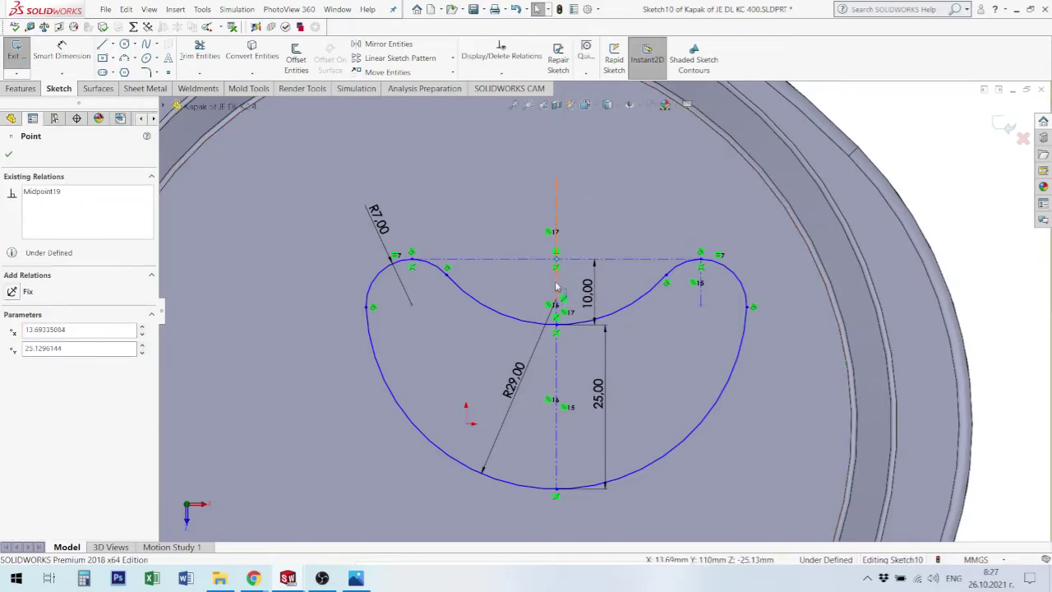
ctrl+click(589, 263)
click(605, 234)
click(963, 184)
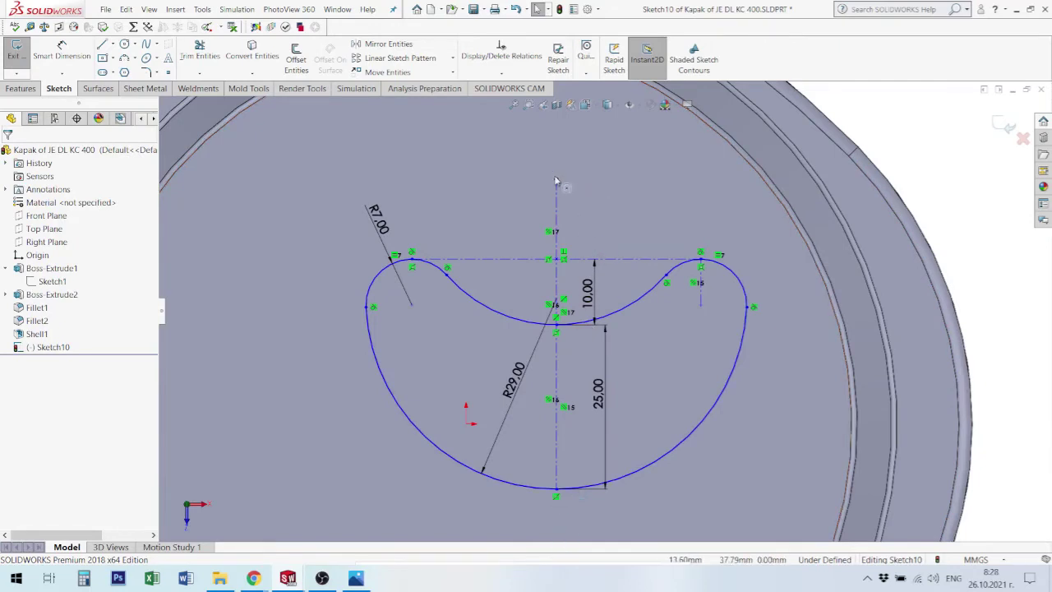
Drag the centreline's top end so the kidney shape stands upright.
mouse_move(556, 182)
mouse_down()
mouse_move(465, 197)
mouse_move(472, 191)
mouse_up()
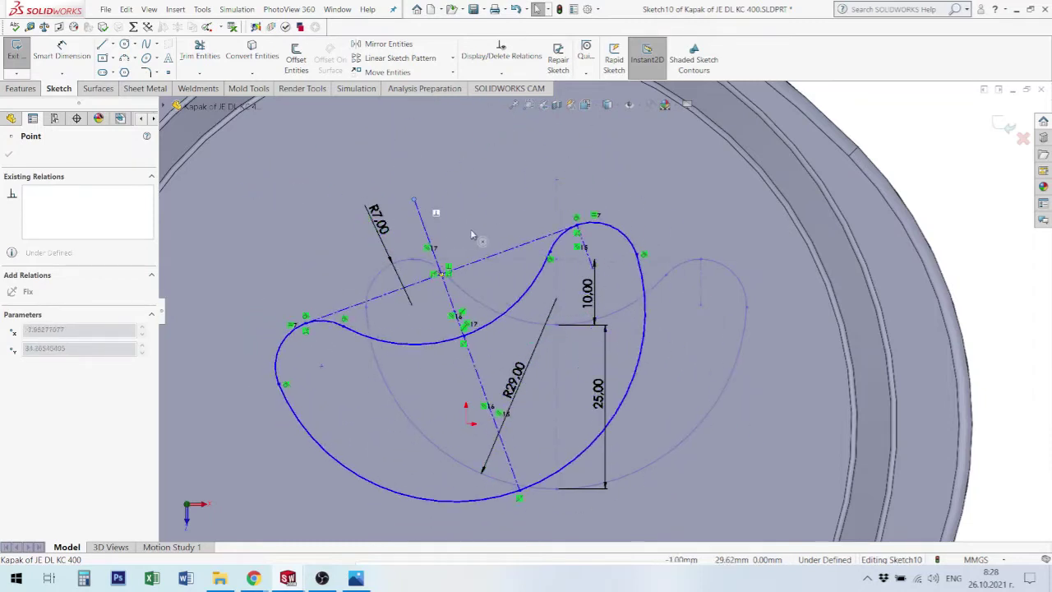
drag(472, 191, 490, 222)
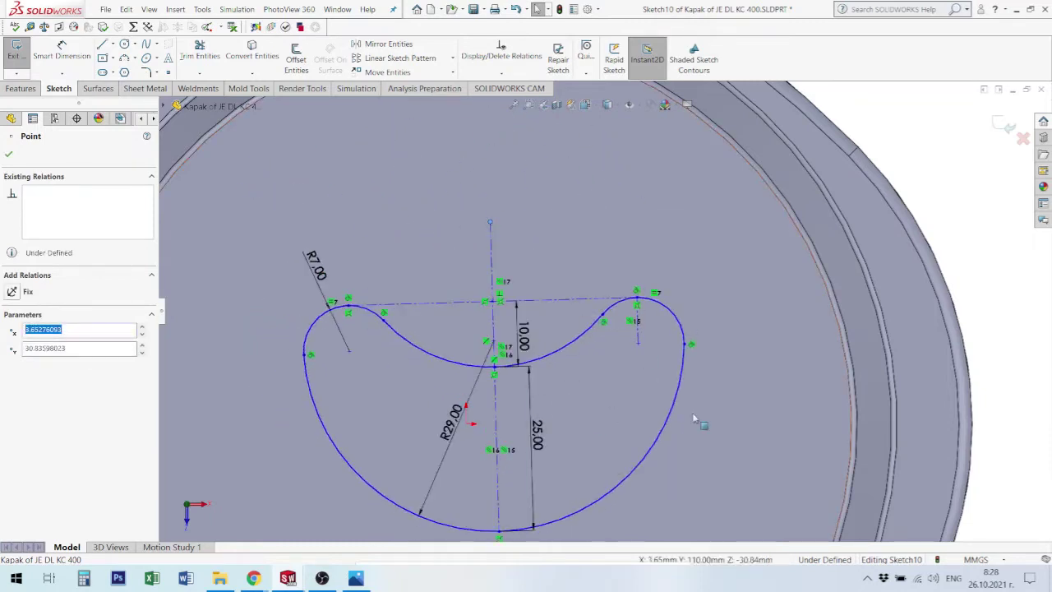
scroll(519, 263, up, 2)
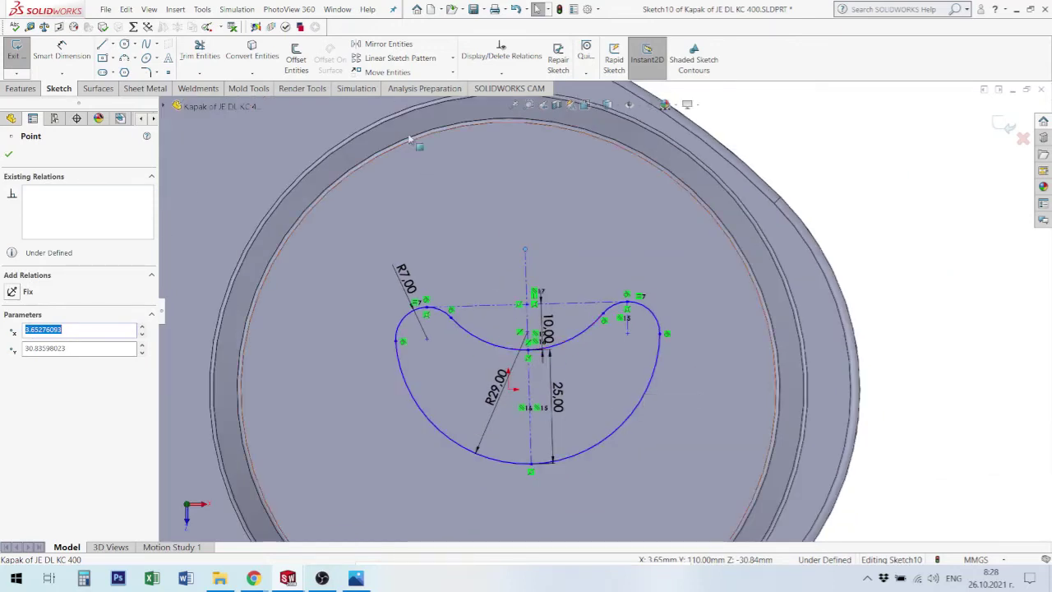
click(453, 73)
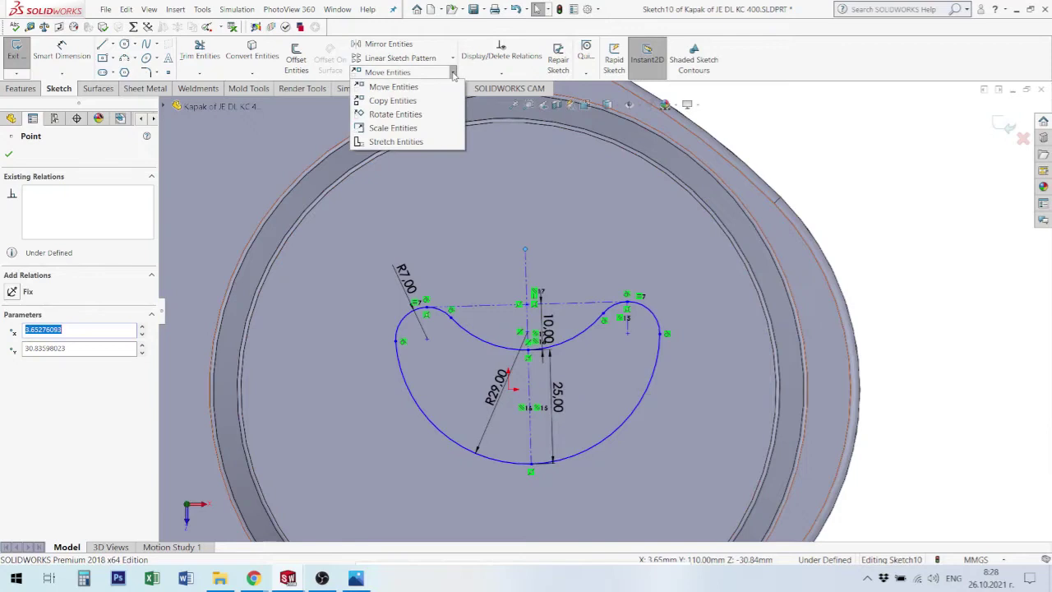
Start Rotate Entities and box-select the whole kidney sketch as the entities to rotate.
click(417, 117)
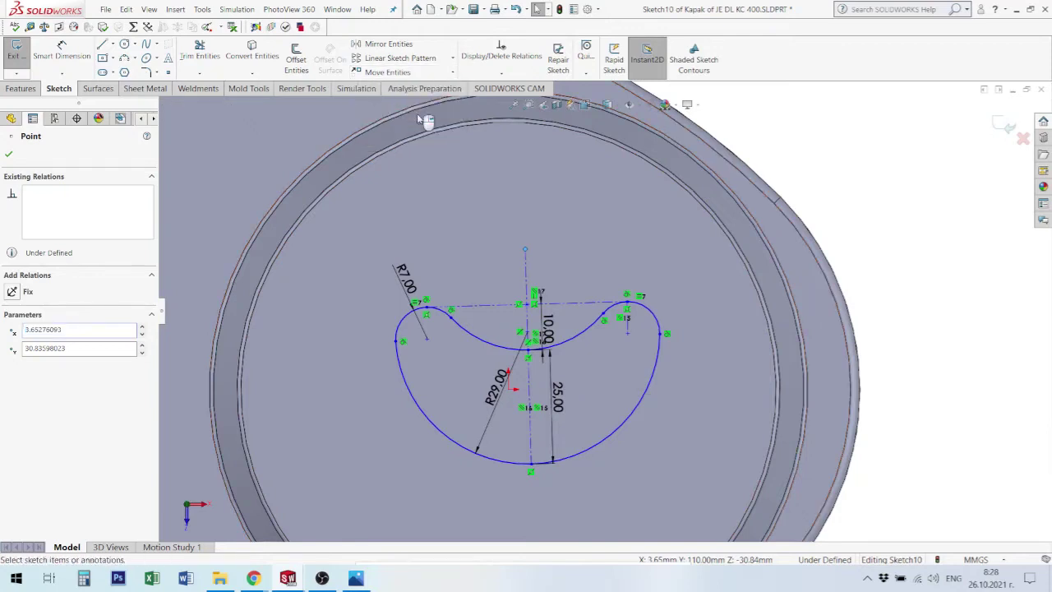
click(711, 491)
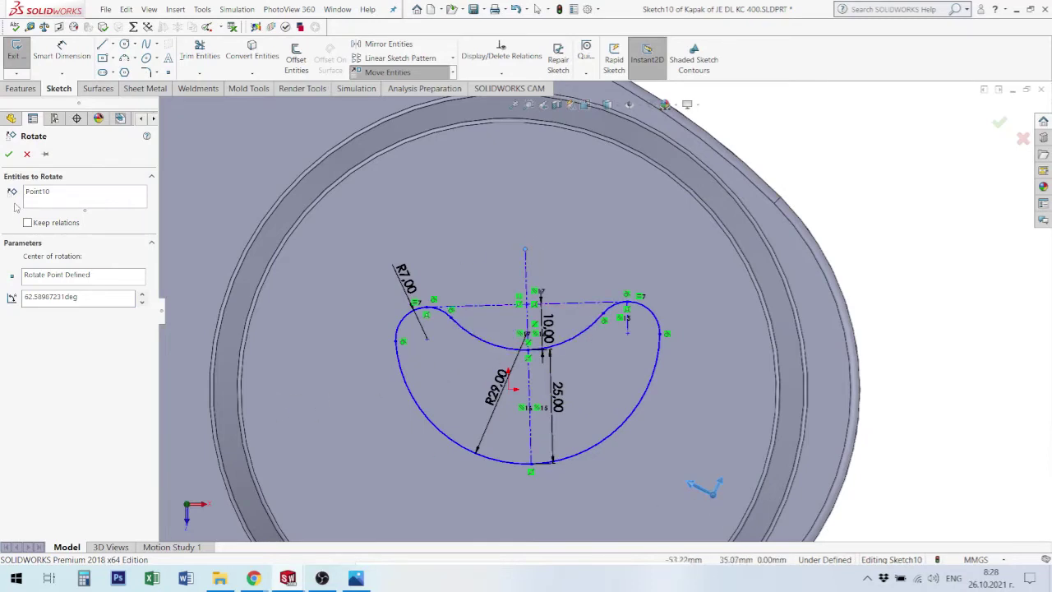
click(44, 194)
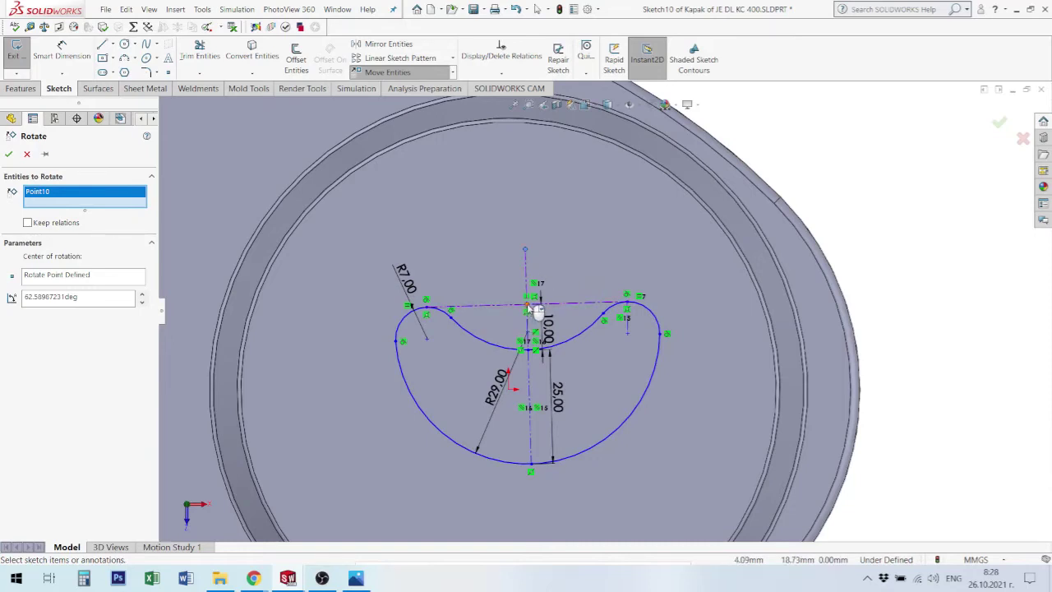
click(528, 307)
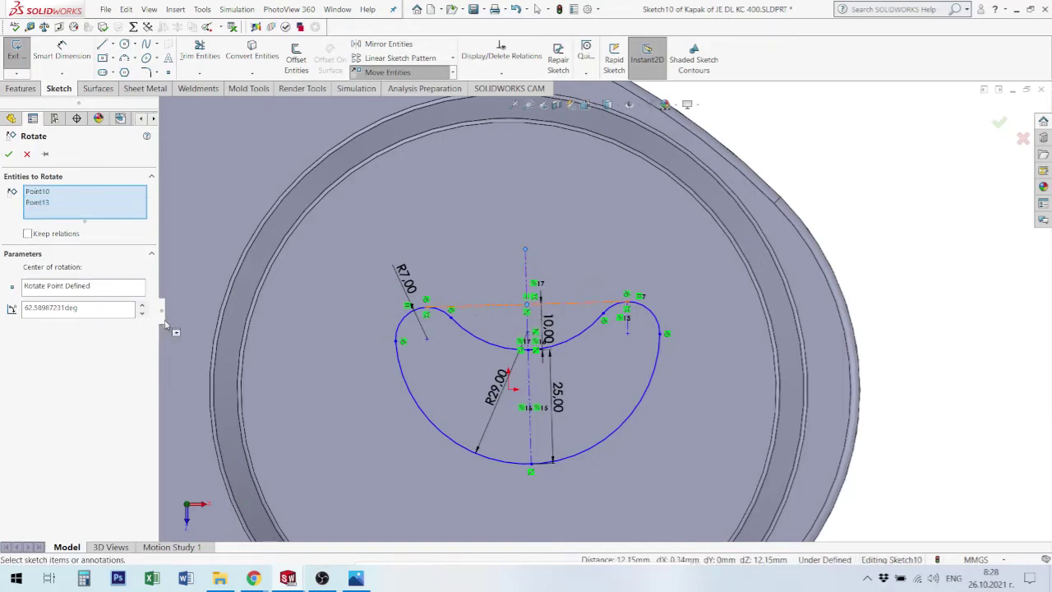
click(42, 196)
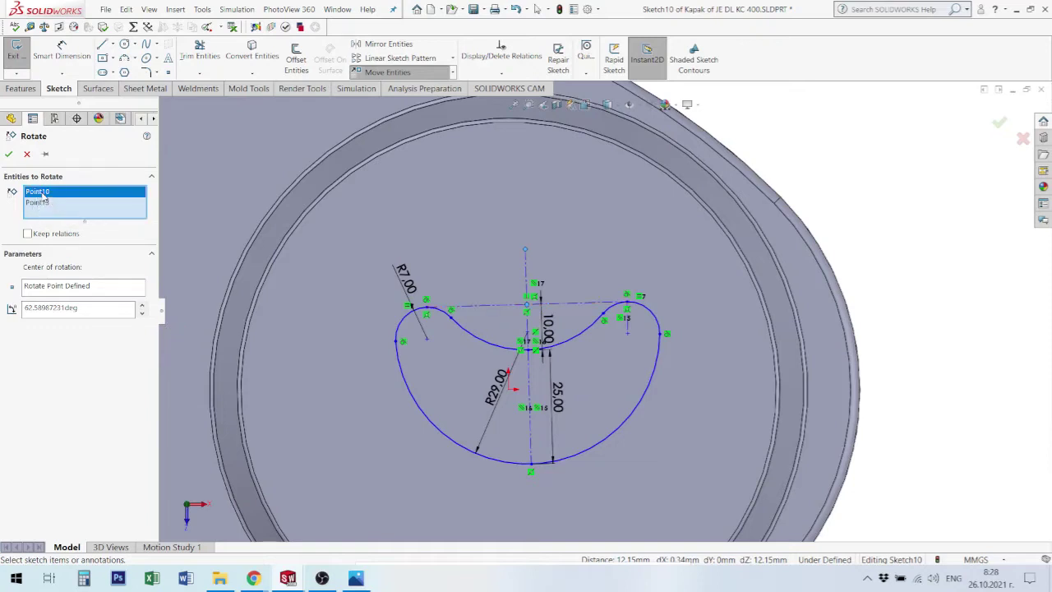
right_click(45, 196)
click(95, 202)
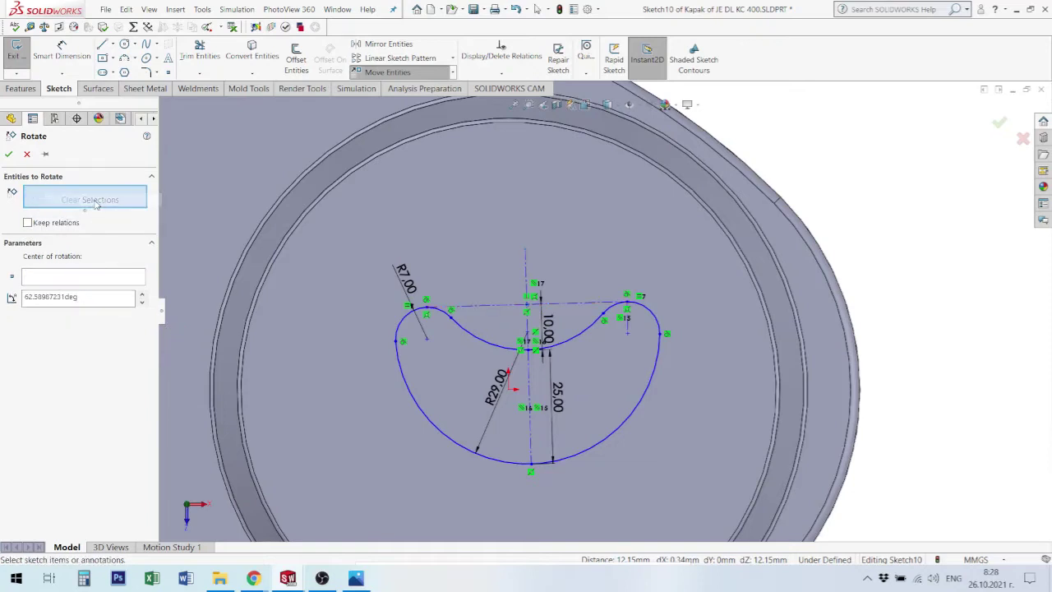
drag(327, 205, 690, 495)
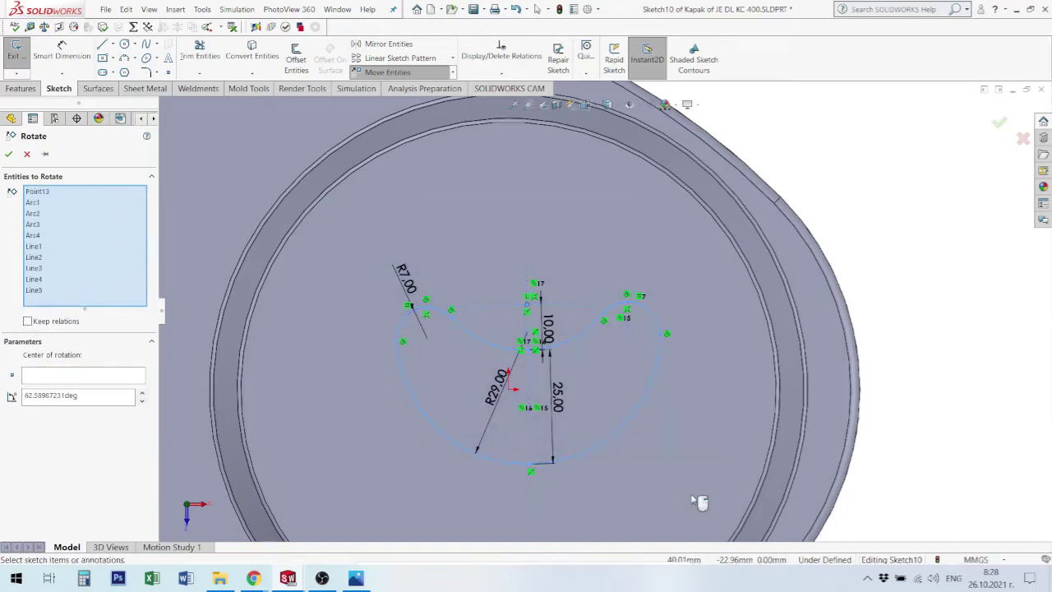
Rotate the sketch 90° about its top point and confirm.
click(60, 375)
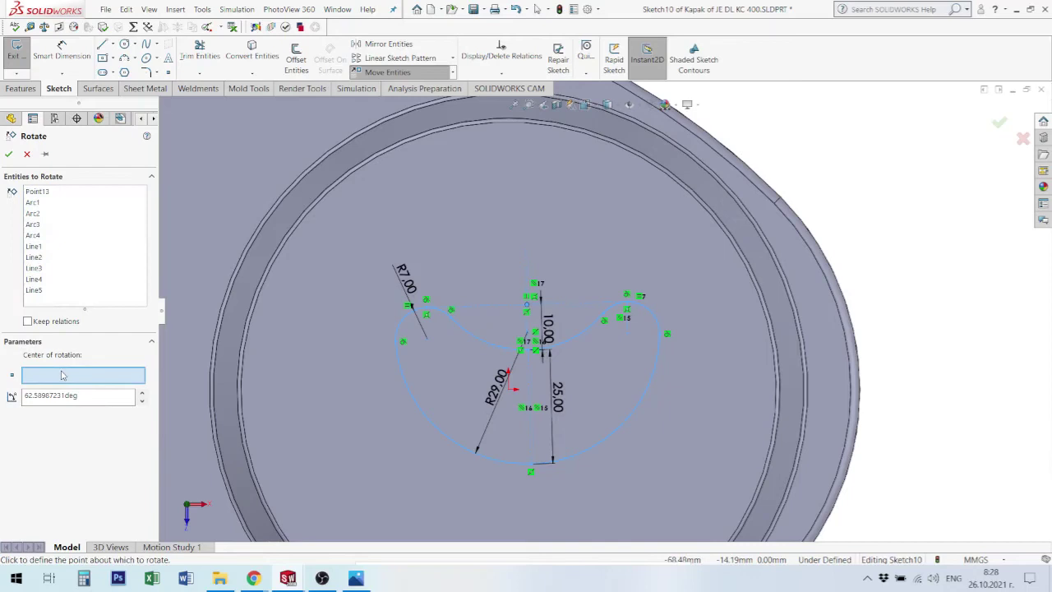
click(527, 305)
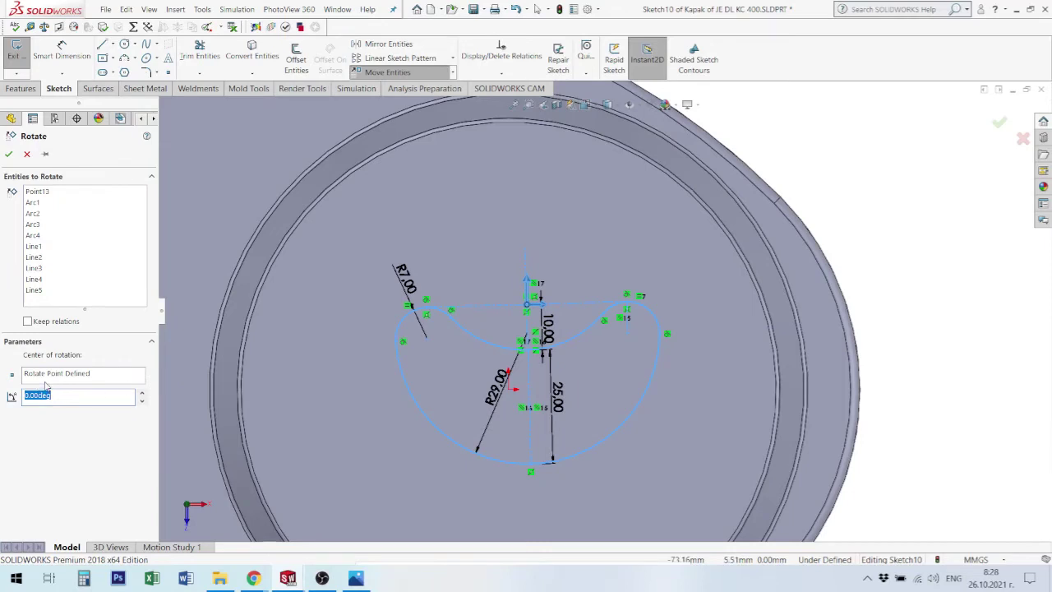
click(143, 395)
click(143, 396)
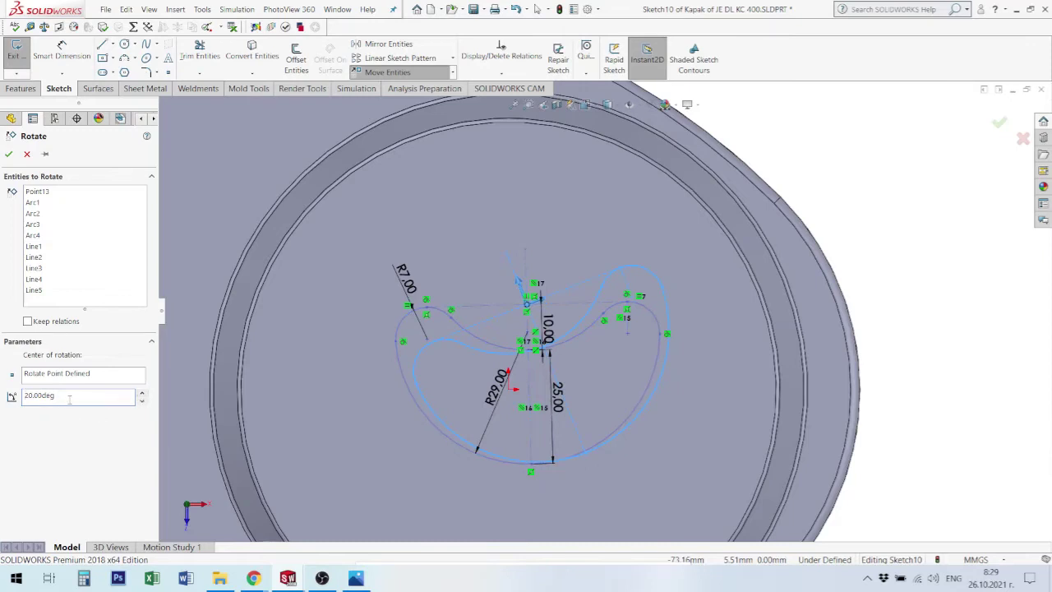
drag(70, 399, 3, 394)
text(920)
text(0)
key(Return)
click(8, 154)
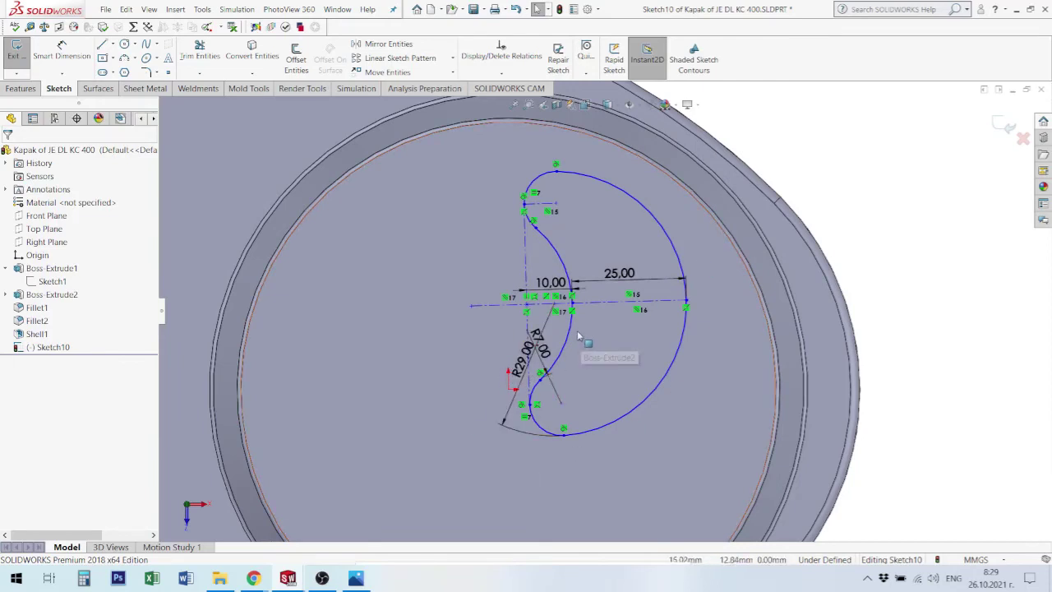
click(407, 74)
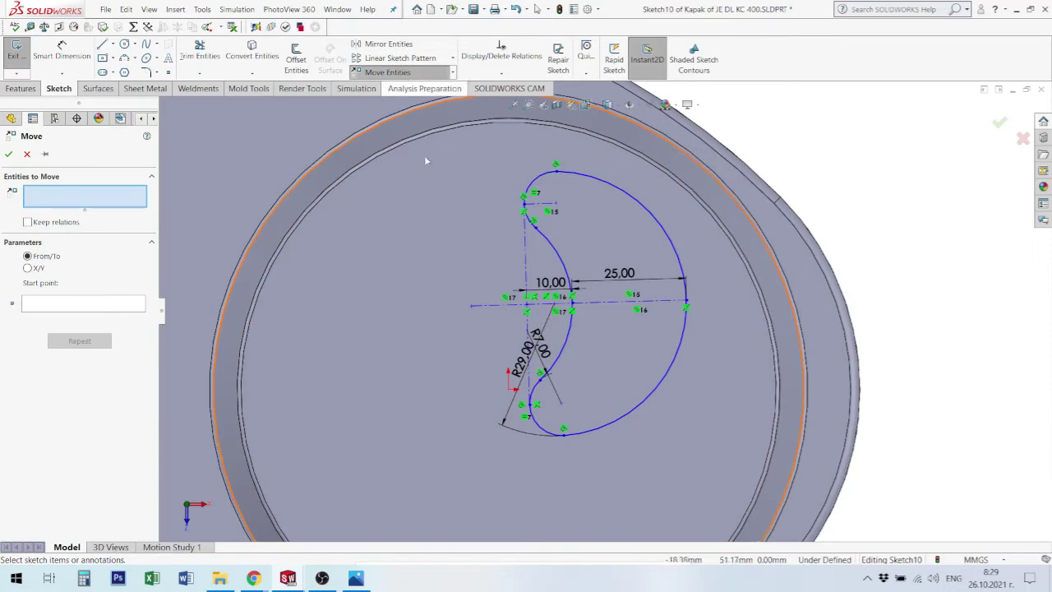
Box-select the whole kidney sketch for Move Entities.
scroll(525, 337, down, 3)
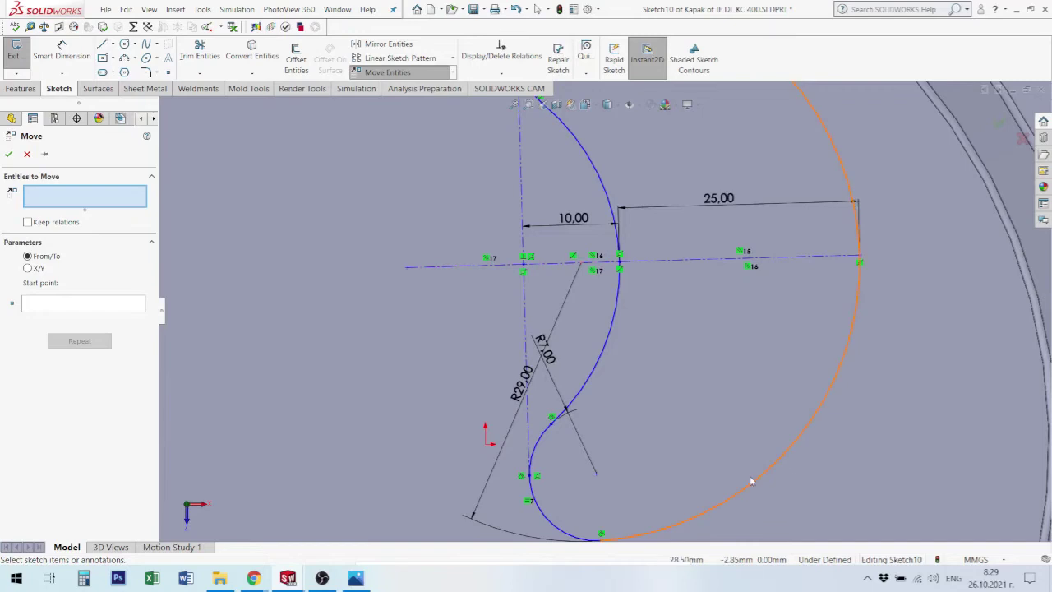
scroll(612, 317, up, 2)
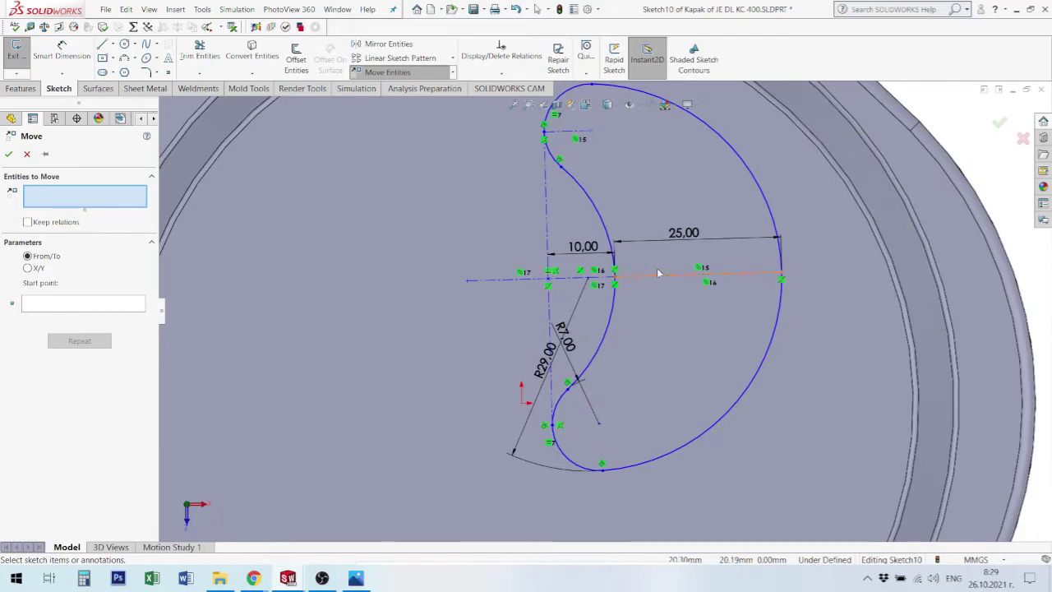
scroll(657, 273, up, 3)
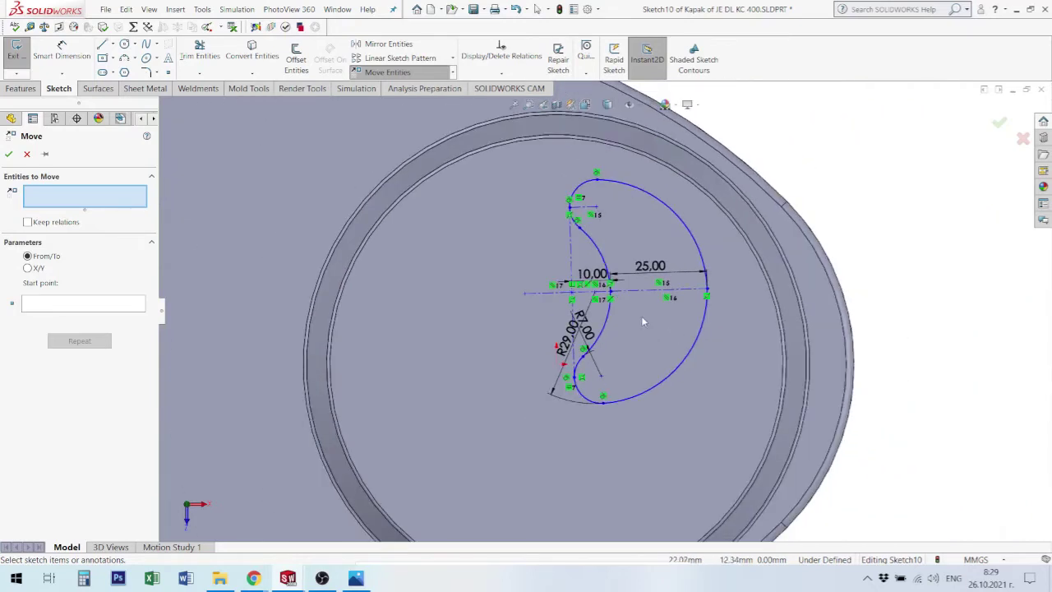
drag(488, 170, 754, 440)
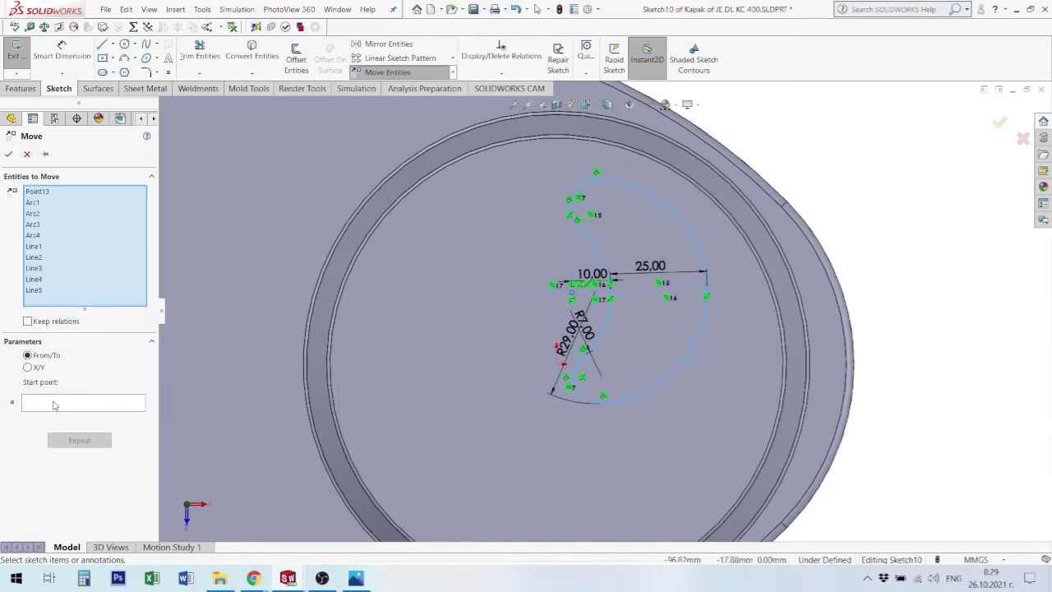
click(58, 404)
Move the sketch from its R29 arc centre to the part origin.
scroll(588, 322, down, 3)
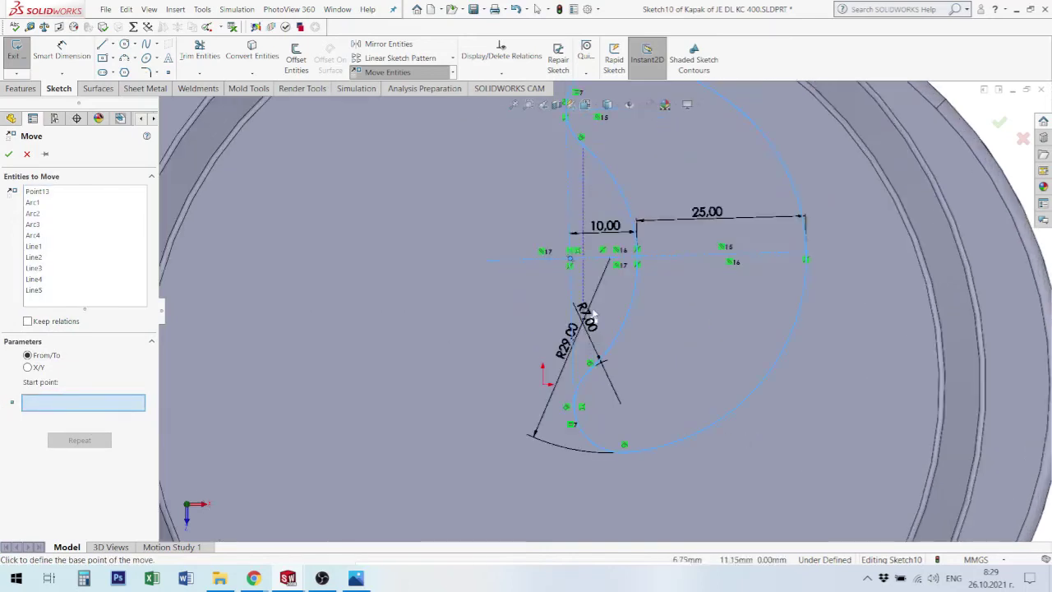
scroll(588, 322, down, 2)
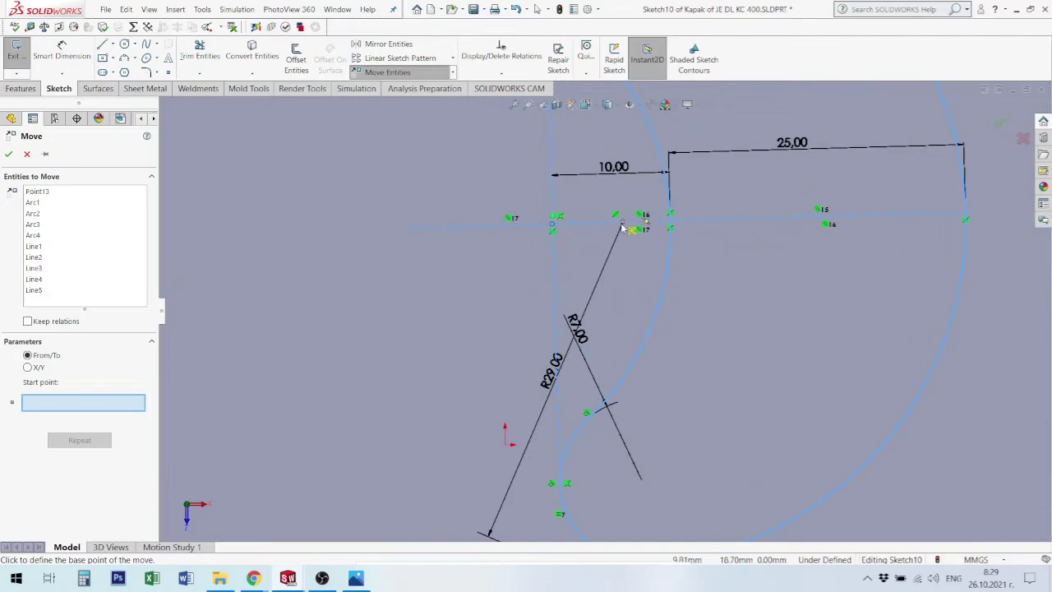
click(623, 226)
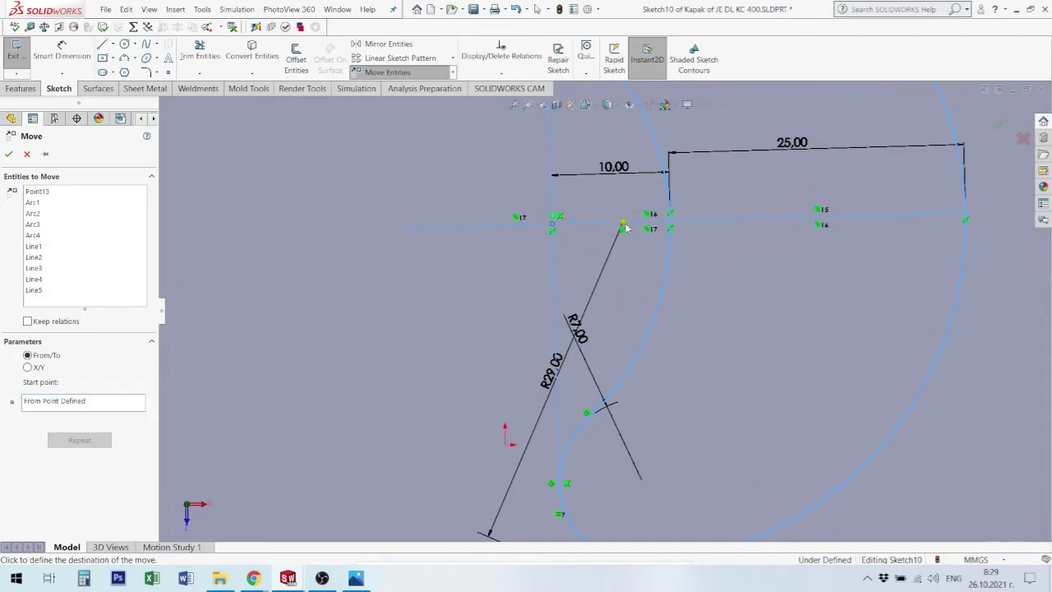
click(507, 450)
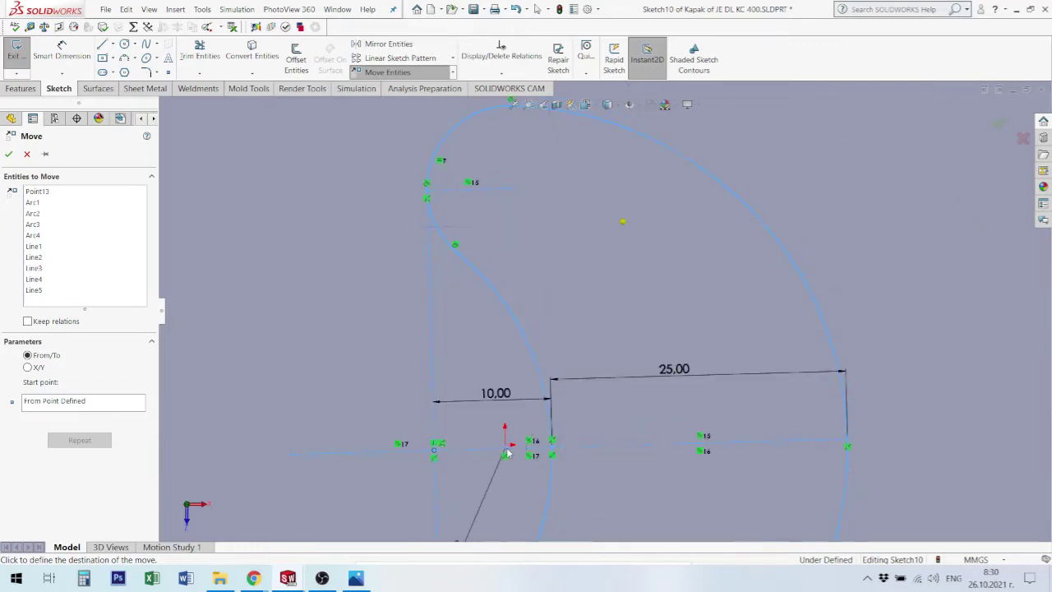
scroll(507, 448, down, 1)
scroll(507, 431, down, 3)
scroll(506, 421, down, 3)
scroll(510, 419, up, 3)
scroll(526, 411, up, 4)
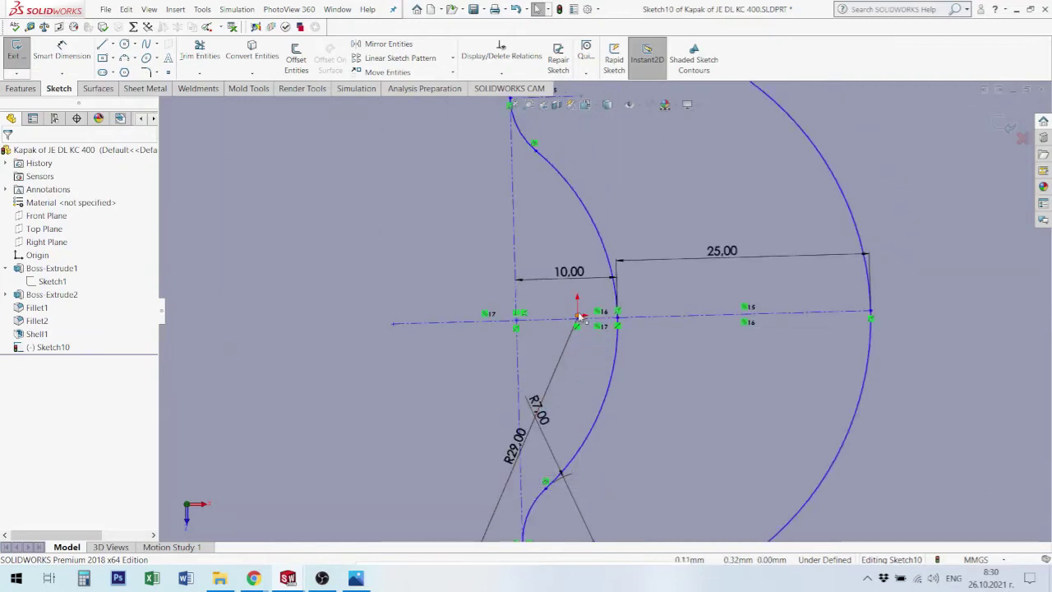
Make the construction line through the arcs horizontal.
scroll(578, 319, down, 2)
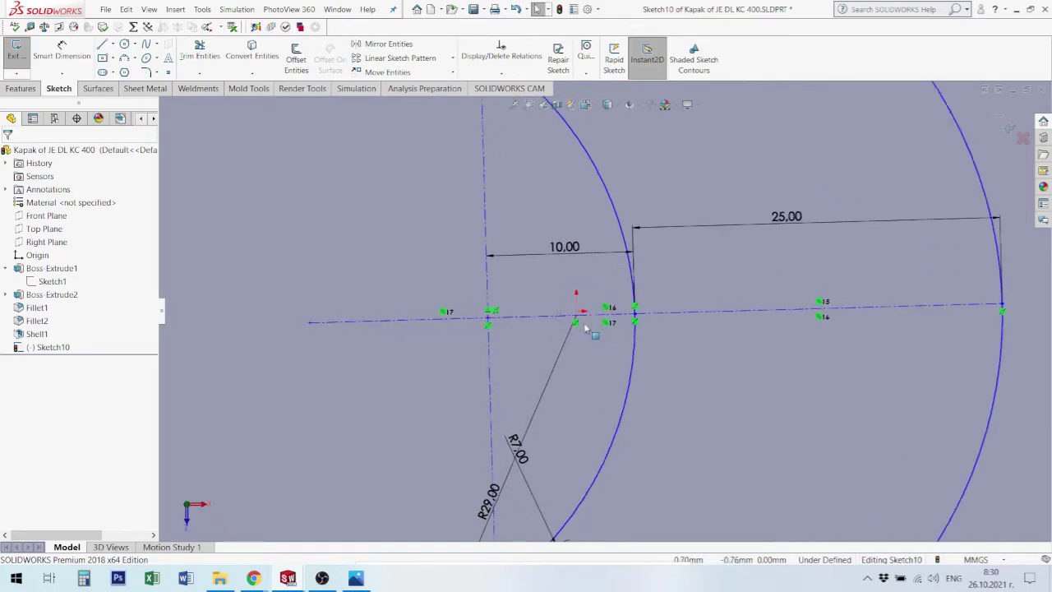
scroll(575, 316, down, 3)
scroll(575, 312, up, 3)
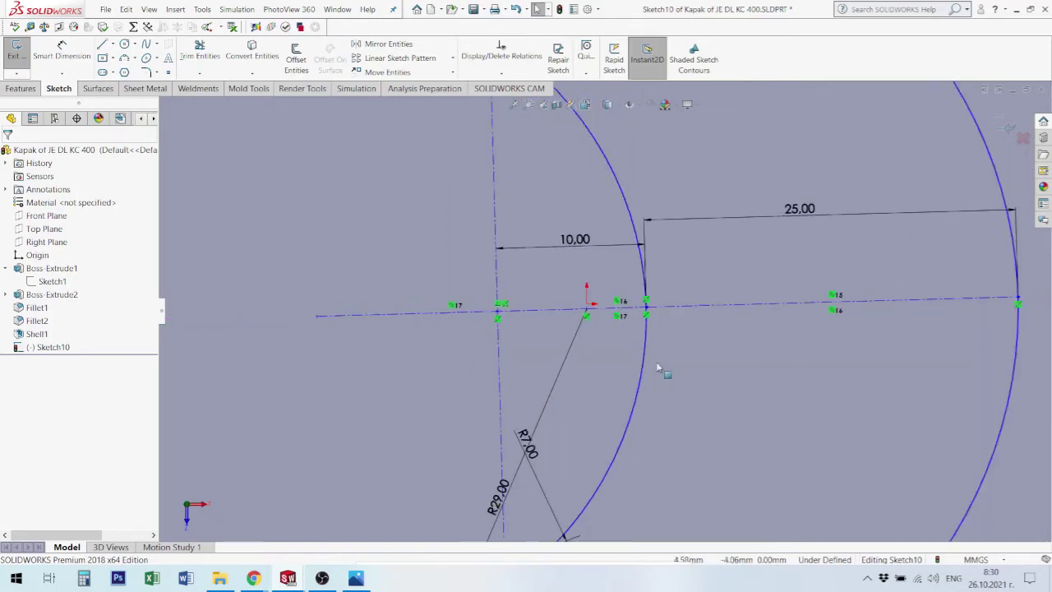
click(729, 305)
click(762, 257)
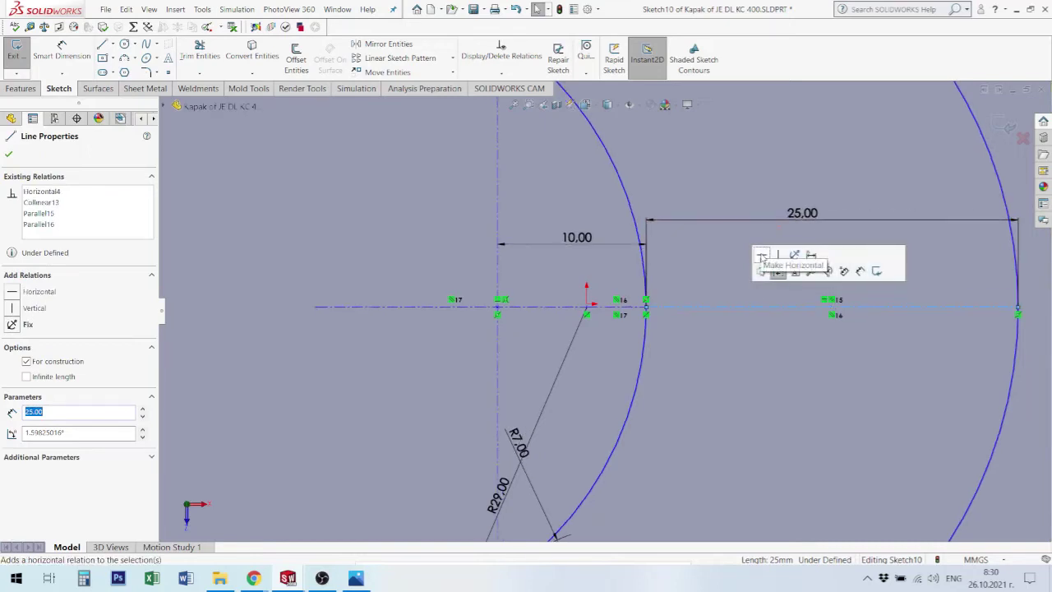
Make the construction line's endpoint coincident with the origin, fully defining the sketch.
scroll(777, 374, up, 2)
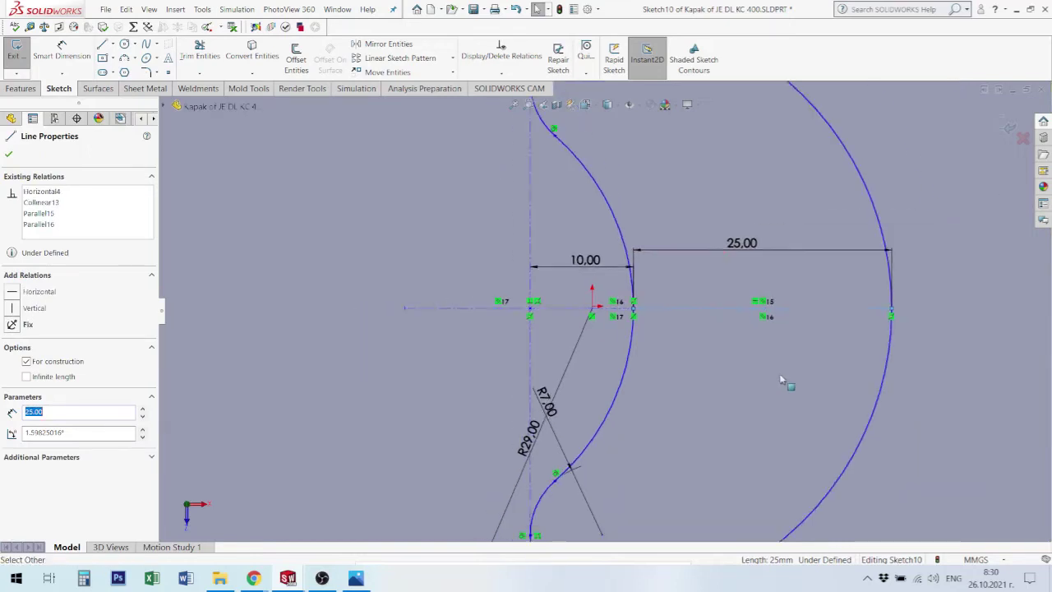
scroll(740, 384, up, 1)
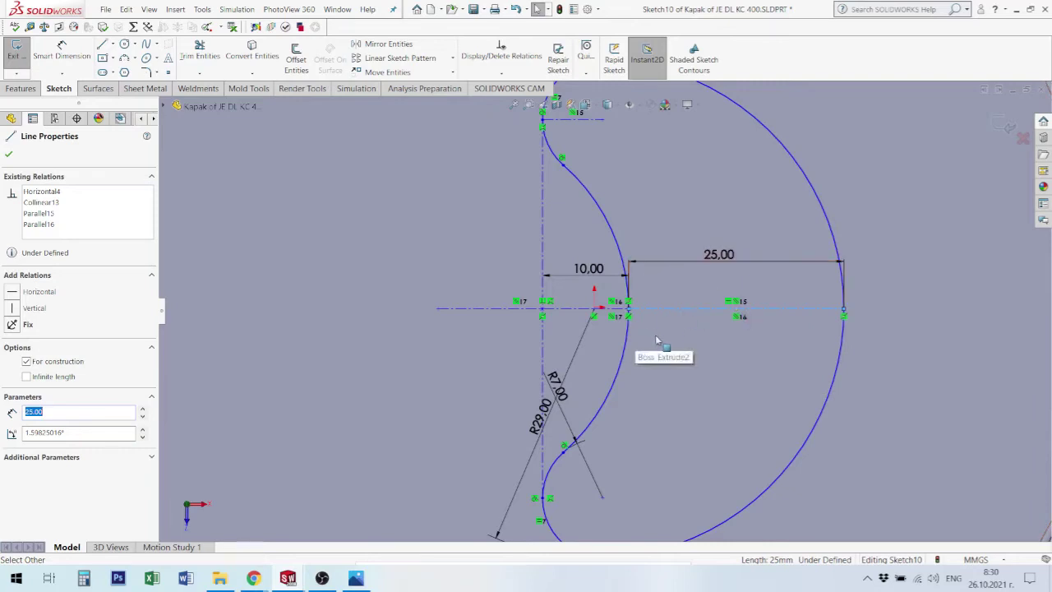
scroll(585, 319, down, 2)
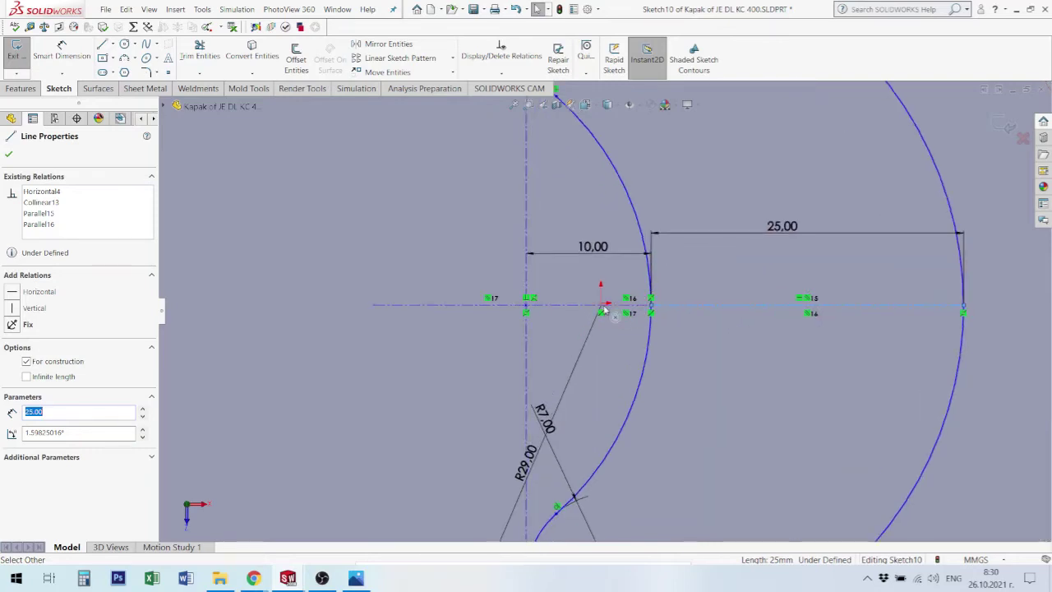
click(602, 308)
scroll(615, 312, down, 2)
scroll(608, 299, down, 1)
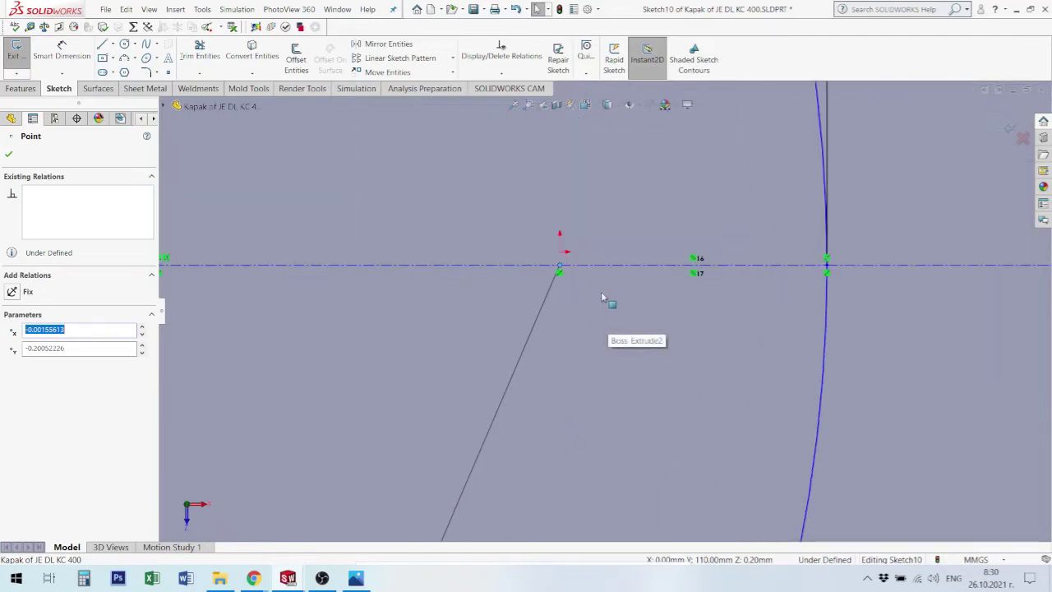
ctrl+click(561, 253)
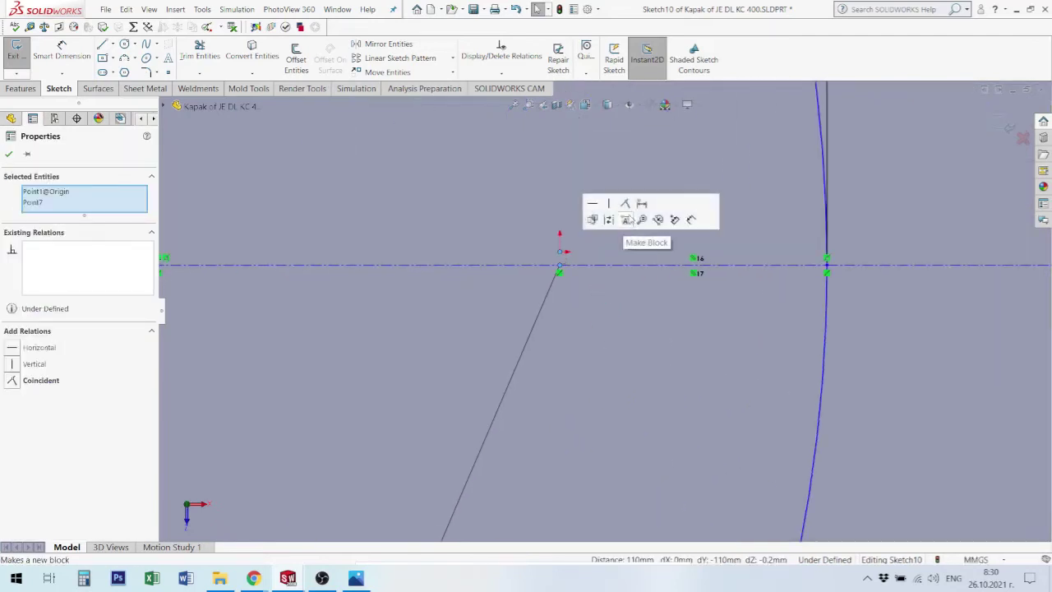
click(624, 204)
scroll(641, 329, up, 5)
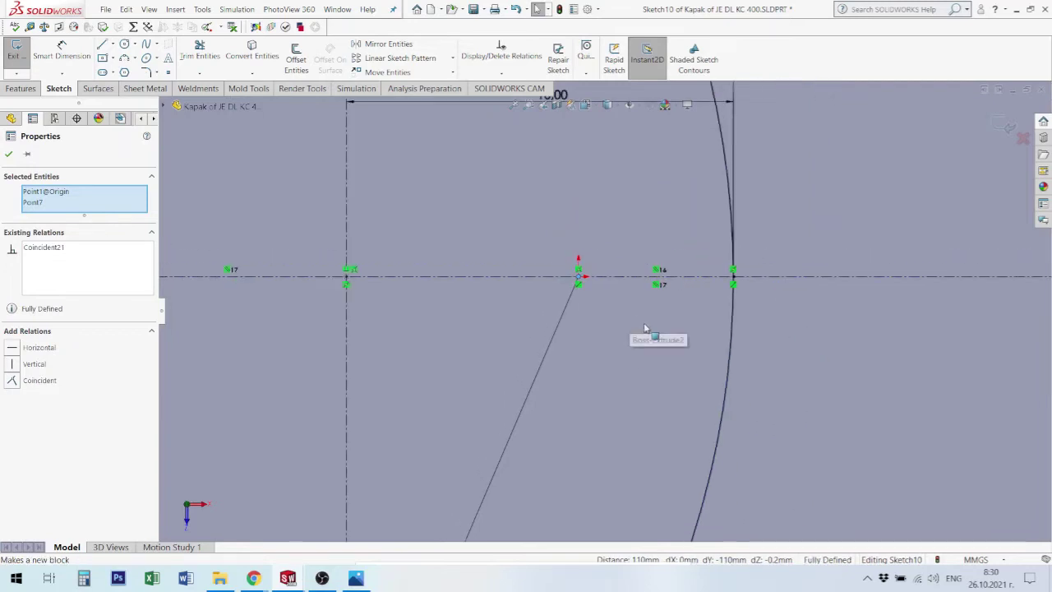
scroll(652, 328, up, 4)
scroll(652, 329, up, 2)
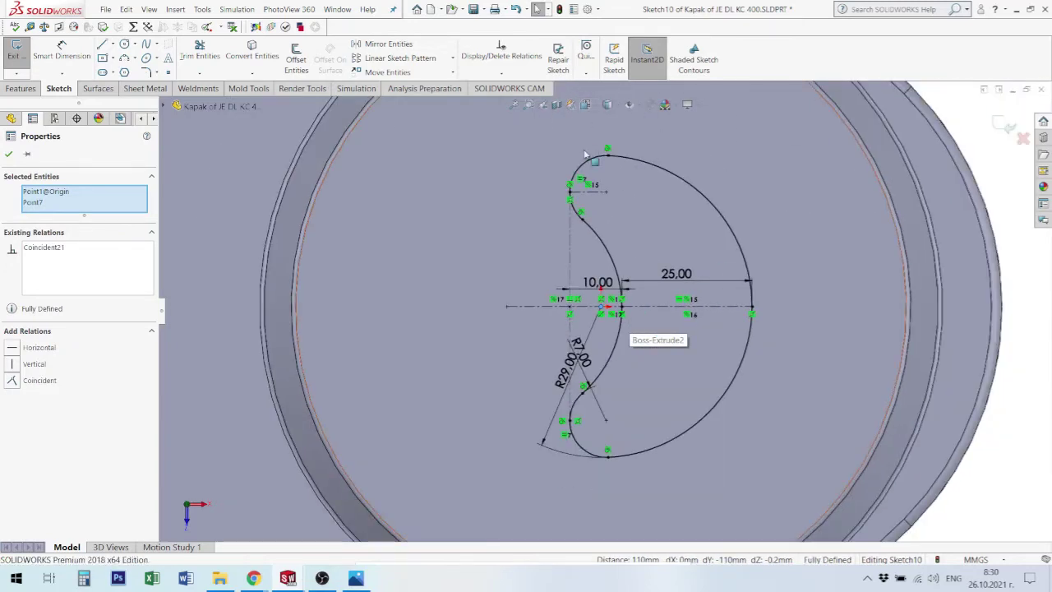
Select the four arcs of the kidney outline and switch them to construction geometry.
click(606, 248)
click(580, 211)
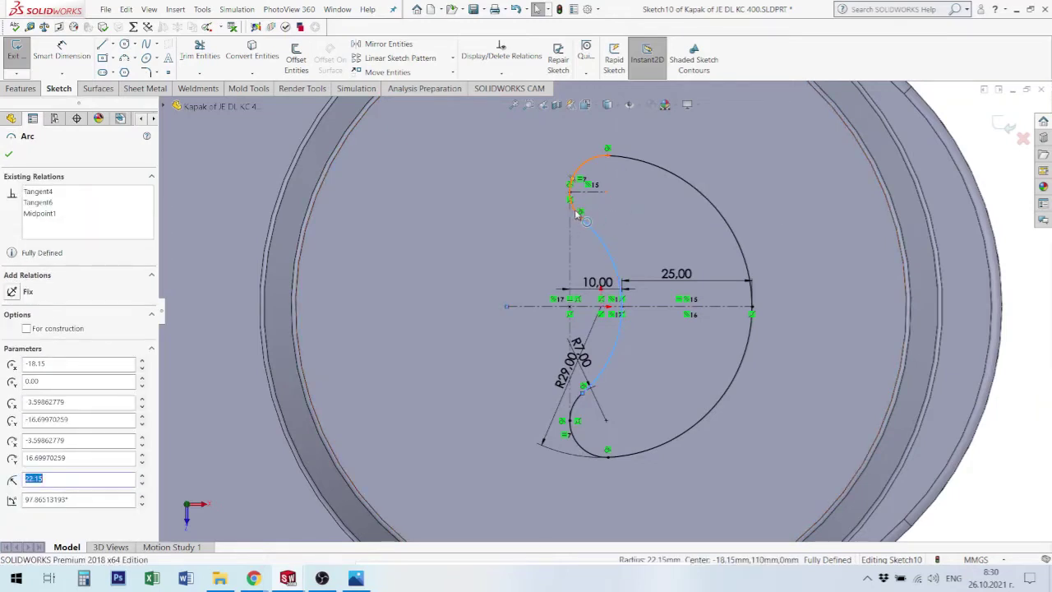
ctrl+click(571, 210)
ctrl+click(641, 166)
ctrl+click(592, 457)
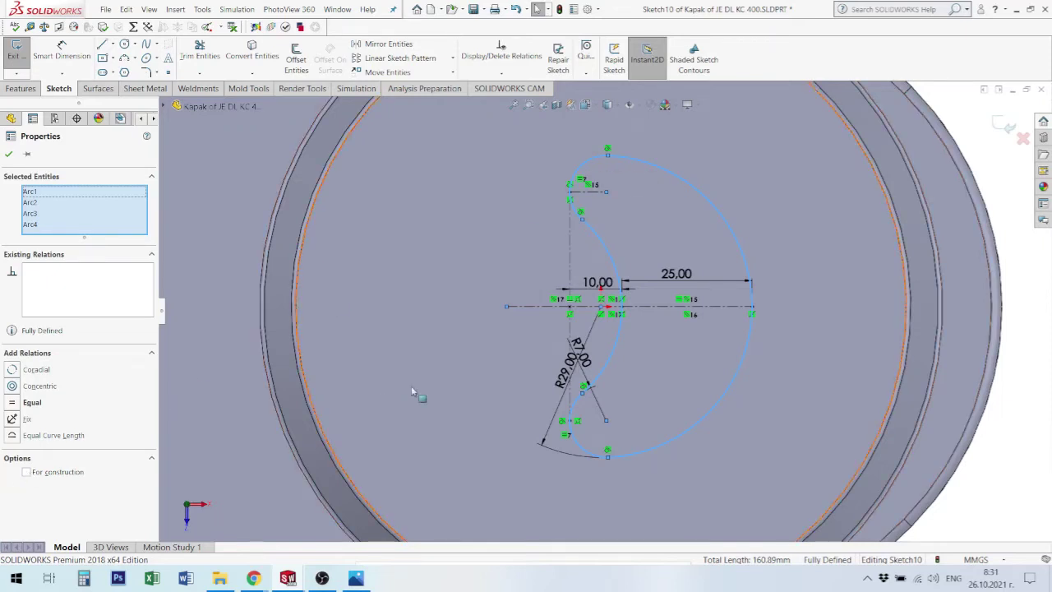
right_click(624, 162)
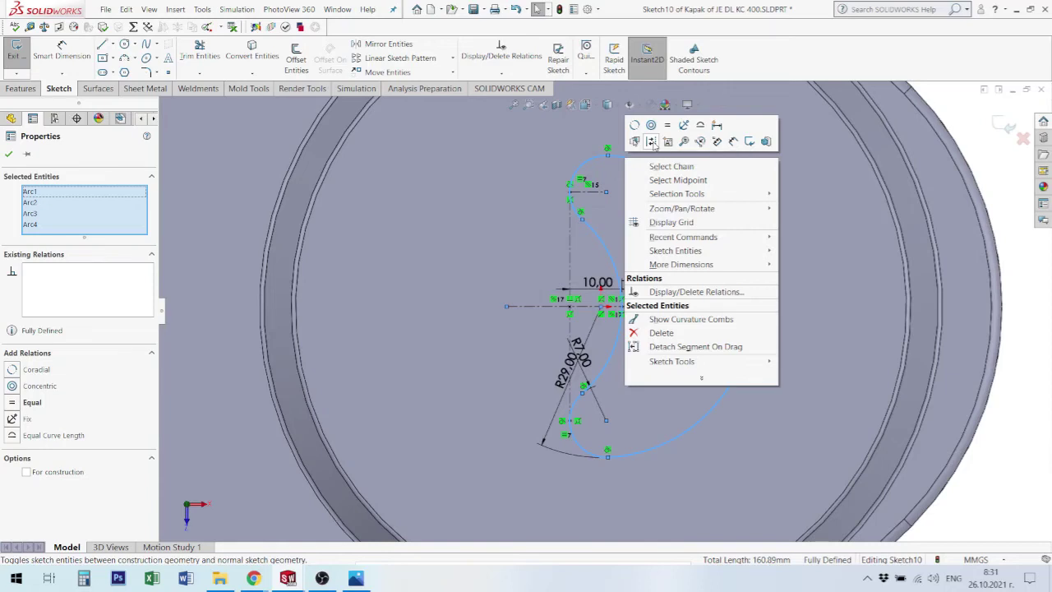
click(652, 141)
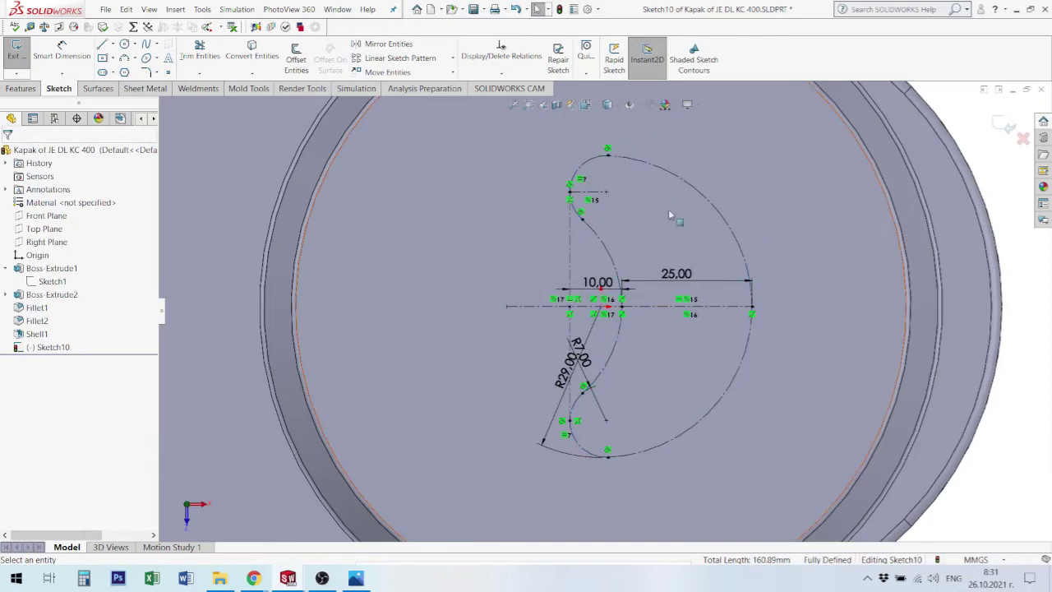
Reselect the four arcs (Arc1–Arc4) of the kidney outline.
click(571, 431)
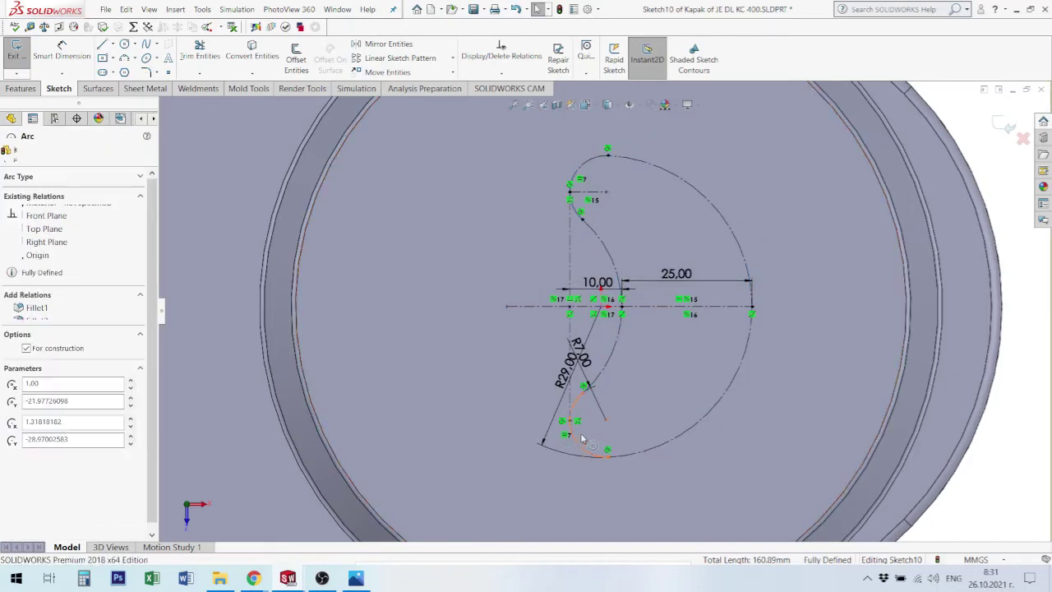
ctrl+click(608, 271)
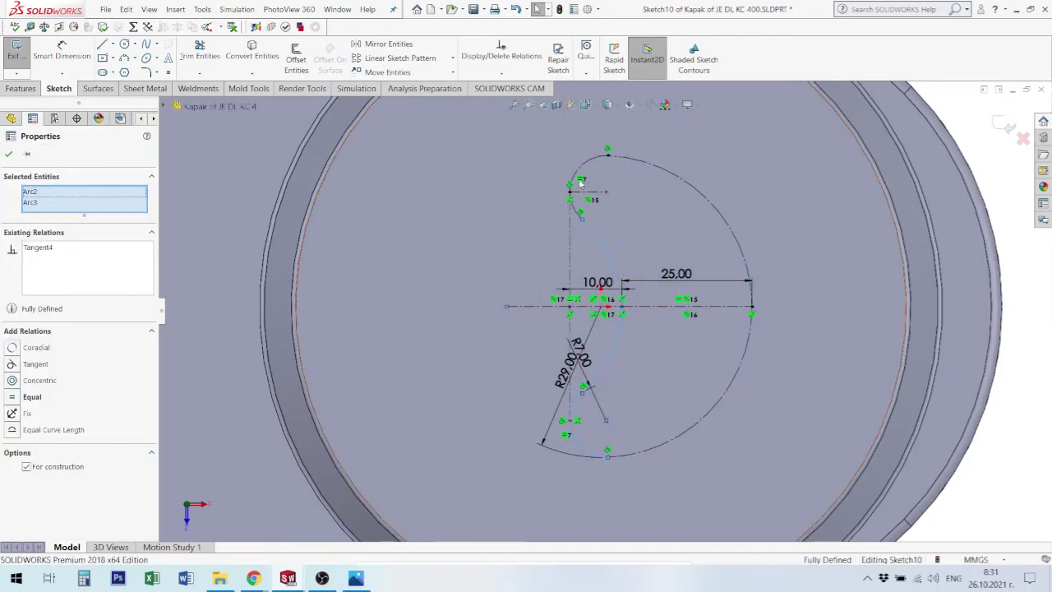
ctrl+click(657, 166)
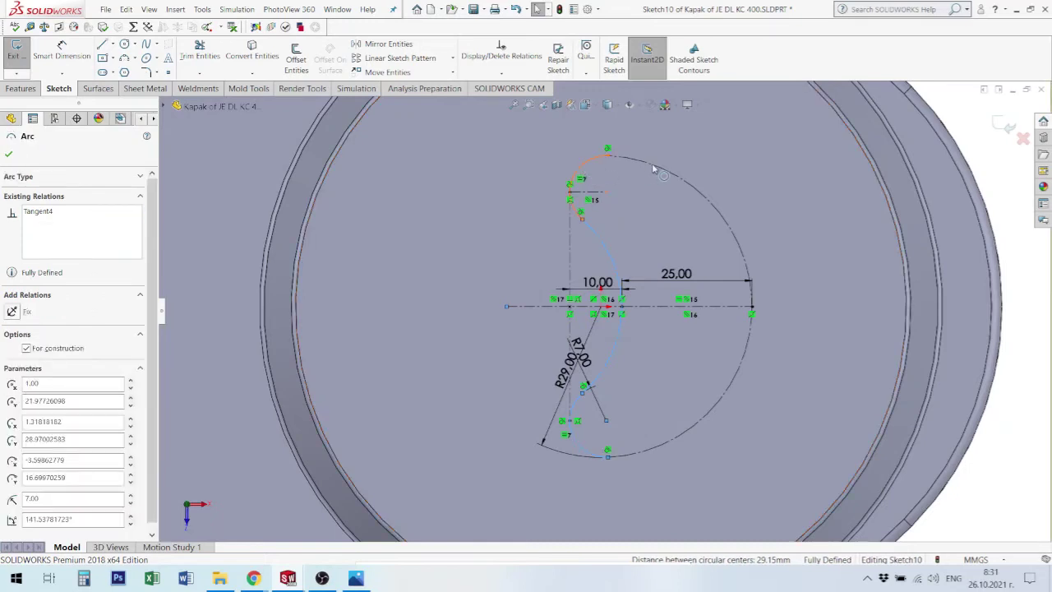
ctrl+click(657, 169)
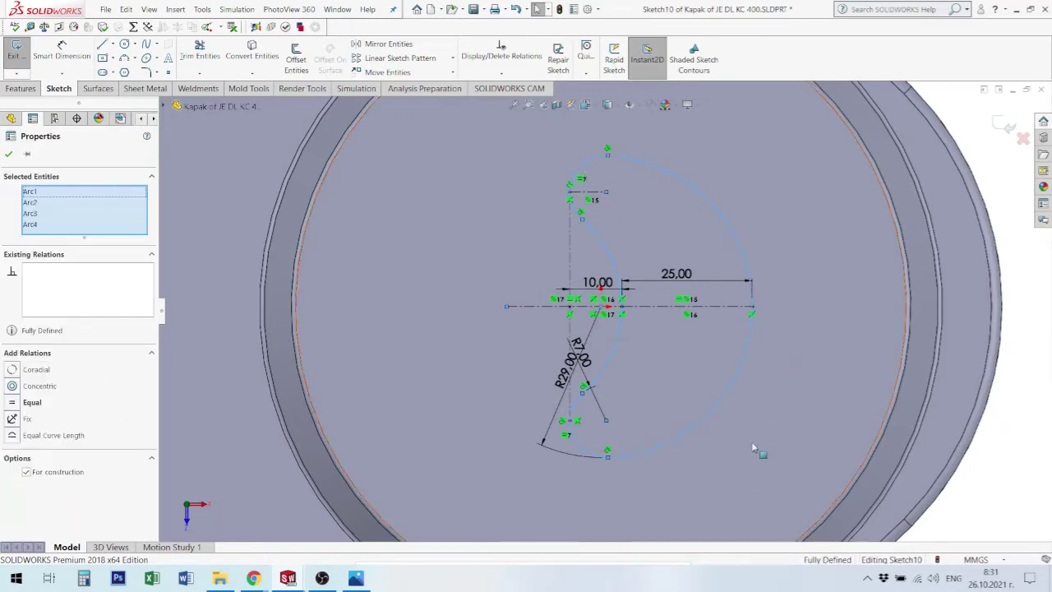
click(298, 57)
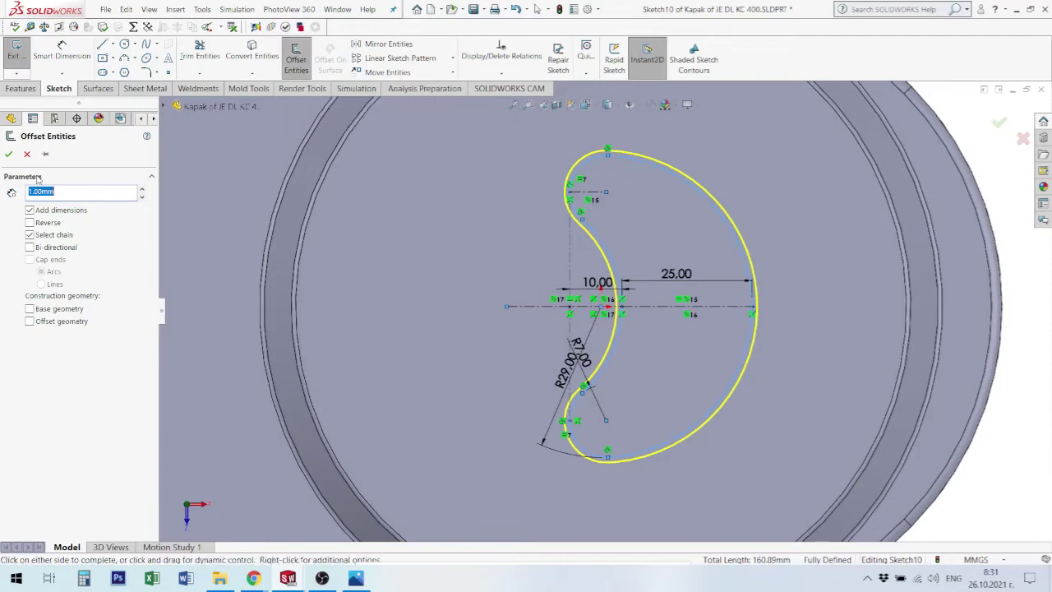
Accept the 1.00 mm offset of the kidney outline and list the open documents.
click(7, 155)
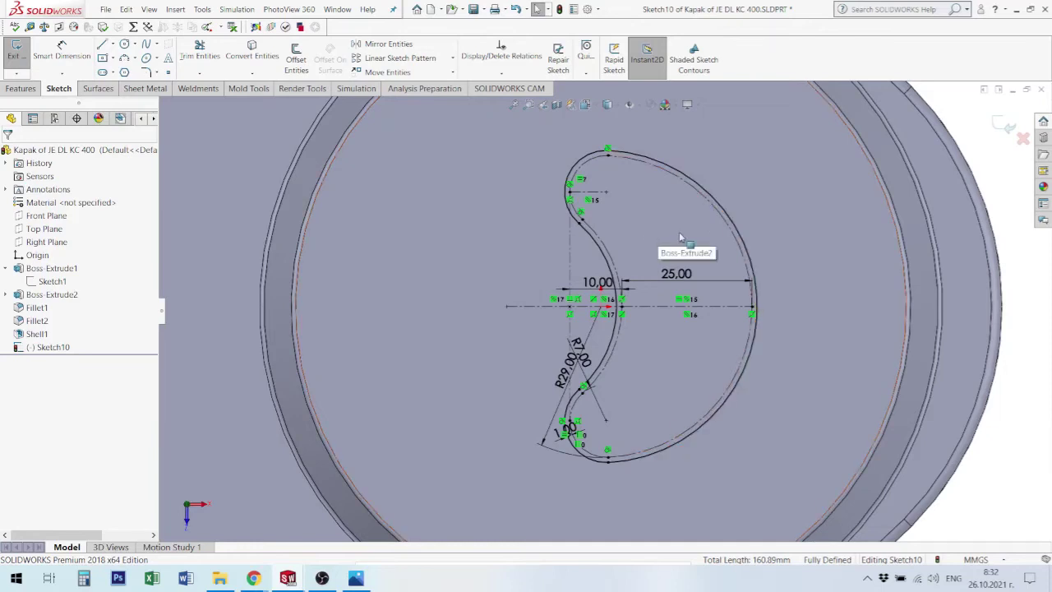
click(348, 11)
Exit the Piston sketch, save the Piston part and close it.
click(398, 143)
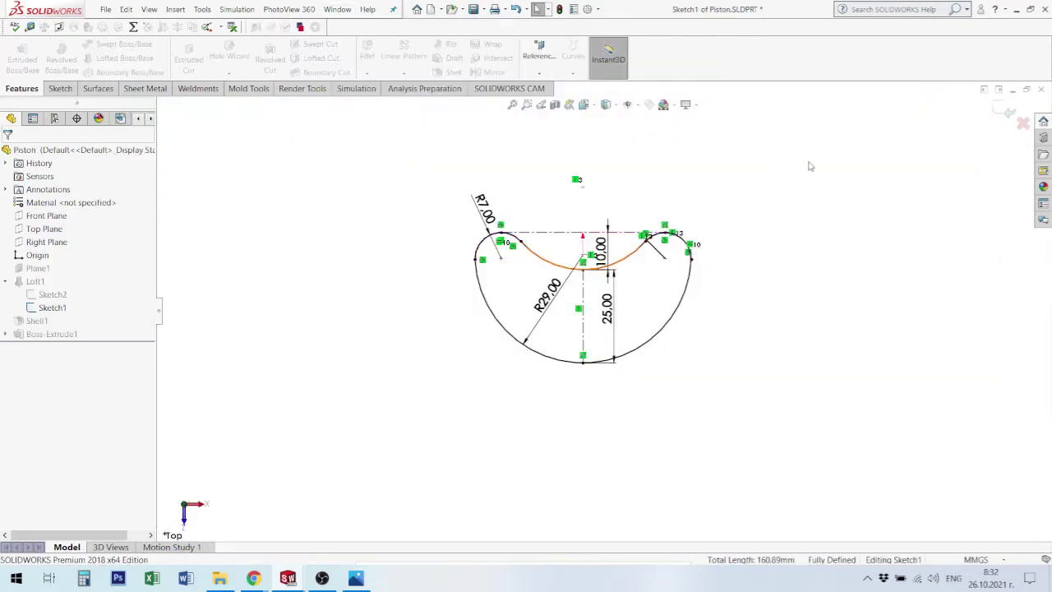
click(1006, 112)
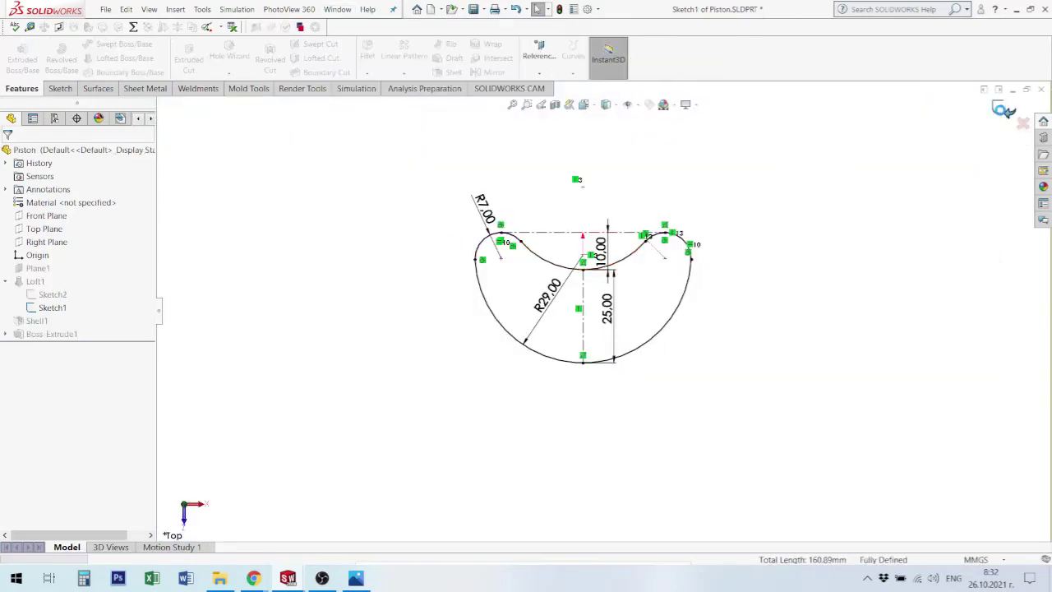
middle_drag(634, 288, 636, 251)
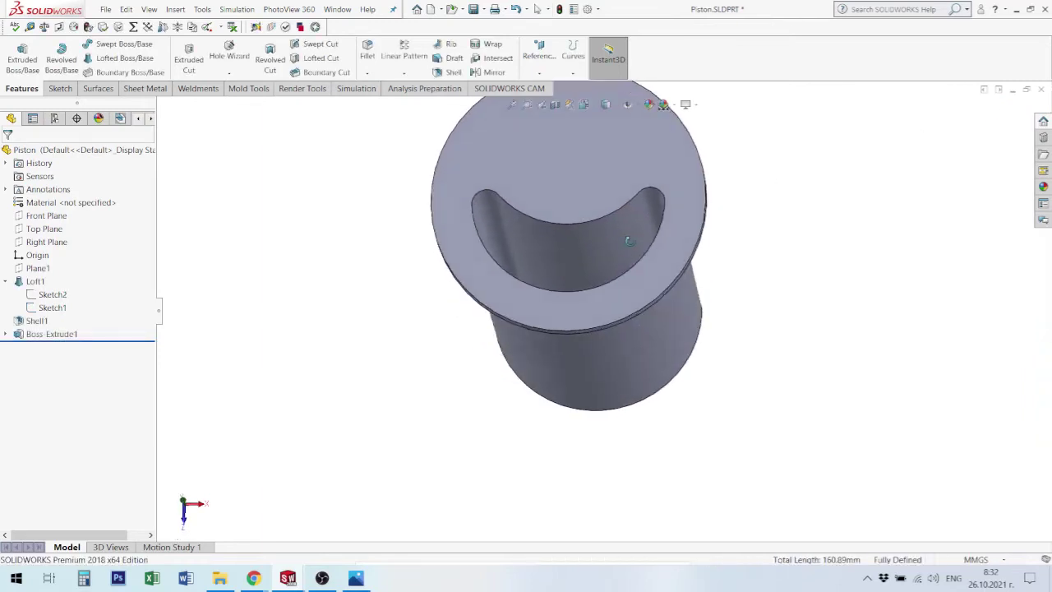
key(ctrl+s)
click(1041, 90)
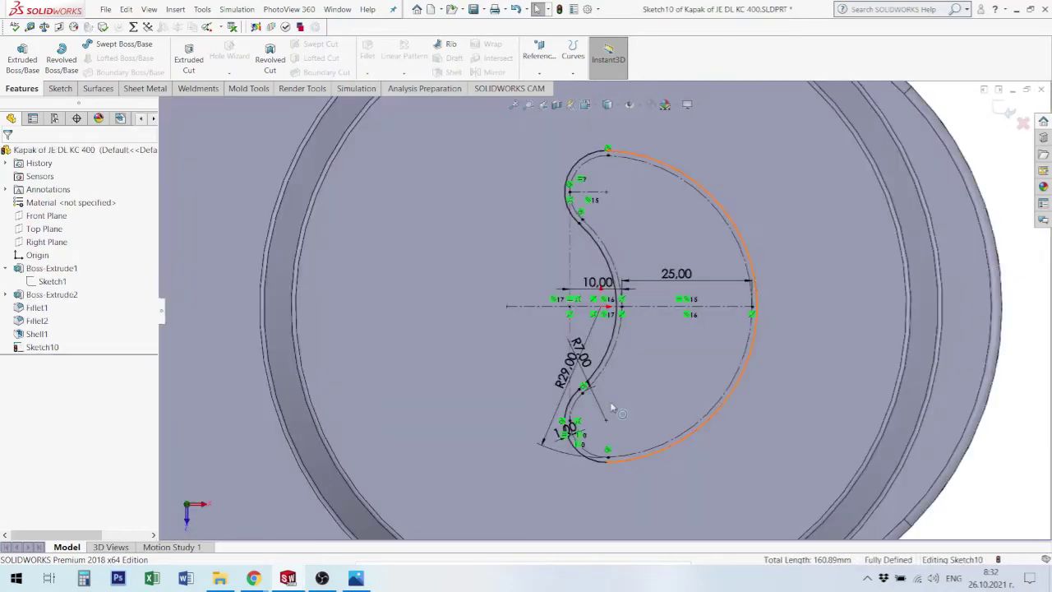
Start an extruded cut from the kidney profile on the Kapak lid.
scroll(612, 395, up, 2)
middle_drag(687, 245, 655, 372)
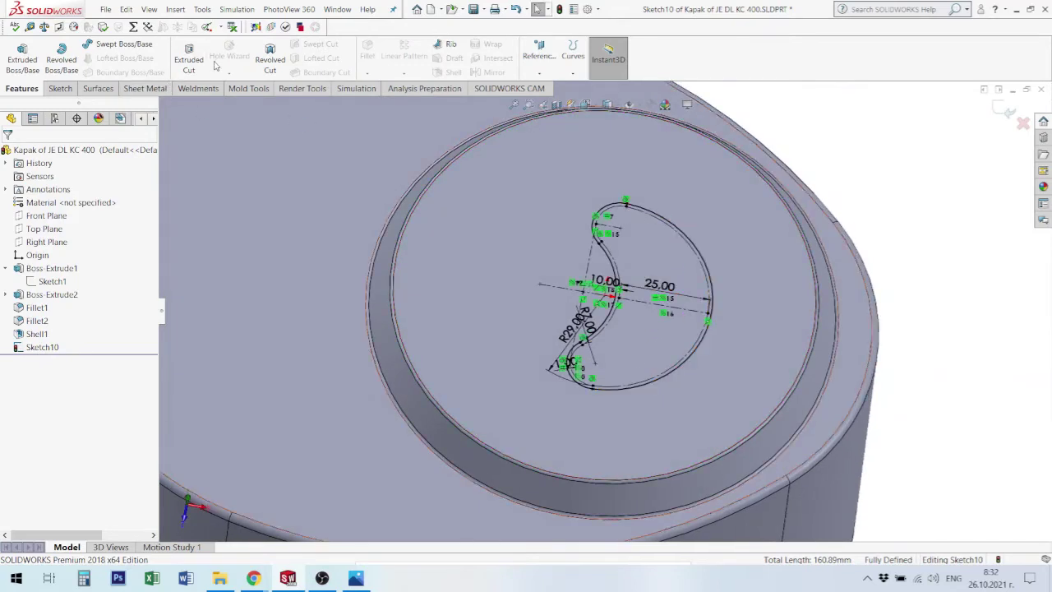
click(189, 54)
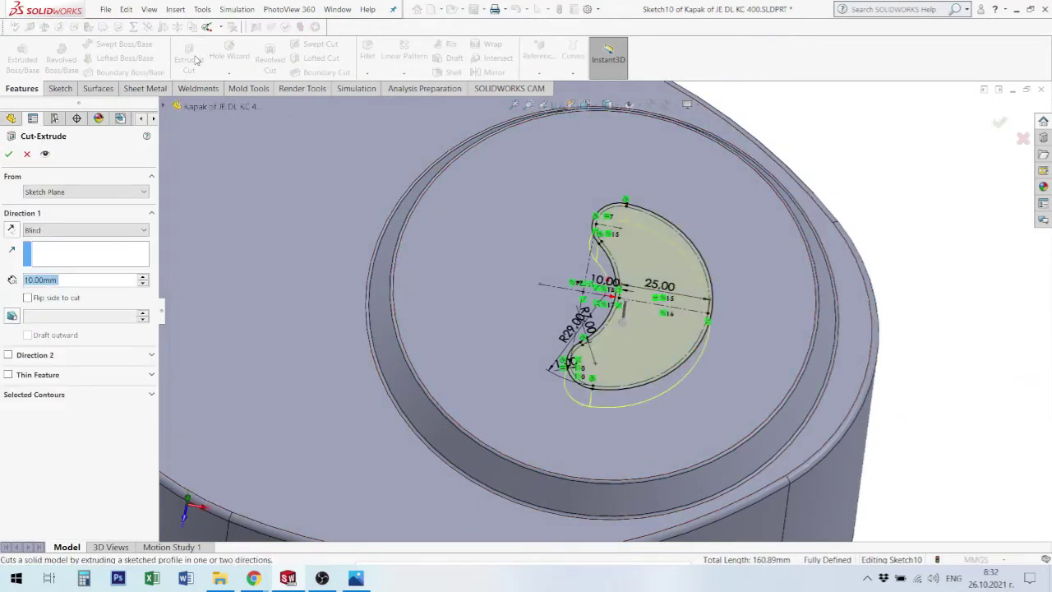
Change the kidney cut from Blind 10 mm to Up To Next and accept it.
mouse_move(728, 333)
middle_down()
mouse_move(709, 169)
mouse_move(724, 163)
mouse_move(712, 281)
middle_up()
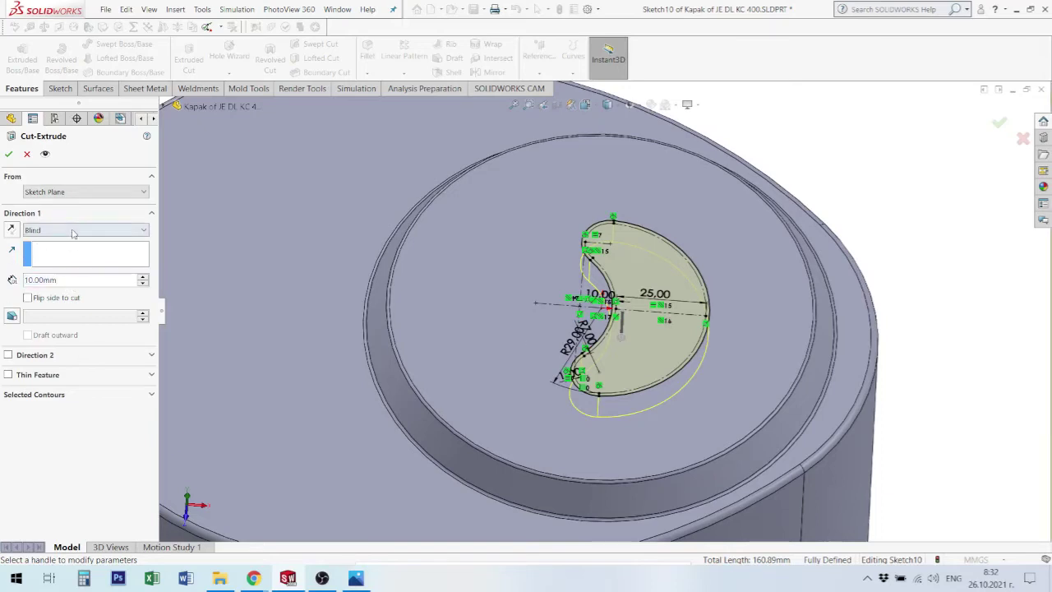
click(72, 232)
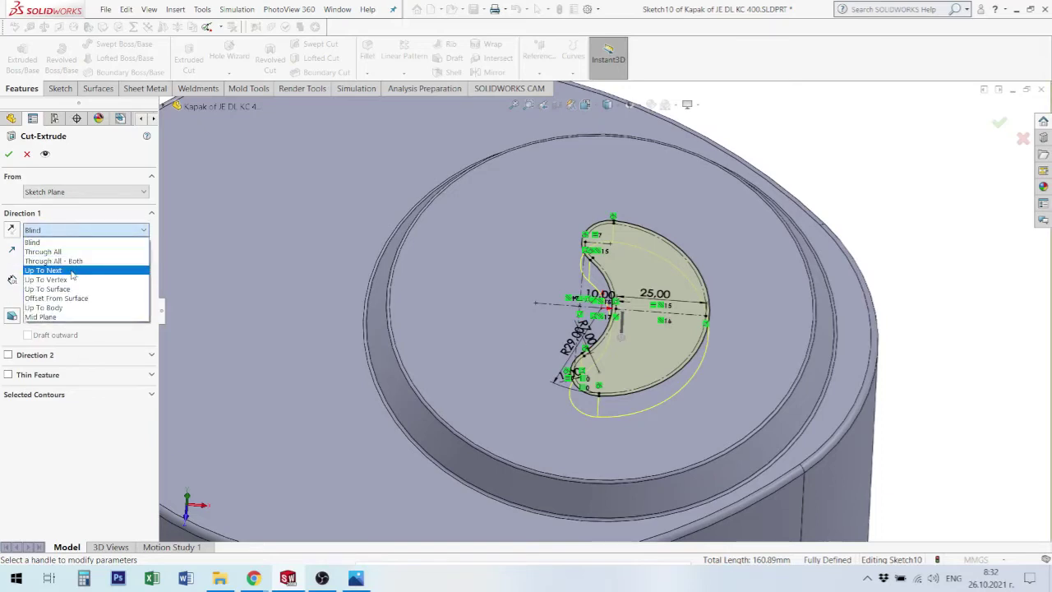
click(72, 271)
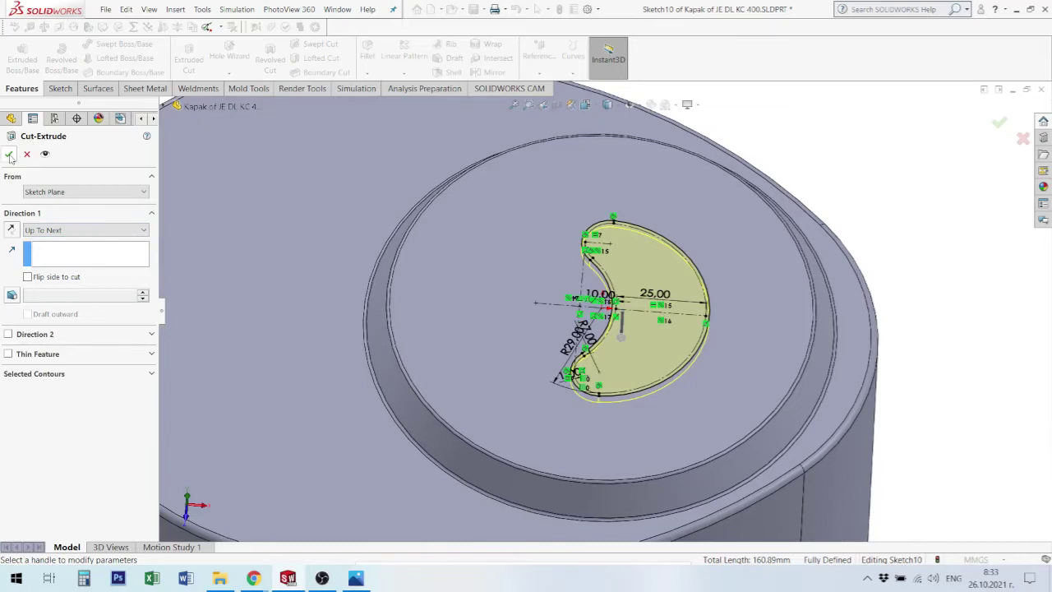
key(Return)
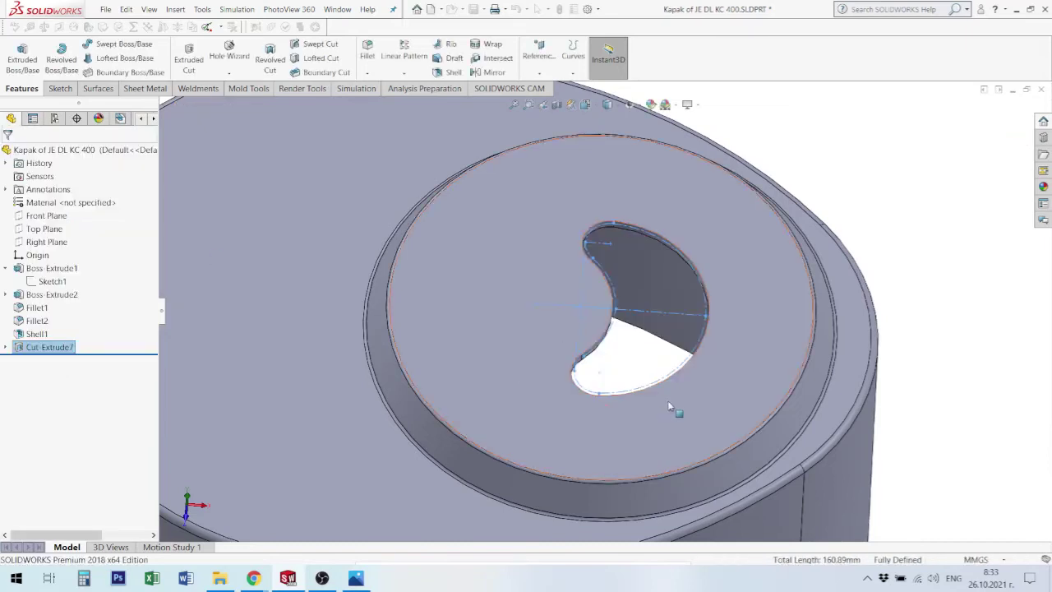
mouse_move(685, 380)
middle_down()
mouse_move(674, 418)
mouse_move(858, 354)
middle_up()
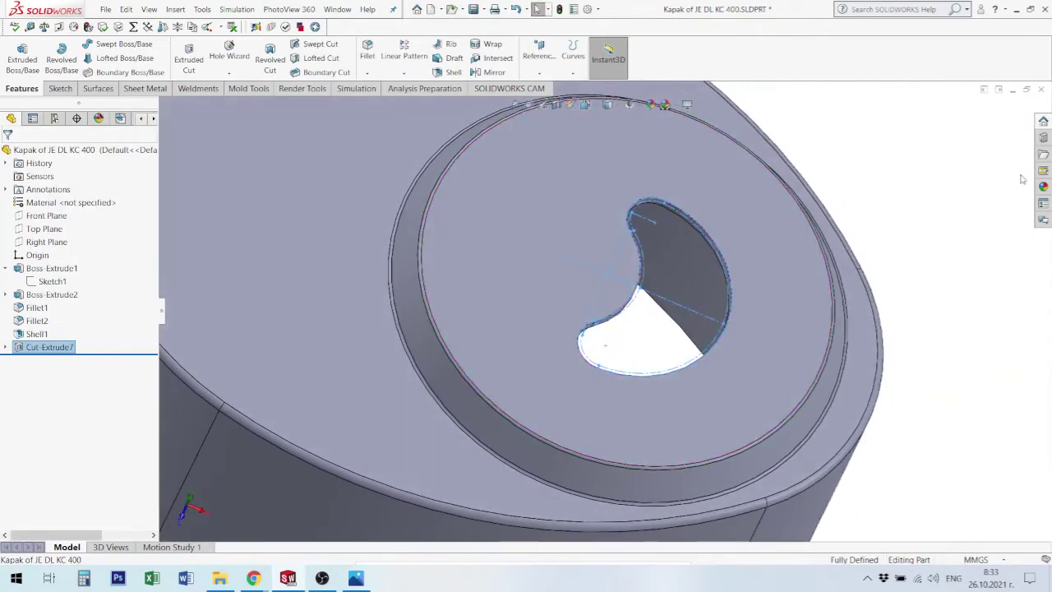
key(Escape)
key(f)
mouse_move(858, 355)
middle_down()
mouse_move(665, 272)
mouse_move(664, 299)
middle_up()
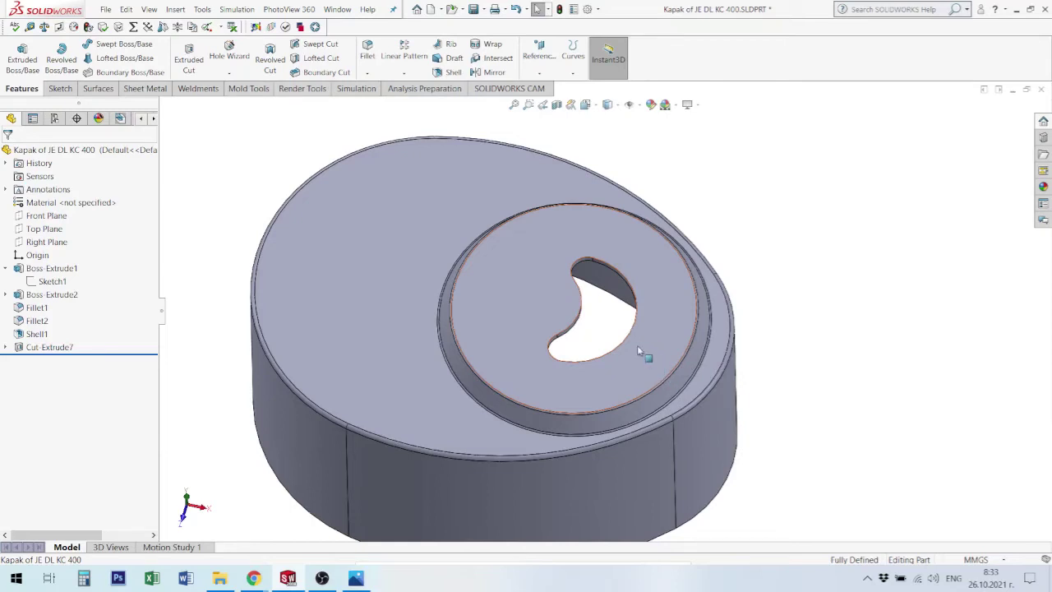
click(633, 344)
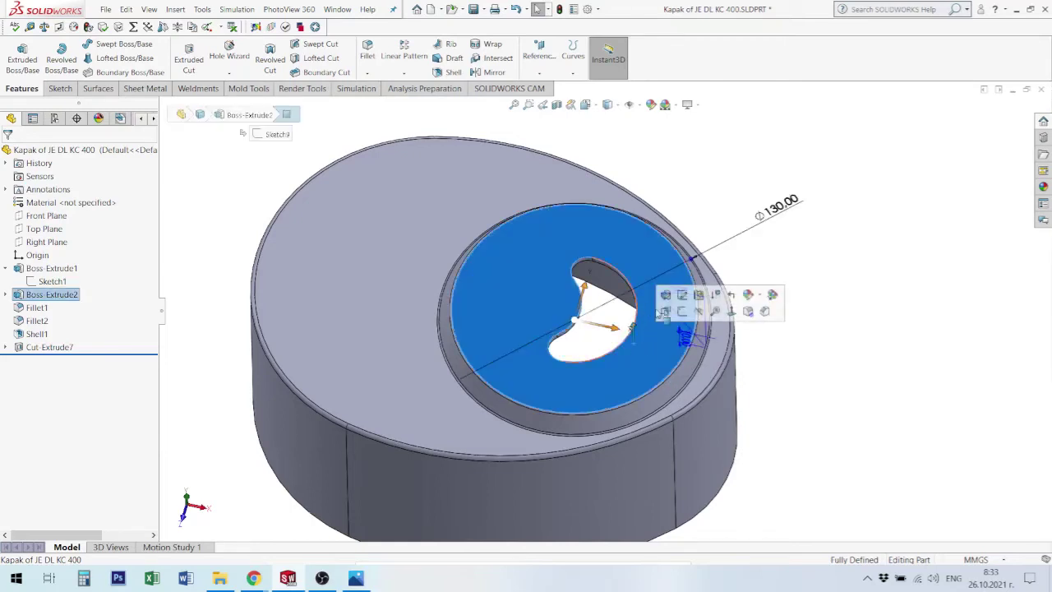
Start a sketch on the boss top and convert the kidney hole's edges into it.
click(682, 311)
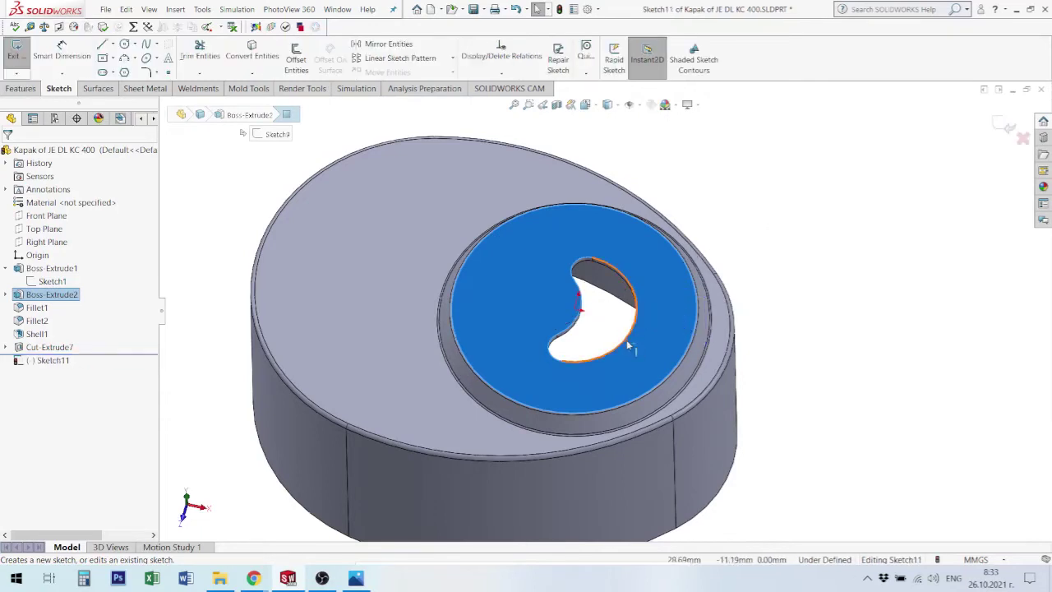
click(628, 347)
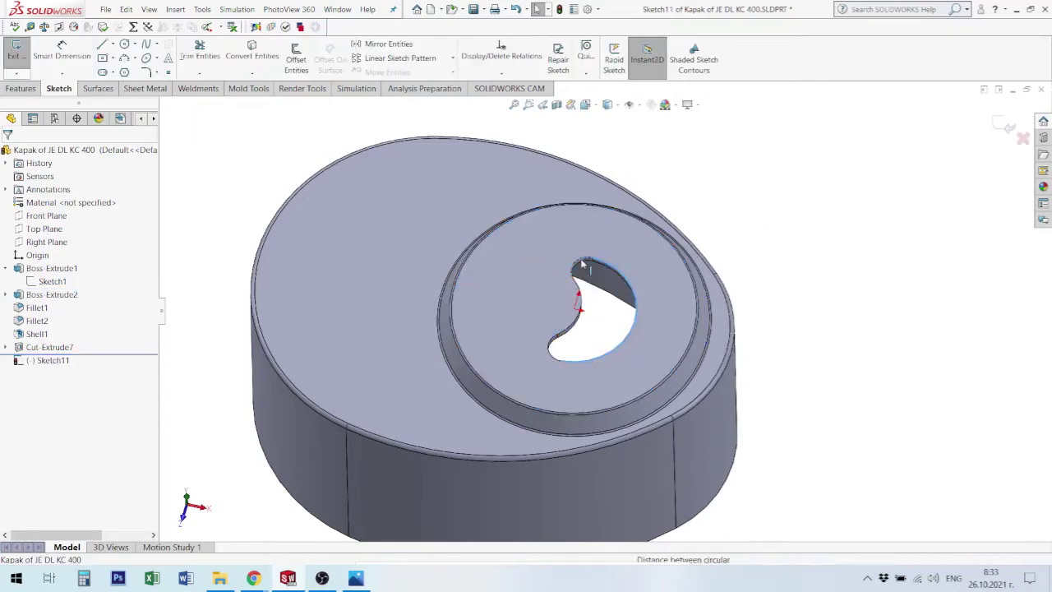
ctrl+click(579, 289)
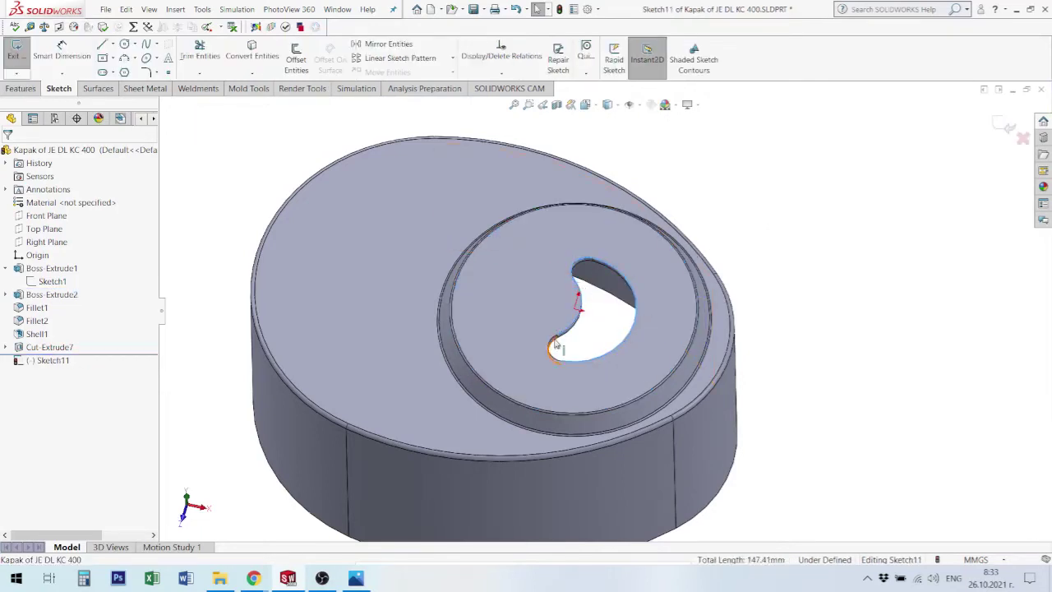
ctrl+click(552, 345)
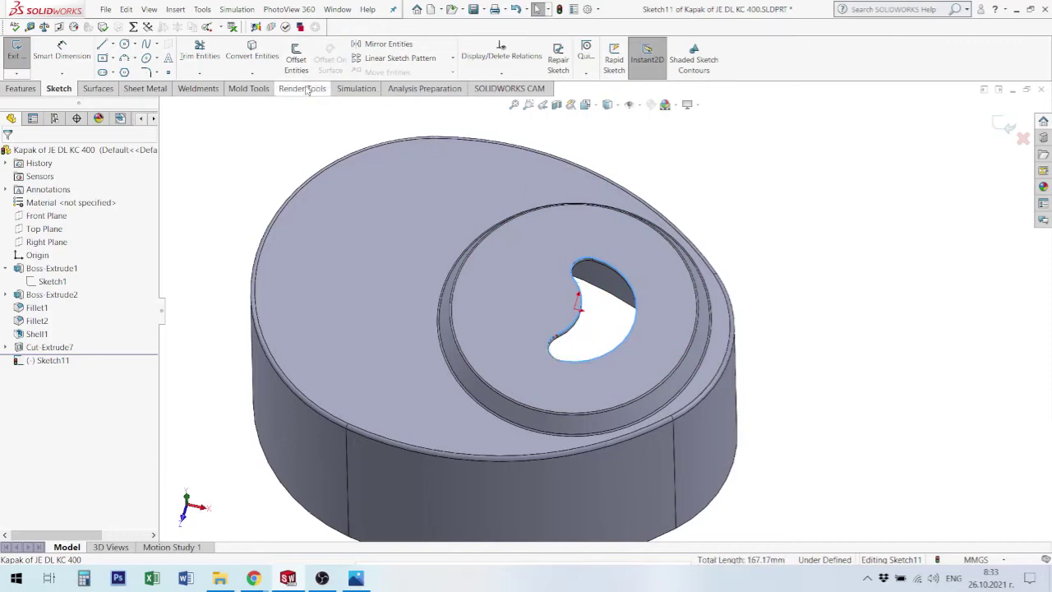
click(254, 51)
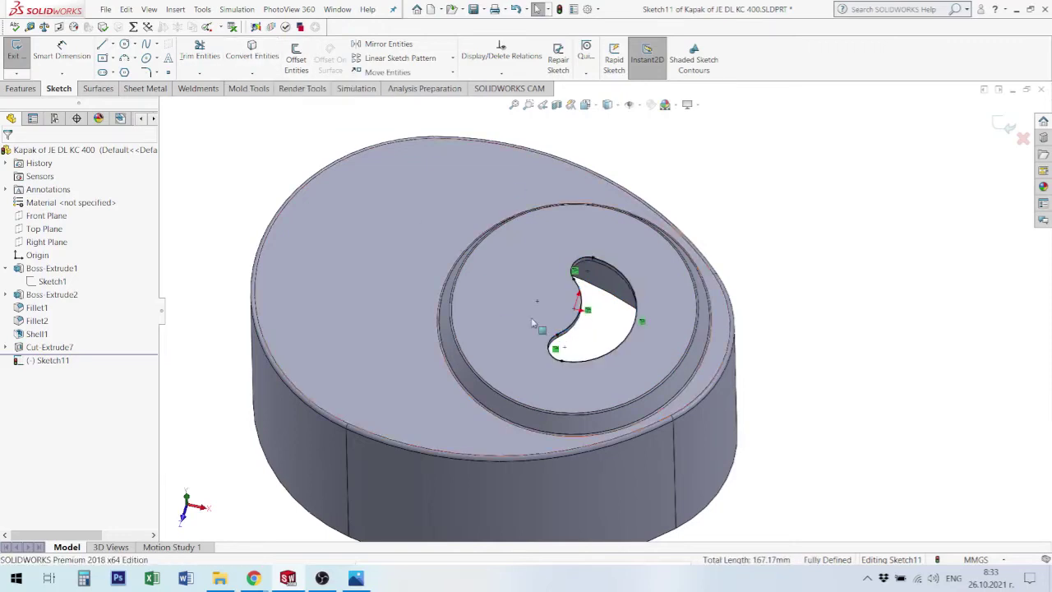
Offset the converted kidney outline 3.00 mm outward.
mouse_move(442, 125)
mouse_down()
mouse_move(580, 365)
mouse_move(667, 406)
mouse_up()
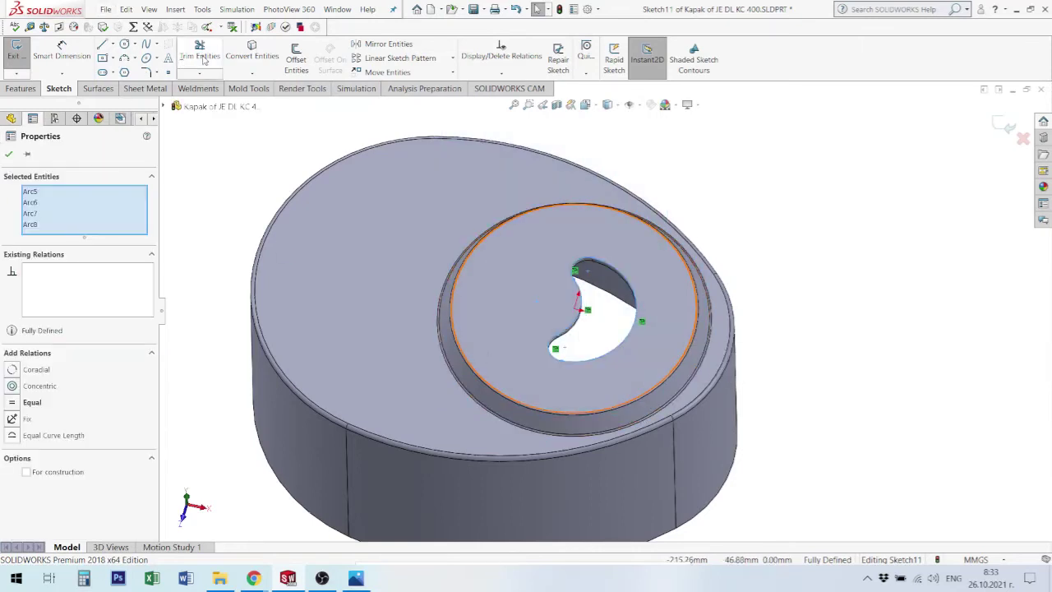
click(296, 59)
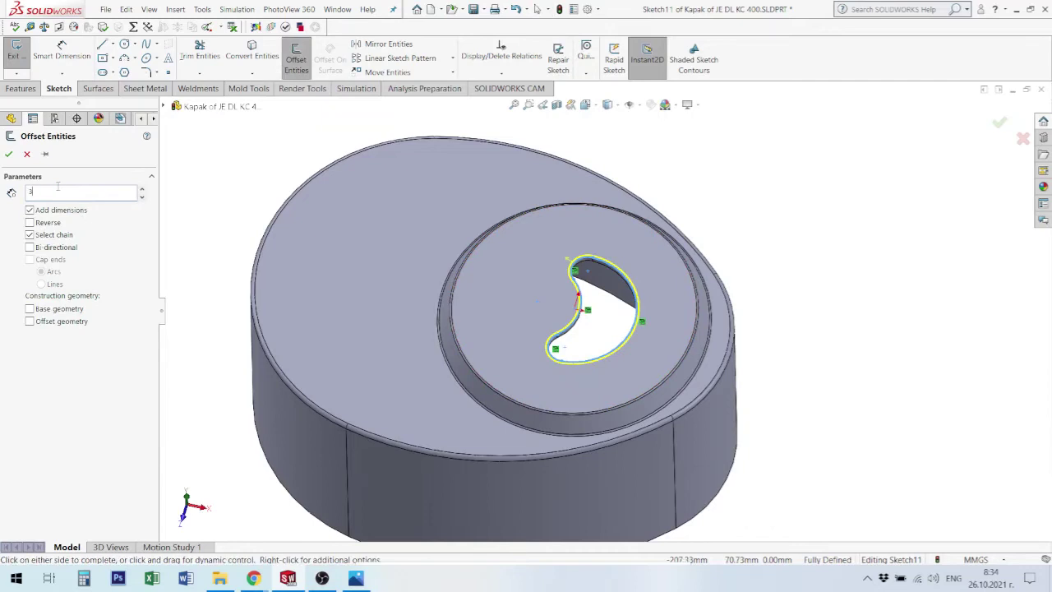
scroll(58, 187, up, 2)
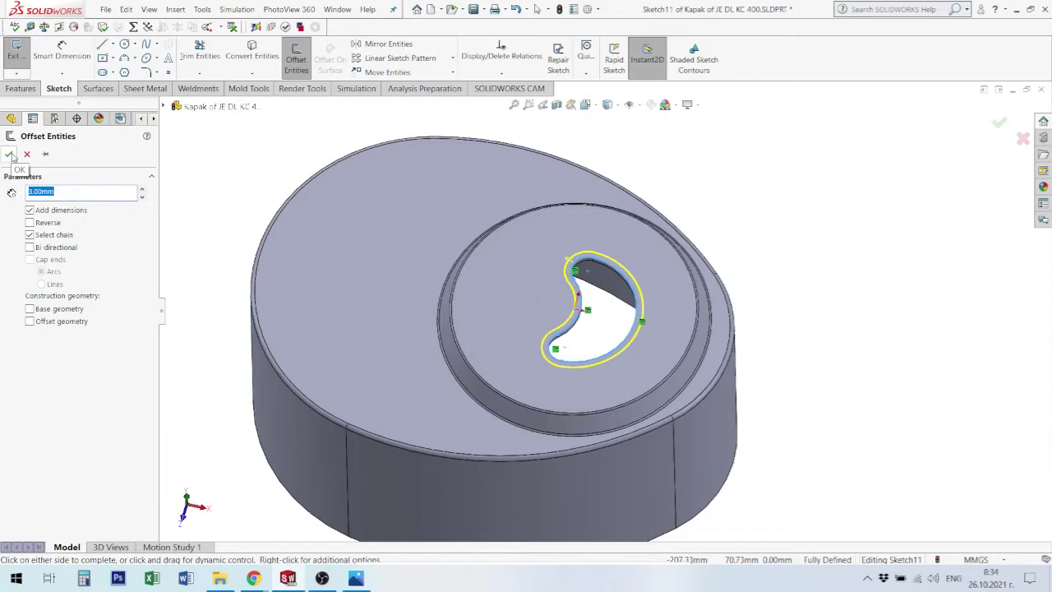
click(9, 155)
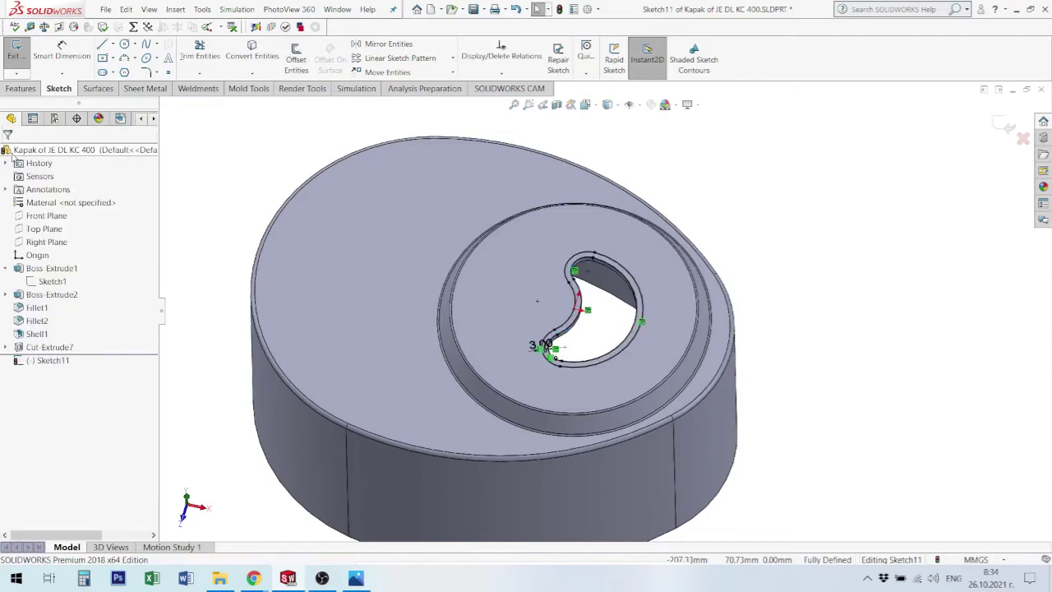
middle_drag(682, 401, 228, 122)
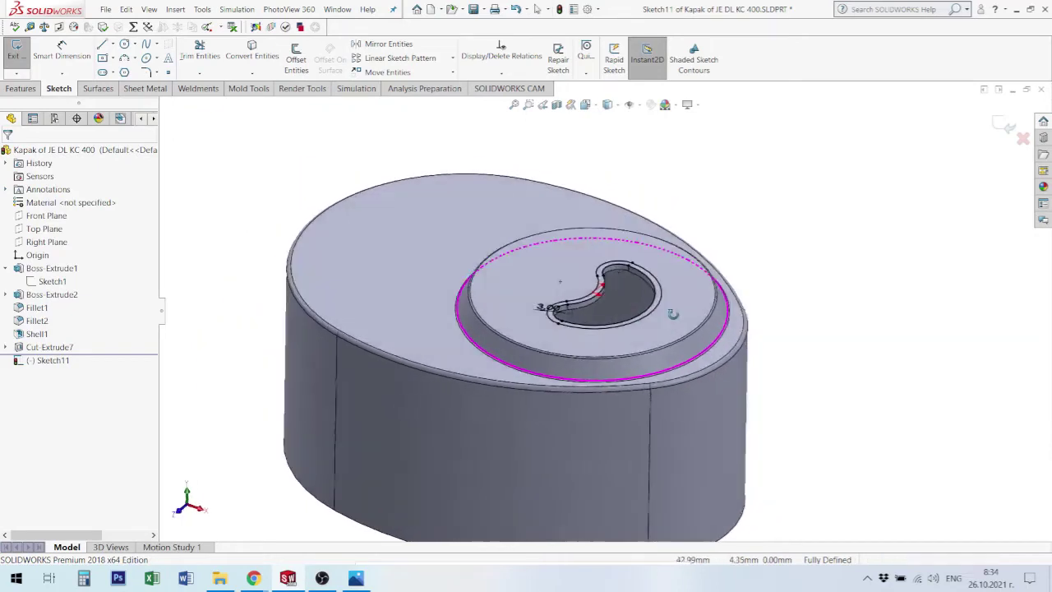
Start an Extruded Boss/Base of Sketch11's ring, glancing at the juicer photo meanwhile.
click(19, 88)
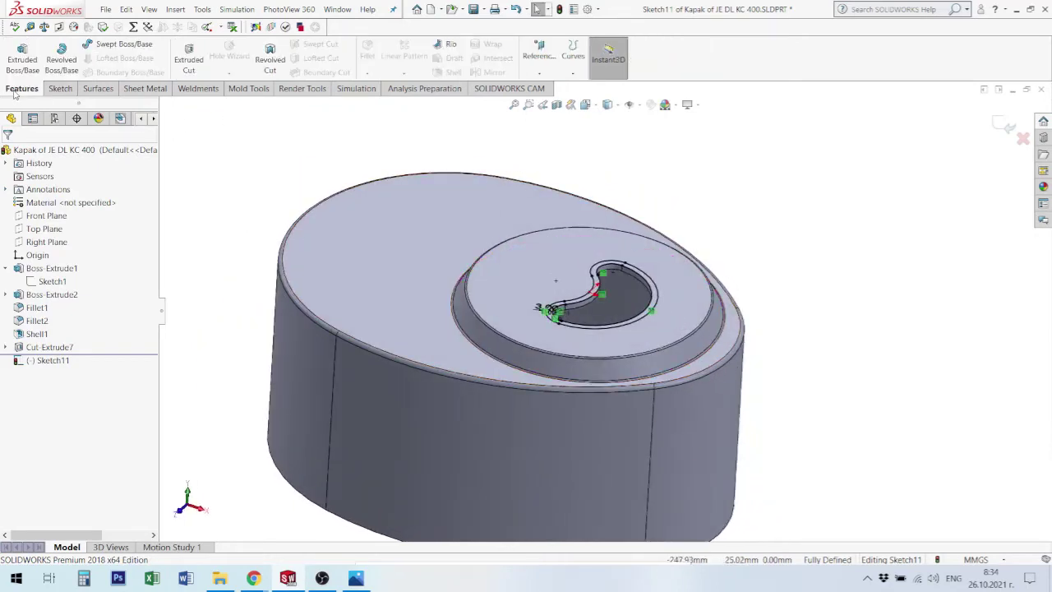
click(25, 59)
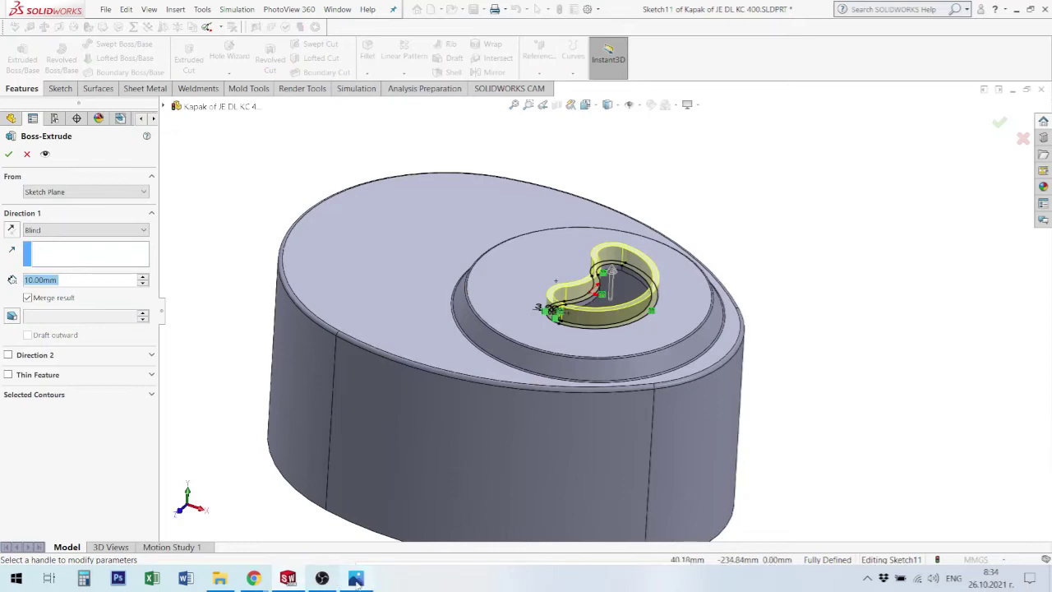
click(357, 580)
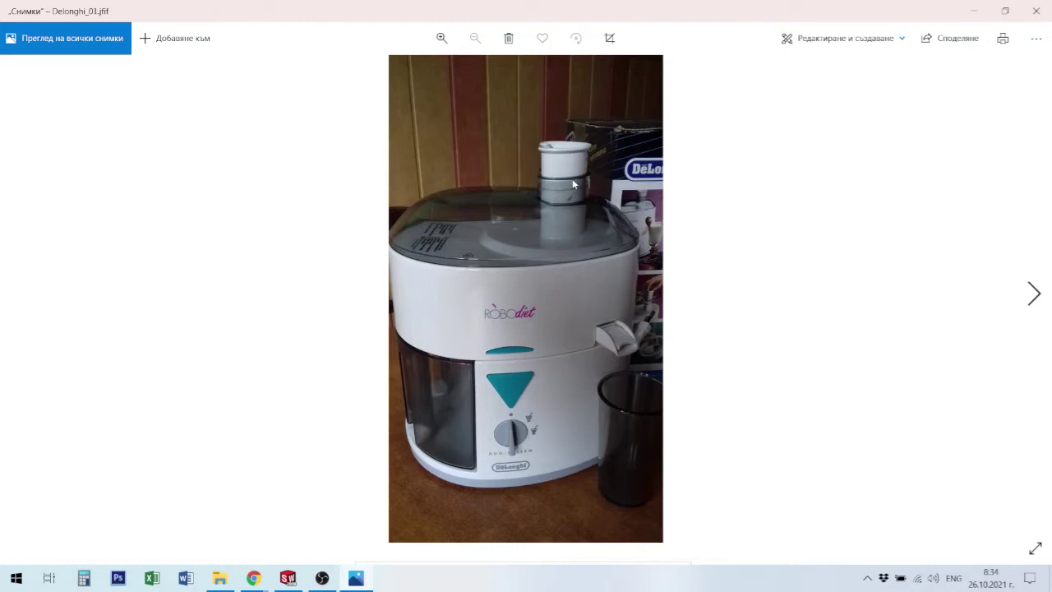
click(362, 579)
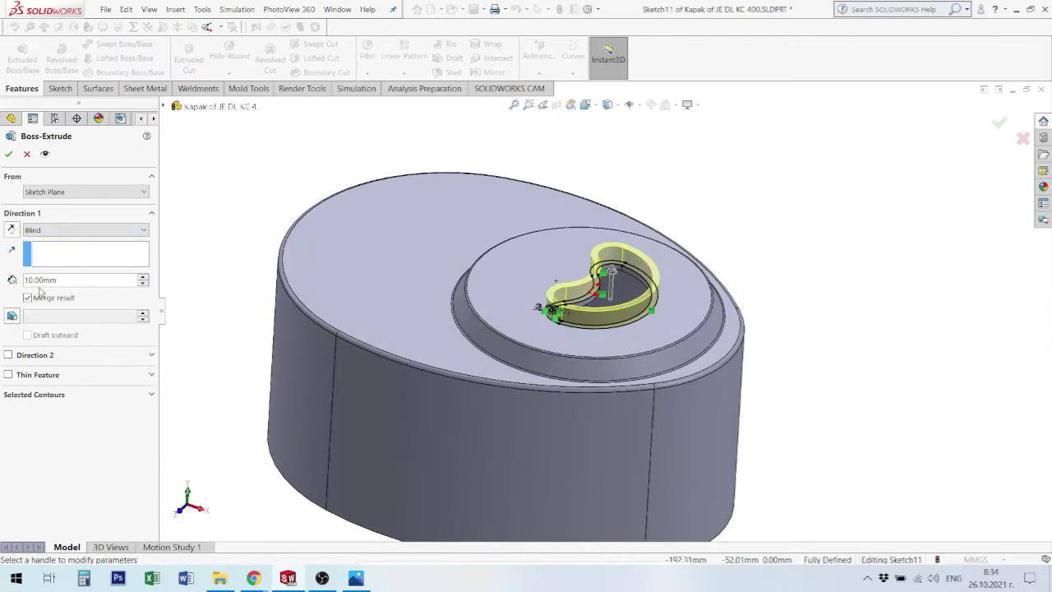
Set the boss extrusion's Direction 1 depth to 50 mm.
click(82, 282)
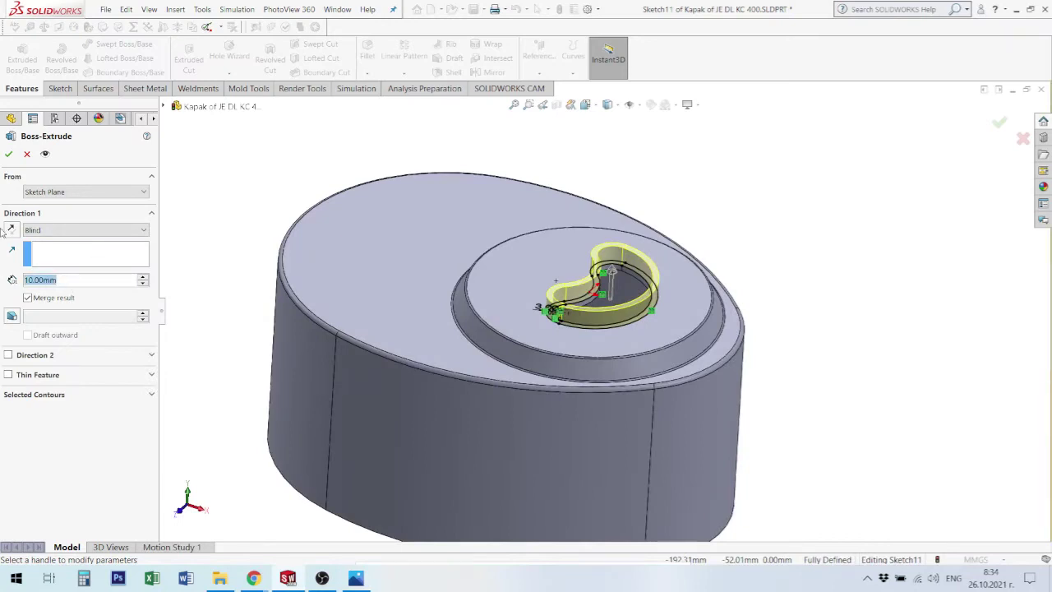
text(50)
key(Return)
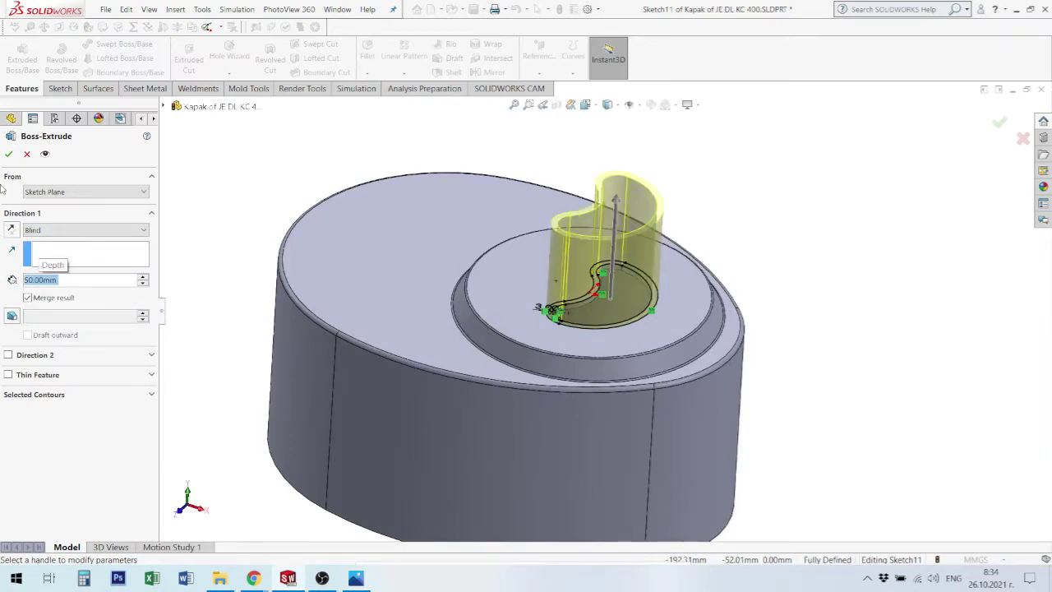
scroll(625, 424, down, 3)
middle_drag(625, 425, 663, 138)
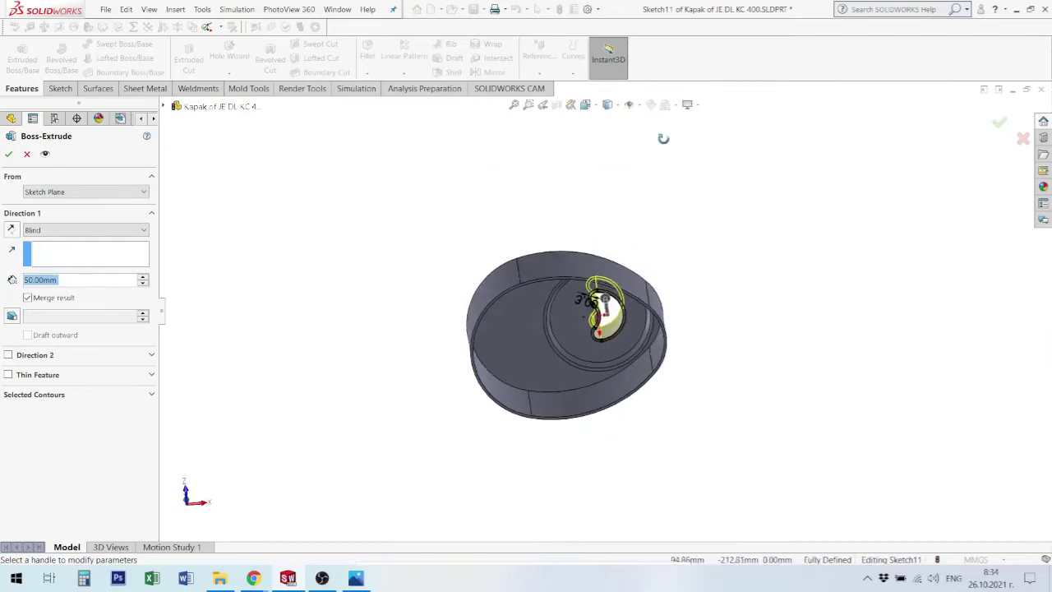
Enable Direction 2 with a 50 mm depth and confirm the two-way extrusion.
click(8, 355)
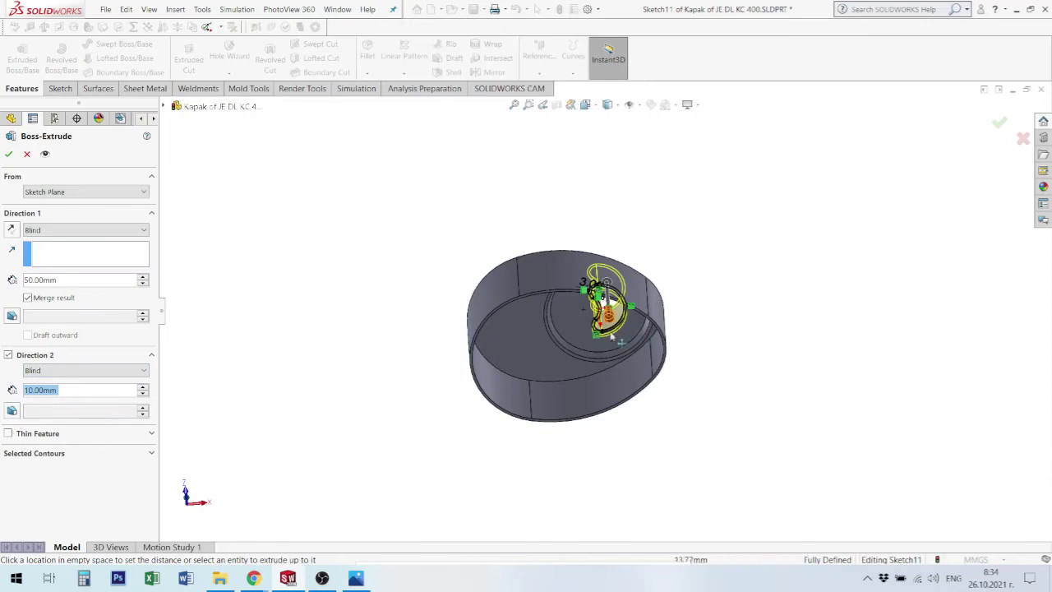
scroll(608, 312, down, 5)
scroll(609, 336, up, 2)
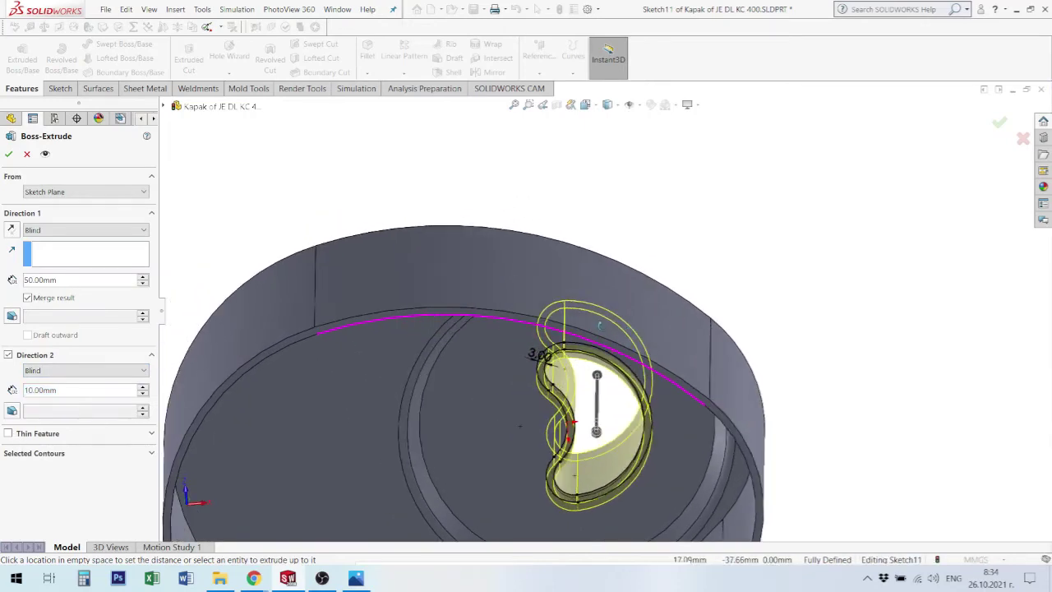
scroll(604, 378, up, 3)
scroll(608, 370, up, 2)
middle_drag(609, 371, 608, 344)
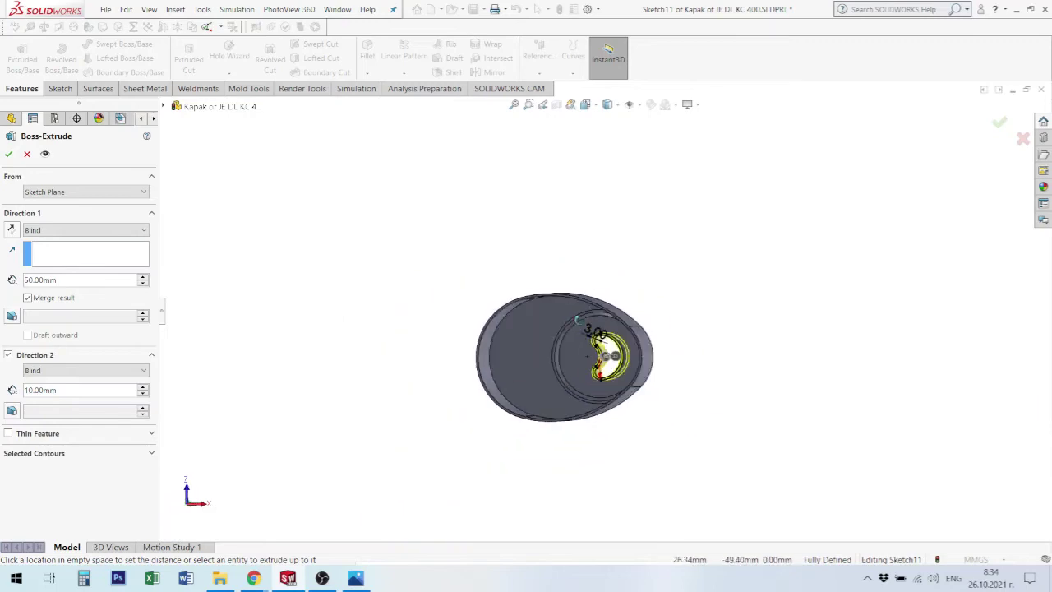
scroll(608, 341, down, 2)
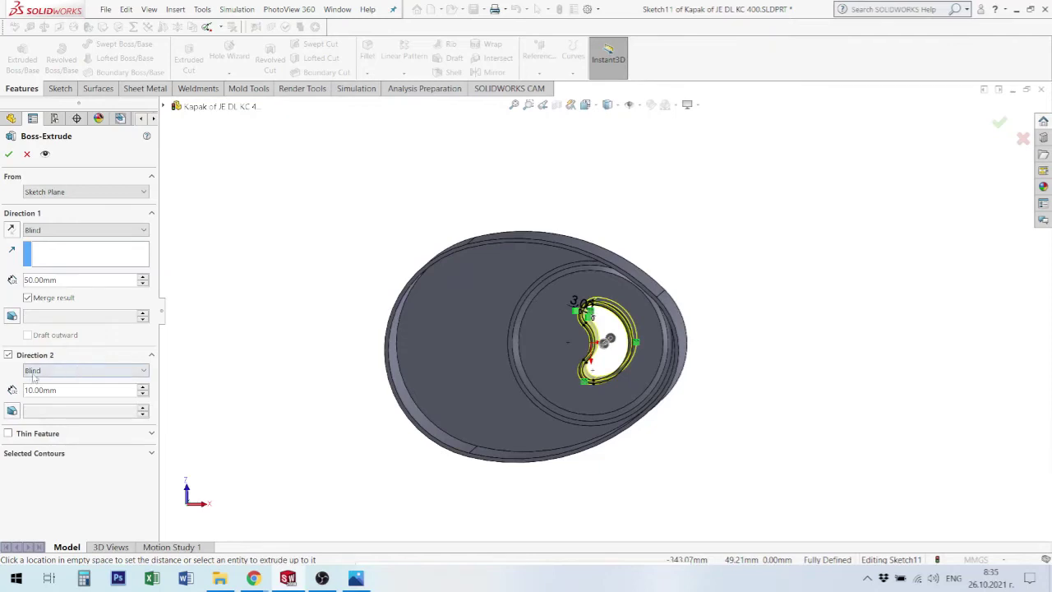
mouse_move(679, 395)
middle_down()
mouse_move(671, 189)
mouse_move(725, 373)
middle_up()
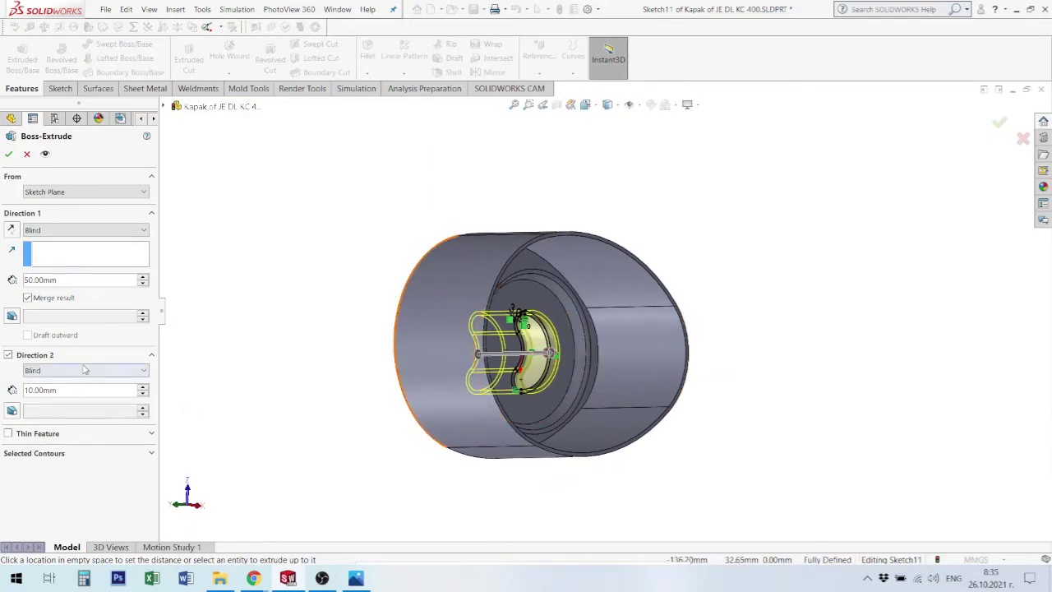
click(84, 392)
drag(85, 388, 10, 388)
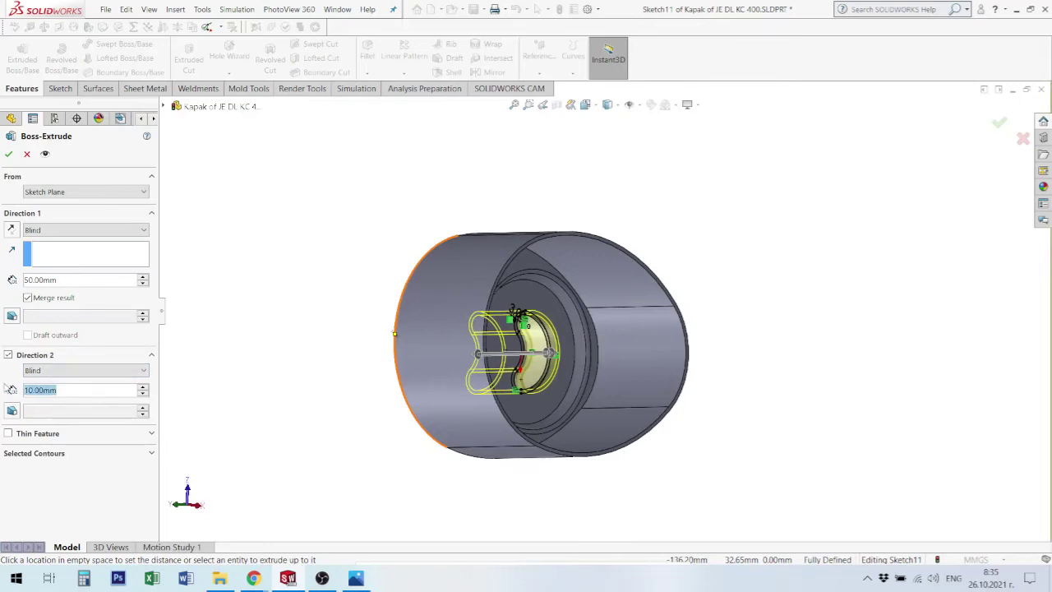
text(50)
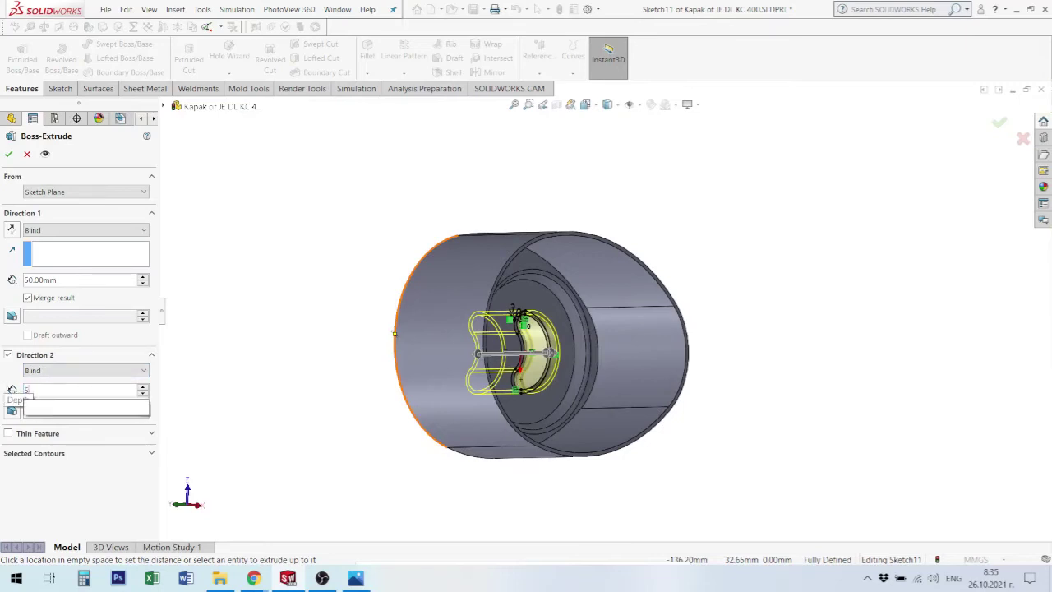
key(Return)
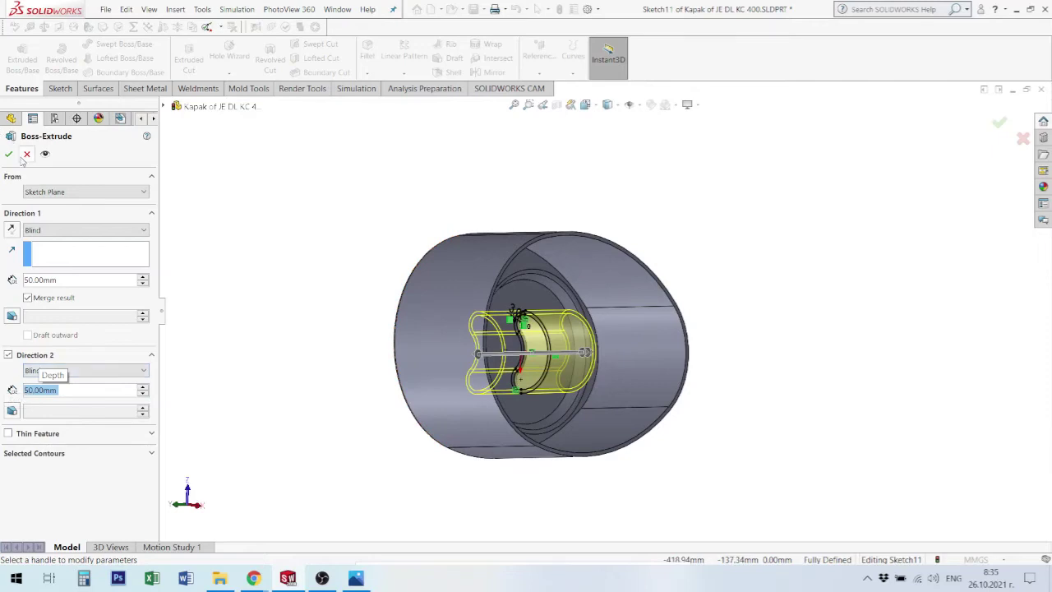
click(9, 154)
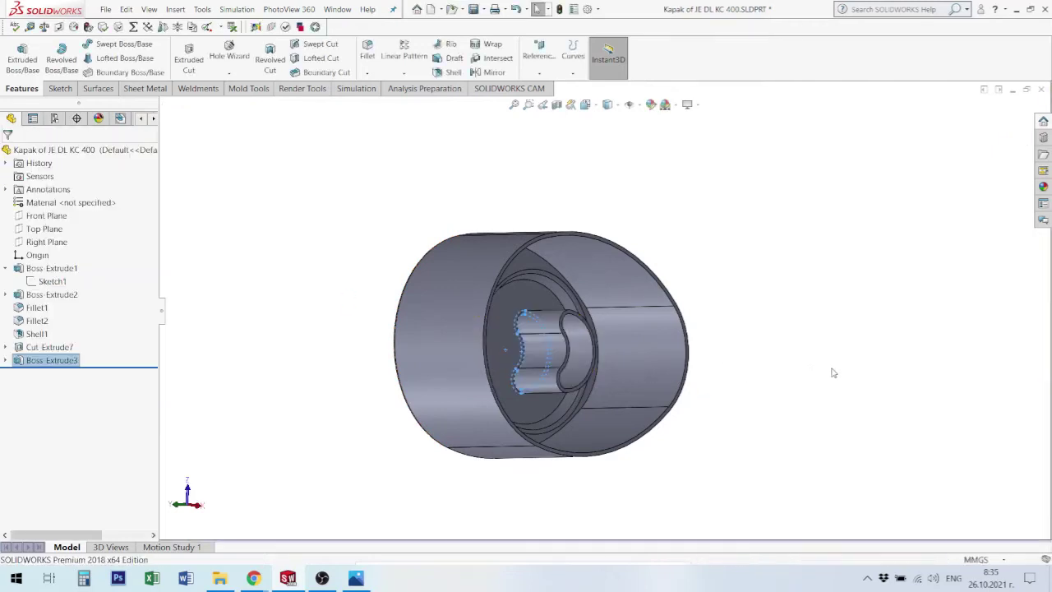
Orbit around the lid and kidney chute, then bring up the juicer reference photo.
mouse_move(504, 337)
middle_down()
mouse_move(479, 357)
mouse_move(376, 353)
mouse_move(380, 391)
mouse_move(395, 327)
middle_up()
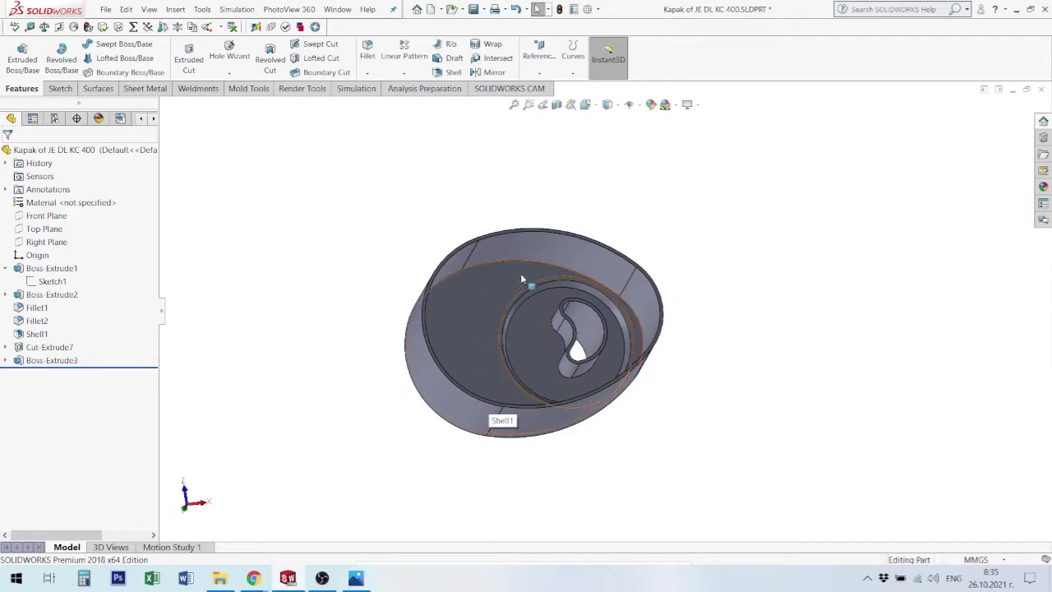
mouse_move(451, 299)
middle_down()
mouse_move(427, 296)
mouse_move(494, 294)
middle_up()
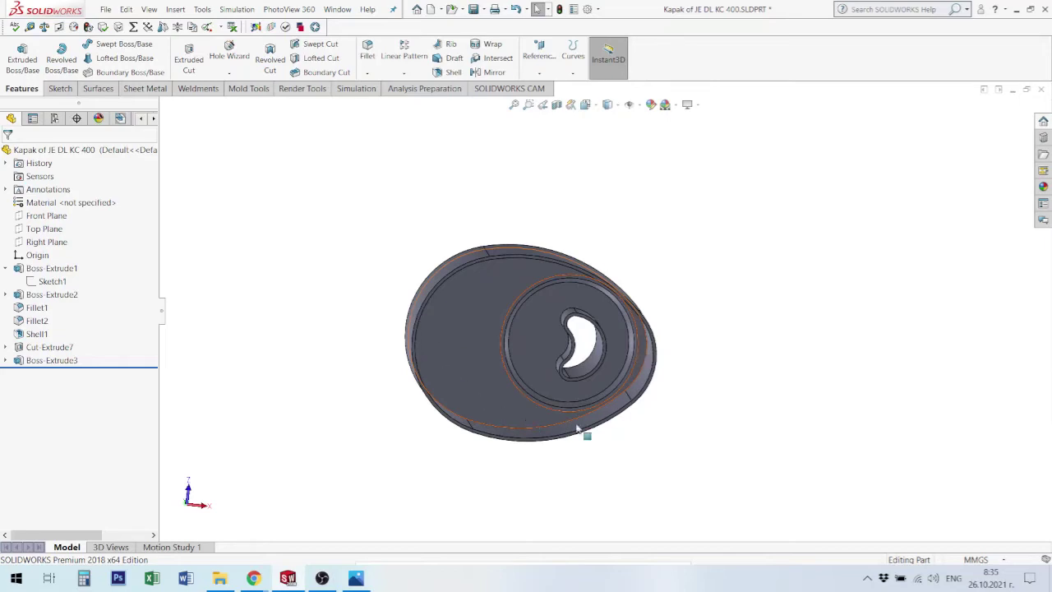
middle_drag(573, 294, 512, 326)
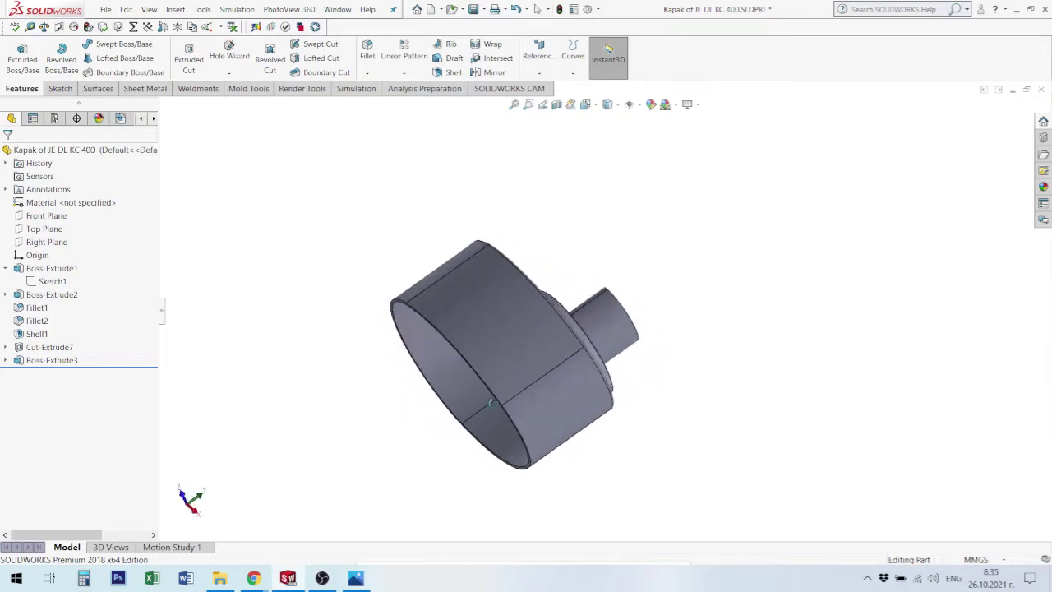
middle_drag(481, 409, 556, 424)
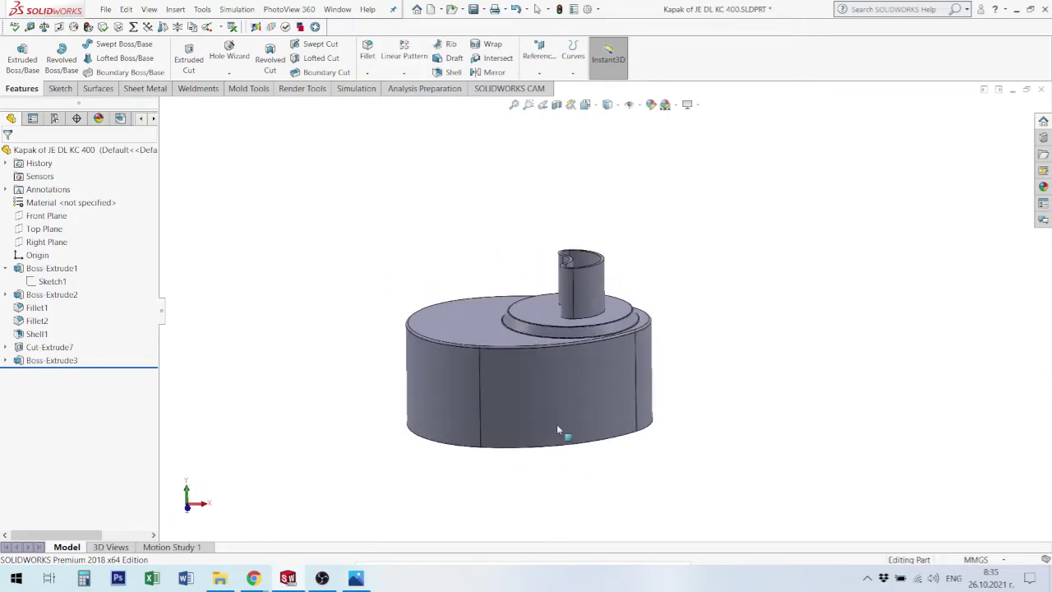
click(356, 578)
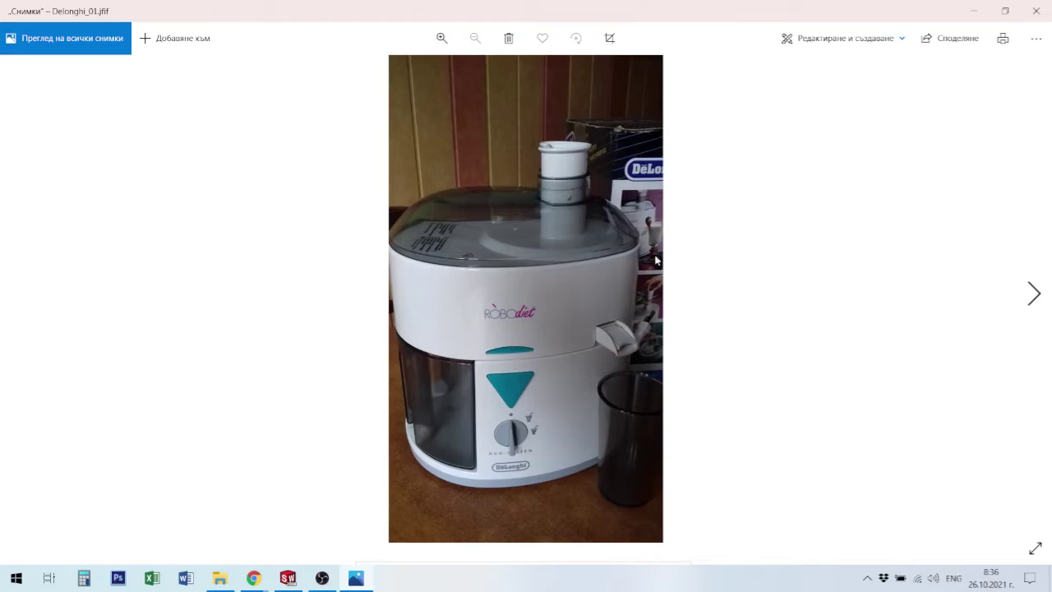
Minimize the Delonghi_01.jfif juicer photo in Windows Photos to bring back the SOLIDWORKS lid part.
click(983, 21)
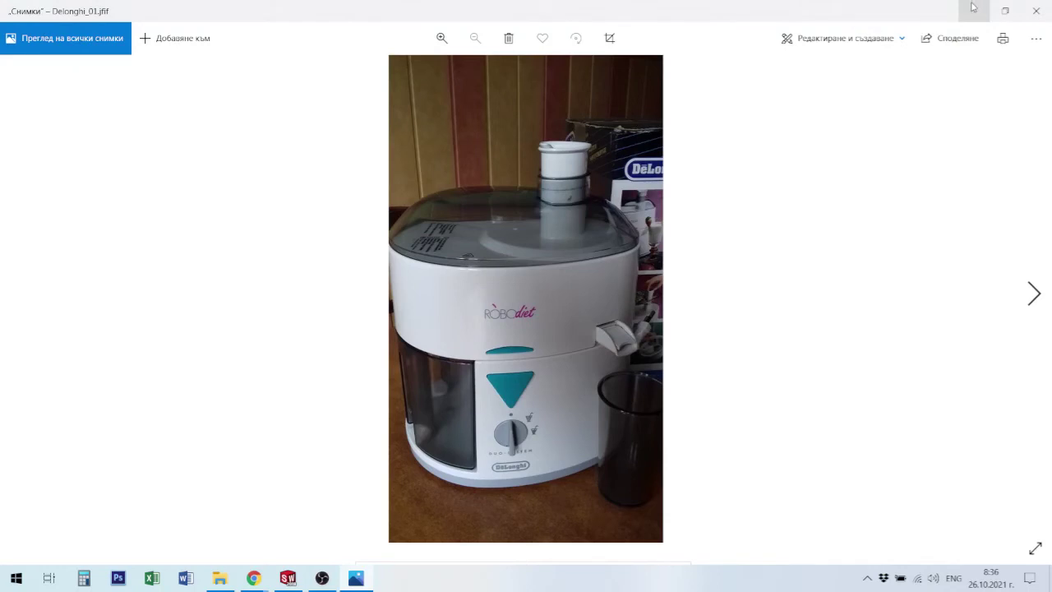
click(356, 577)
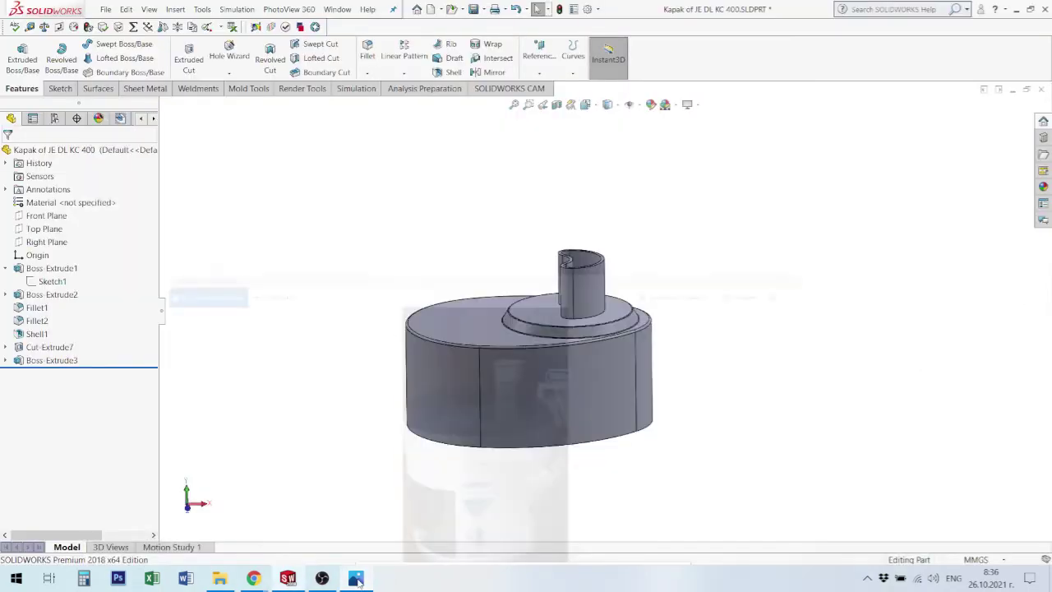
Orbit the lid from several angles to inspect the raised ring and kidney-shaped opening, with Front Plane selected.
mouse_move(564, 425)
middle_down()
mouse_move(560, 452)
mouse_move(575, 458)
mouse_move(561, 479)
mouse_move(573, 466)
mouse_move(570, 428)
mouse_move(543, 418)
mouse_move(548, 446)
middle_up()
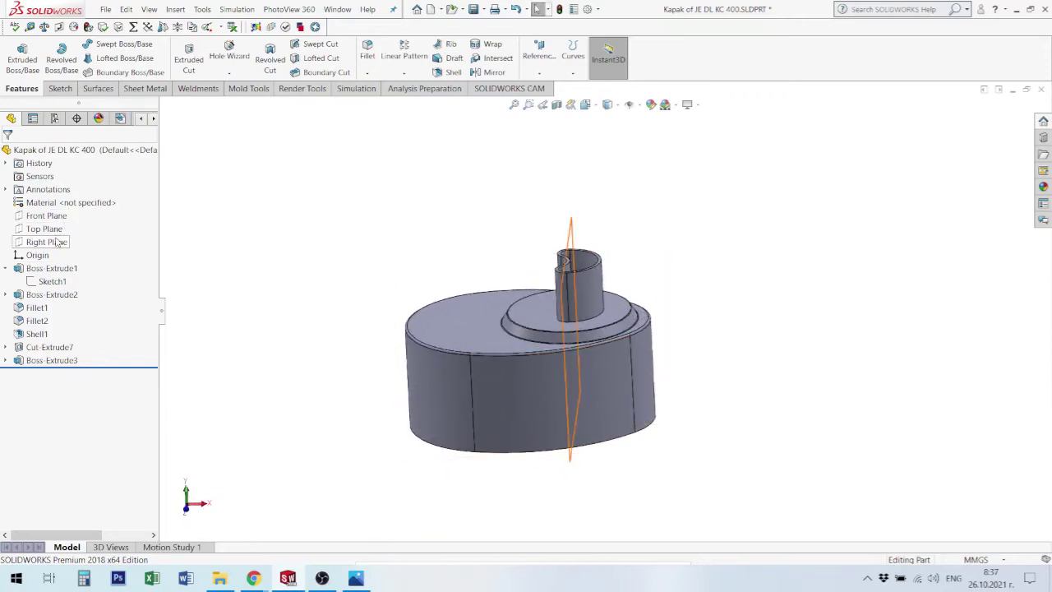
click(46, 215)
mouse_move(667, 373)
middle_down()
mouse_move(693, 315)
mouse_move(676, 324)
mouse_move(664, 308)
mouse_move(662, 317)
middle_up()
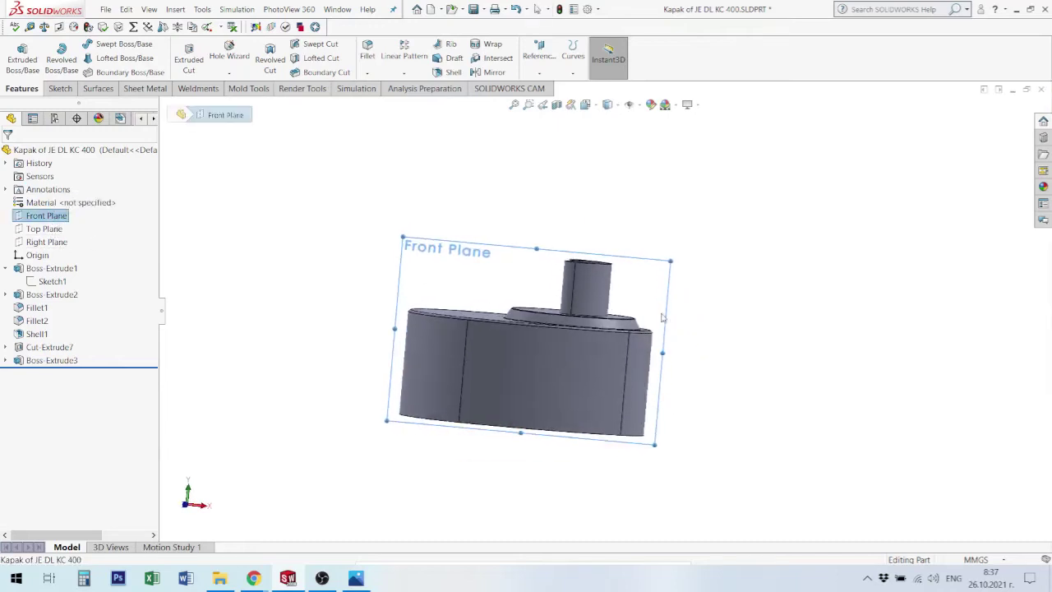
mouse_move(514, 388)
middle_down()
mouse_move(501, 494)
mouse_move(488, 389)
mouse_move(502, 383)
mouse_move(489, 374)
mouse_move(500, 430)
mouse_move(514, 333)
mouse_move(486, 315)
mouse_move(510, 403)
mouse_move(491, 366)
middle_up()
scroll(489, 374, down, 2)
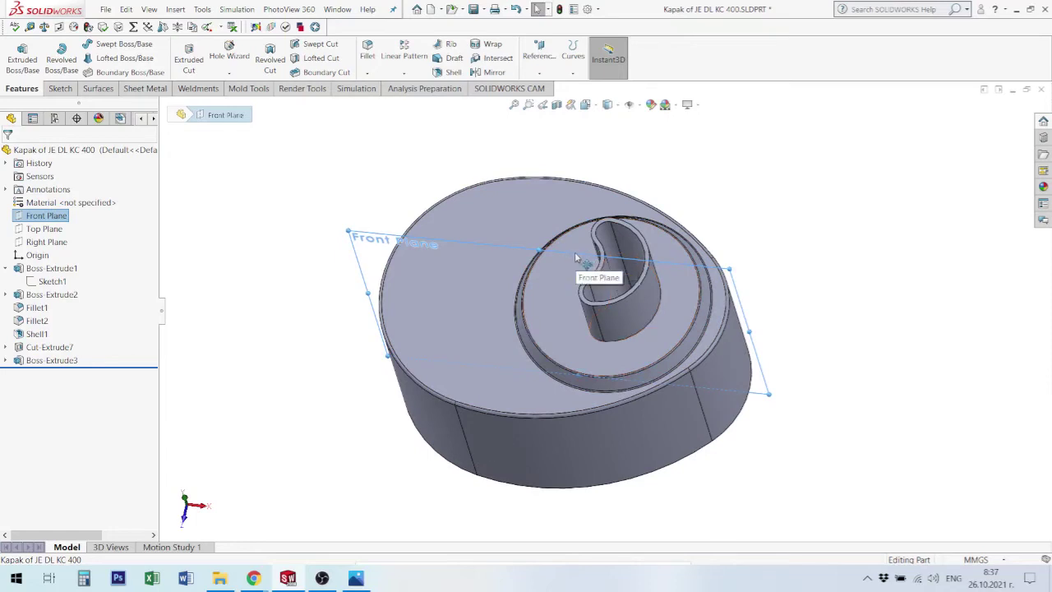
middle_drag(544, 460, 548, 387)
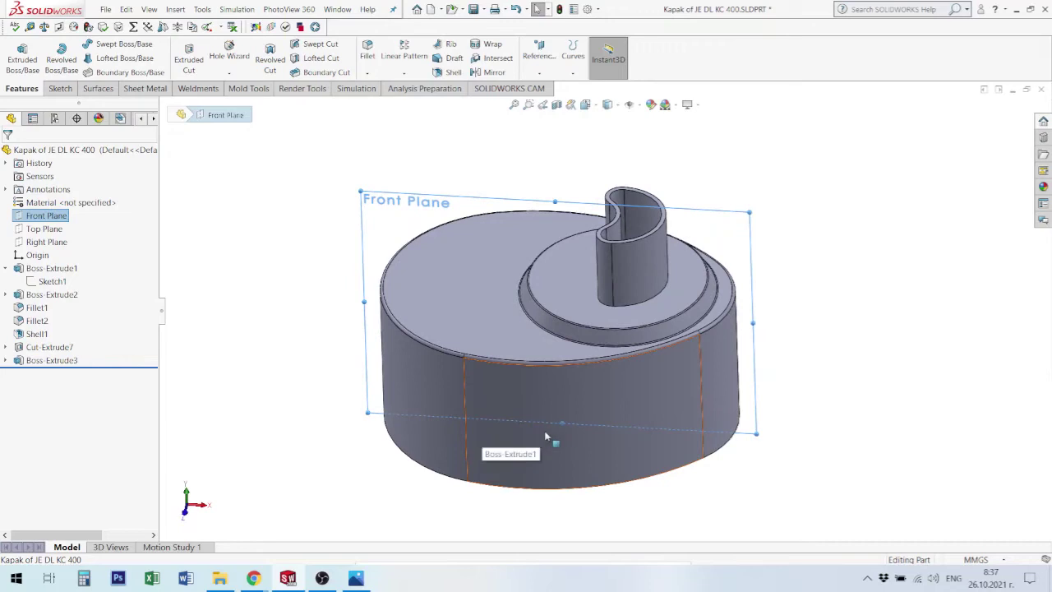
mouse_move(539, 443)
middle_down()
mouse_move(514, 526)
mouse_move(505, 504)
mouse_move(512, 486)
mouse_move(496, 488)
mouse_move(512, 519)
mouse_move(526, 493)
mouse_move(512, 503)
mouse_move(512, 477)
mouse_move(542, 485)
mouse_move(550, 501)
mouse_move(547, 477)
middle_up()
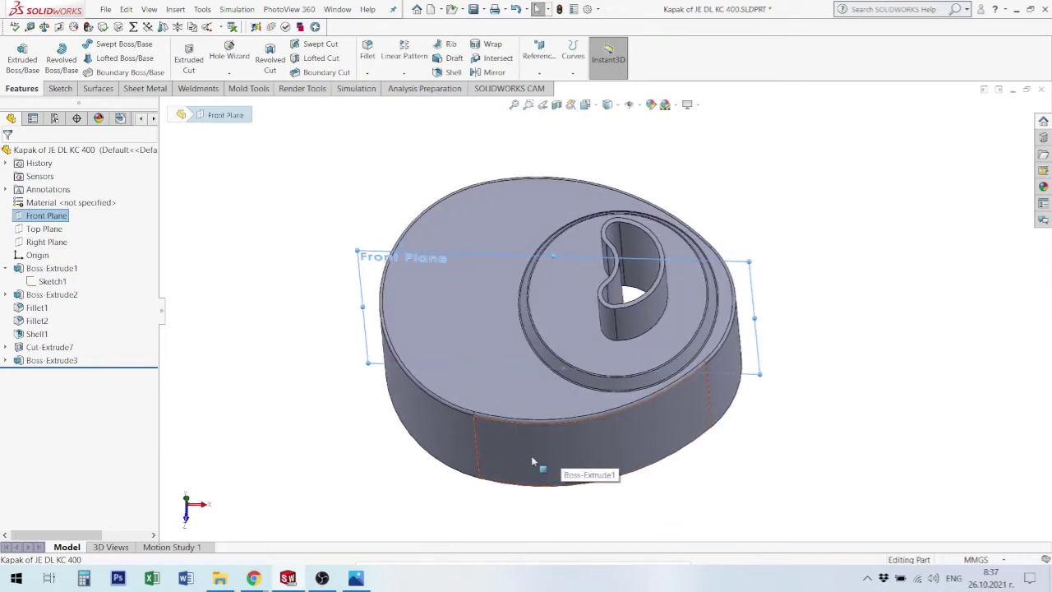
middle_drag(551, 447, 546, 376)
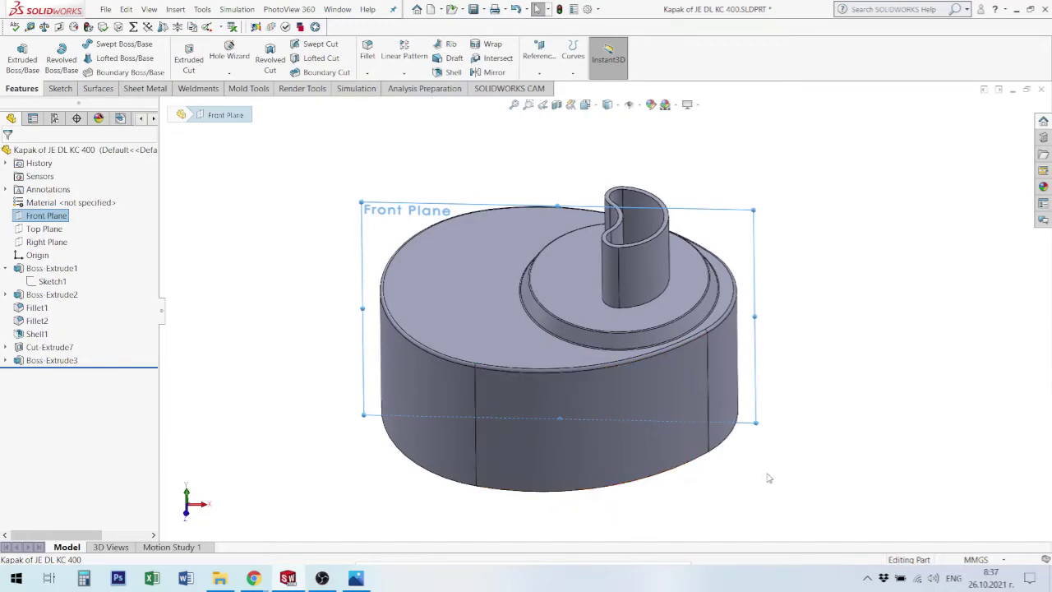
mouse_move(552, 383)
middle_down()
mouse_move(540, 395)
mouse_move(537, 460)
middle_up()
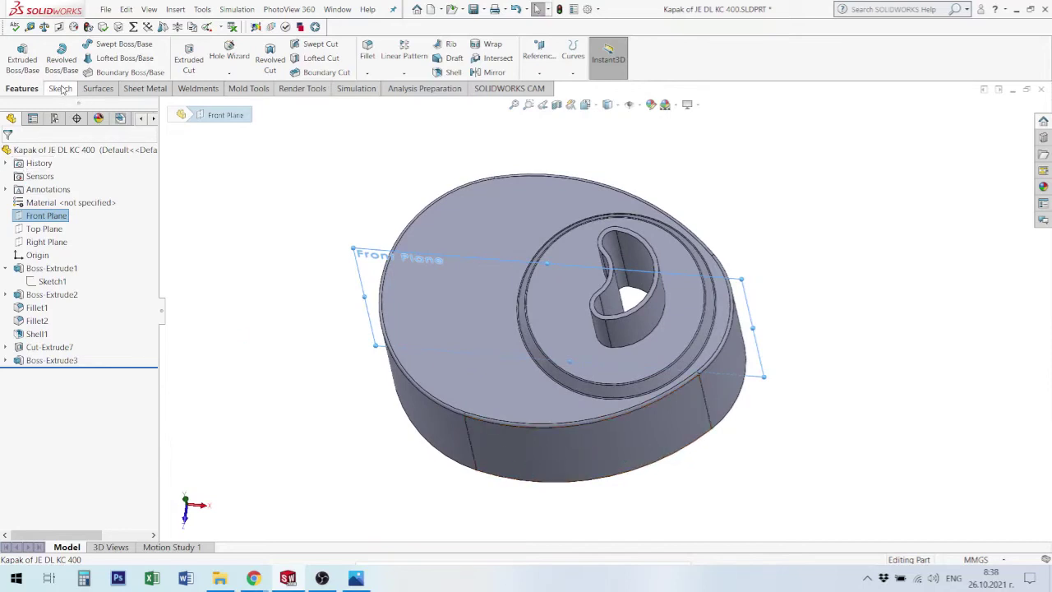
Deselect Front Plane and bring up the Sketch tab's sketch type choices.
click(304, 231)
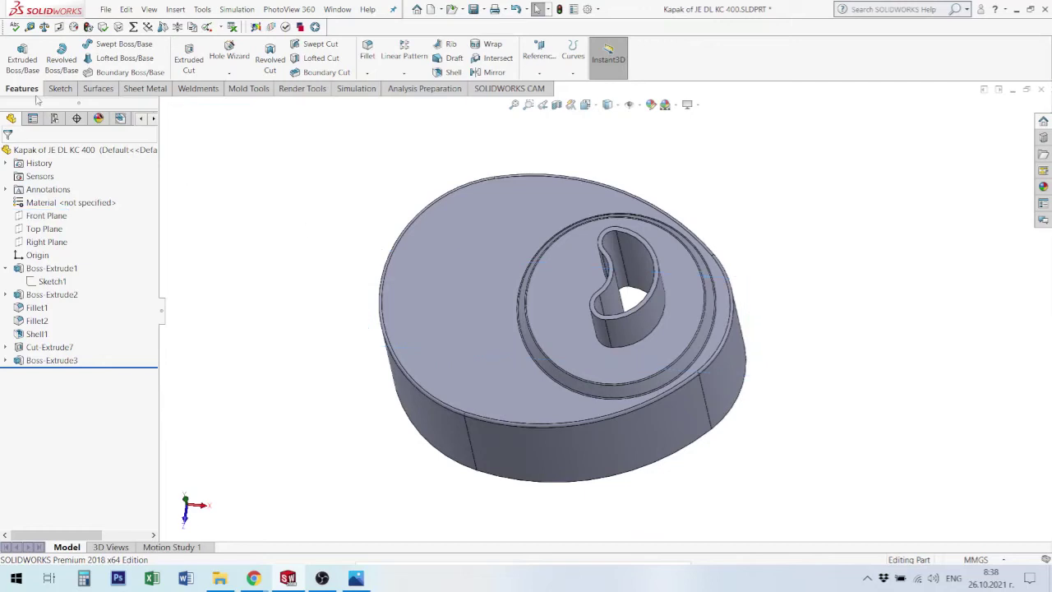
click(60, 89)
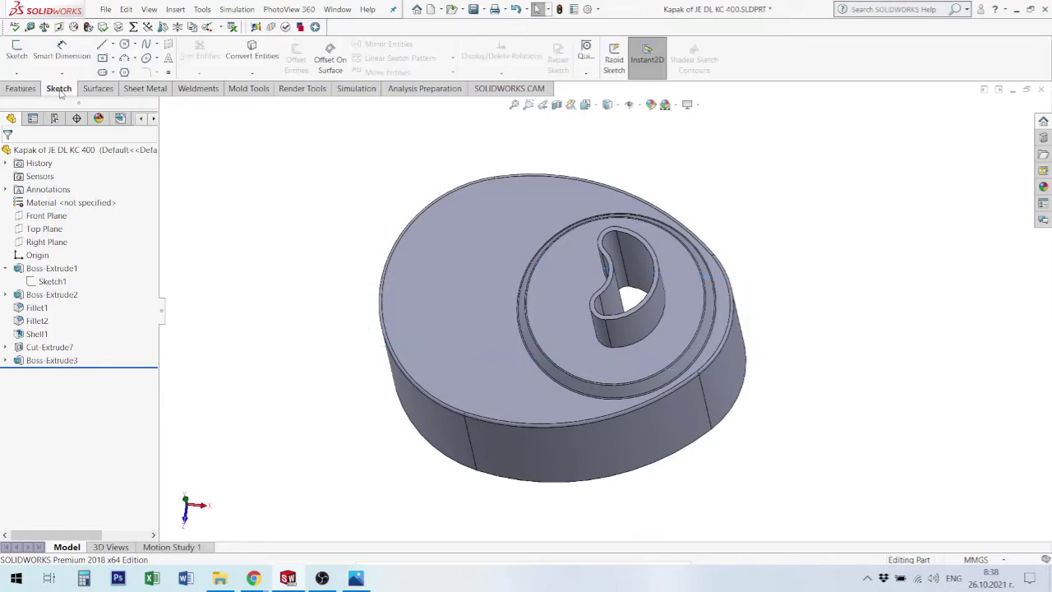
click(17, 74)
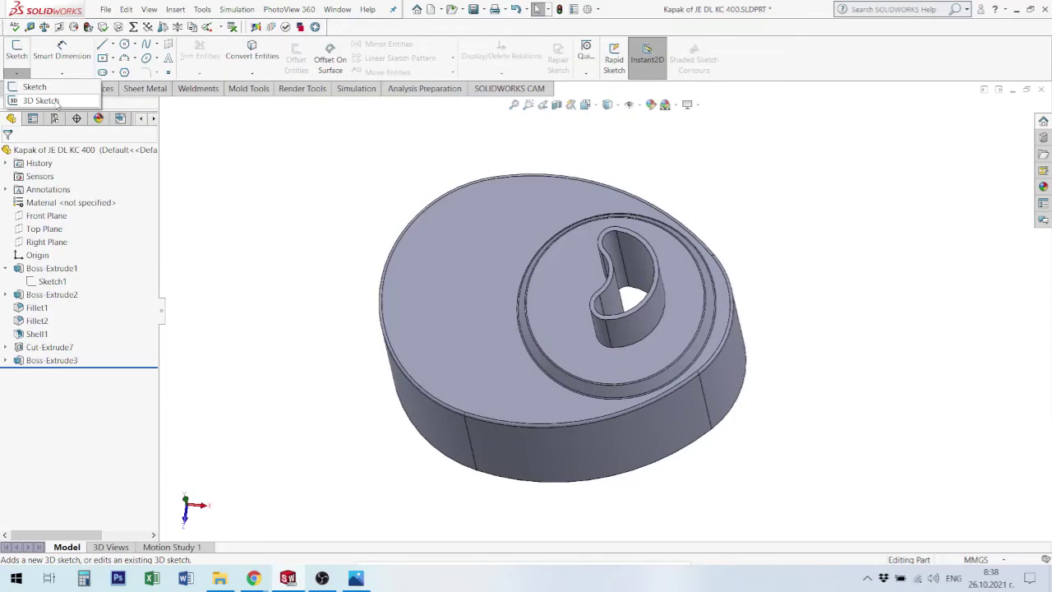
Start a 3D sketch and draw a vertical centerline down the lid's side wall.
click(41, 100)
middle_drag(721, 384, 280, 236)
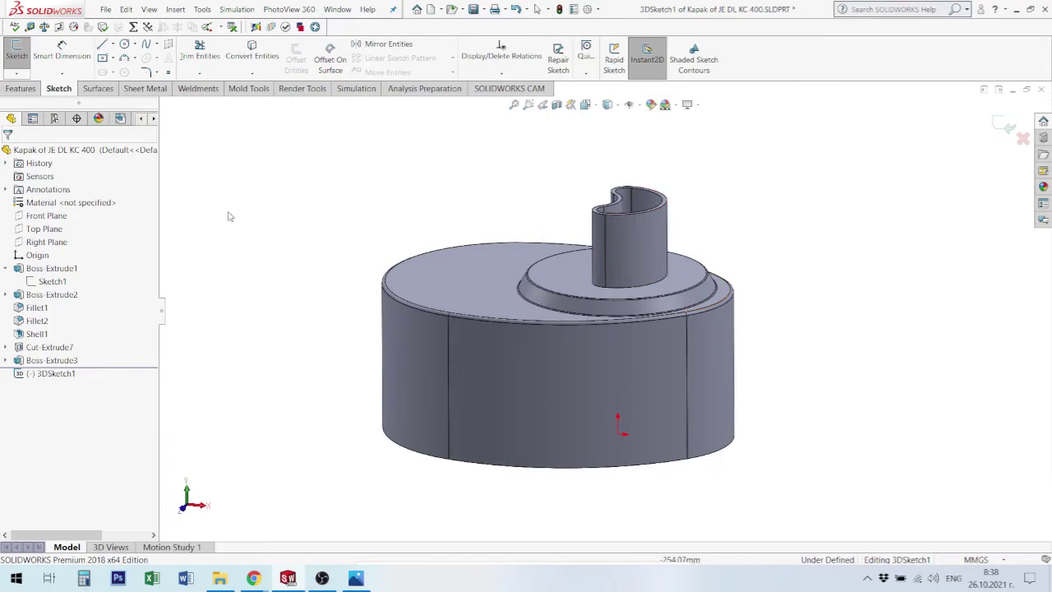
click(113, 46)
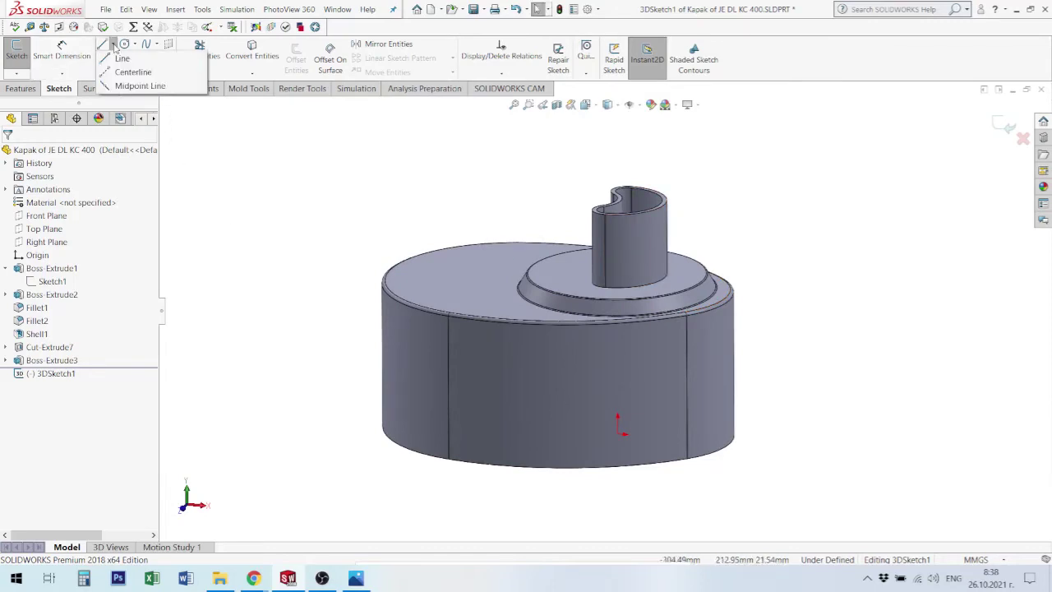
click(133, 74)
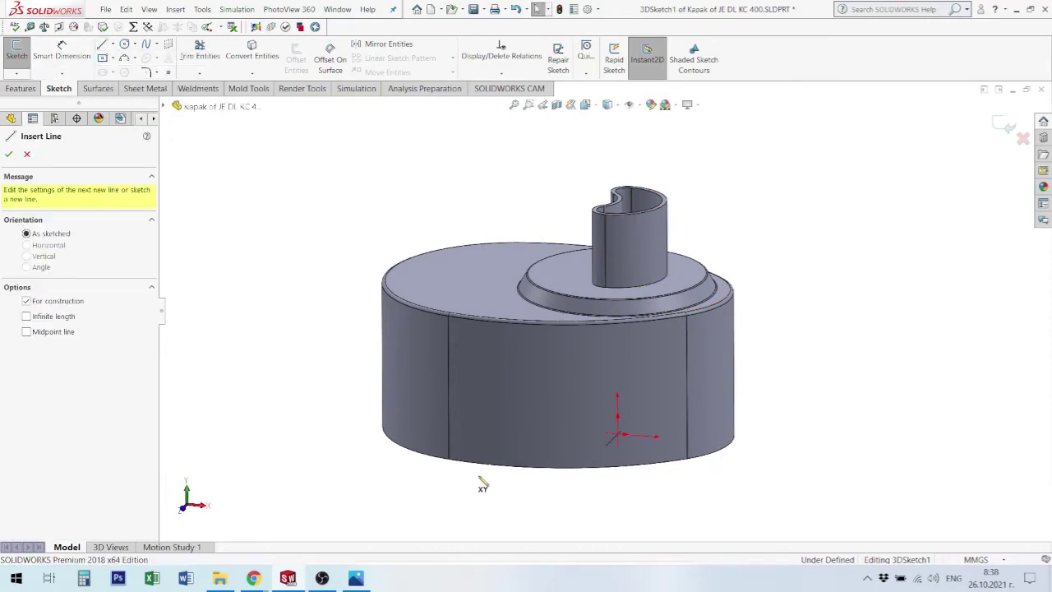
scroll(506, 337, down, 3)
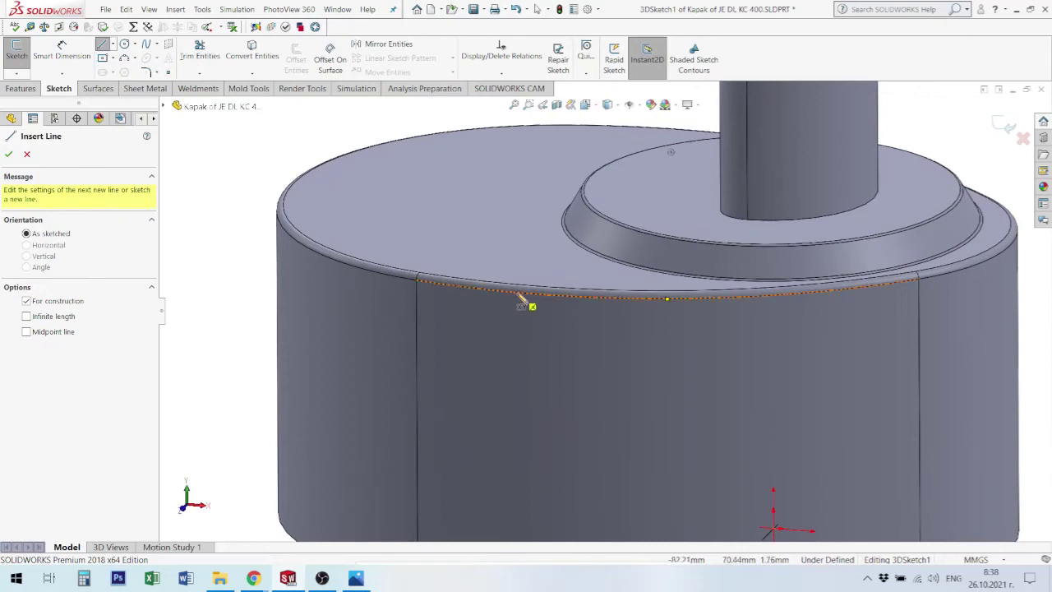
click(521, 294)
scroll(518, 436, up, 3)
scroll(530, 437, up, 2)
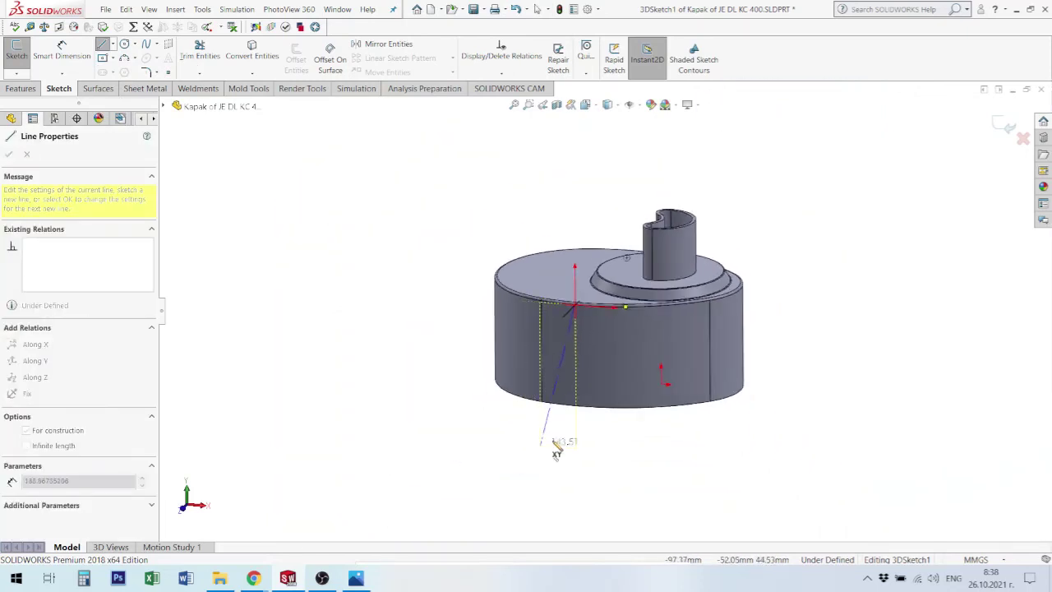
scroll(571, 406, down, 2)
scroll(587, 390, down, 4)
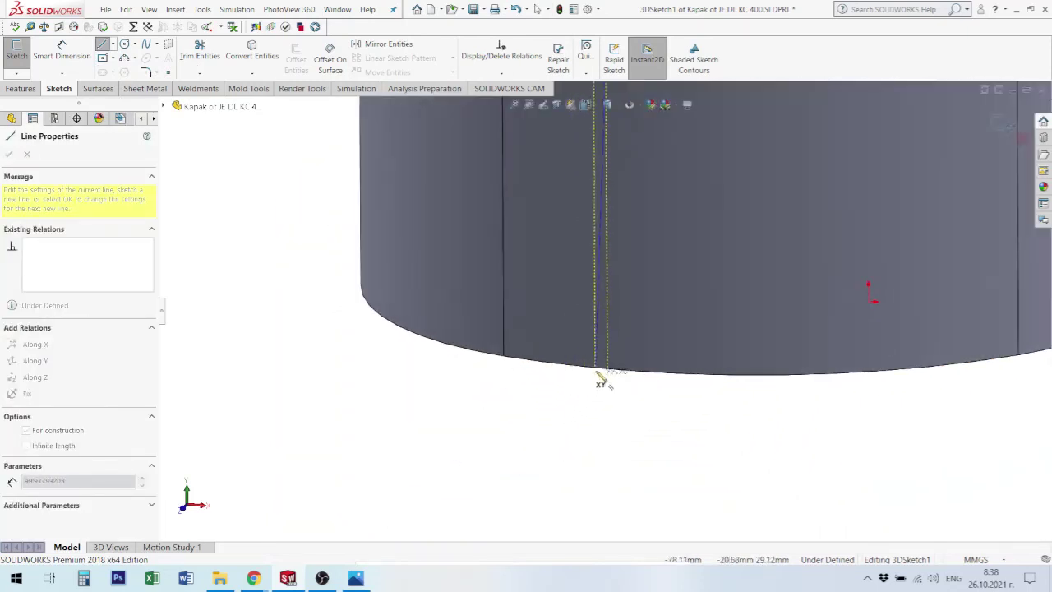
click(639, 377)
click(634, 378)
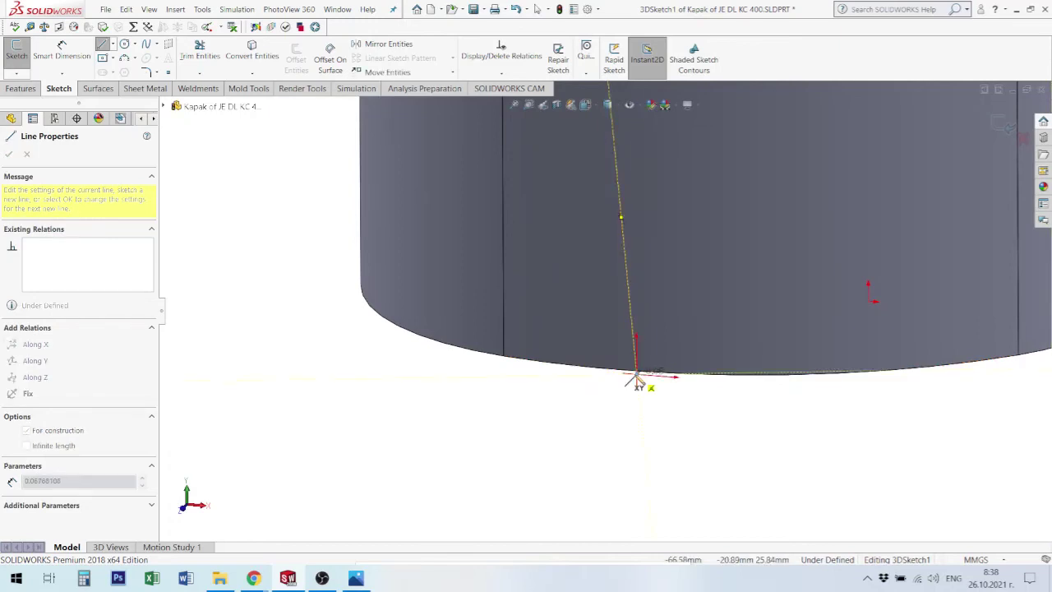
key(Escape)
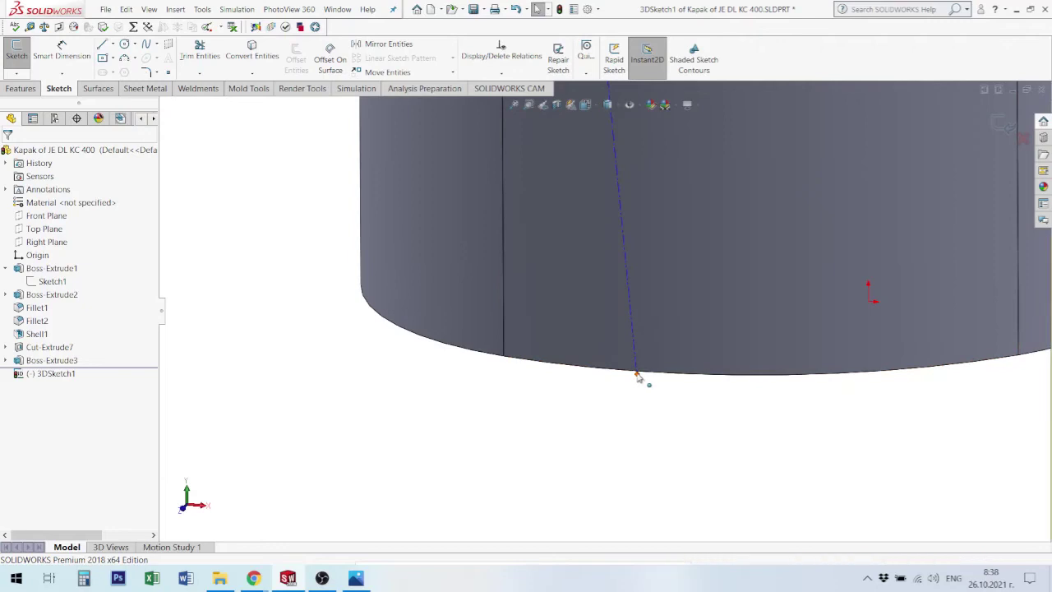
Make the centerline's bottom end coincident with the lower edge and constrain it Along Y.
click(637, 376)
ctrl+click(654, 374)
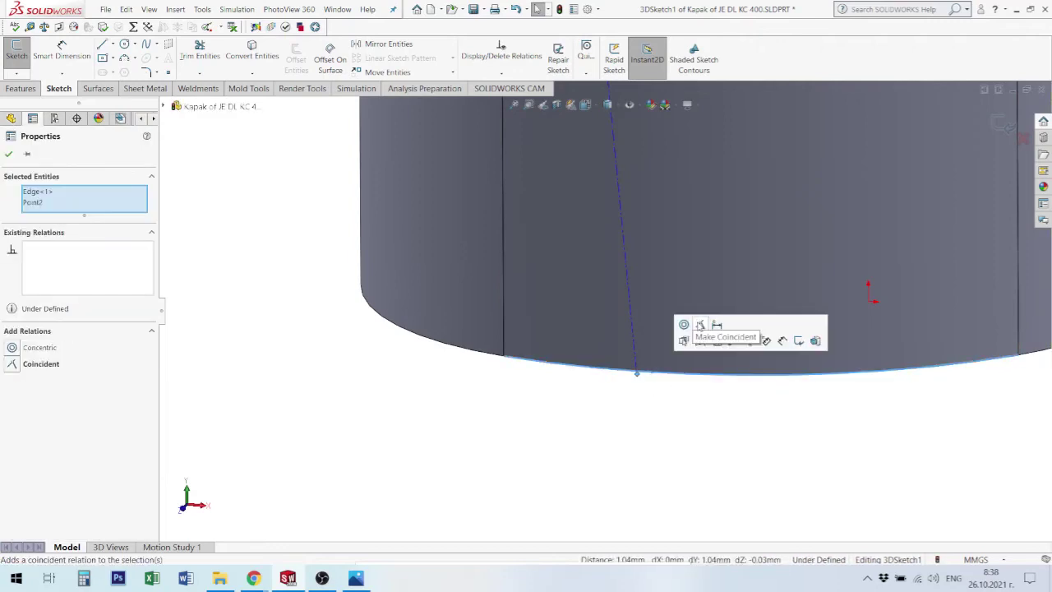
click(700, 326)
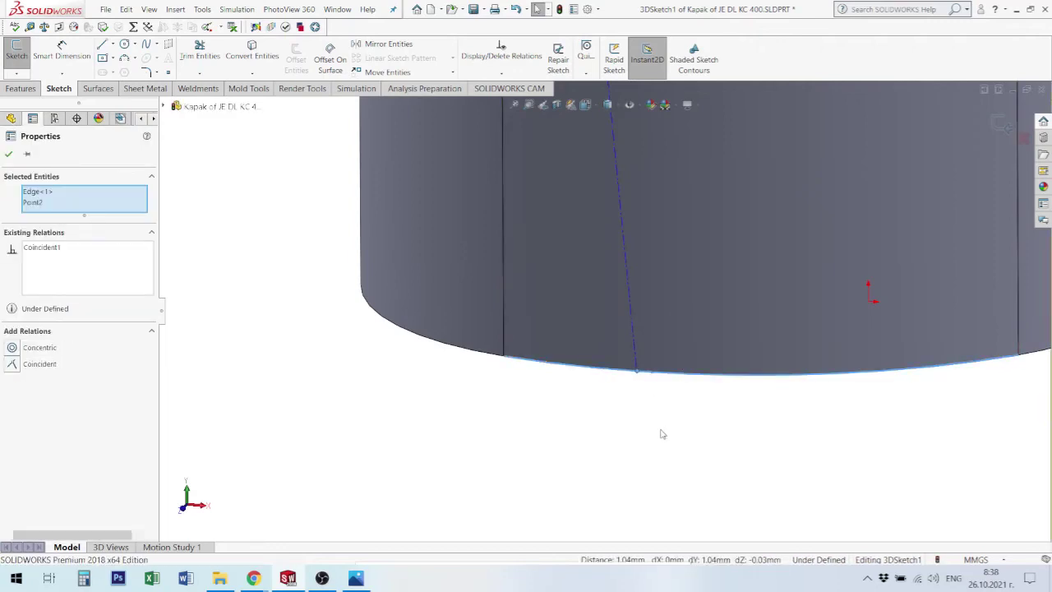
click(659, 430)
scroll(624, 353, up, 5)
mouse_move(583, 281)
middle_down()
mouse_move(651, 279)
mouse_move(646, 319)
middle_up()
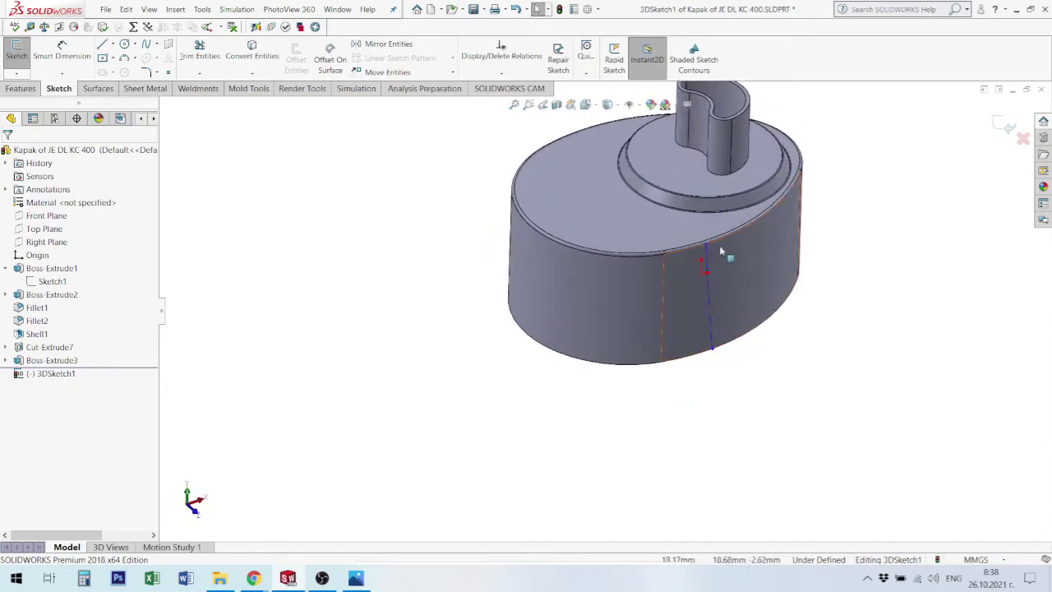
click(709, 291)
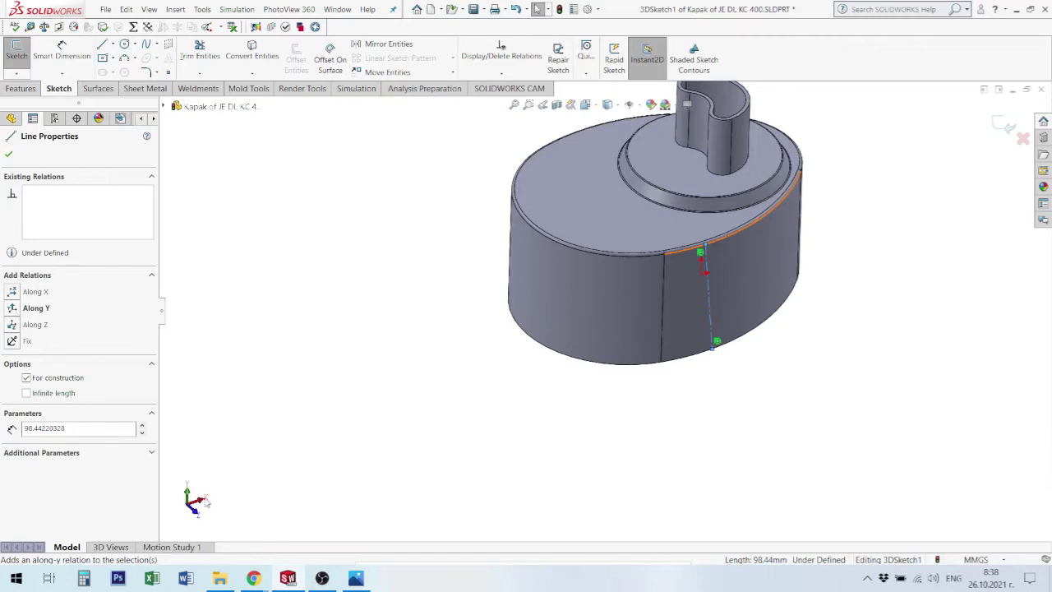
click(14, 309)
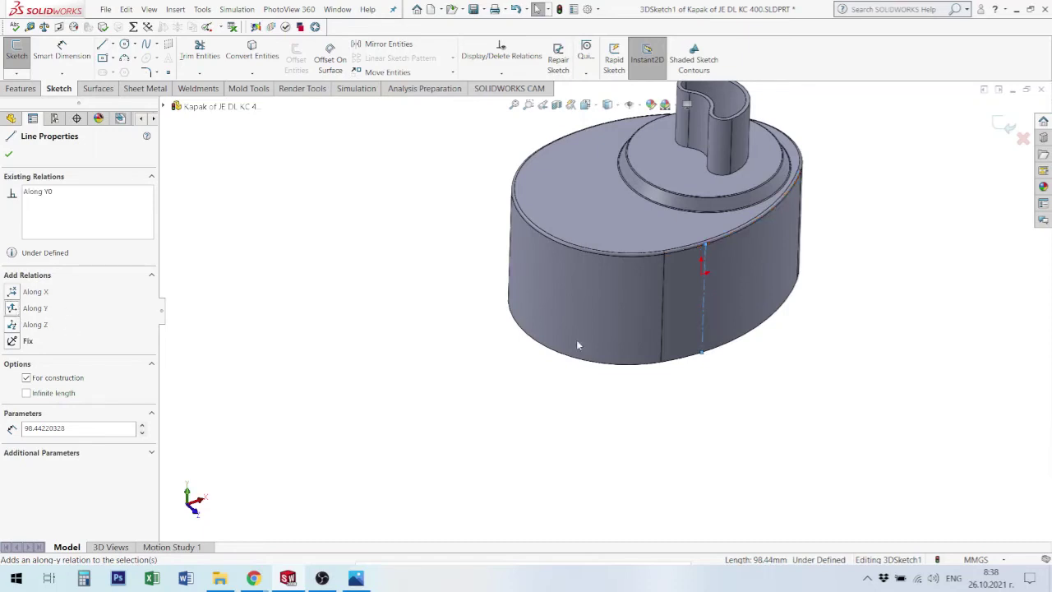
key(Escape)
scroll(677, 290, down, 3)
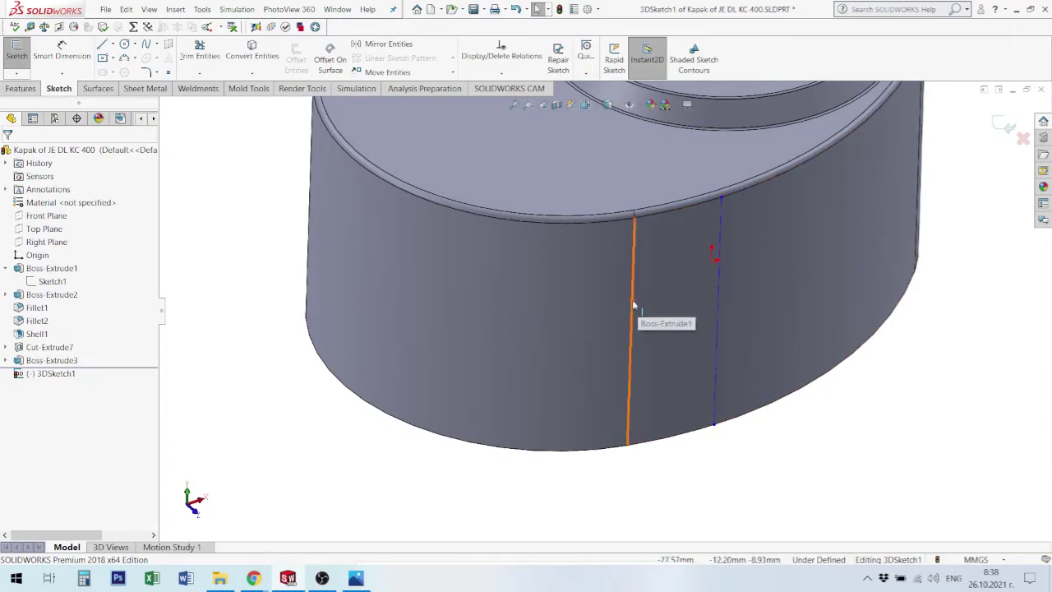
middle_drag(719, 286, 627, 242)
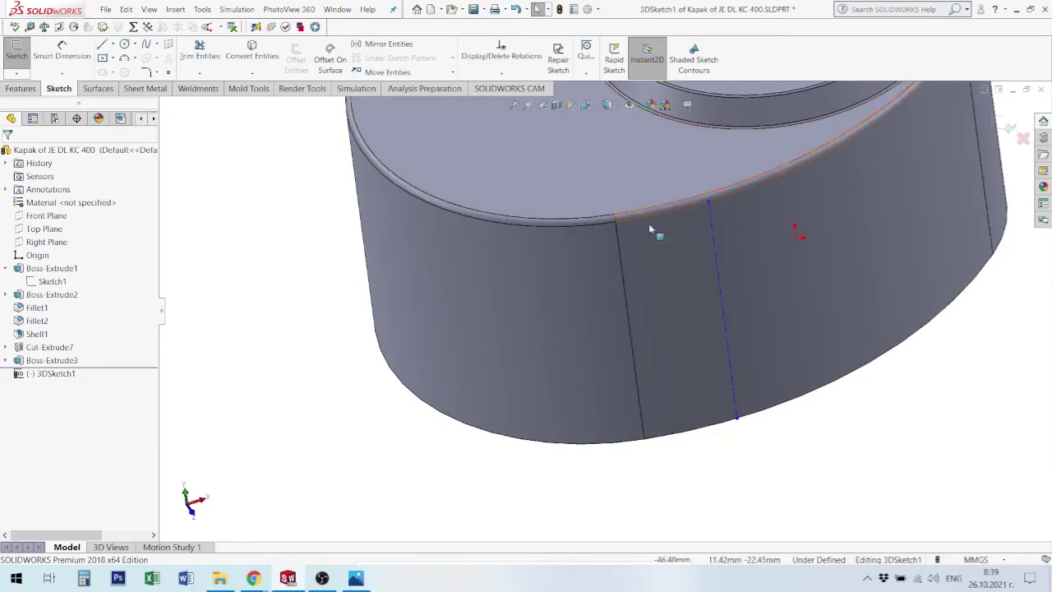
scroll(725, 427, up, 3)
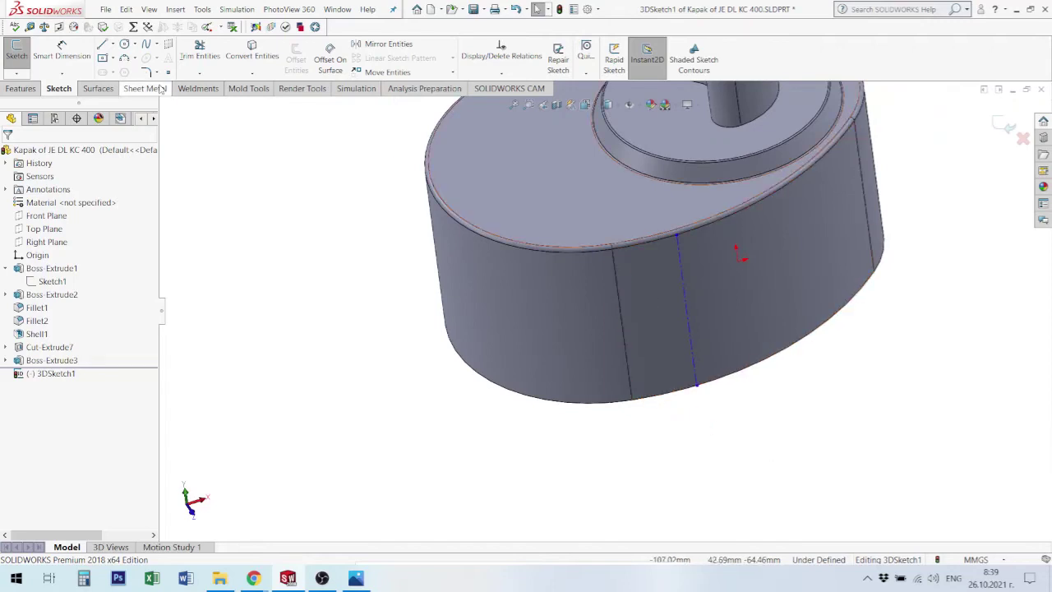
Dimension the gap between the two vertical sketch lines as 30 mm and exit the 3D sketch.
click(62, 51)
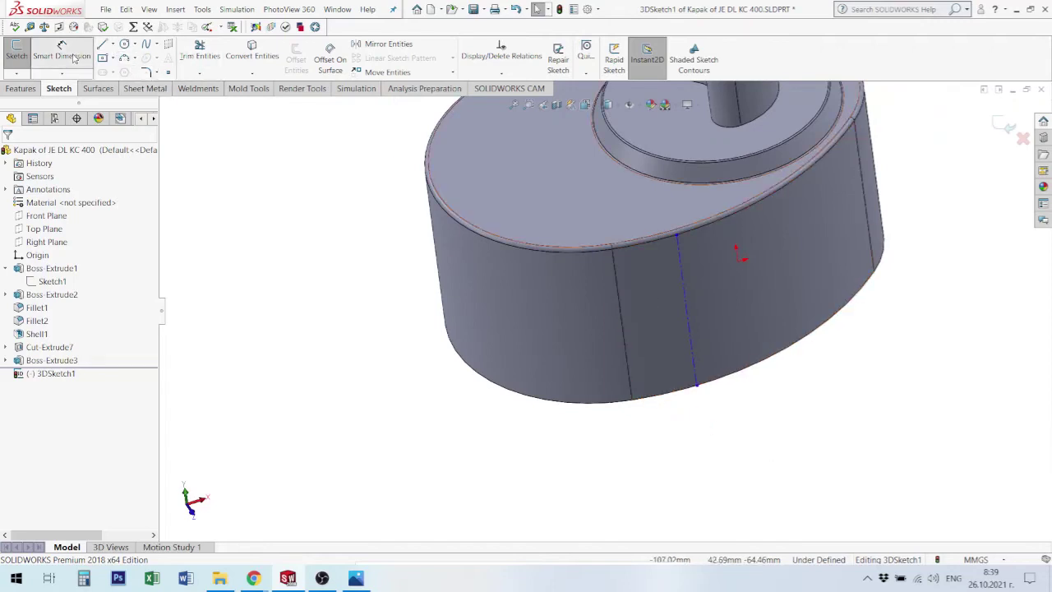
click(686, 314)
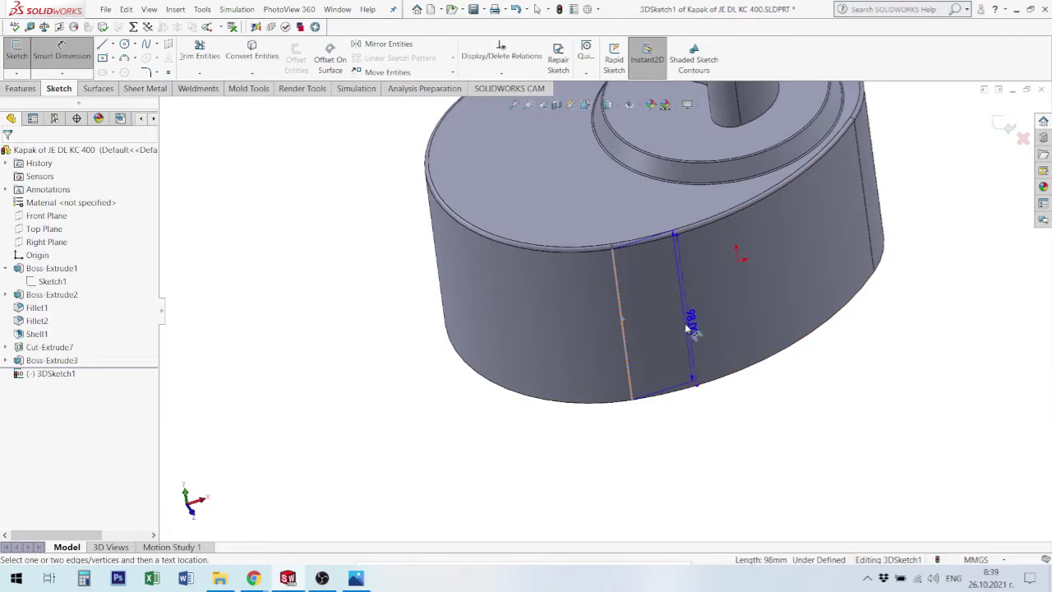
click(695, 329)
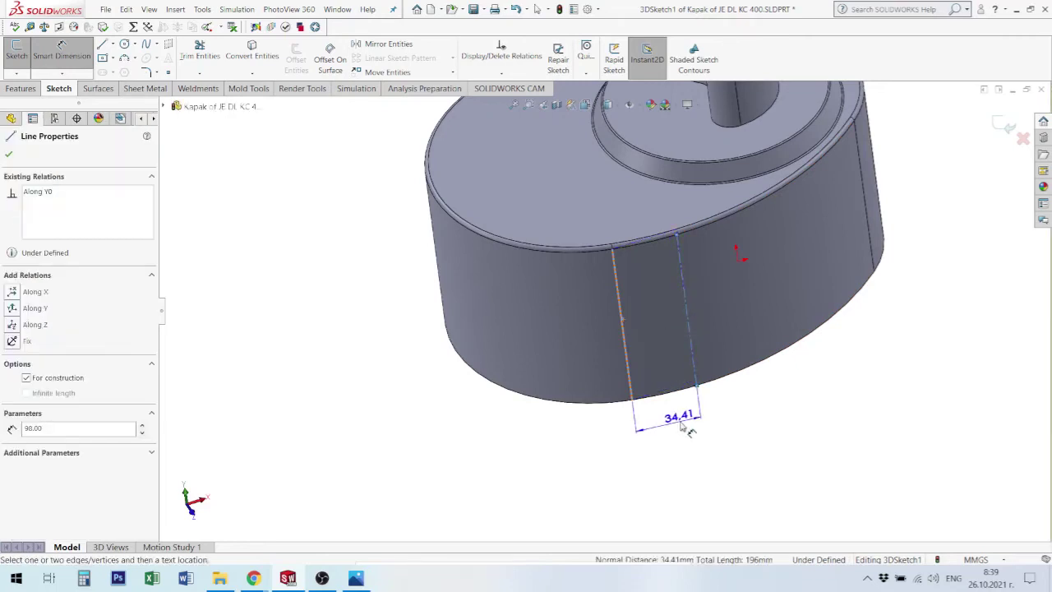
click(680, 423)
text(30)
key(Return)
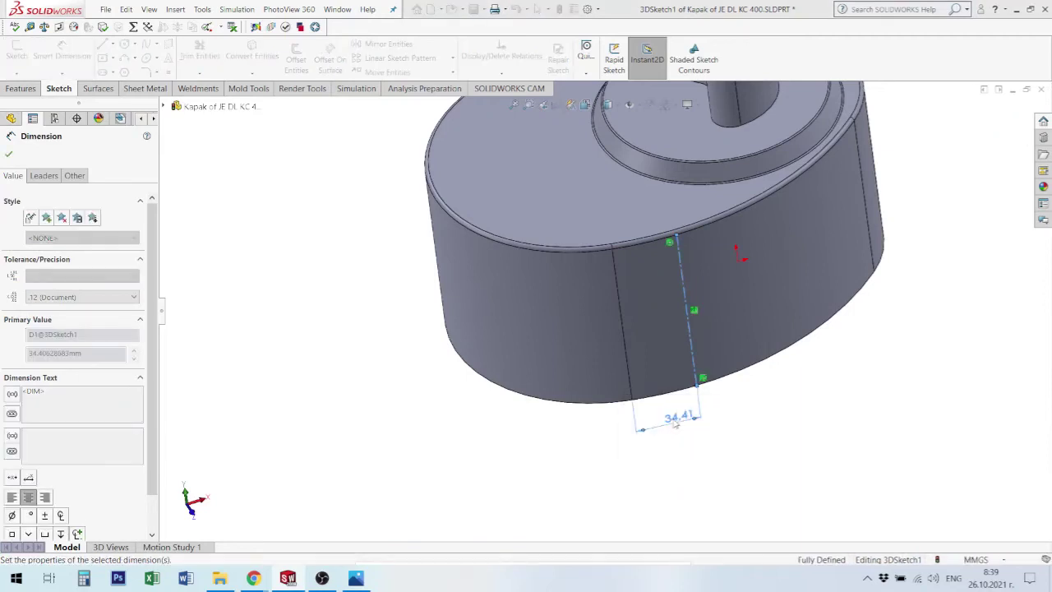
click(811, 412)
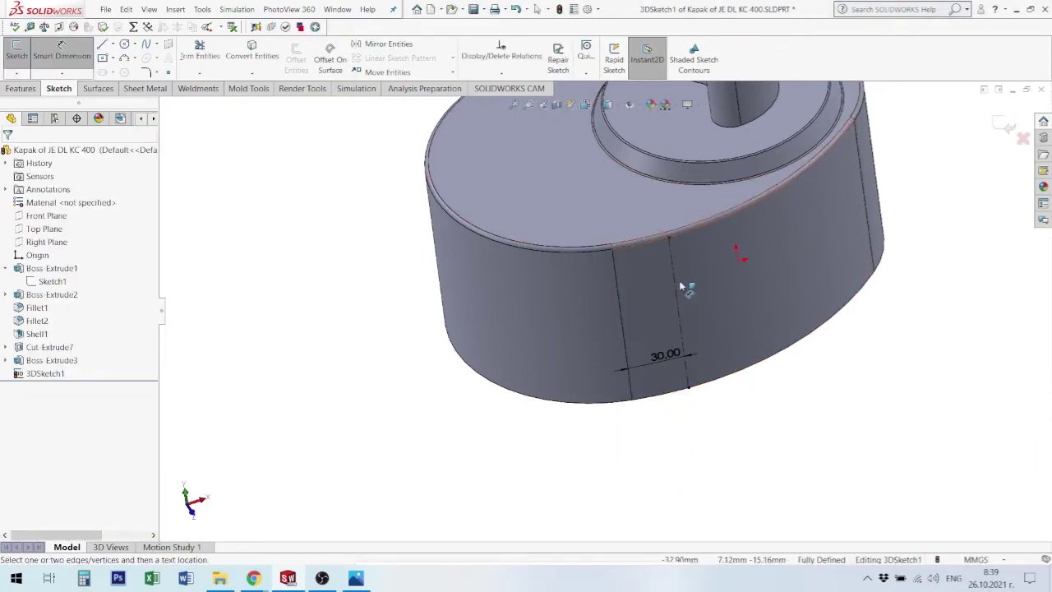
click(1004, 125)
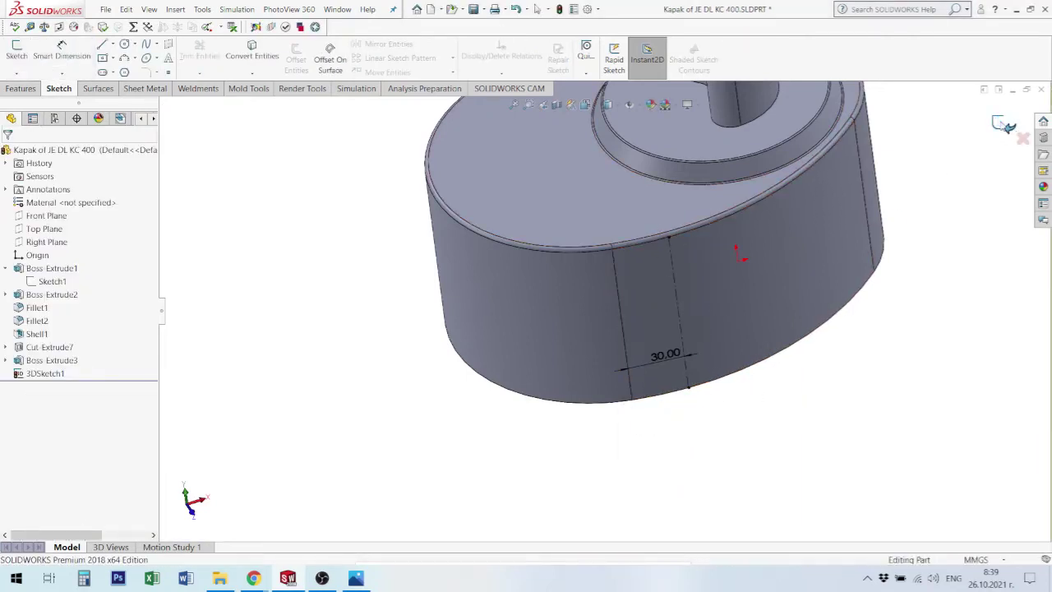
Insert Plane1 through the vertical 3D sketch line, tangent to the lid's curved side face.
click(721, 392)
scroll(707, 329, down, 5)
mouse_move(704, 308)
middle_down()
mouse_move(647, 236)
mouse_move(637, 329)
middle_up()
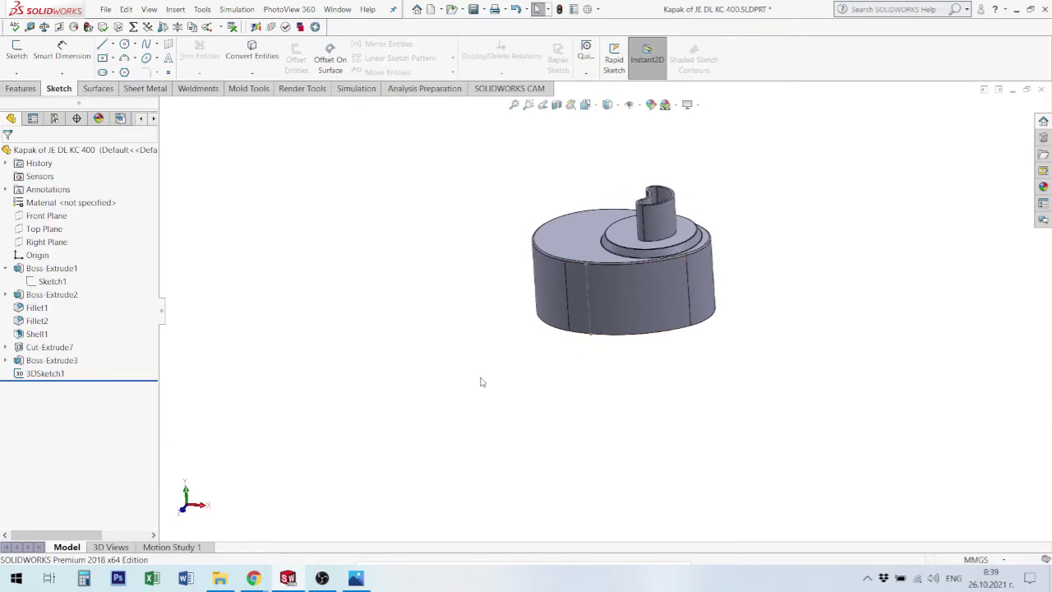
click(588, 312)
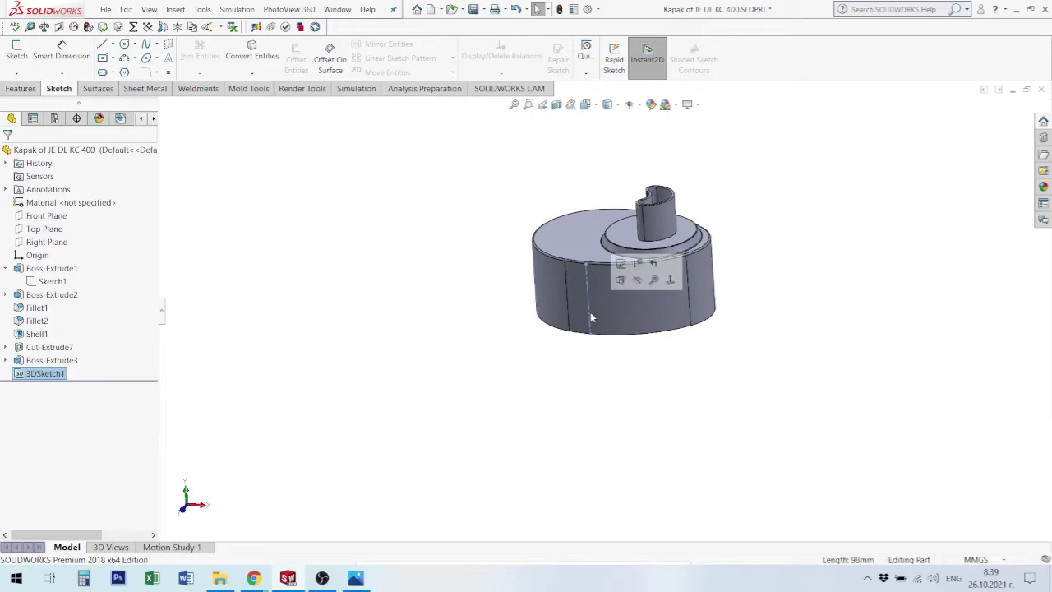
click(176, 10)
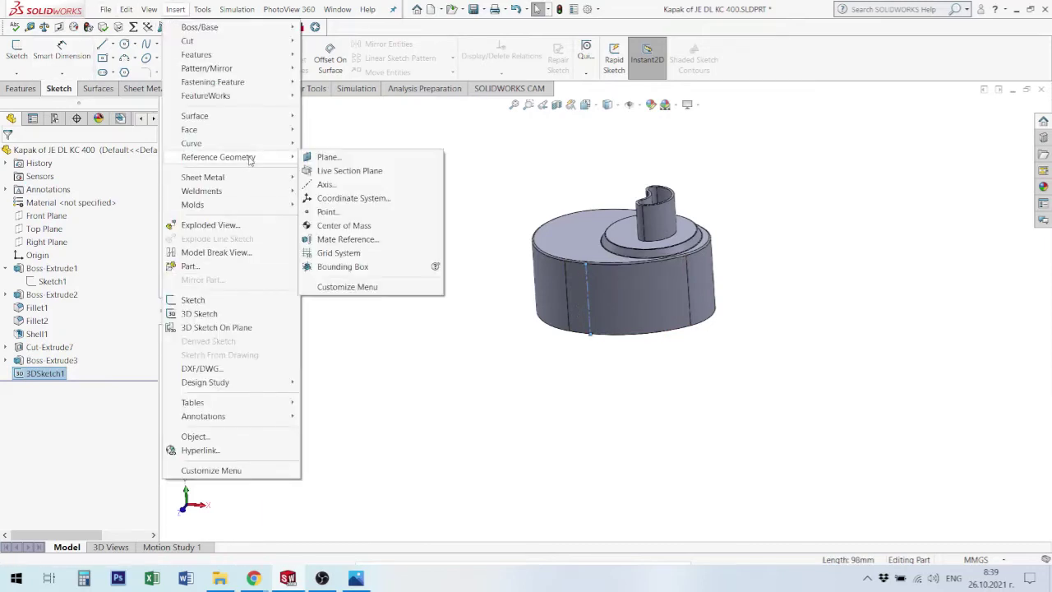
click(325, 157)
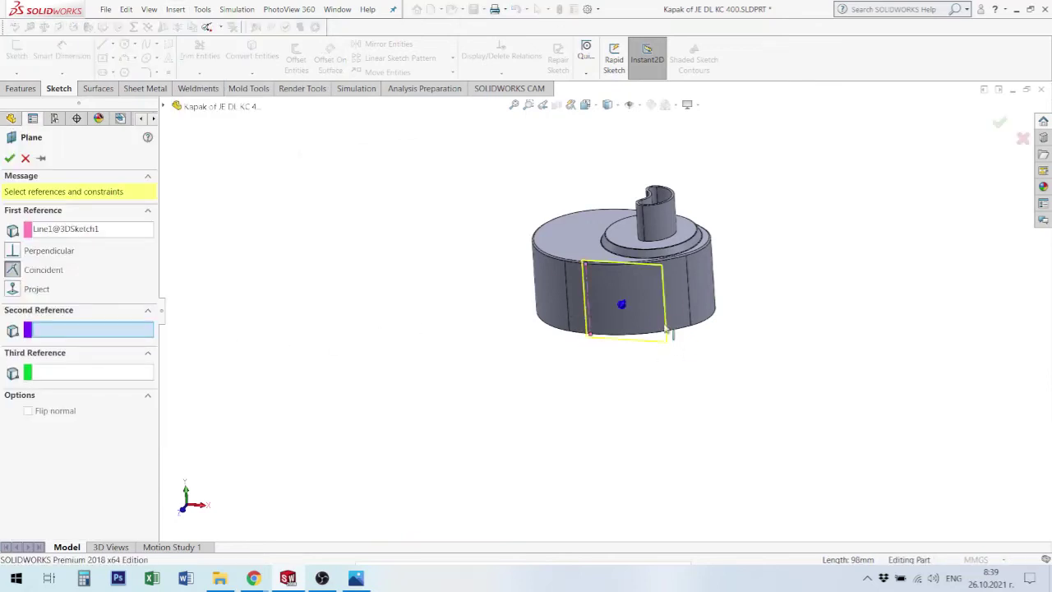
click(626, 293)
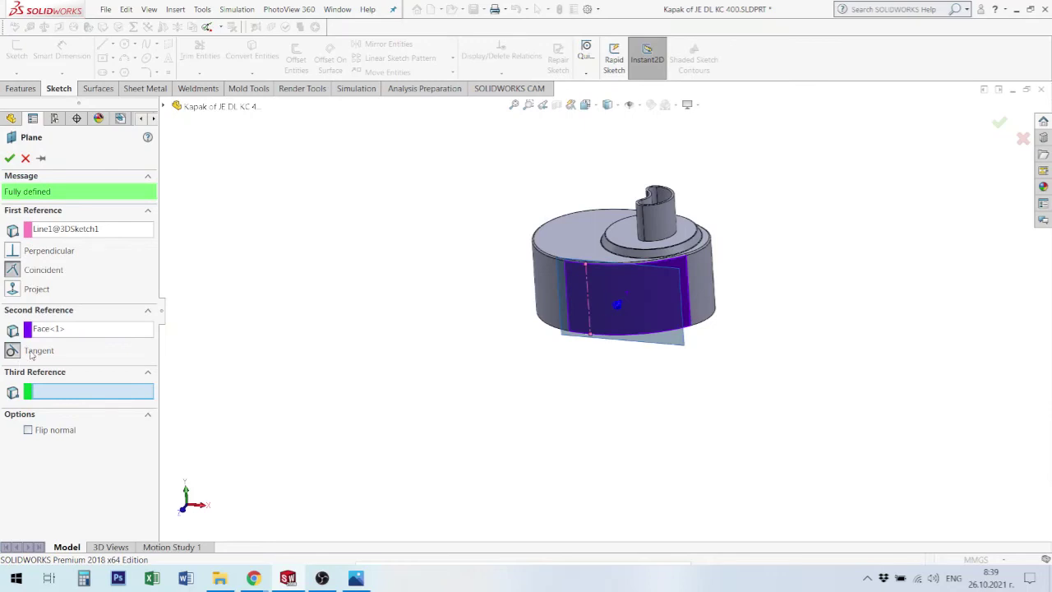
scroll(589, 283, down, 2)
scroll(600, 292, down, 3)
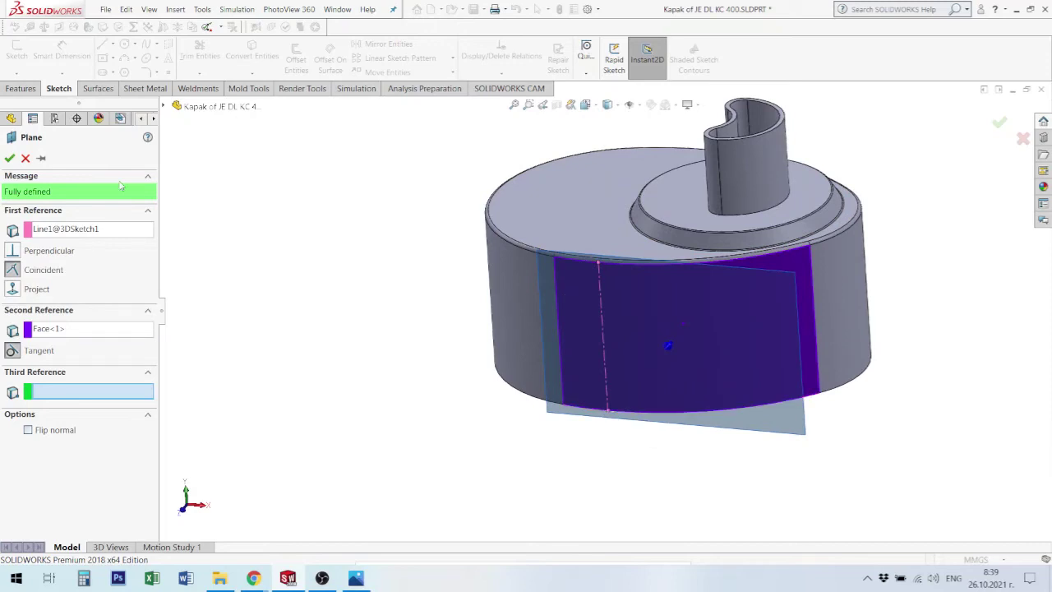
click(9, 158)
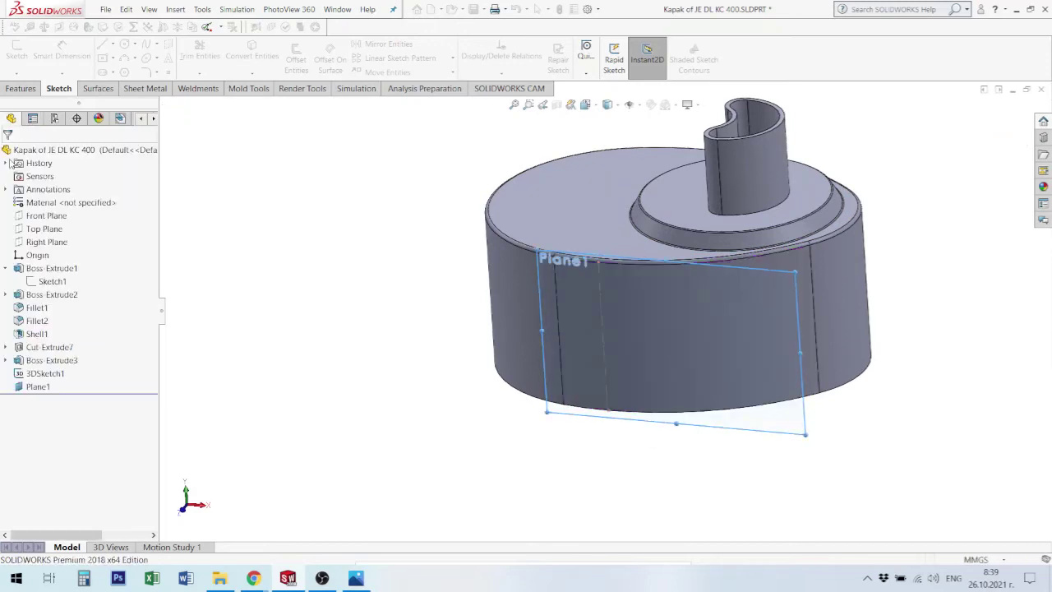
View Plane1 face-on, open Sketch12 on Plane1, and bring up the juicer photo.
key(ctrl+8)
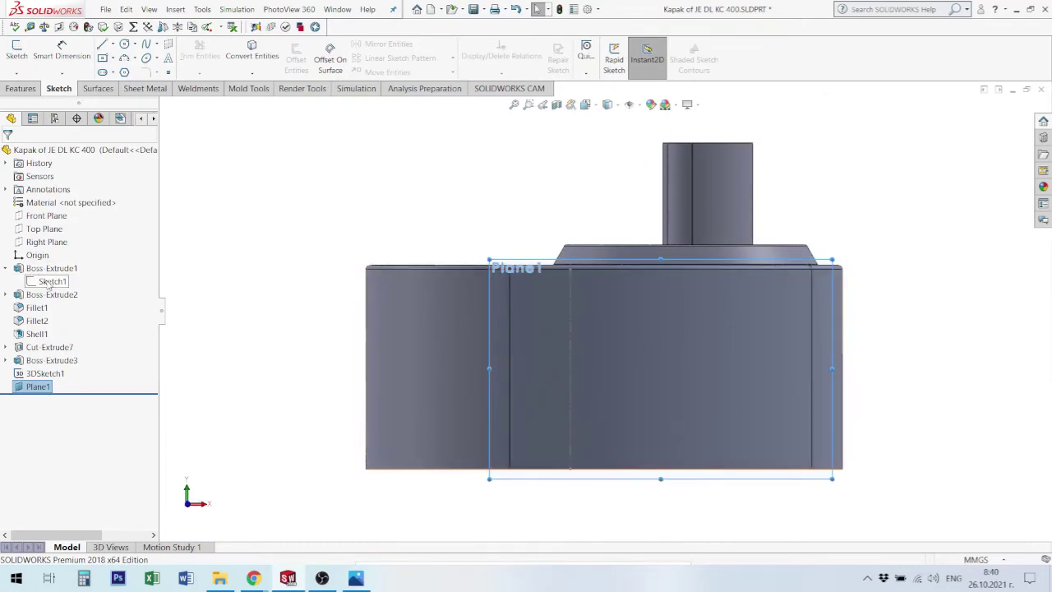
click(41, 256)
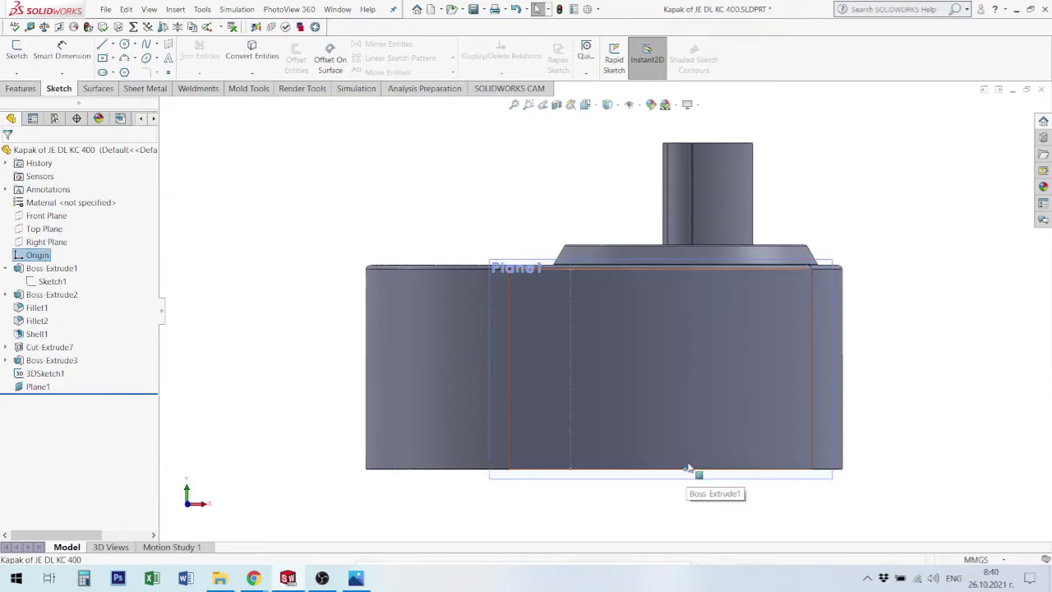
click(616, 526)
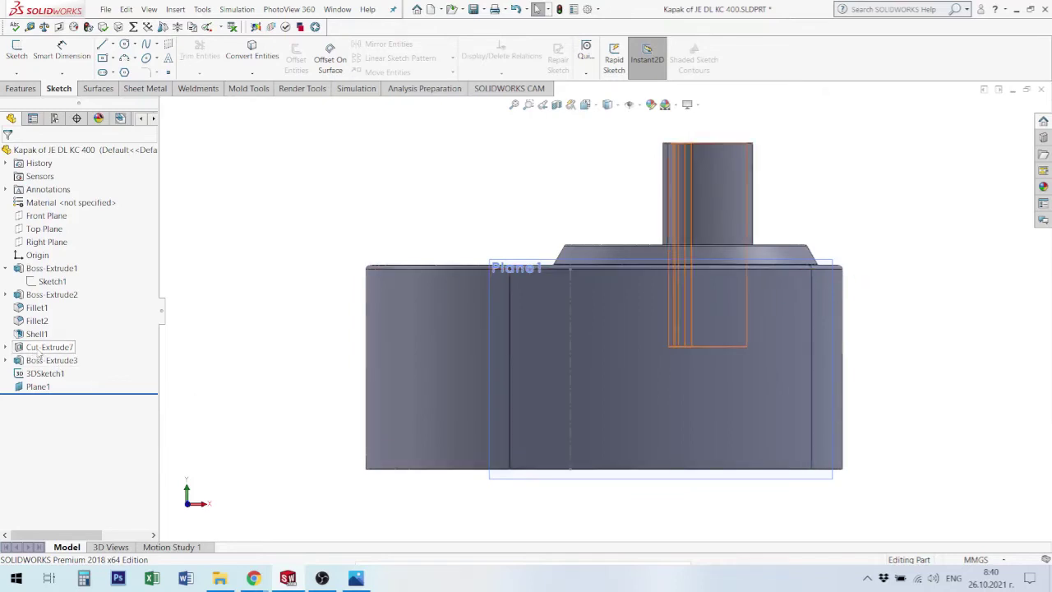
click(35, 386)
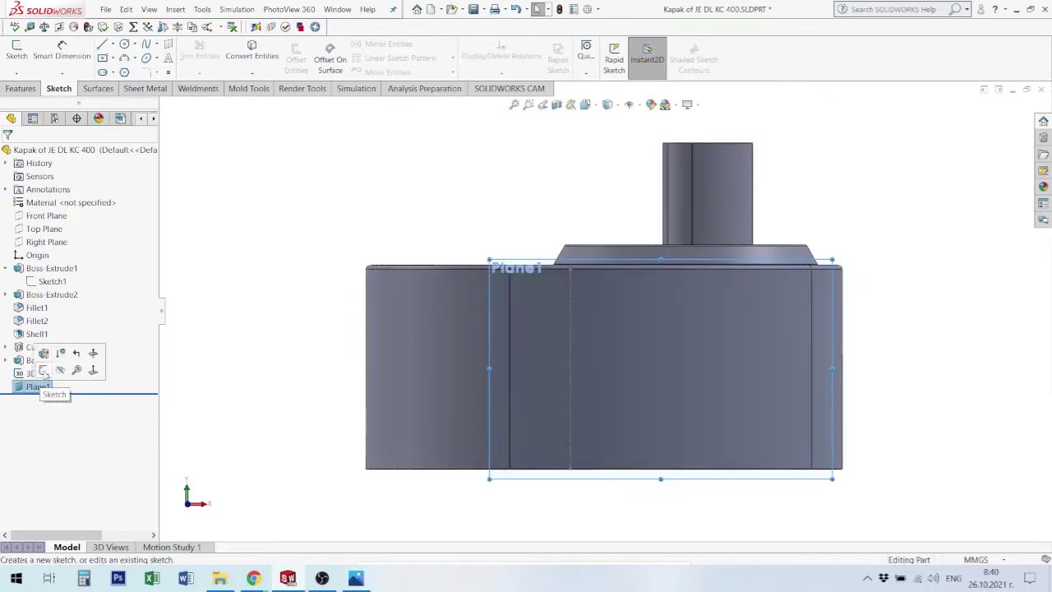
click(45, 371)
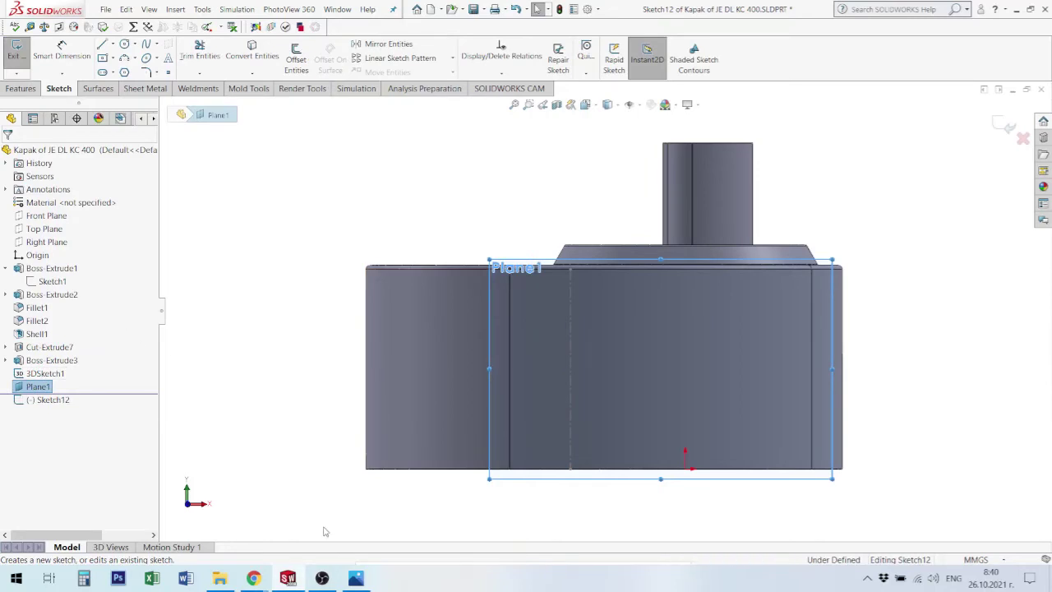
click(356, 578)
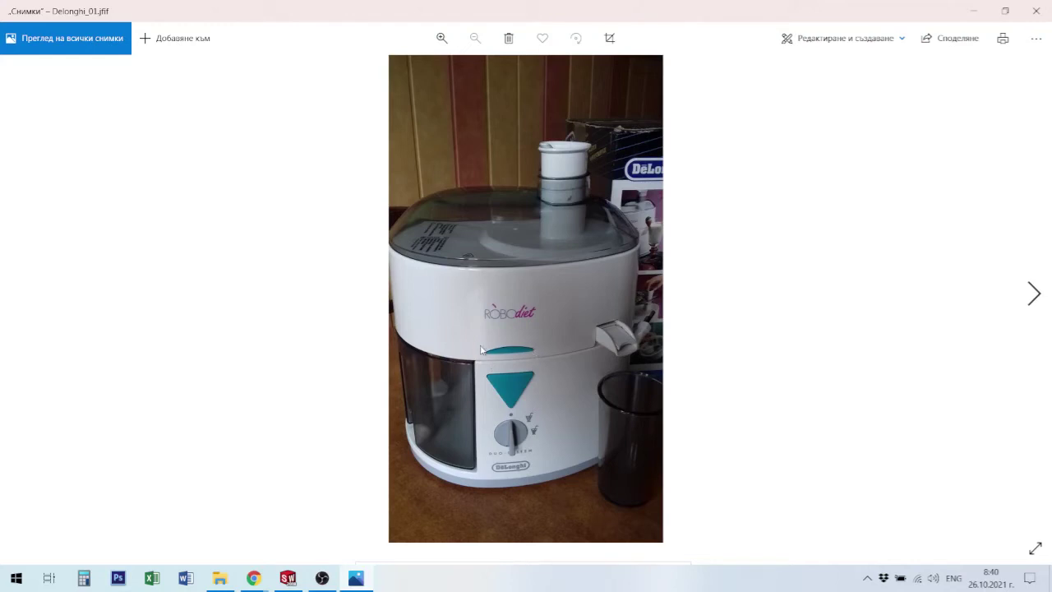
click(362, 582)
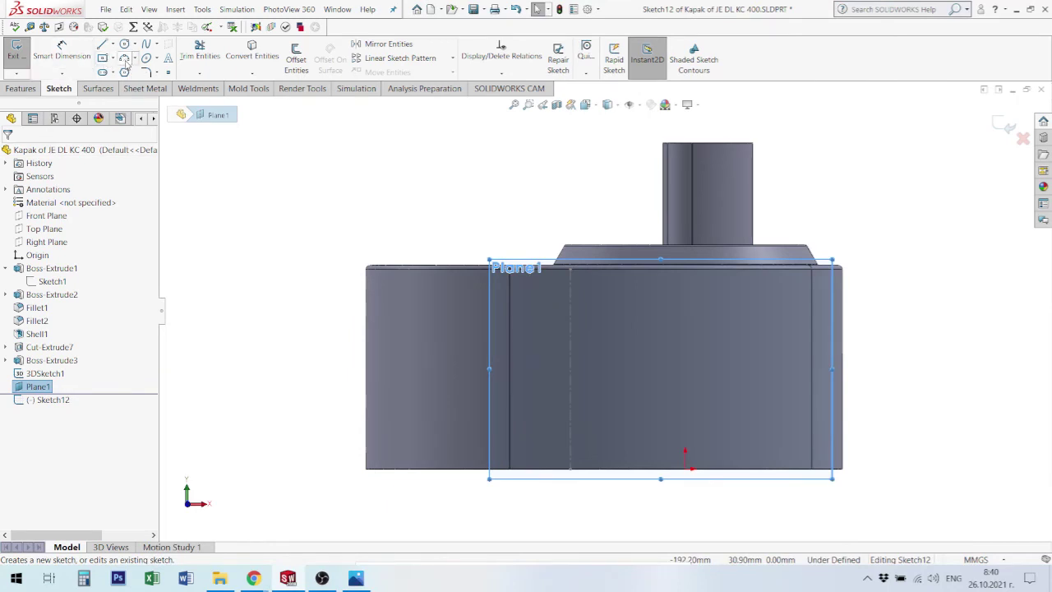
Draw a horizontal line near the bottom of the face, ending right of the centre line.
click(102, 44)
scroll(551, 452, down, 3)
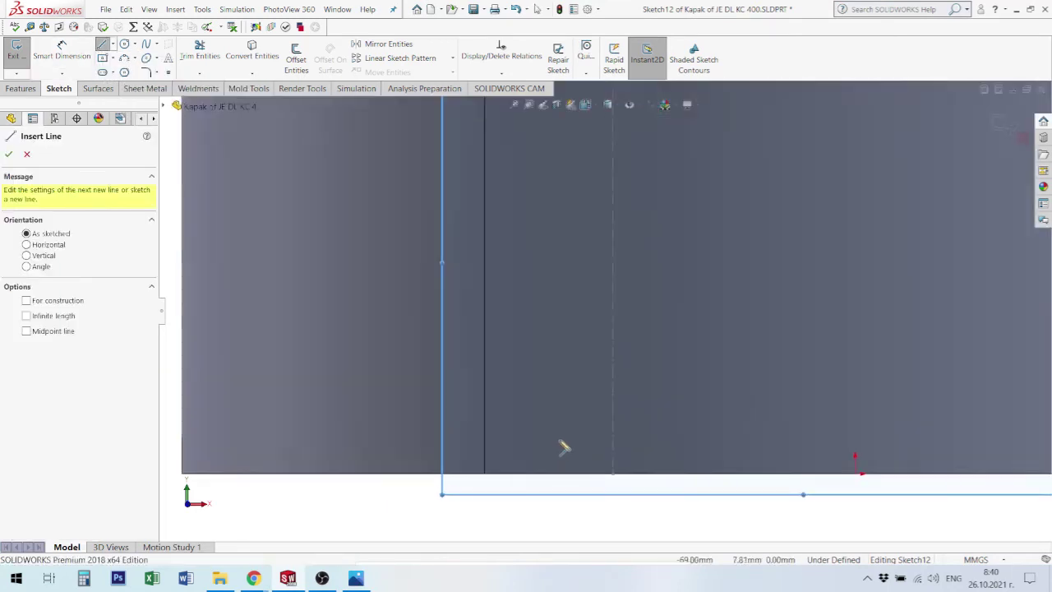
scroll(558, 446, down, 3)
key(Escape)
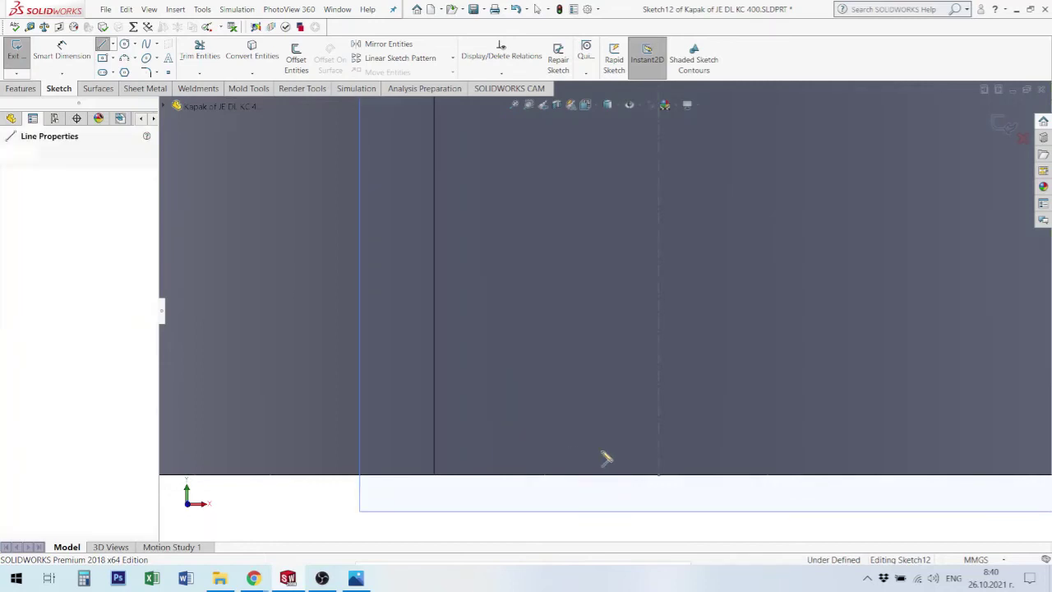
click(524, 438)
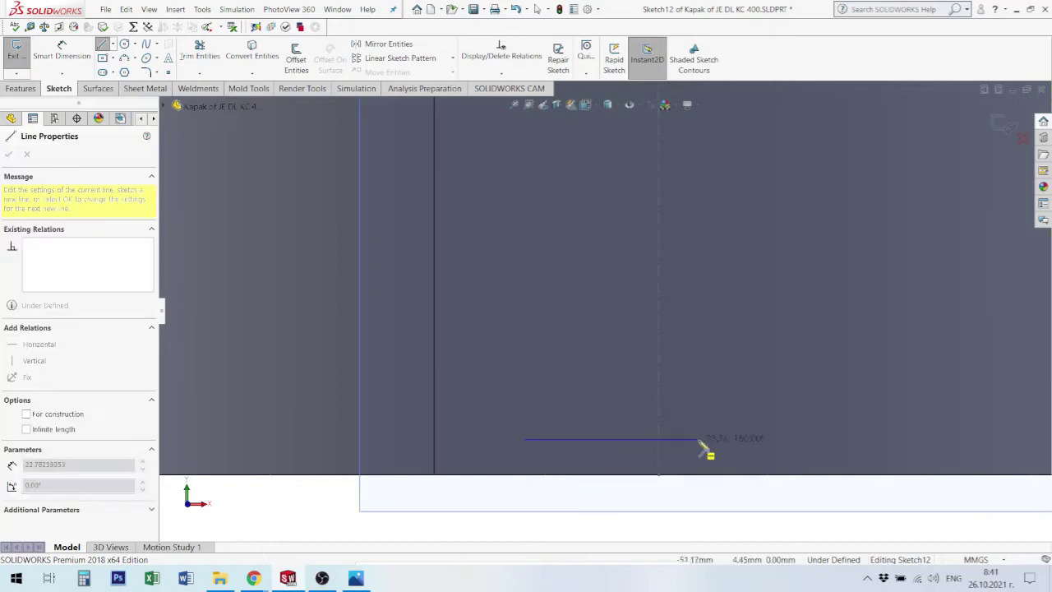
click(789, 441)
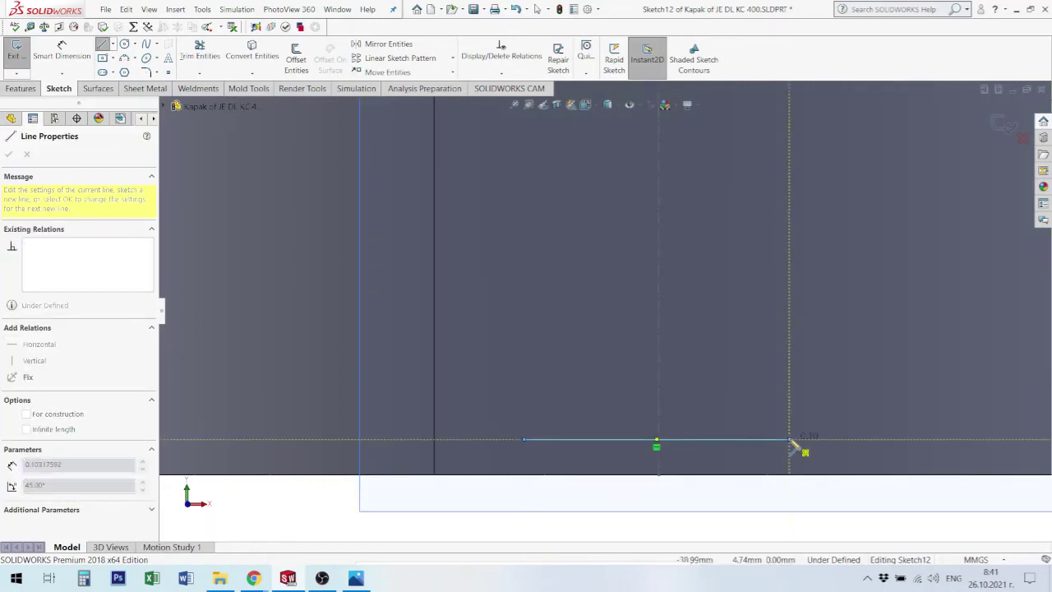
key(Escape)
Join the line's ends with a shallow three-point arc.
key(a)
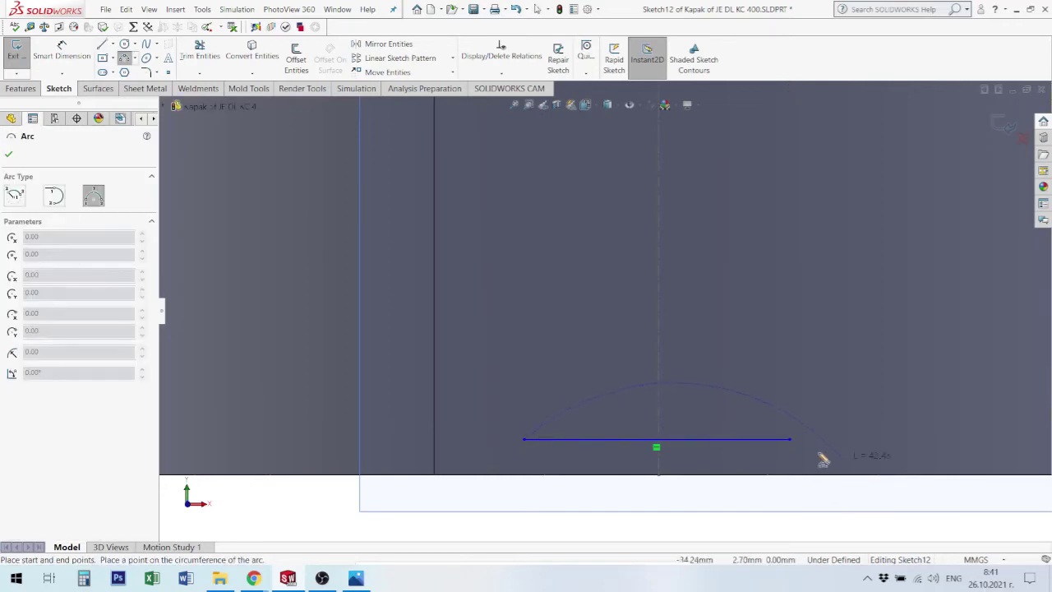
click(789, 440)
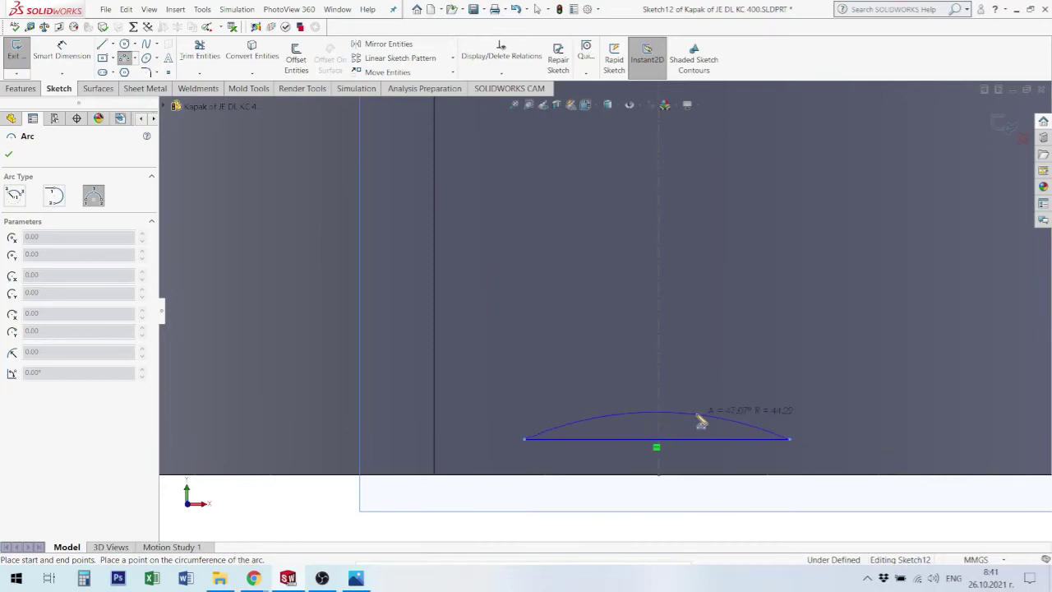
click(697, 418)
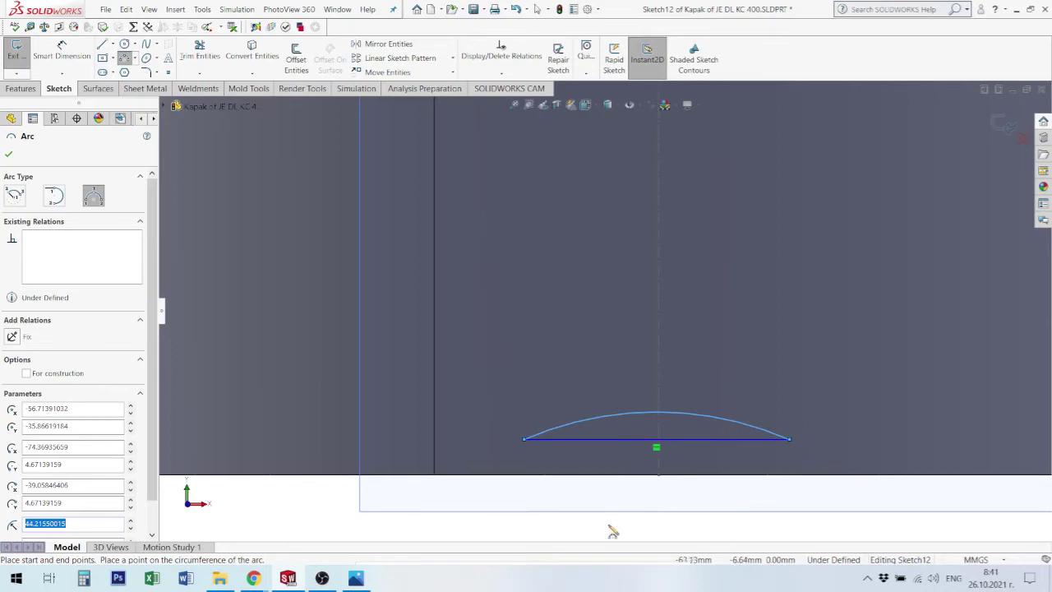
key(Escape)
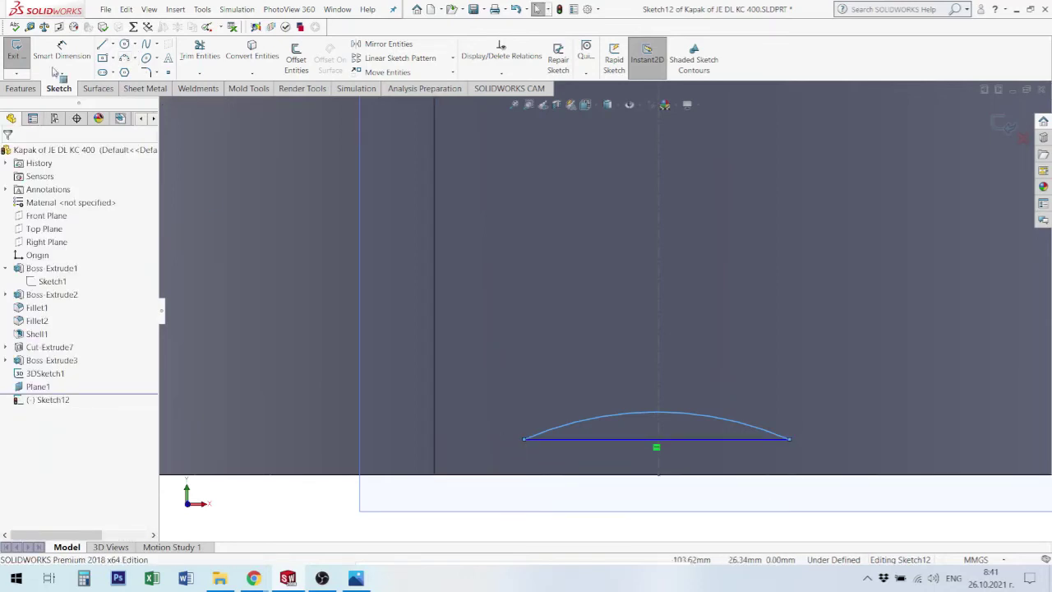
Pick both corners of the arc profile for sketch fillets, then cancel, leaving them sharp.
click(148, 72)
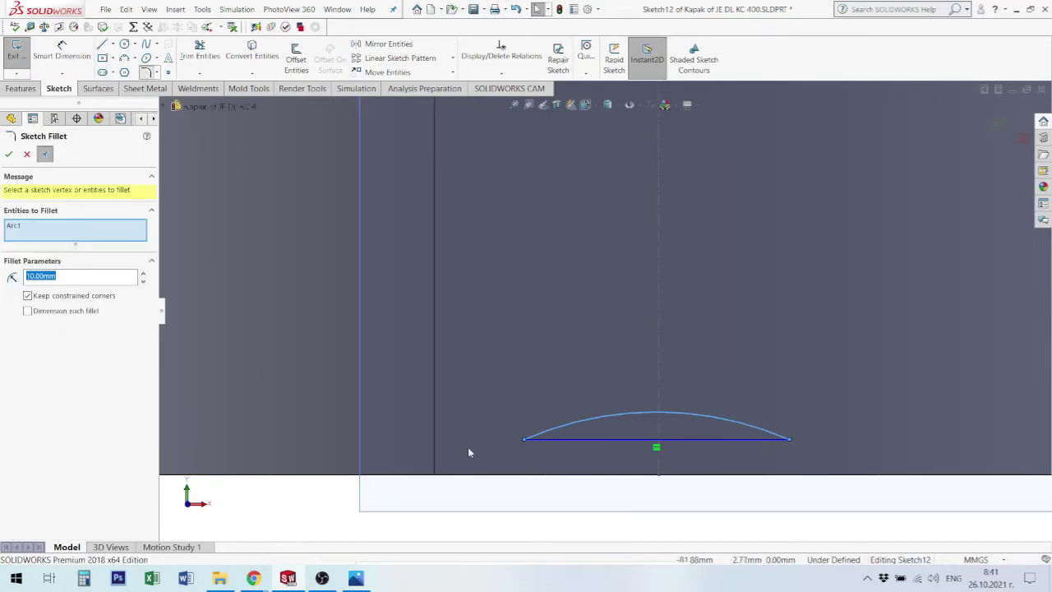
click(524, 441)
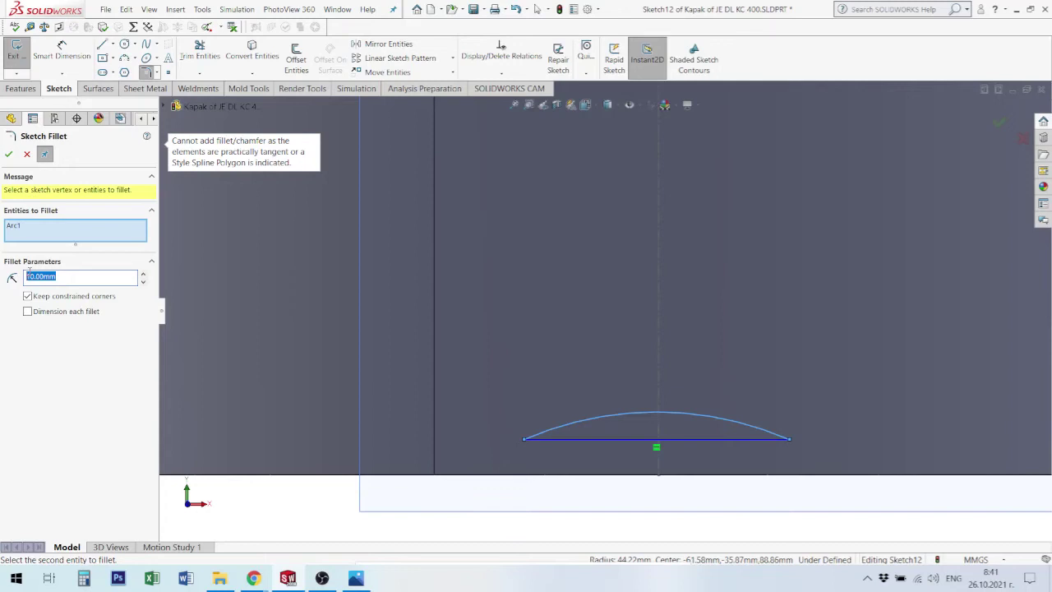
click(527, 441)
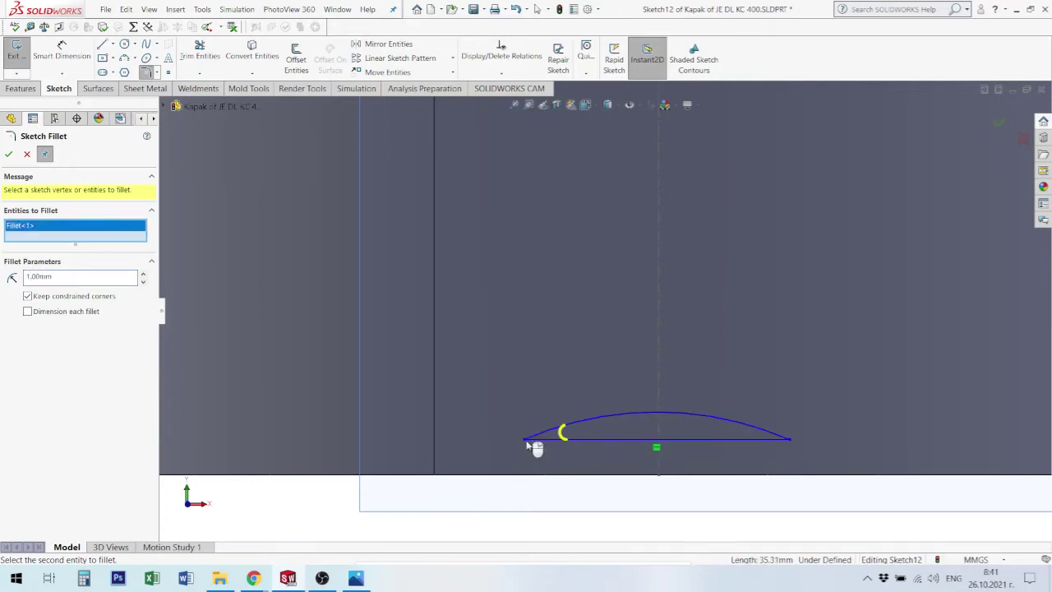
click(789, 442)
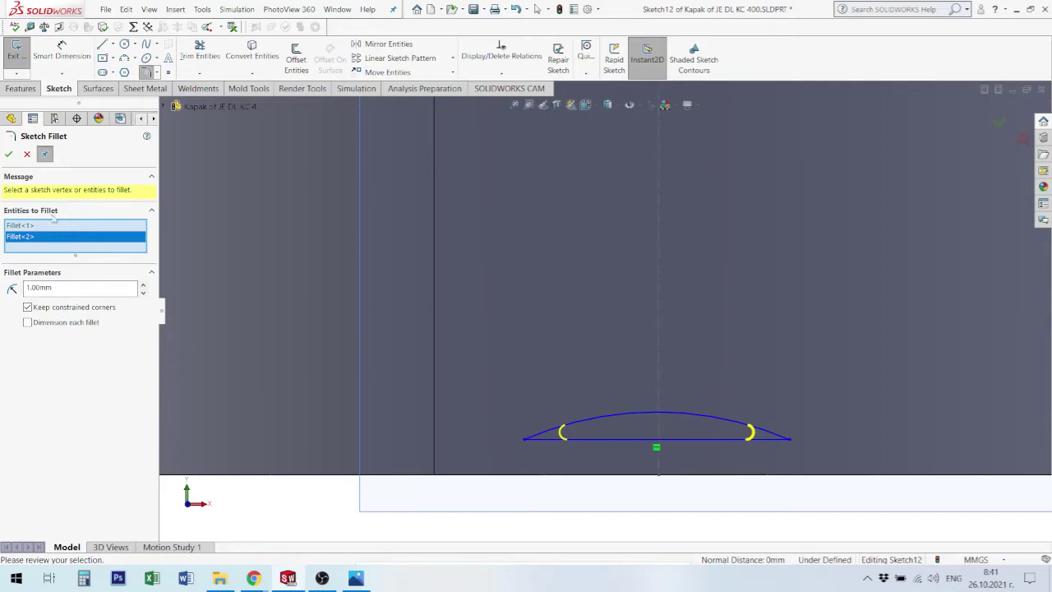
click(28, 155)
click(55, 57)
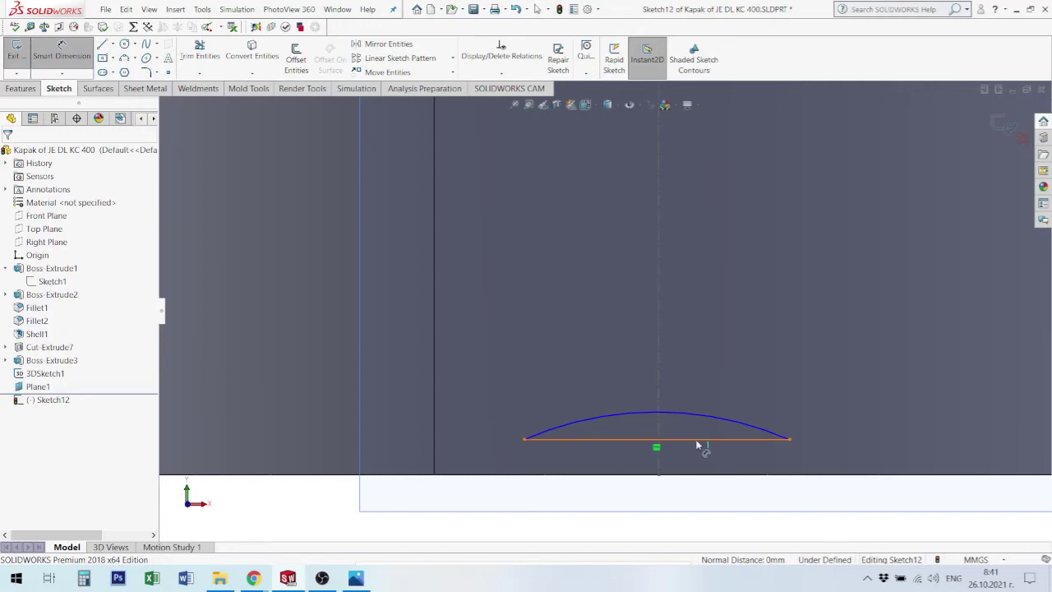
Dimension the base line 36 mm, the arc R40, and the line 5 mm from the model edge.
click(698, 439)
click(668, 505)
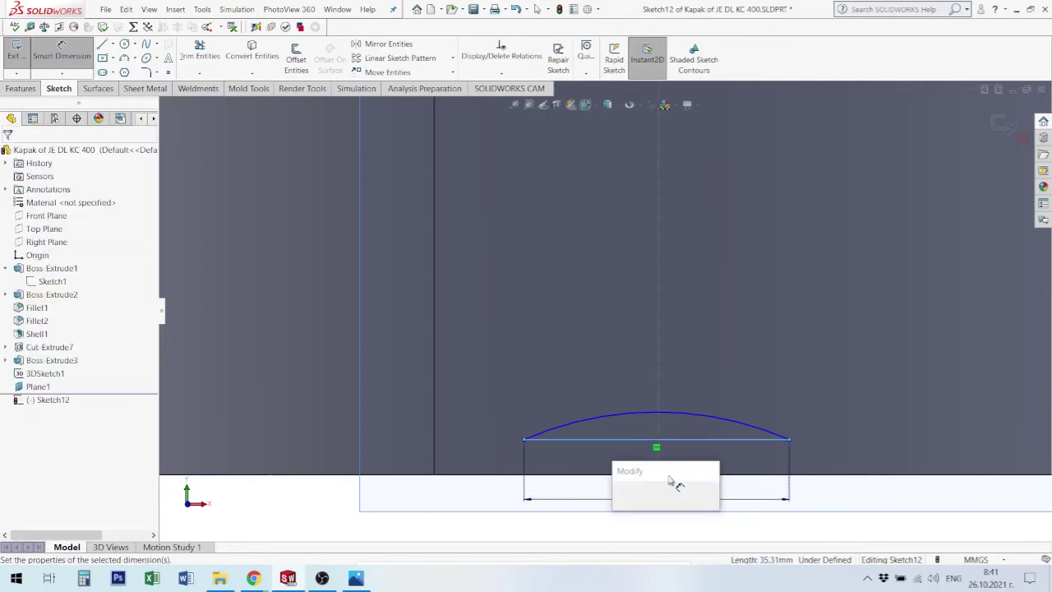
text(36)
key(Return)
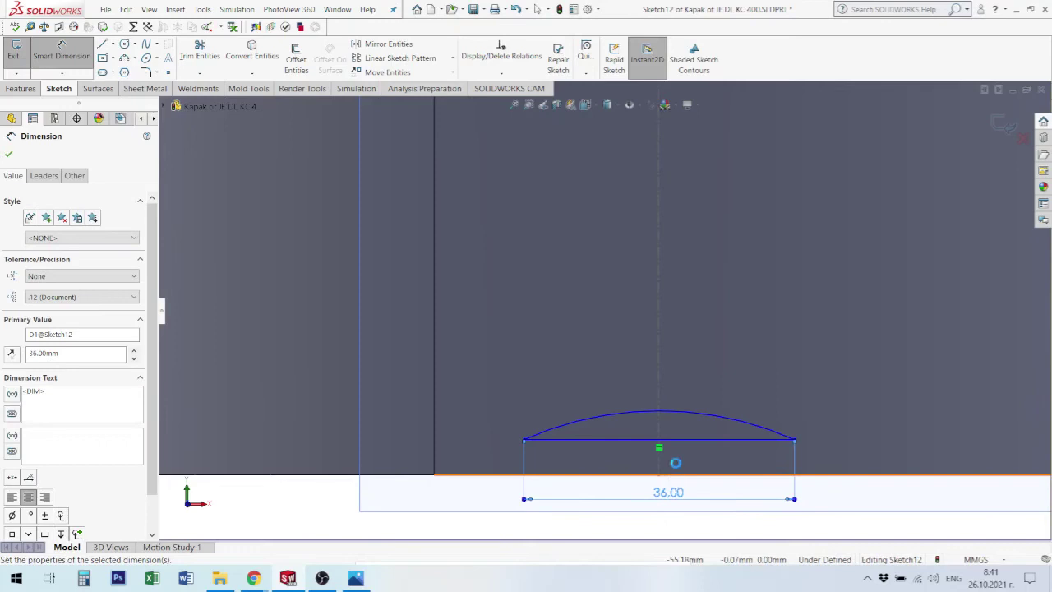
click(691, 411)
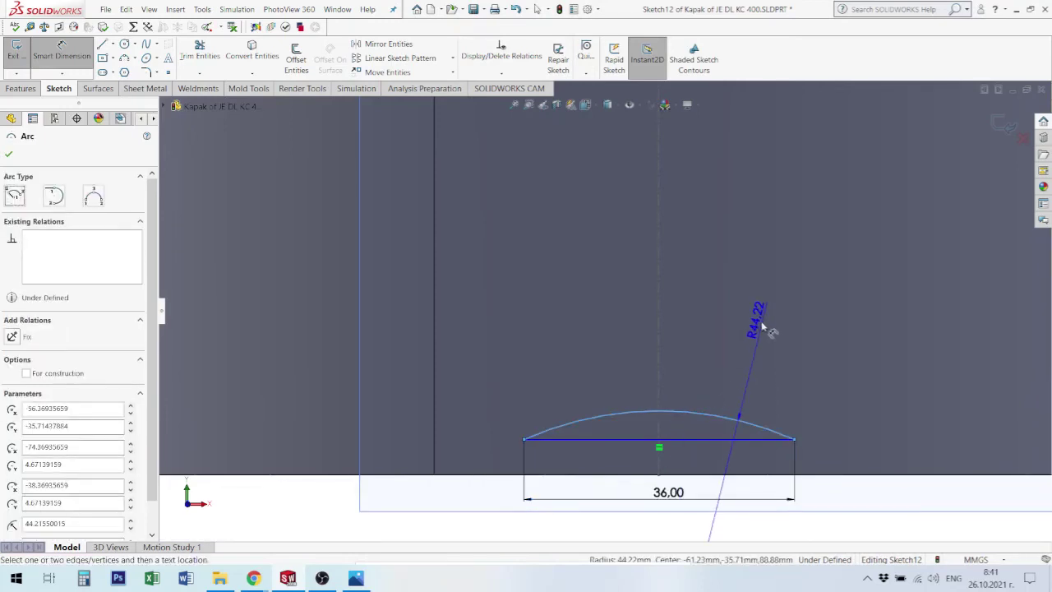
click(754, 320)
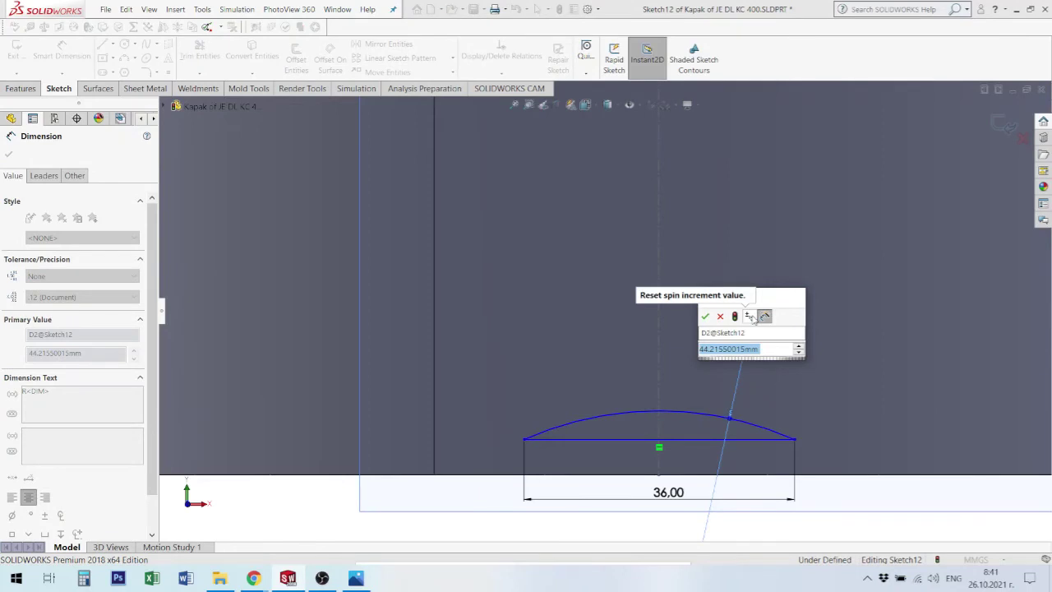
text(40)
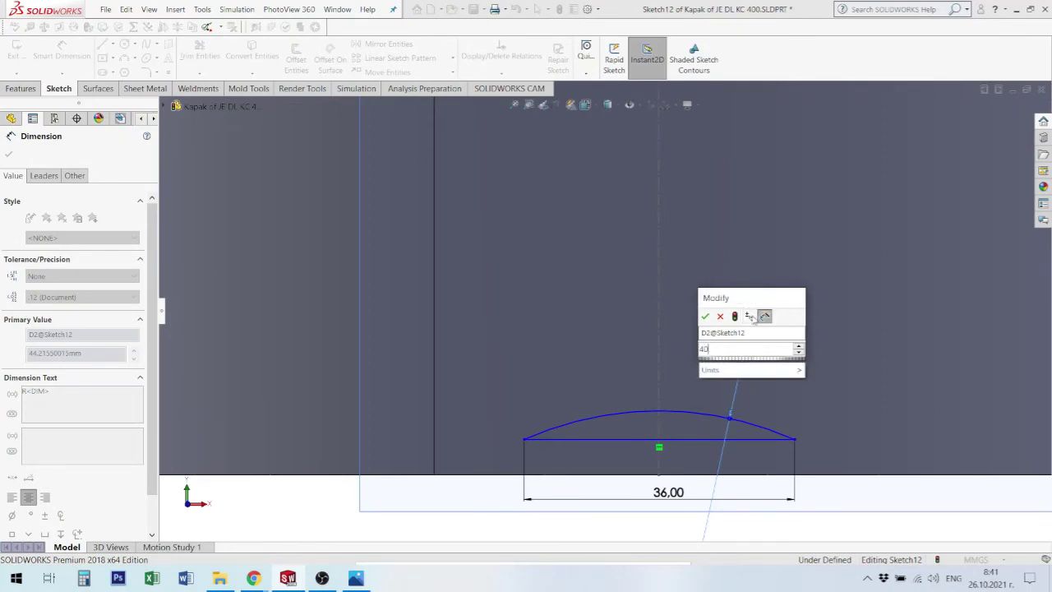
key(Return)
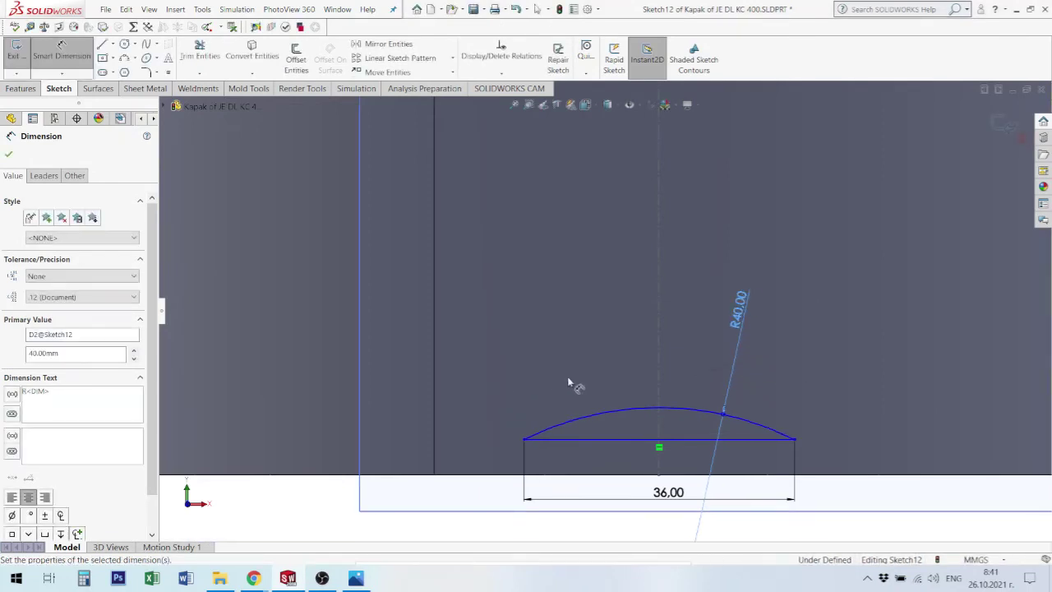
click(664, 439)
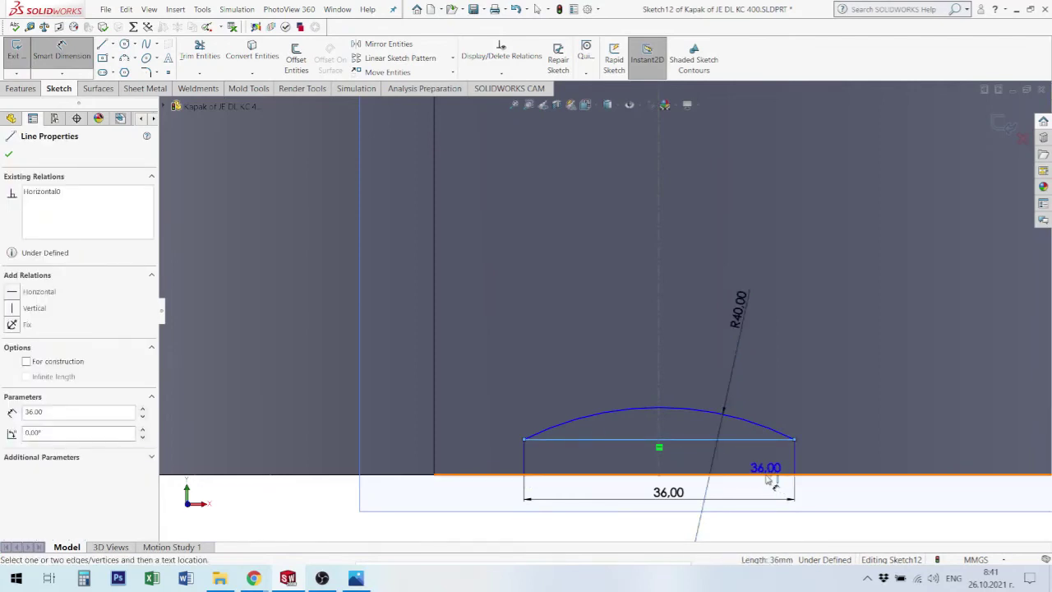
click(761, 474)
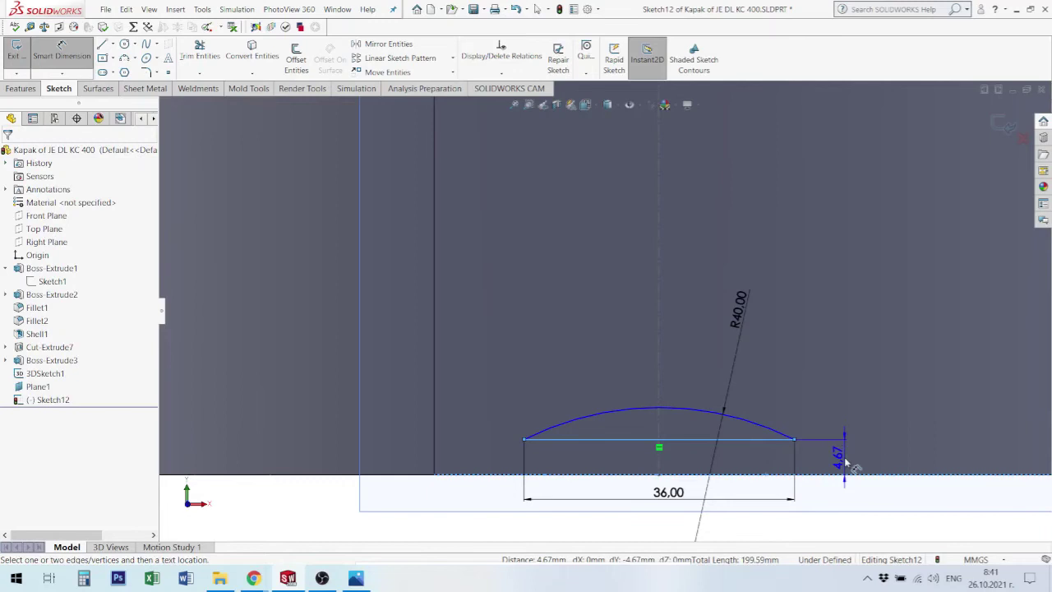
click(847, 466)
key(Return)
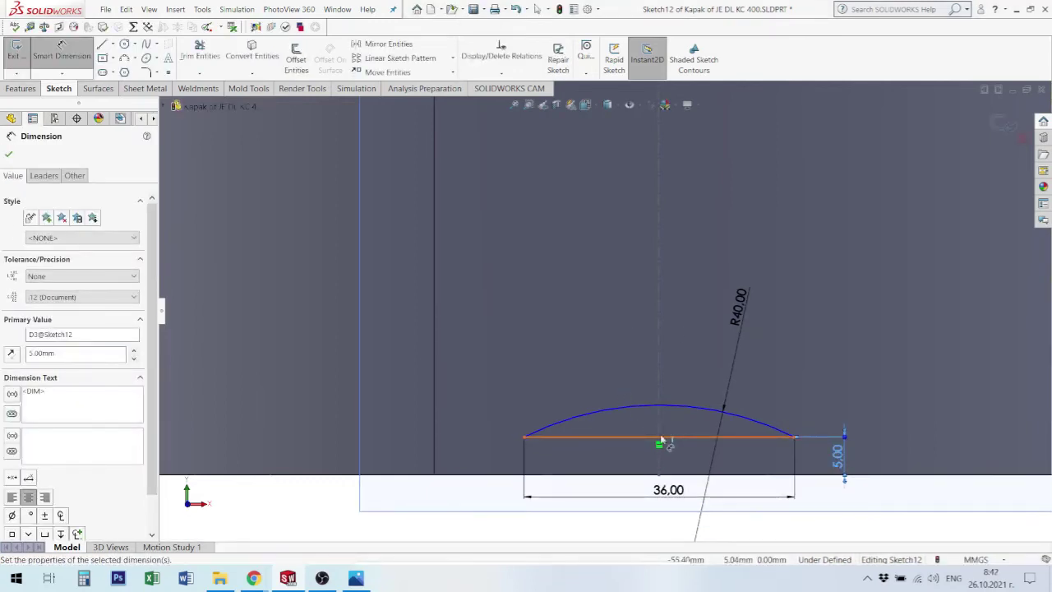
key(Escape)
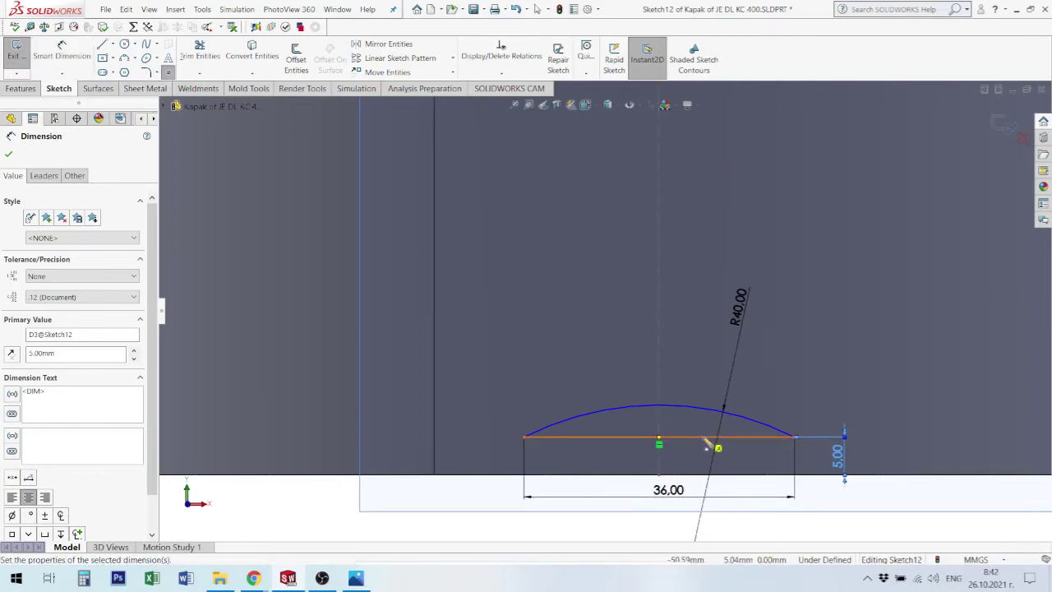
Make the base line's midpoint coincident with the vertical reference line.
click(660, 442)
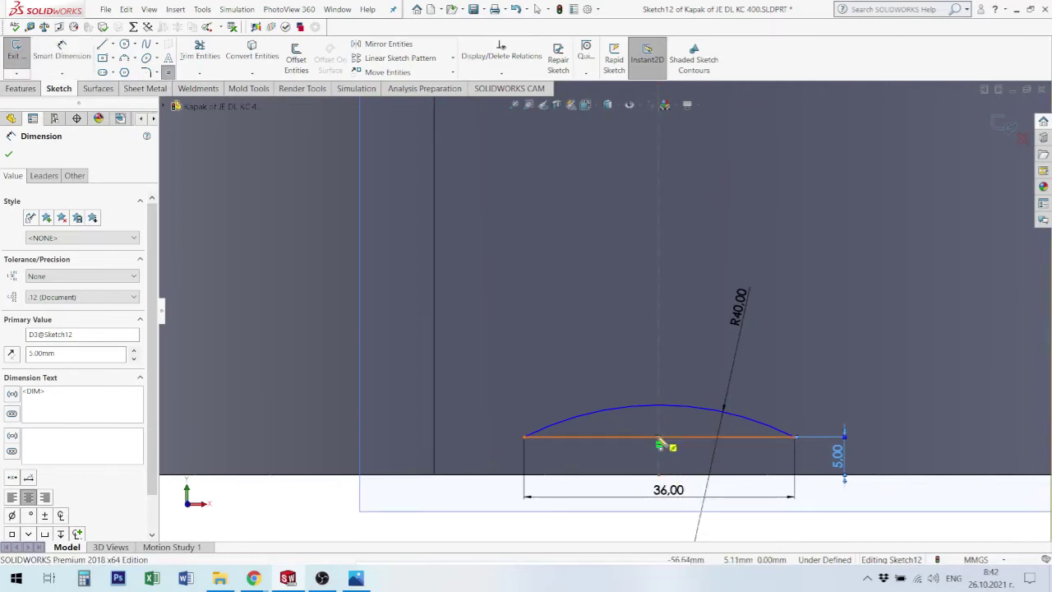
key(Escape)
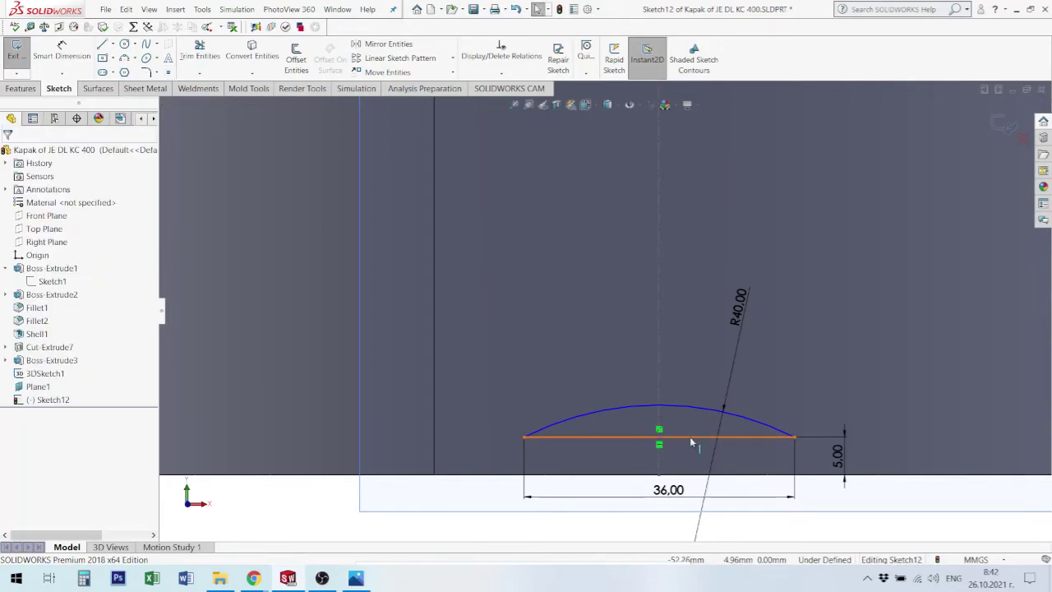
click(659, 442)
click(705, 369)
click(707, 372)
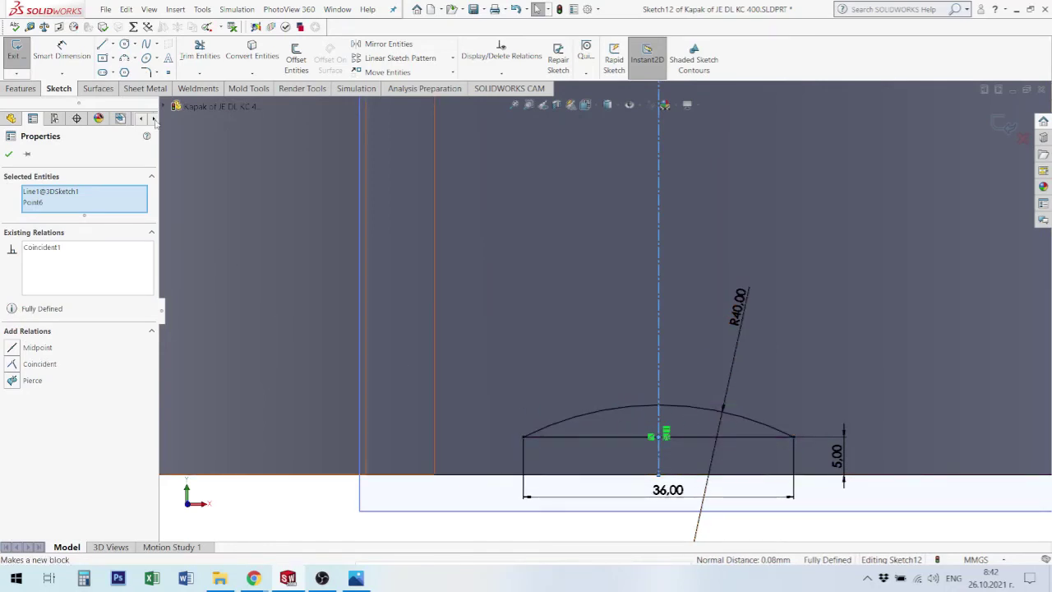
Fillet the left and right corners at 1 mm, accepting the relation warnings.
click(9, 155)
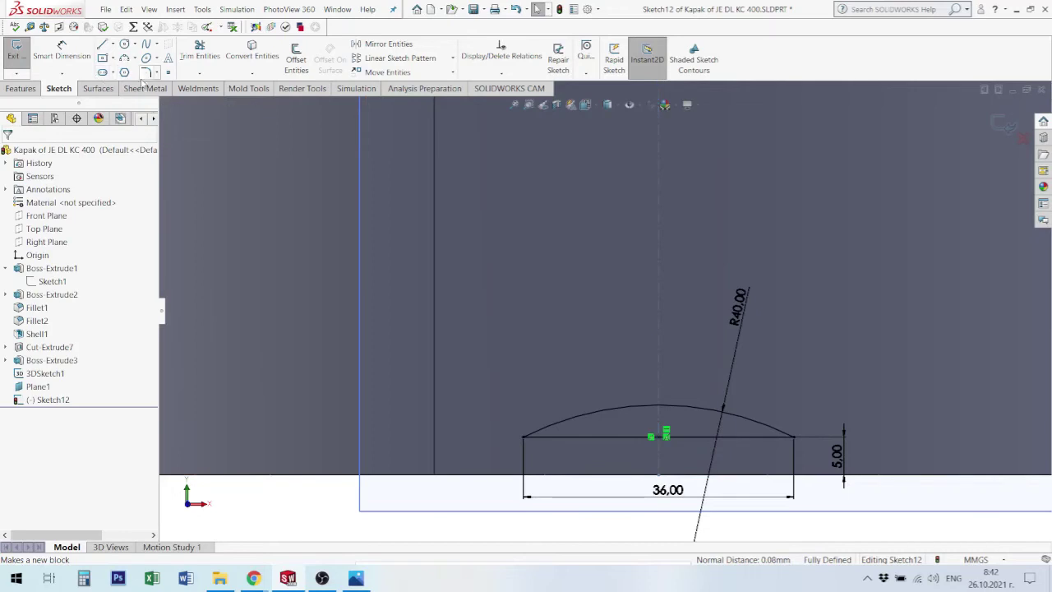
click(146, 72)
click(523, 437)
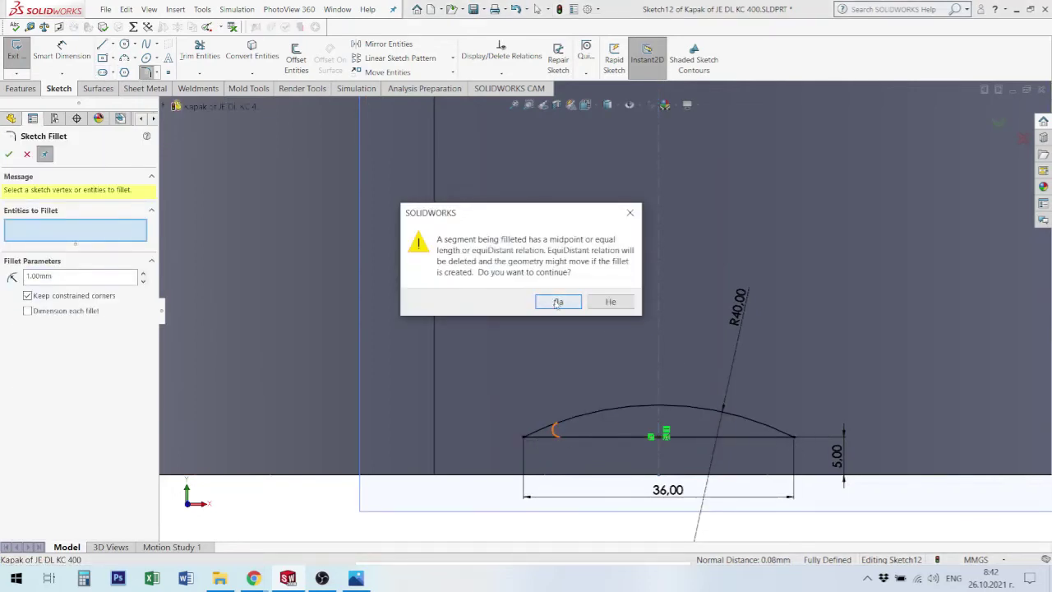
click(558, 302)
click(793, 438)
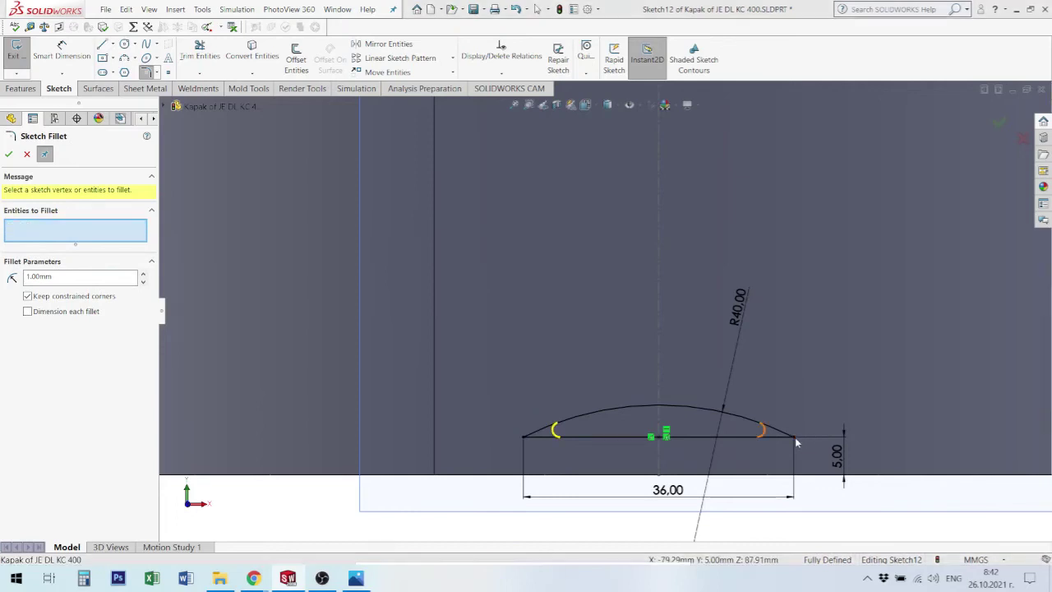
click(556, 303)
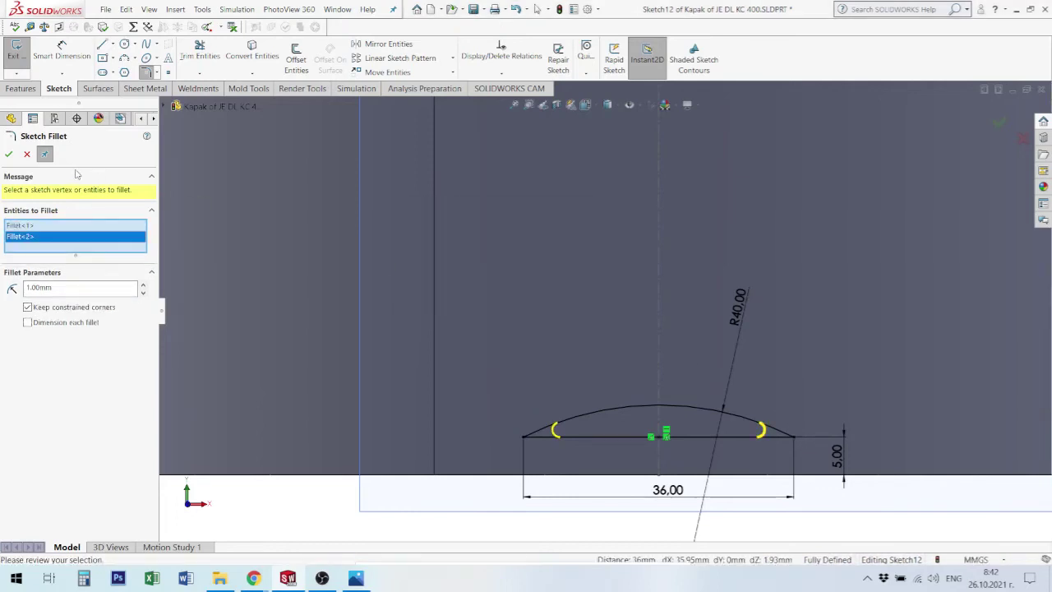
click(9, 155)
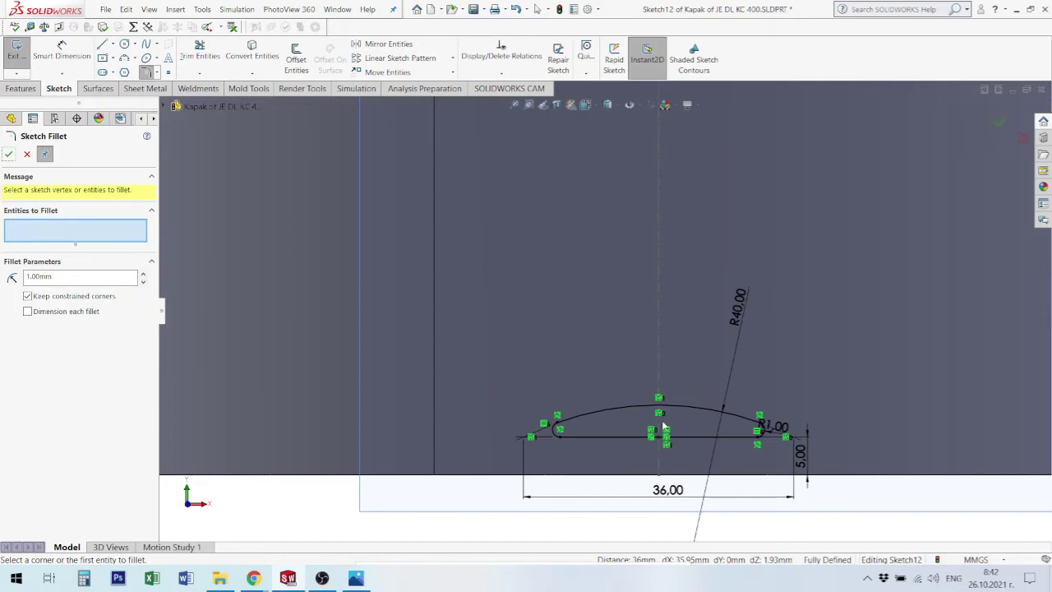
mouse_move(633, 430)
middle_down()
mouse_move(699, 426)
mouse_move(666, 409)
middle_up()
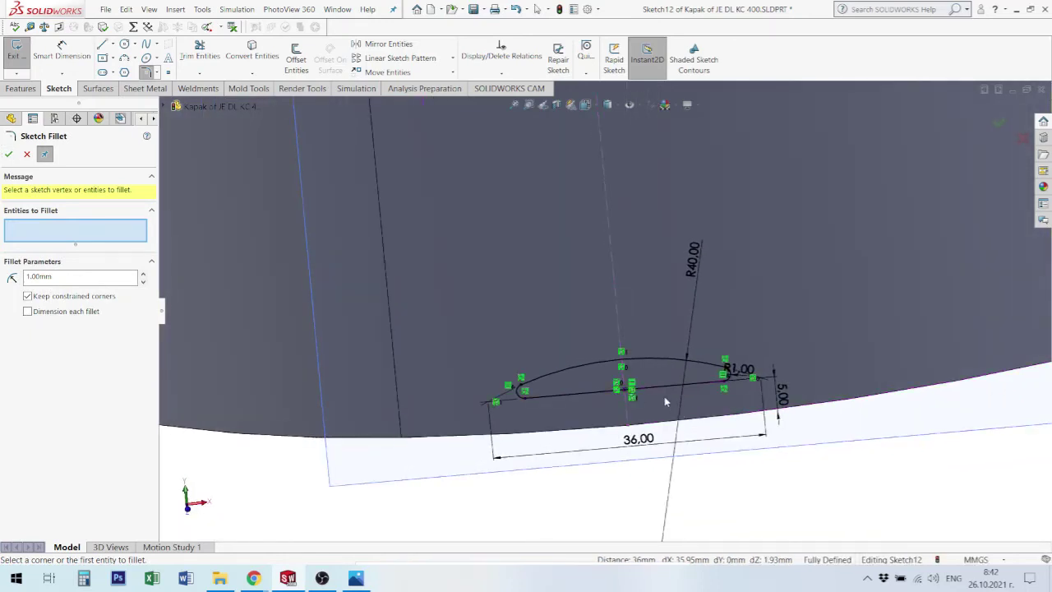
scroll(666, 409, up, 3)
middle_drag(666, 408, 644, 366)
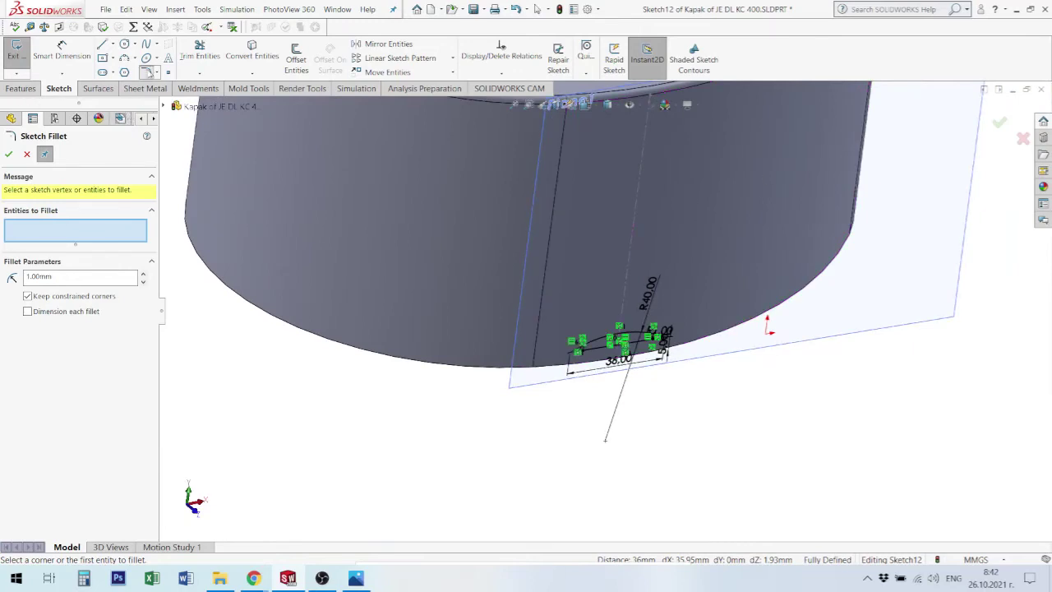
click(23, 89)
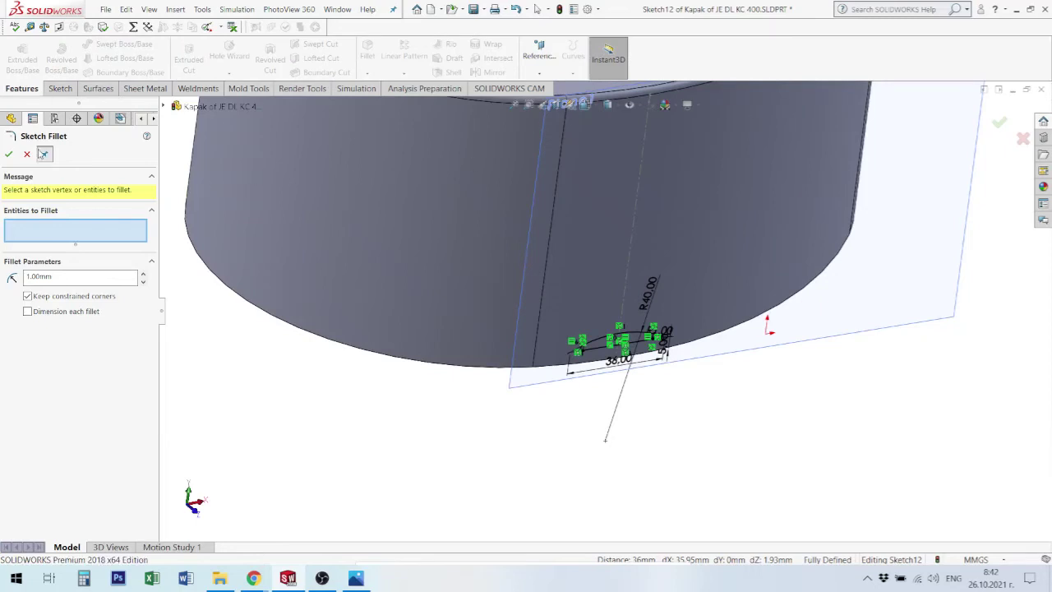
Cut-extrude Sketch12's filleted profile Up To Surface, ending at the lid's curved side face.
click(27, 154)
click(191, 60)
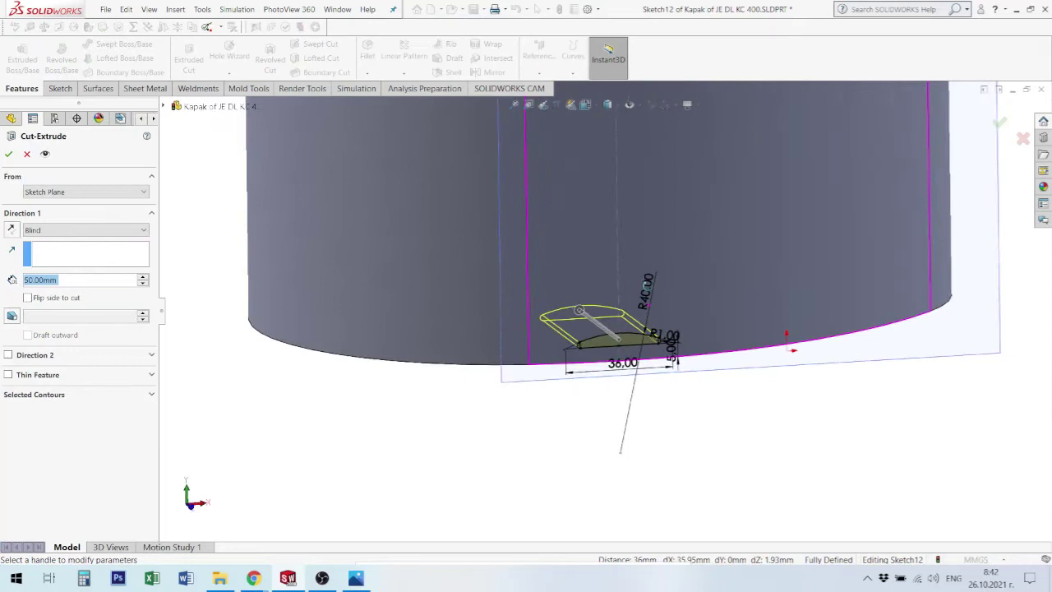
middle_drag(759, 246, 704, 230)
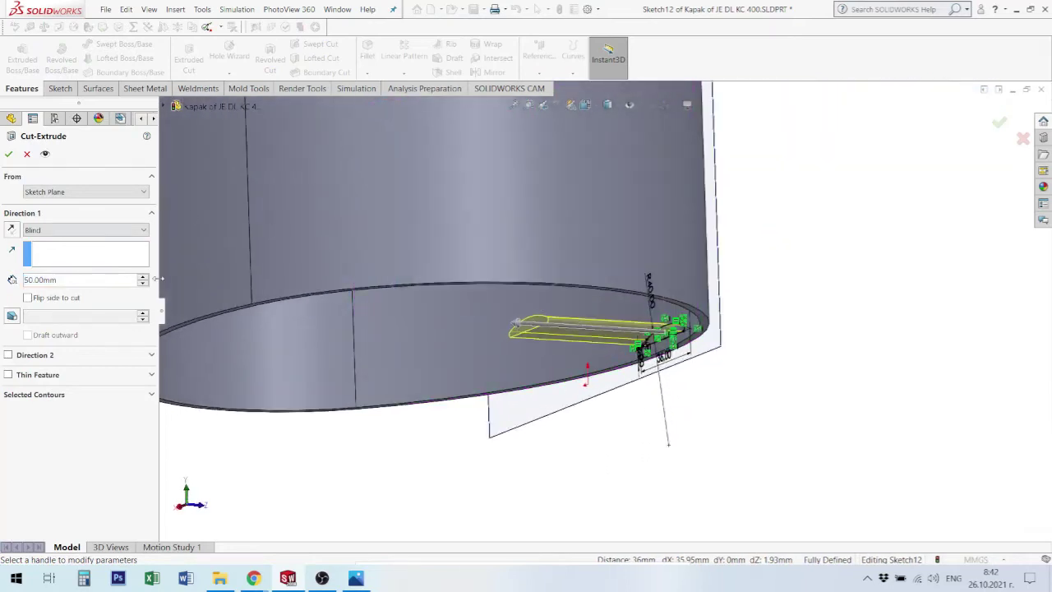
click(65, 230)
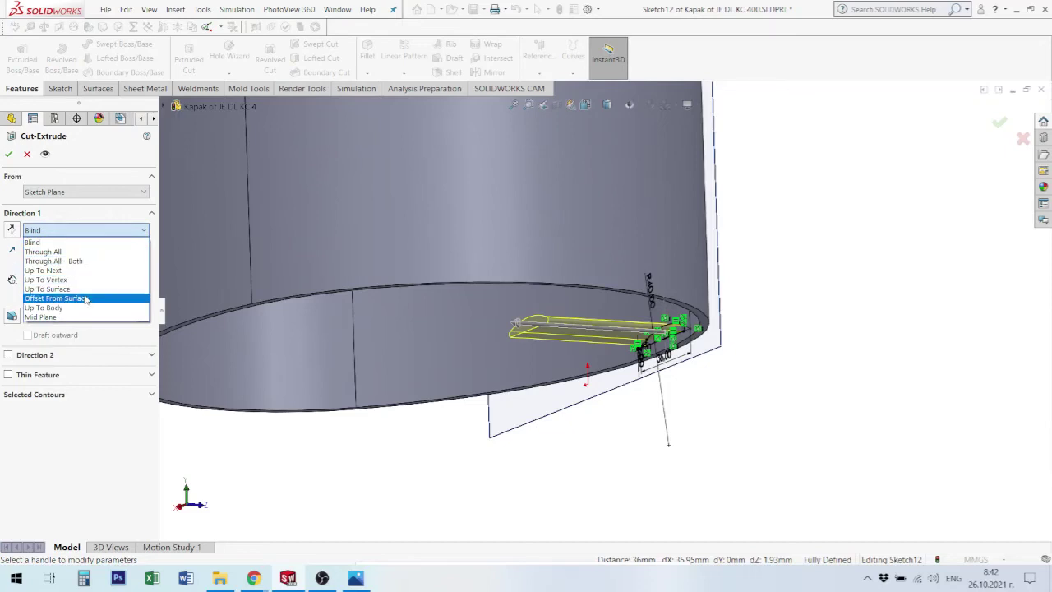
click(49, 289)
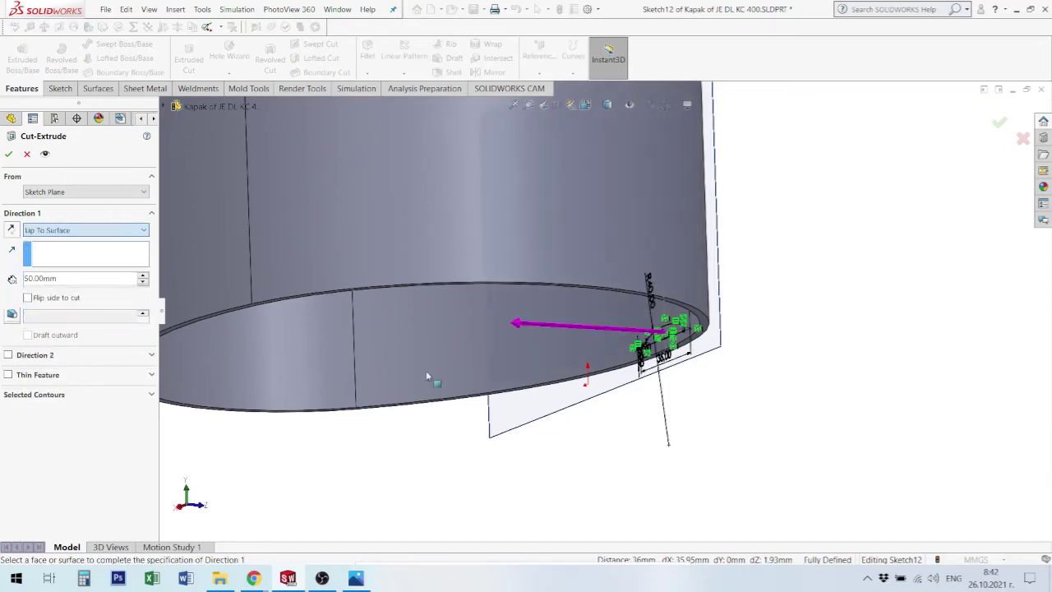
click(573, 359)
middle_drag(838, 290, 772, 340)
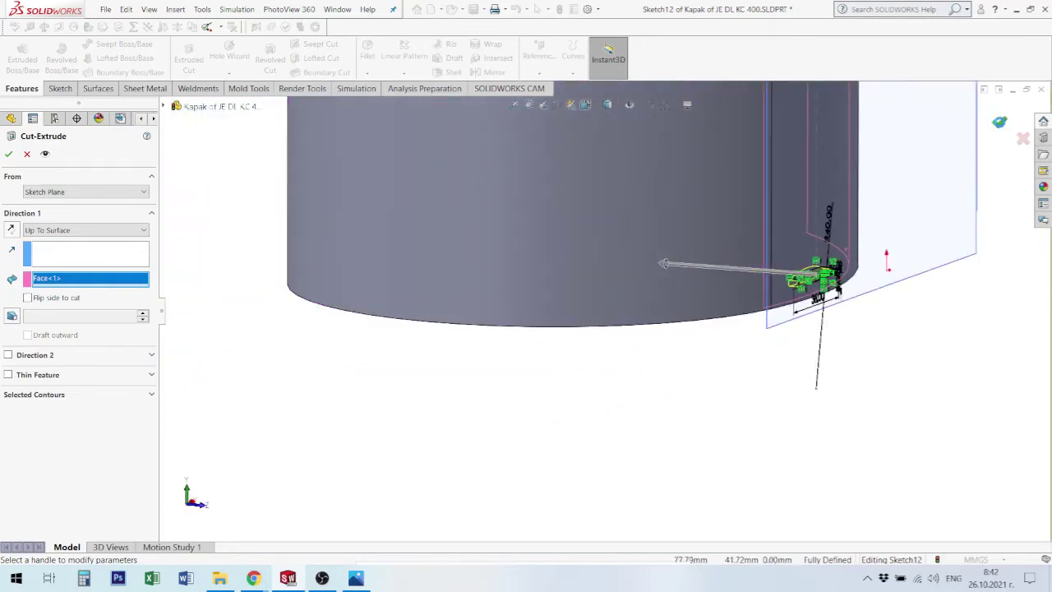
click(998, 121)
middle_drag(816, 389, 841, 299)
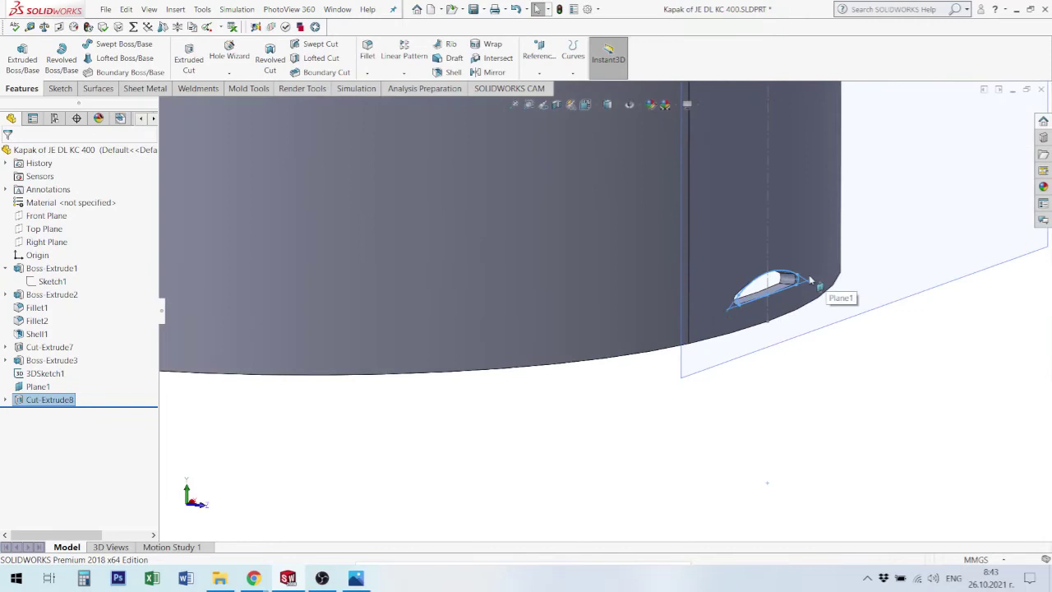
click(861, 353)
Orbit the lid to view the whole body, then select 3DSketch1 and Plane1 in the feature tree.
scroll(809, 322, up, 3)
mouse_move(798, 312)
middle_down()
mouse_move(646, 265)
mouse_move(650, 307)
middle_up()
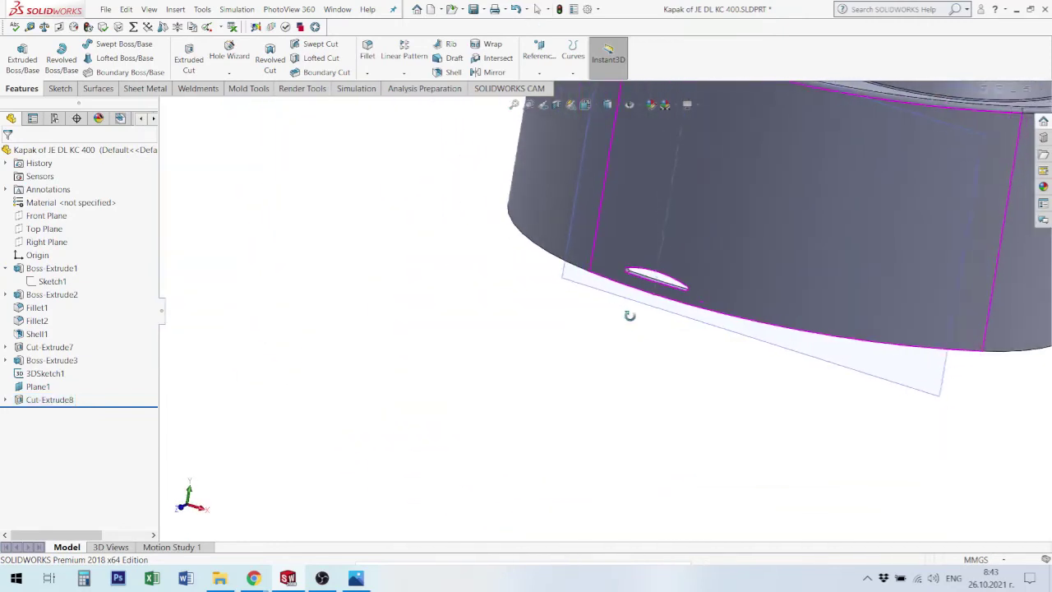
scroll(668, 304, up, 3)
scroll(668, 304, up, 3)
middle_drag(756, 307, 634, 301)
scroll(634, 301, down, 3)
mouse_move(627, 259)
middle_down()
mouse_move(636, 210)
mouse_move(780, 431)
middle_up()
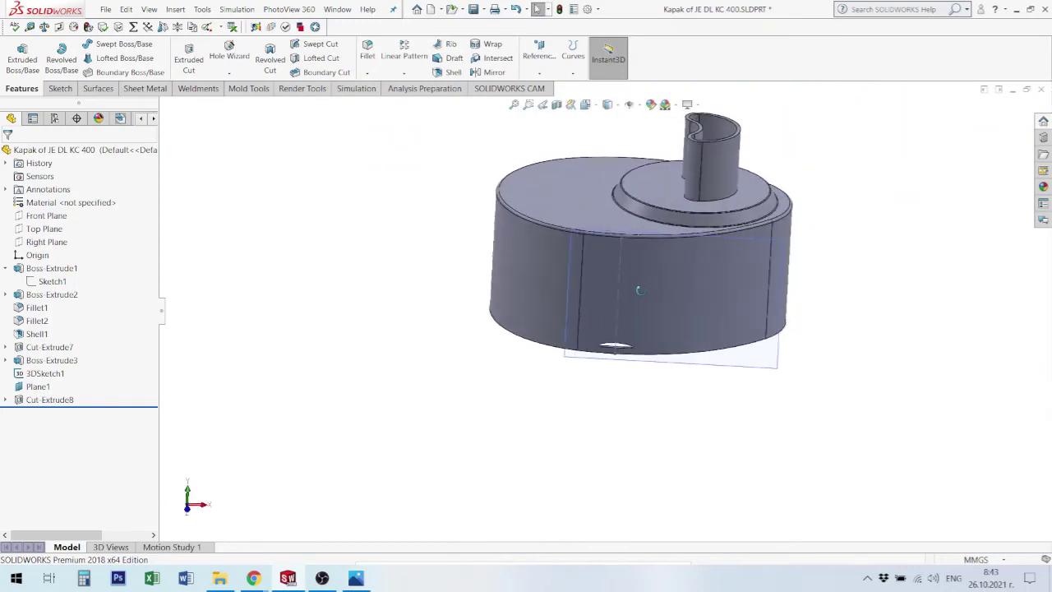
click(43, 373)
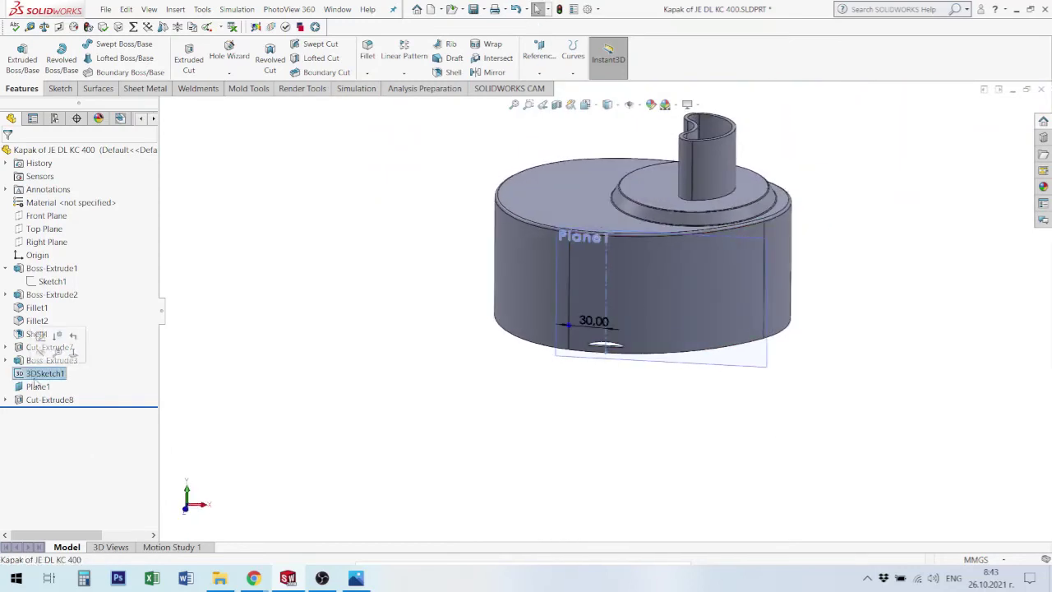
ctrl+click(41, 386)
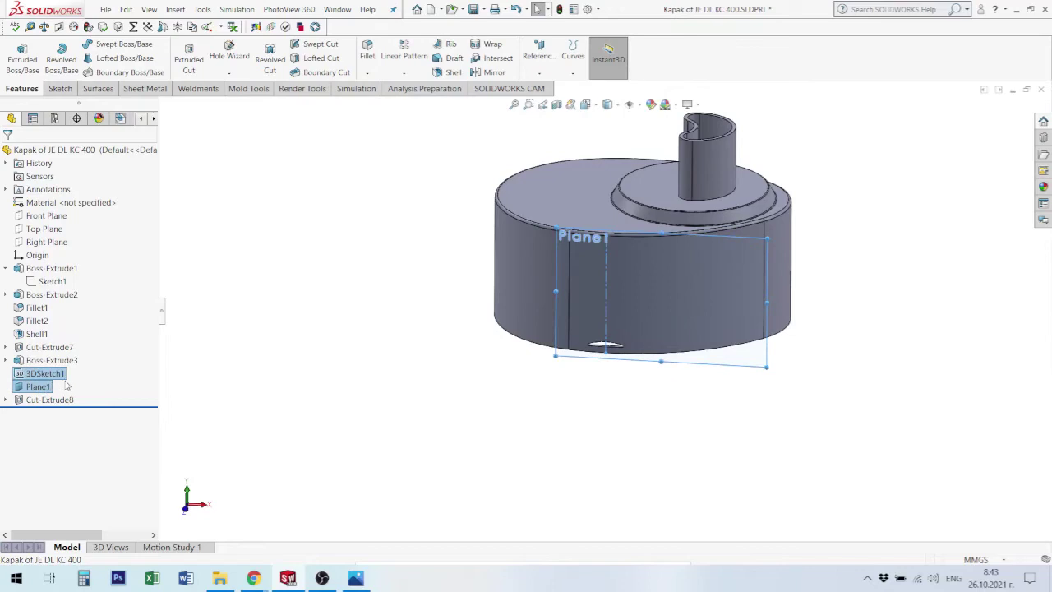
right_click(41, 386)
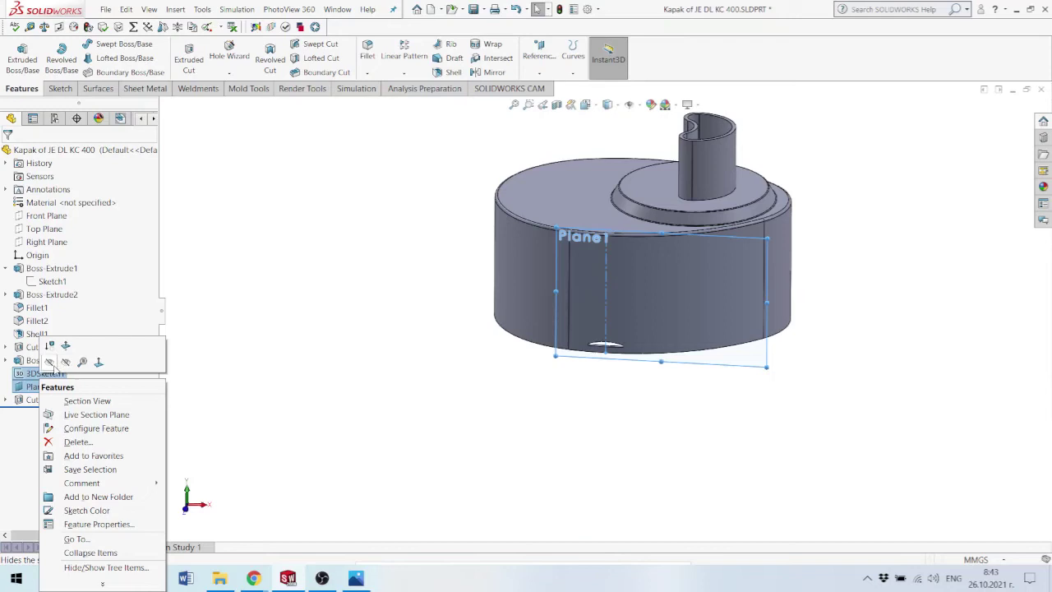
click(51, 355)
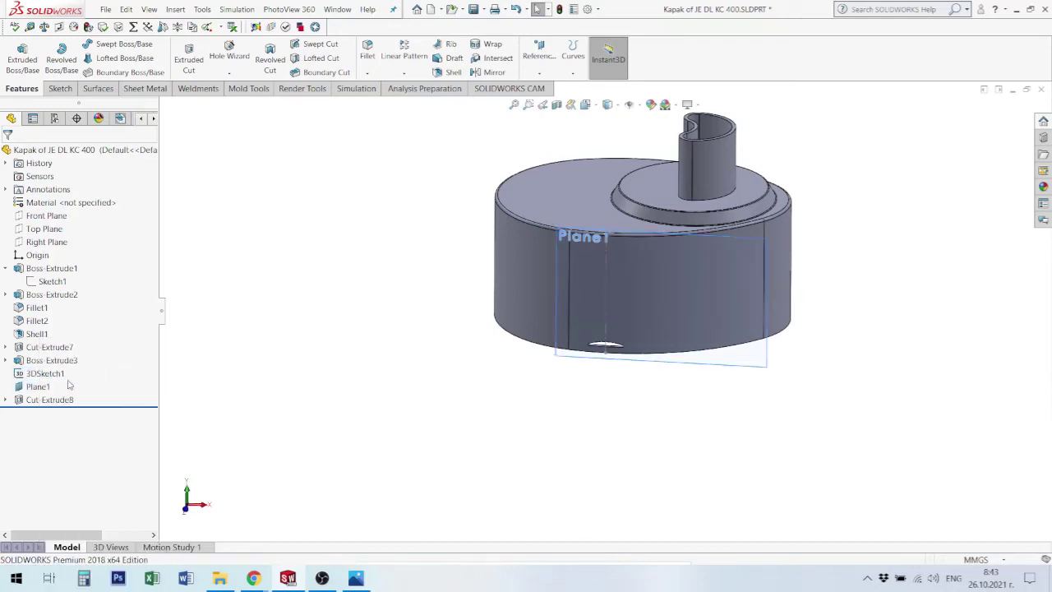
Hide 3DSketch1 and Plane1, then orbit to view the remaining wall slot.
click(42, 374)
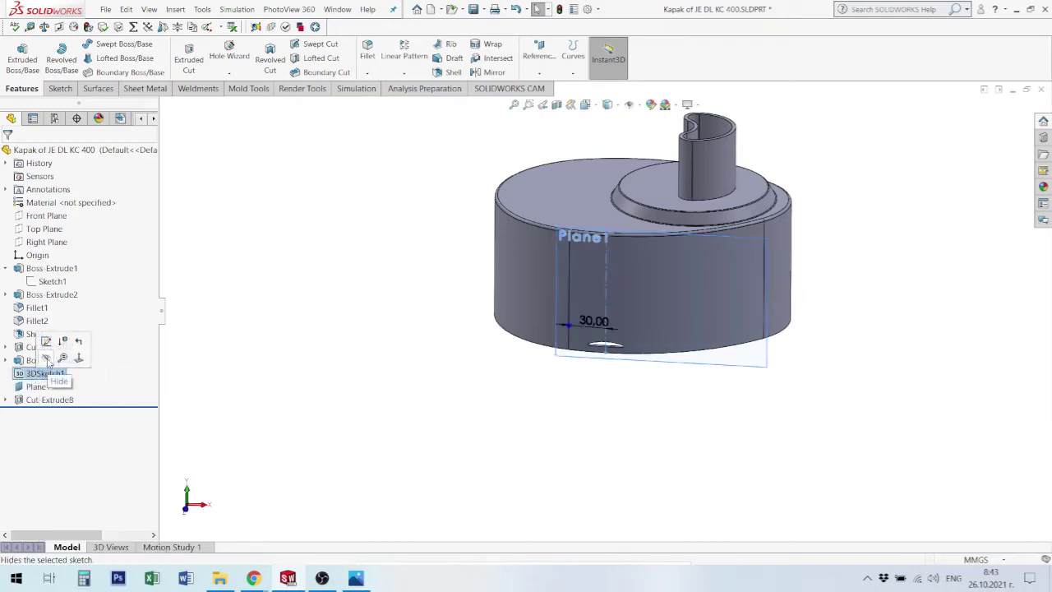
click(47, 360)
click(37, 387)
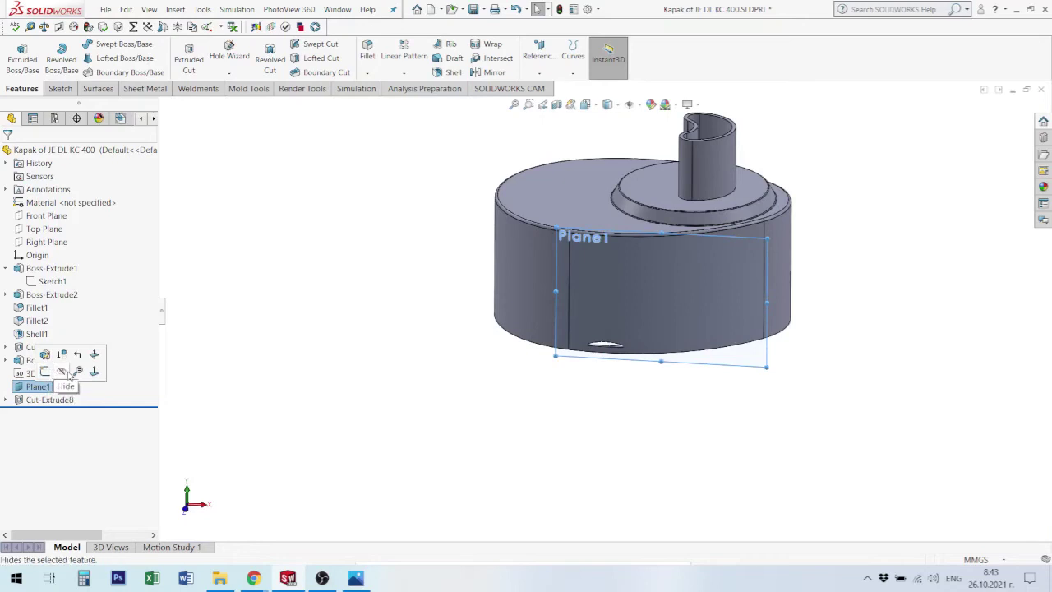
click(64, 373)
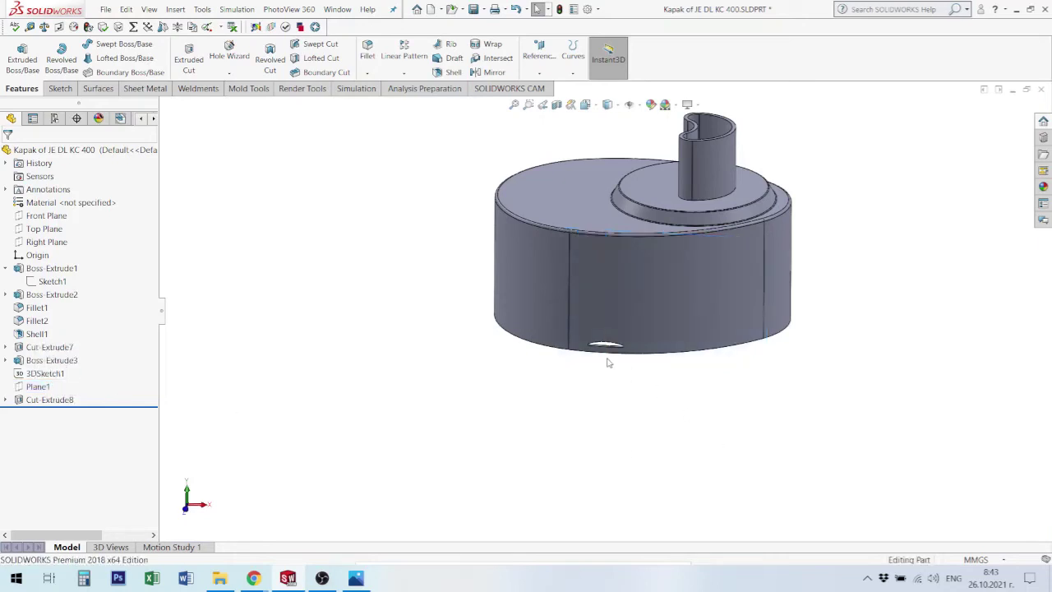
middle_drag(607, 363, 749, 339)
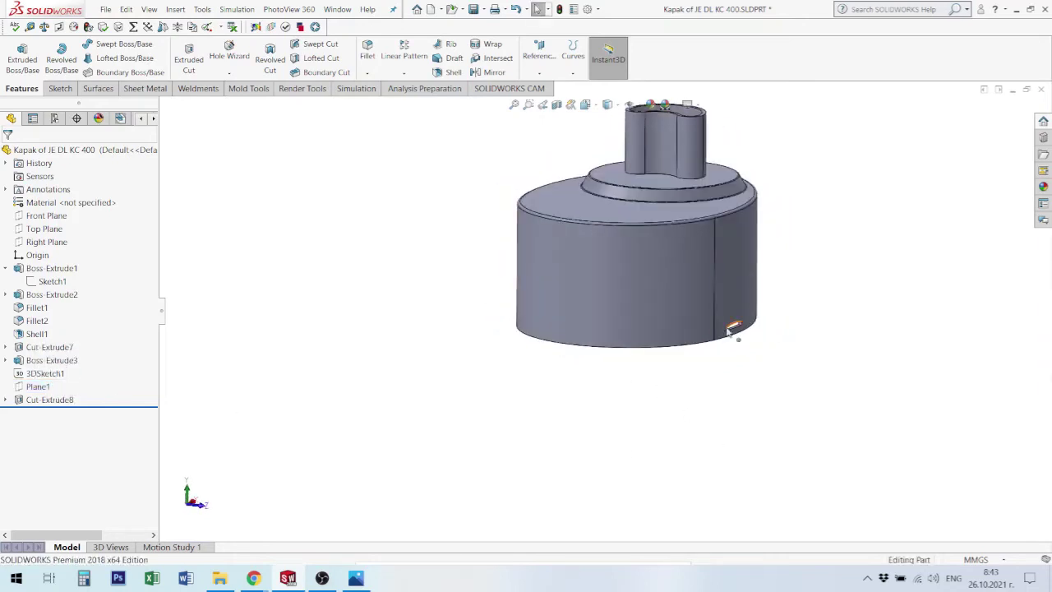
mouse_move(527, 352)
middle_down()
mouse_move(625, 376)
mouse_move(594, 389)
middle_up()
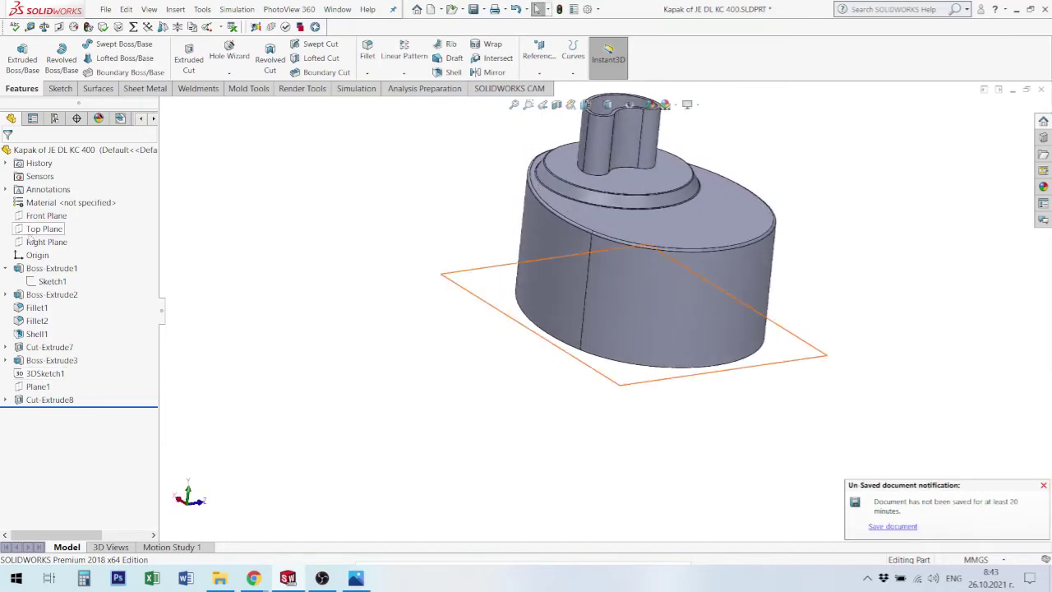
Mirror the Cut-Extrude8 slot across the Front Plane to create Mirror1.
click(48, 217)
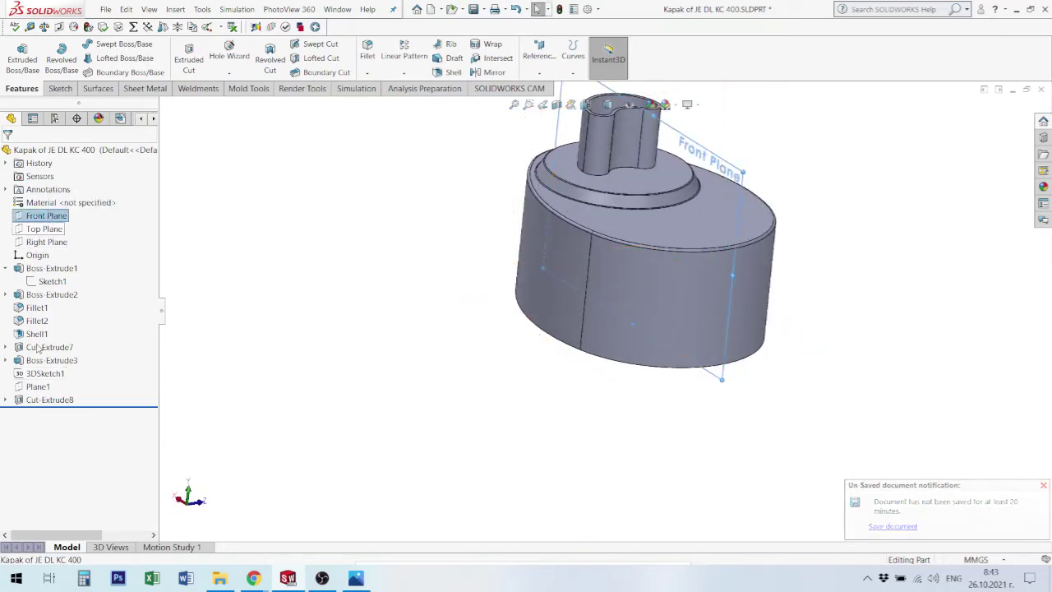
ctrl+click(42, 401)
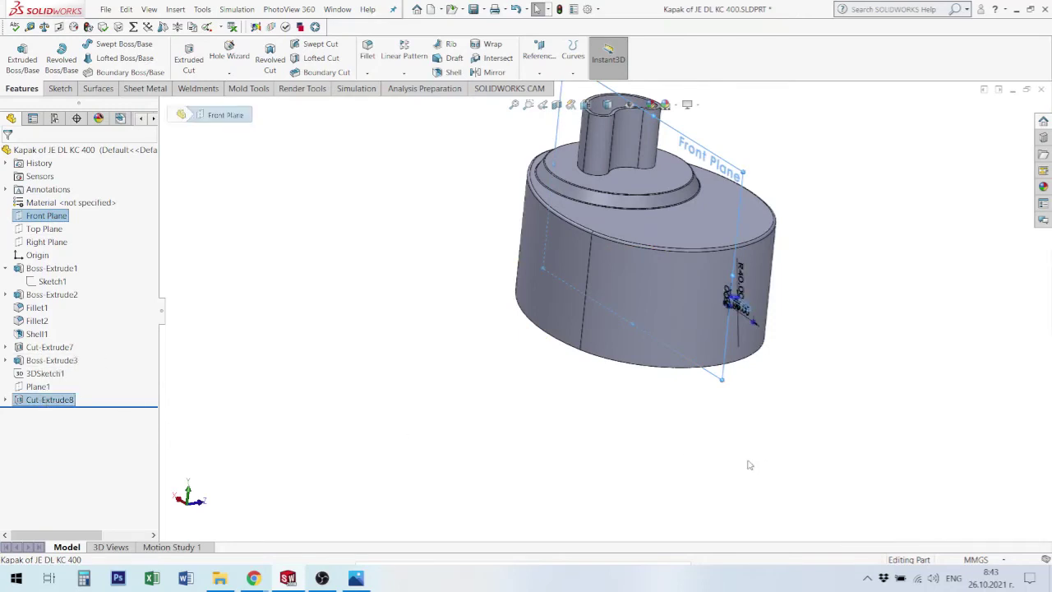
click(491, 71)
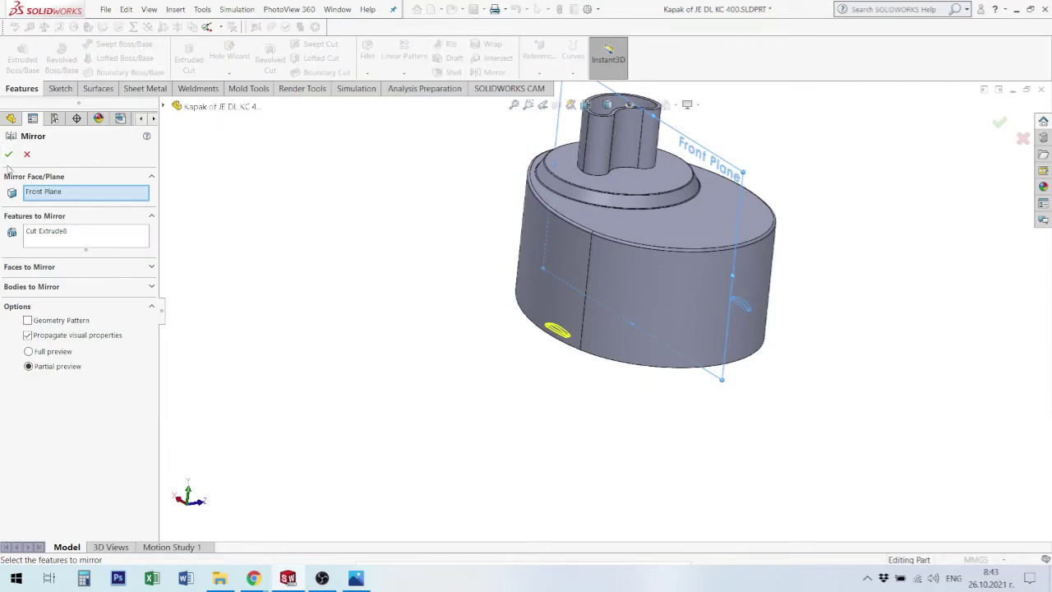
click(9, 154)
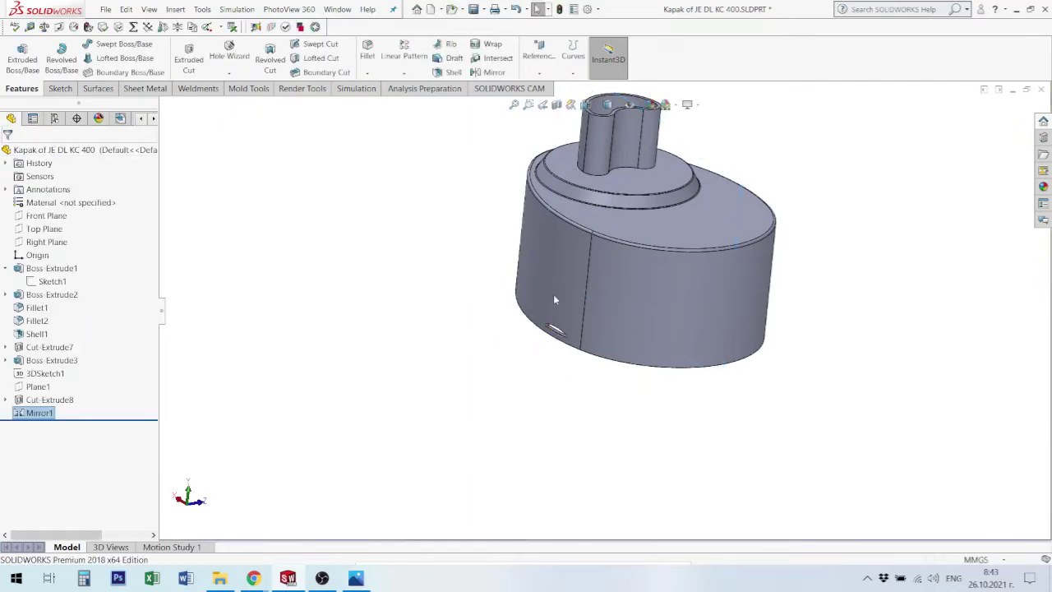
Orbit to inspect the mirrored slot and hollow underside, then select Plane1.
mouse_move(553, 294)
middle_down()
mouse_move(612, 218)
mouse_move(456, 348)
mouse_move(715, 371)
middle_up()
scroll(716, 371, down, 5)
mouse_move(723, 329)
middle_down()
mouse_move(716, 191)
mouse_move(568, 292)
middle_up()
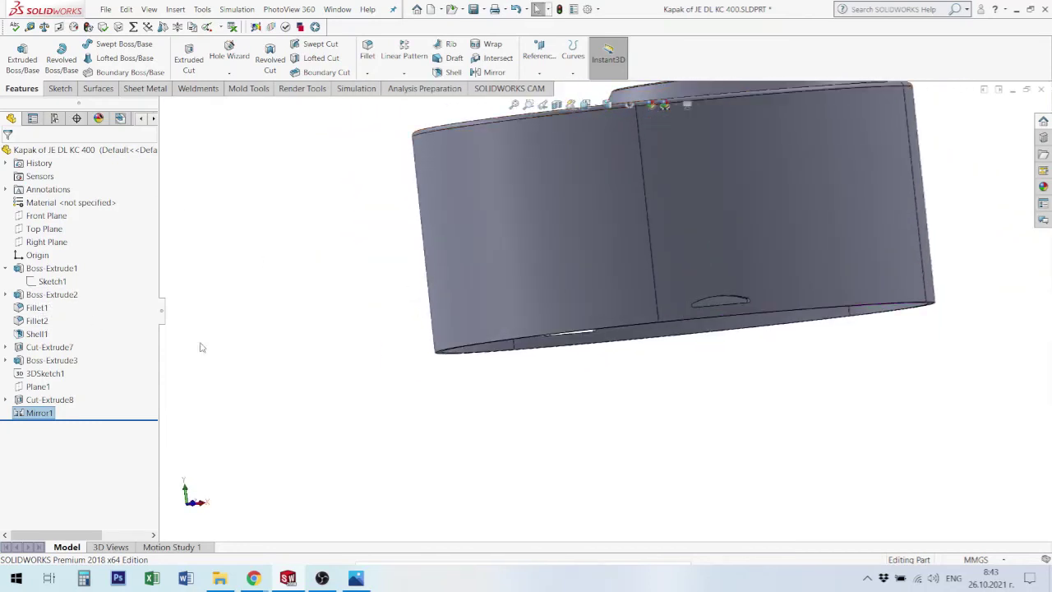
scroll(573, 281, up, 5)
middle_drag(573, 281, 662, 382)
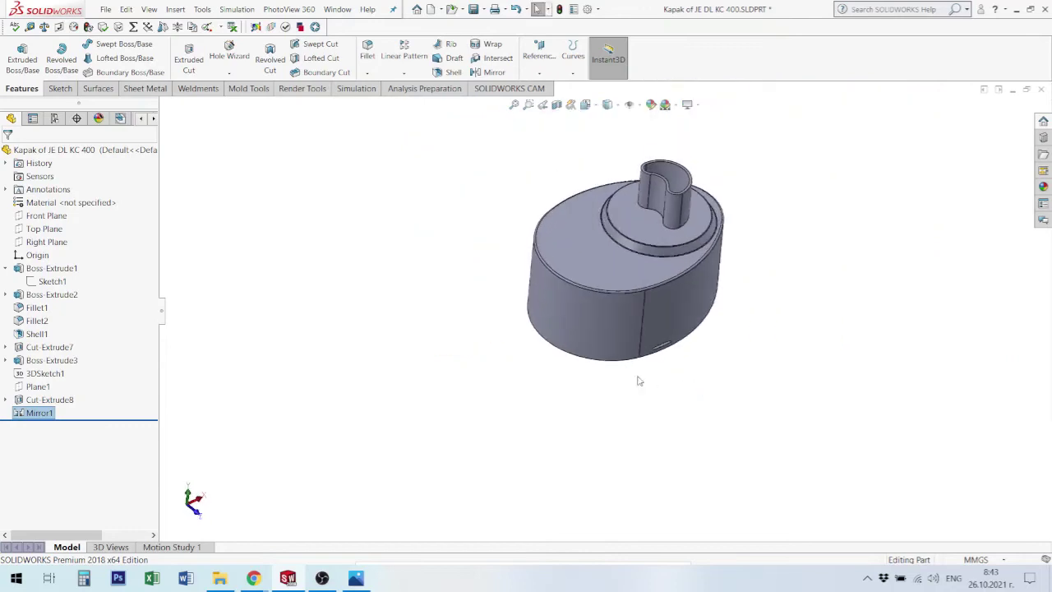
click(38, 386)
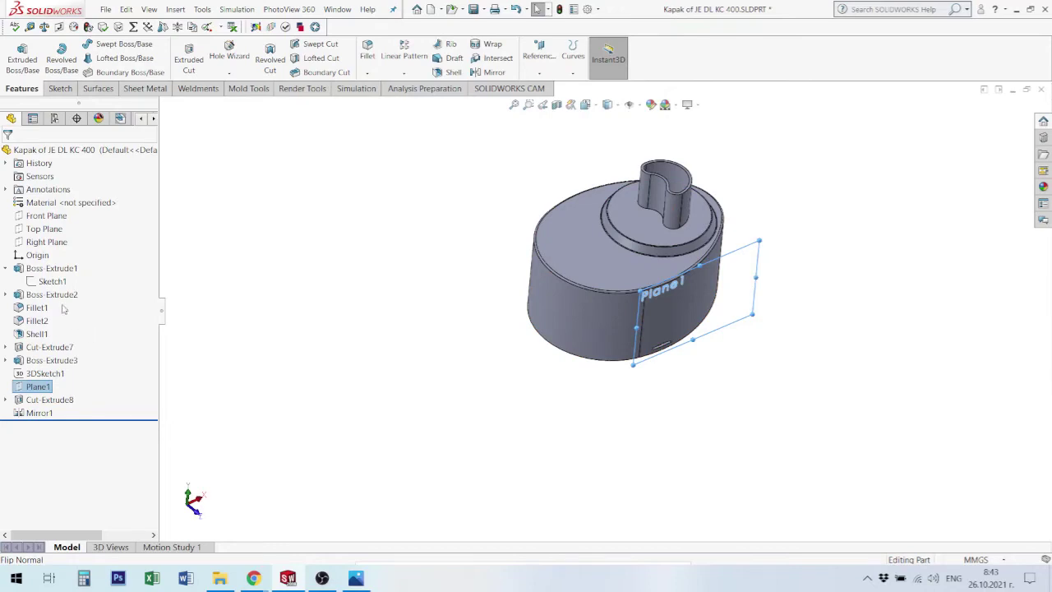
Measure the 3.08° angle between Plane1 and the Front Plane.
ctrl+click(46, 215)
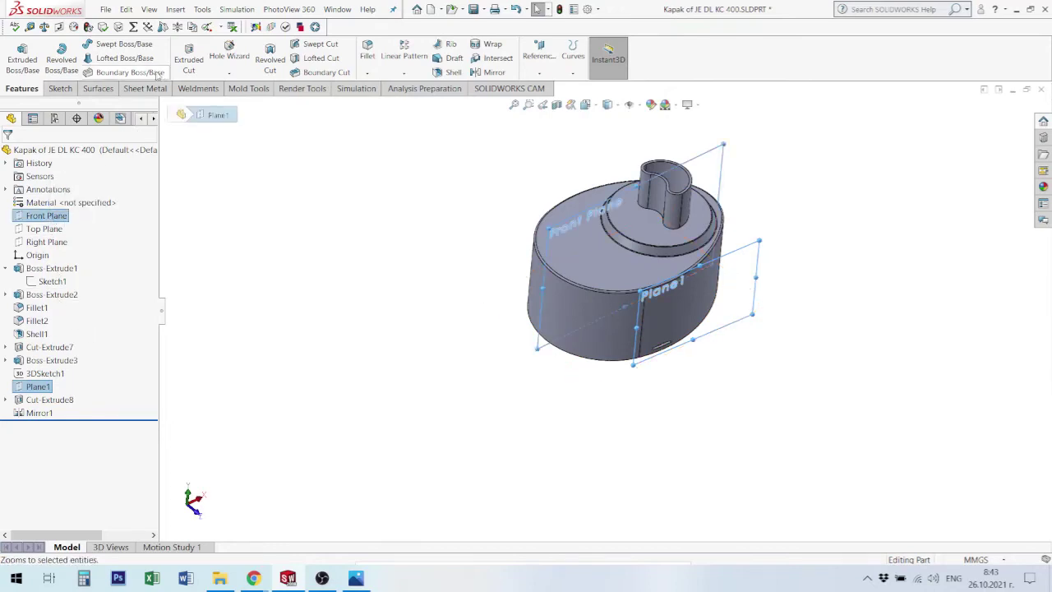
click(30, 26)
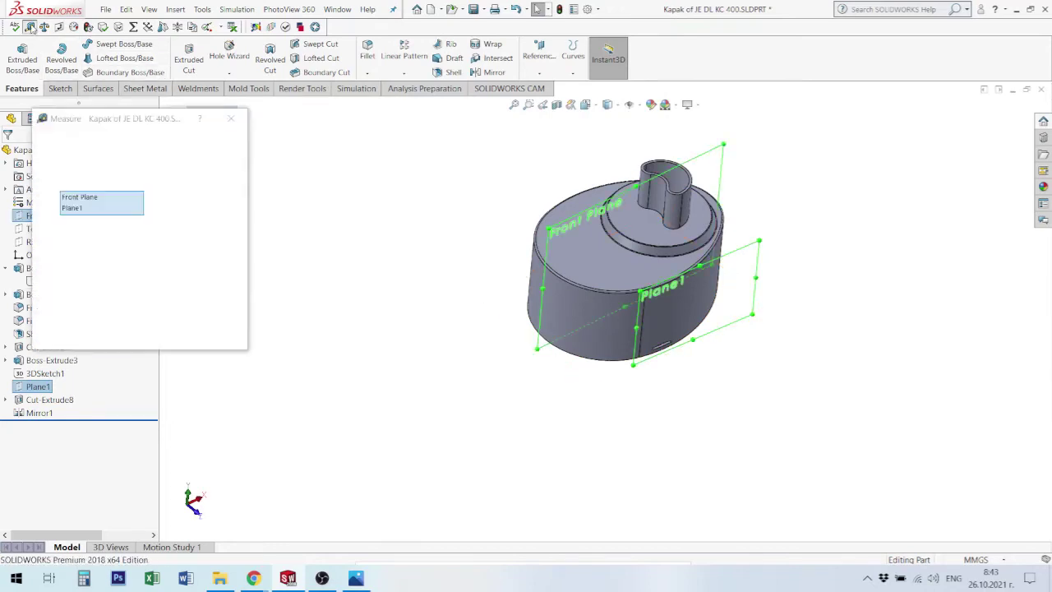
click(231, 118)
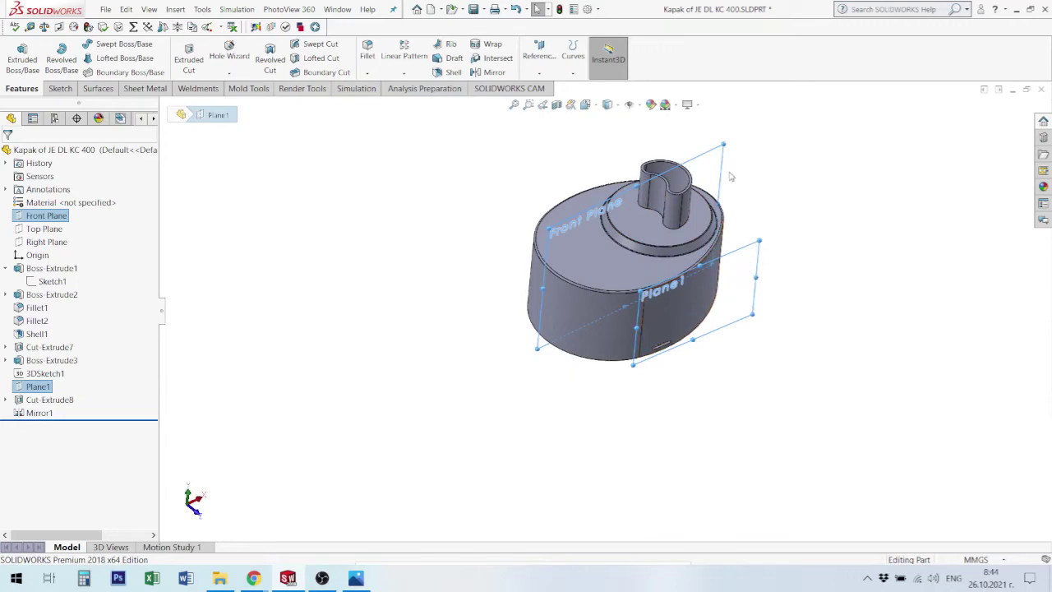
click(832, 214)
Save the part as Kapak of JE DL KC 400.SLDPRT.
middle_drag(760, 356, 717, 296)
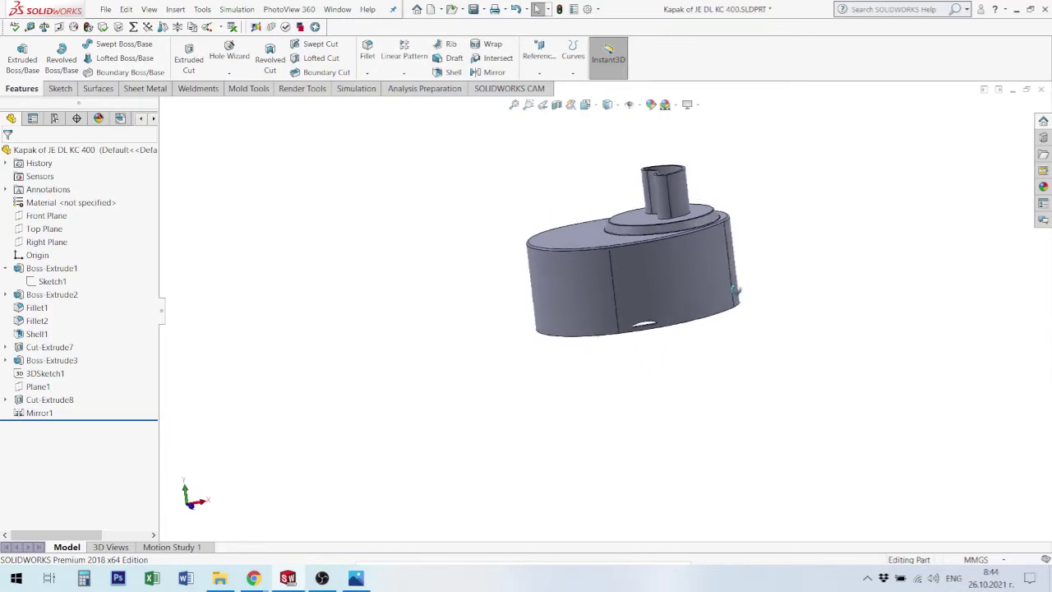
key(ctrl+s)
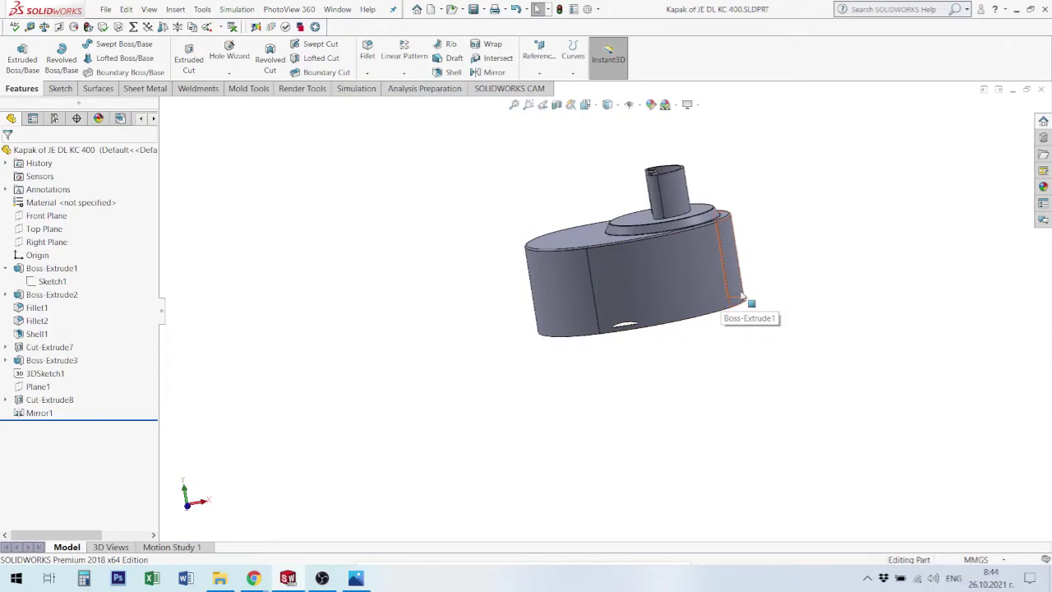
middle_drag(674, 321, 698, 371)
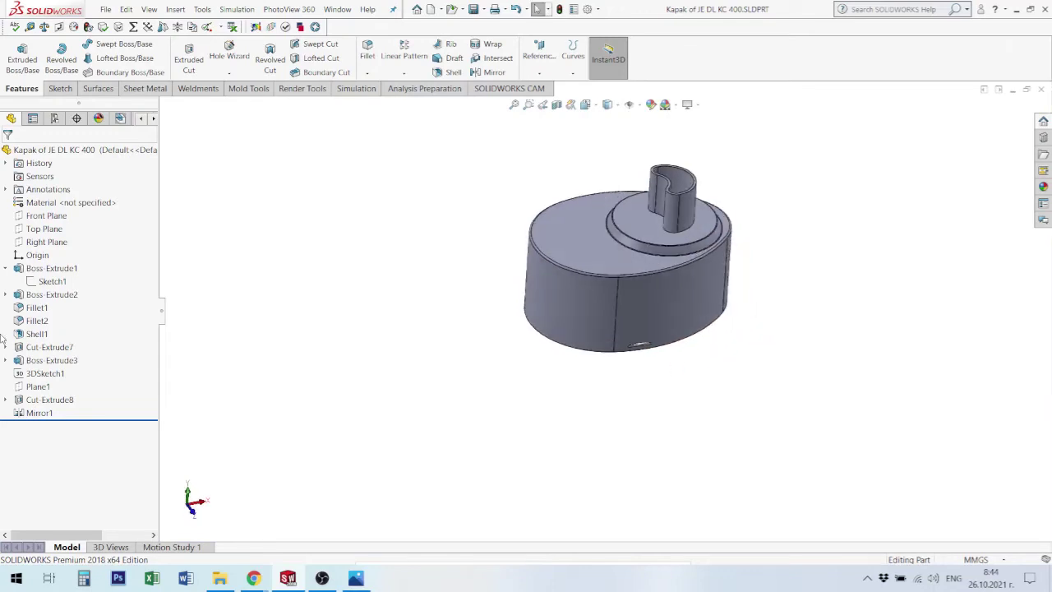
click(50, 281)
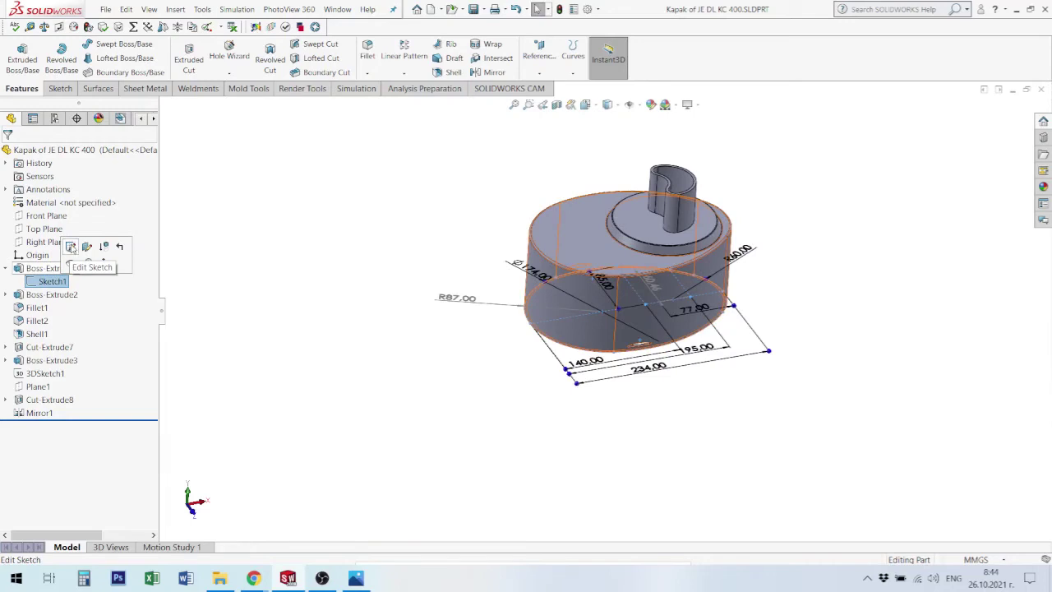
Edit Sketch1 in top view and move the Ø174 diameter dimension text aside.
click(72, 247)
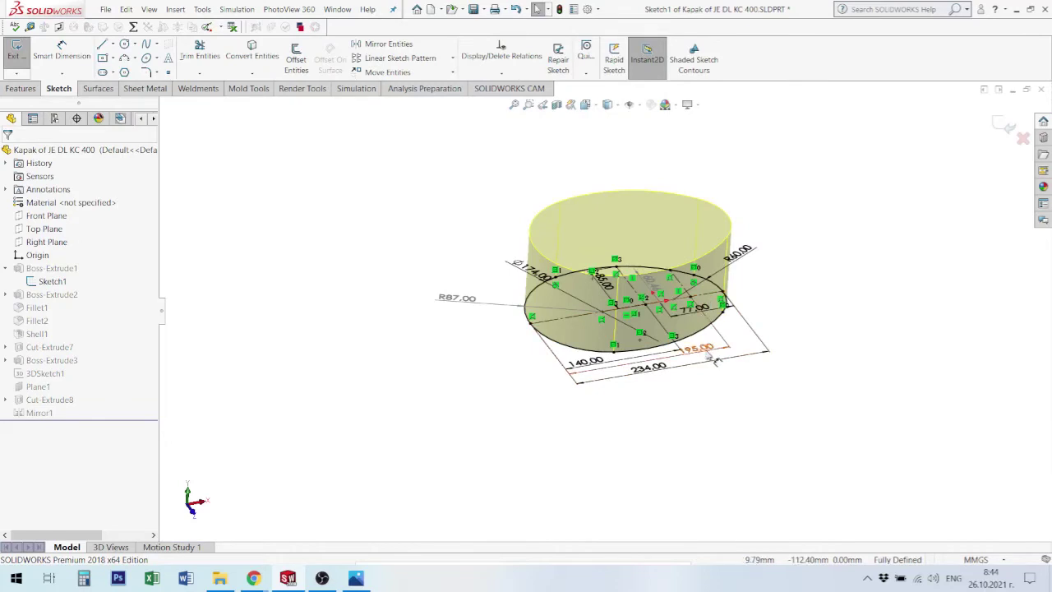
key(ctrl+8)
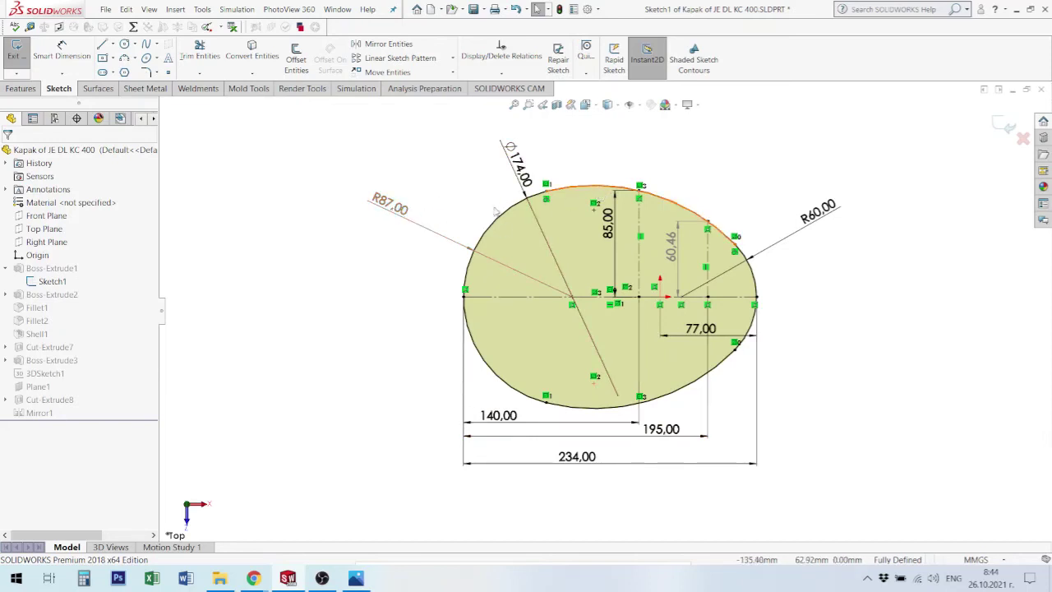
drag(484, 161, 494, 162)
click(493, 161)
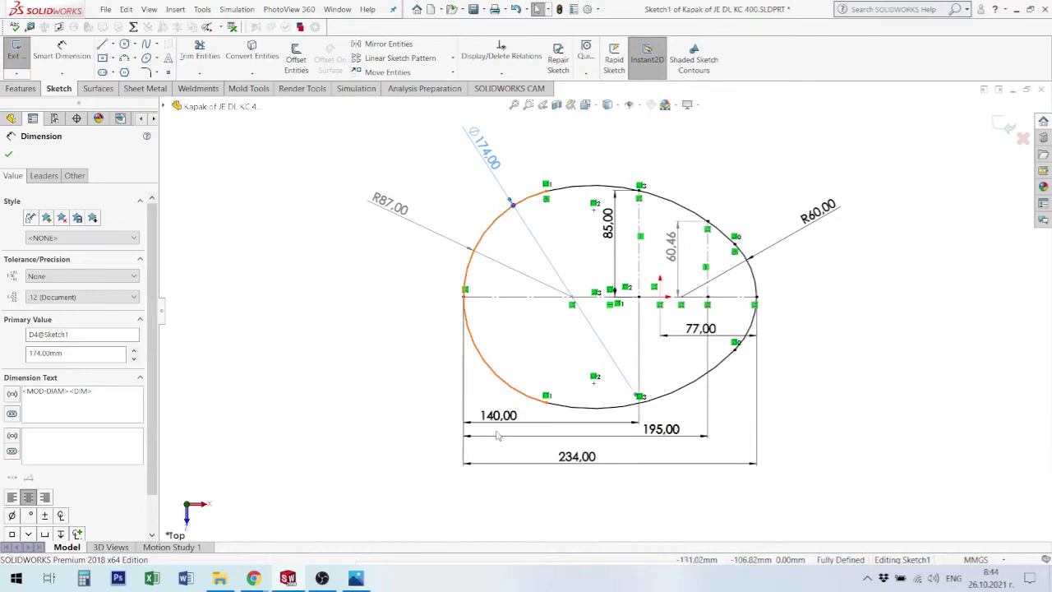
click(742, 358)
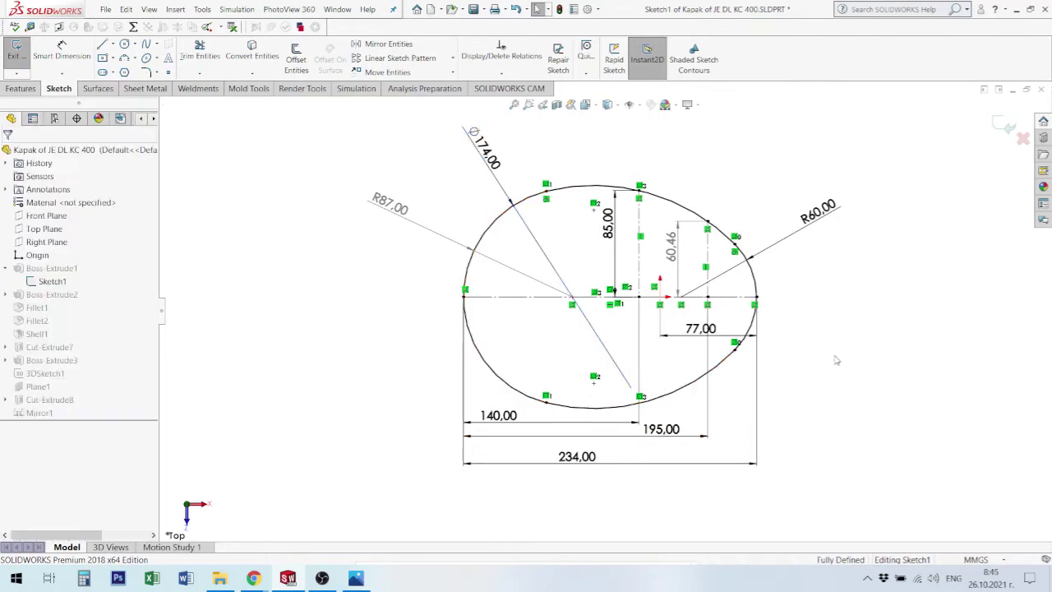
Convert the four outline arcs, including the left R87 arc, to construction geometry.
click(737, 355)
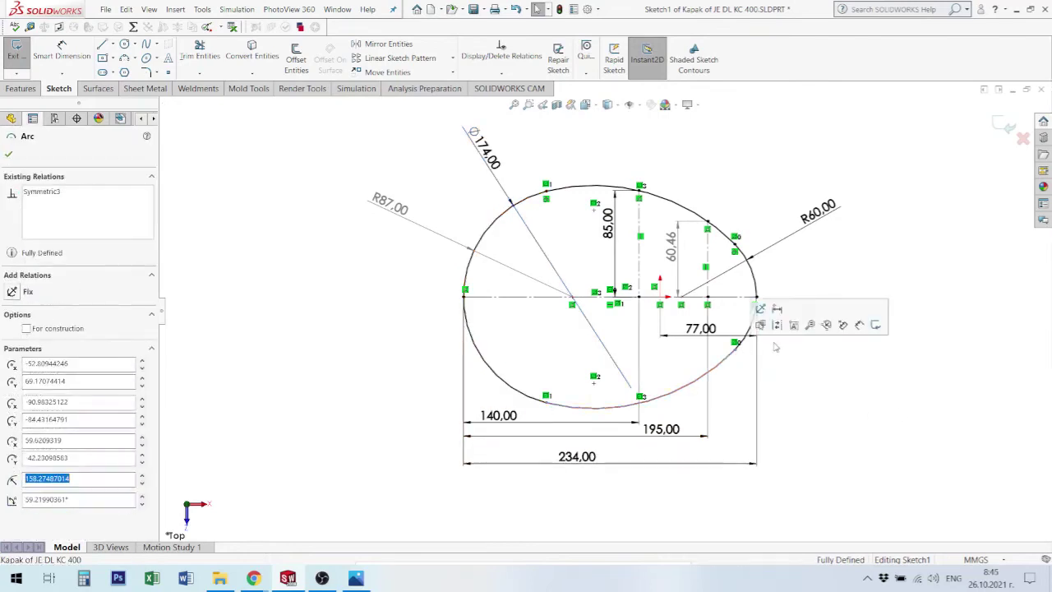
click(817, 392)
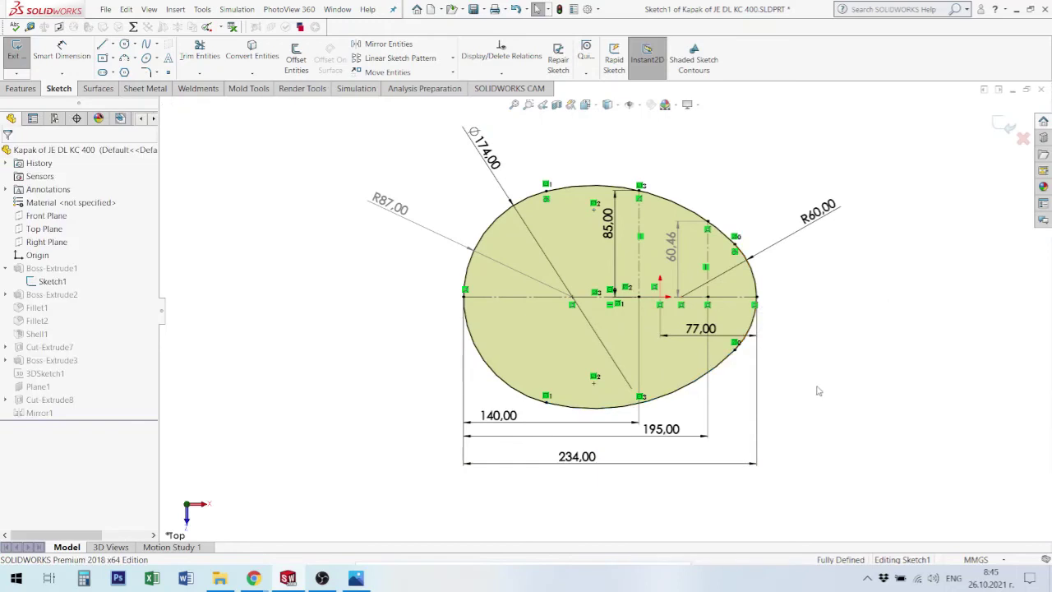
click(720, 371)
ctrl+click(755, 332)
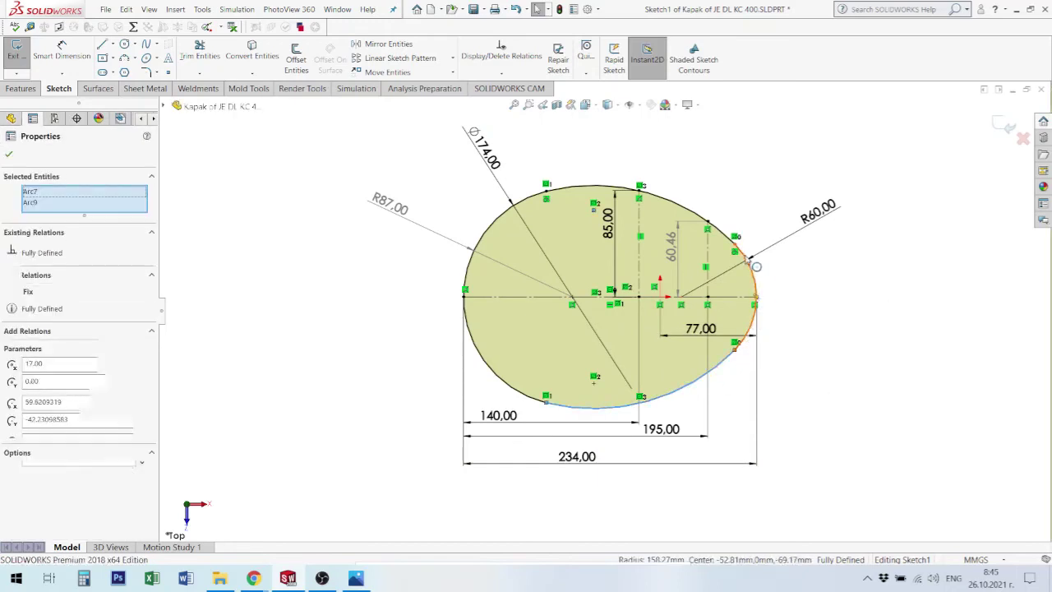
ctrl+click(694, 215)
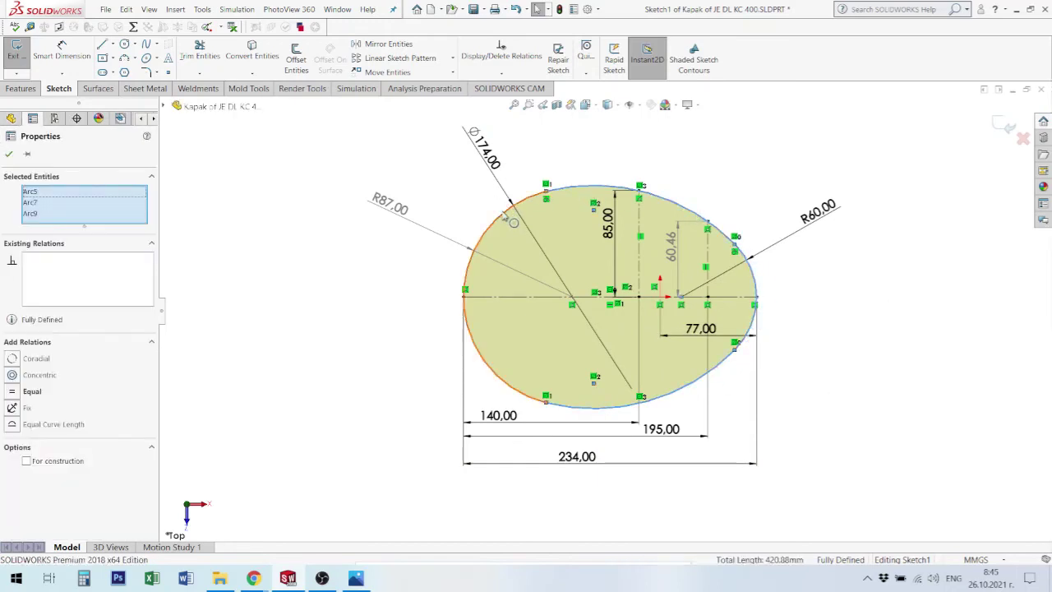
click(507, 217)
ctrl+click(489, 329)
click(493, 369)
ctrl+click(489, 367)
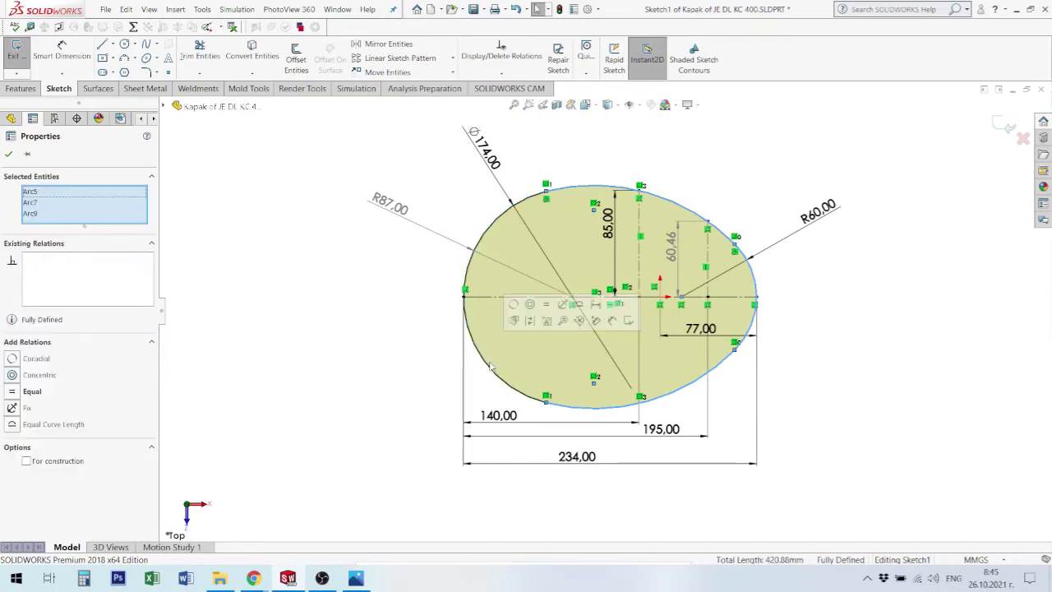
click(529, 327)
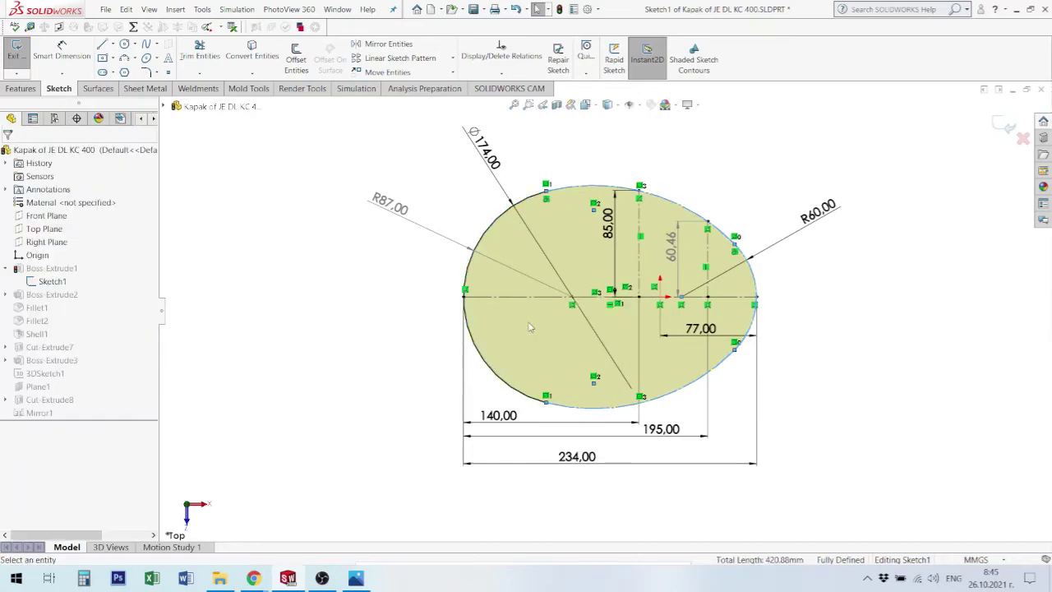
click(491, 379)
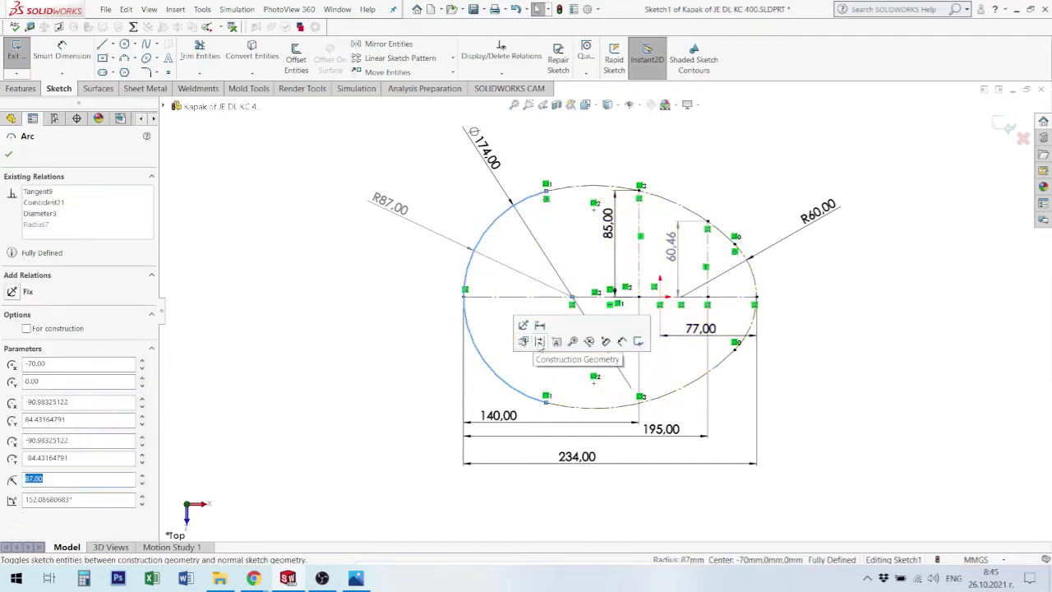
click(355, 333)
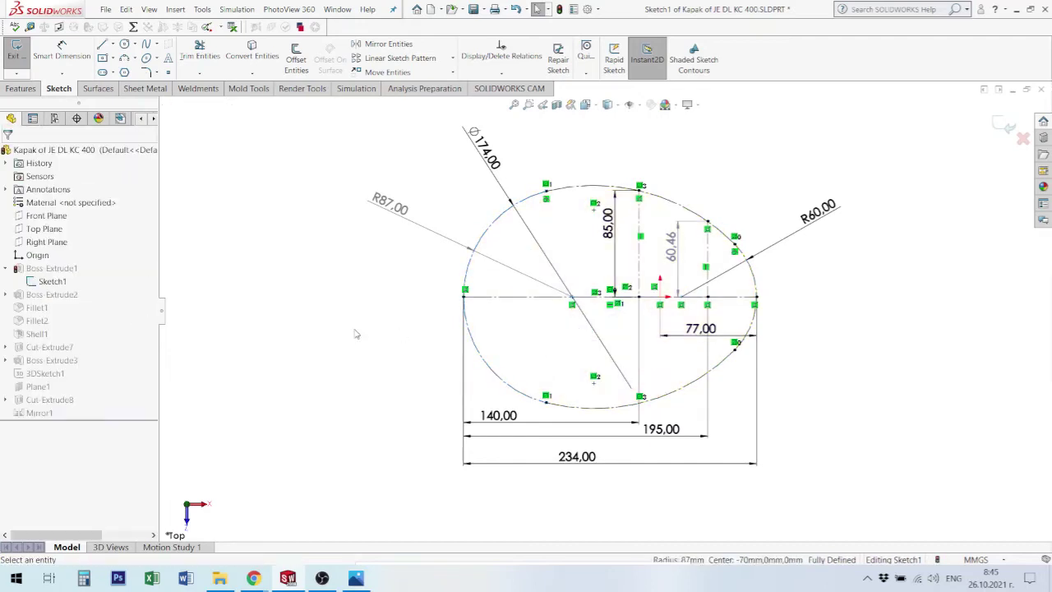
Offset the four outline arcs by 3.00 mm and exit the sketch to rebuild.
click(492, 375)
ctrl+click(749, 296)
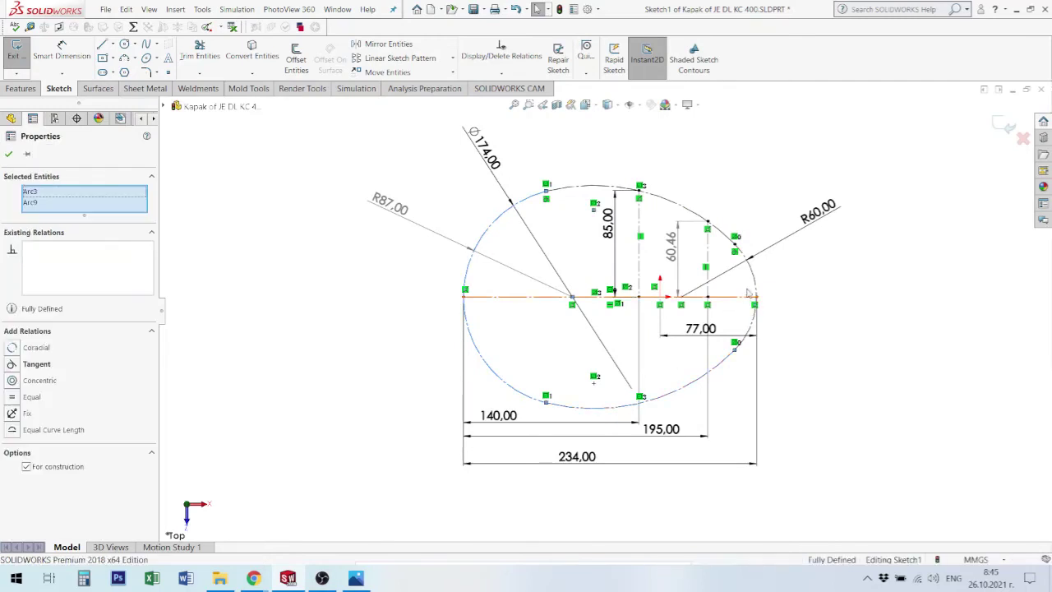
click(684, 213)
ctrl+click(683, 212)
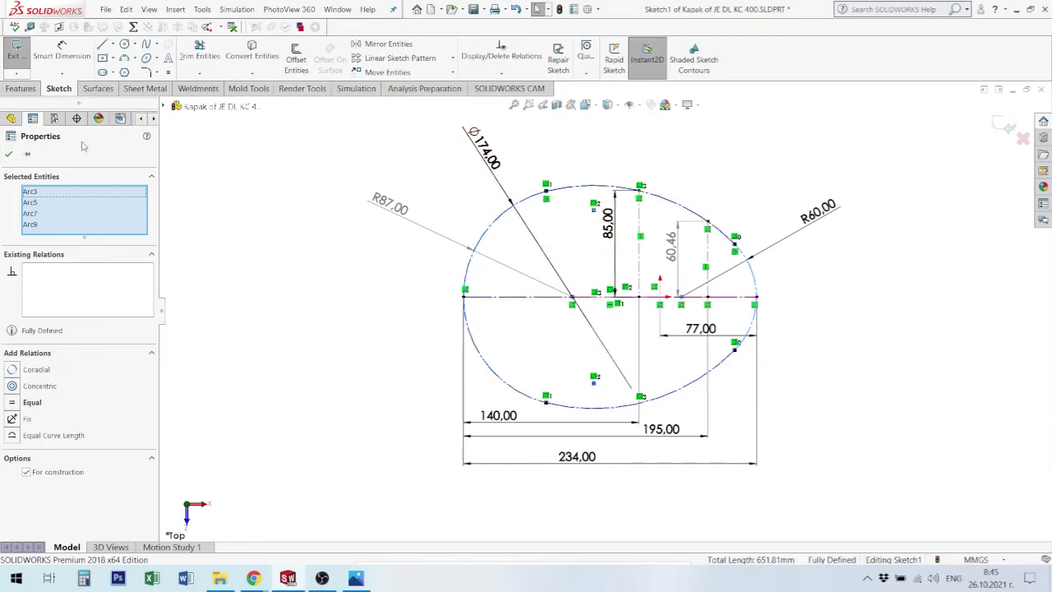
click(298, 59)
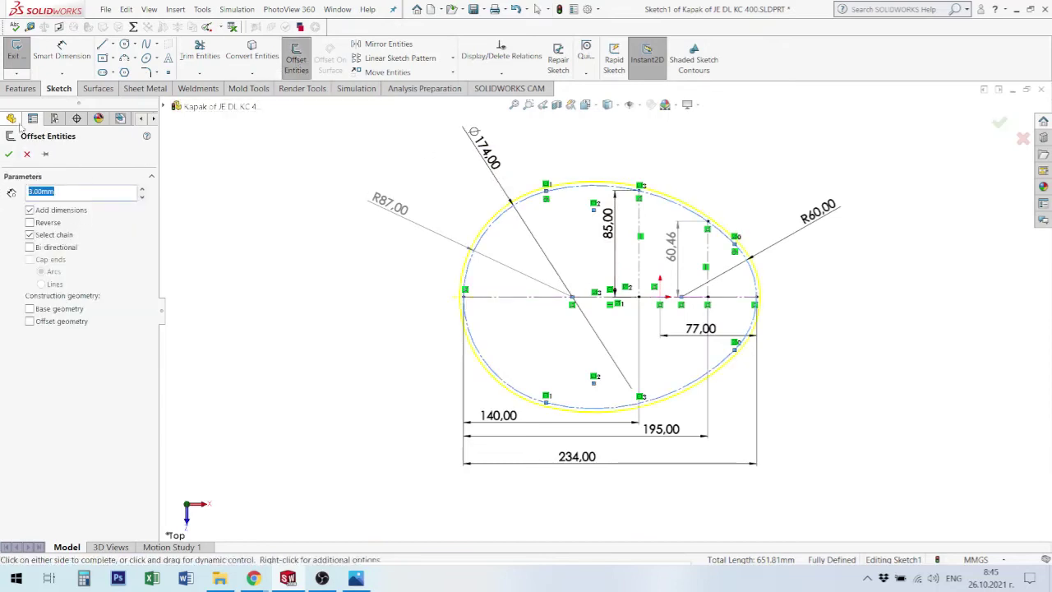
click(9, 156)
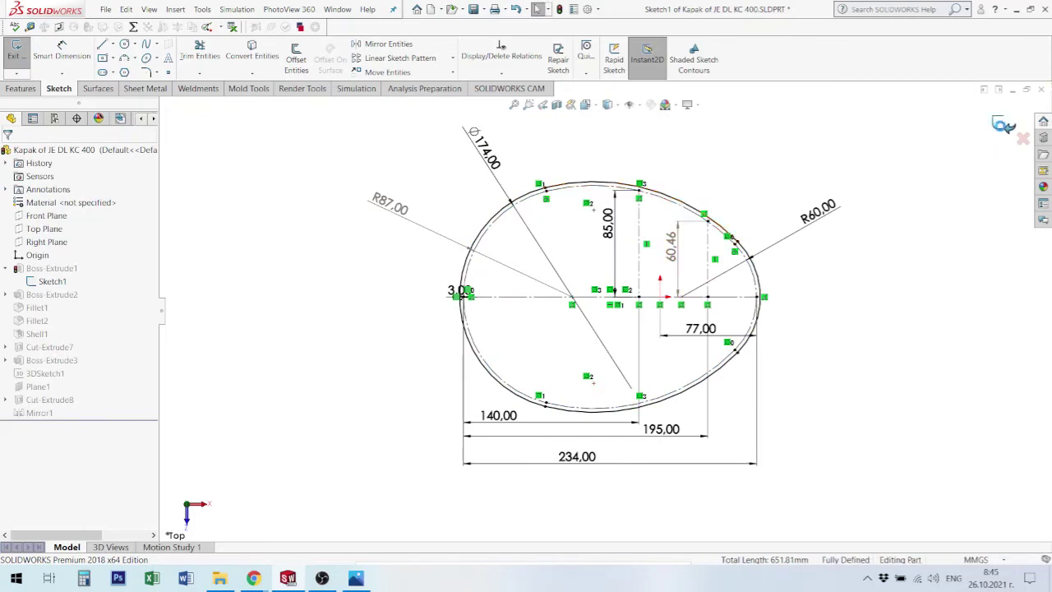
key(ctrl+b)
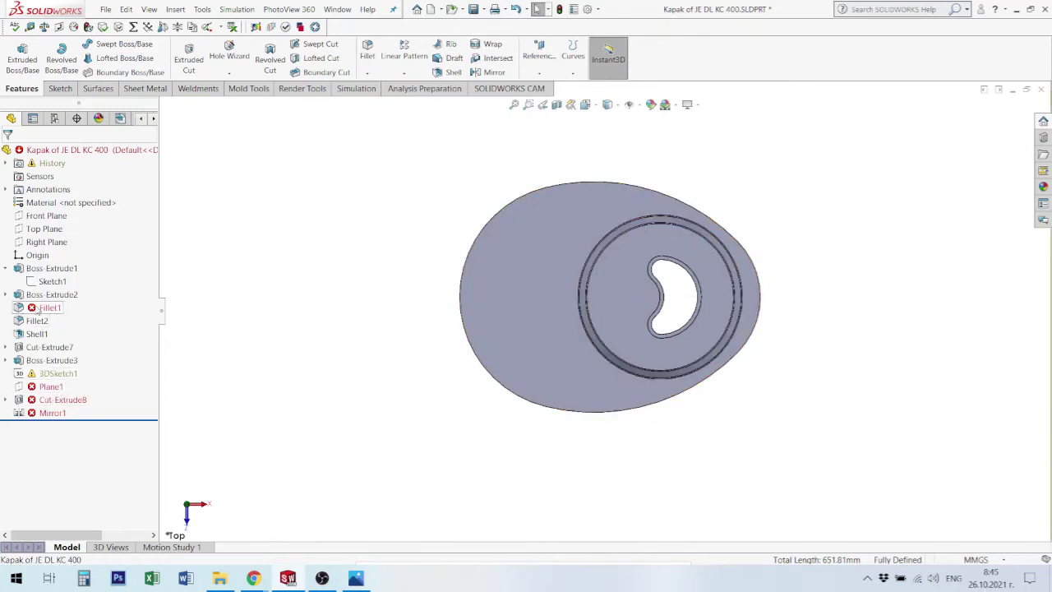
Reassign Fillet1's 2 mm fillet to the new top outer edge, then edit 3DSketch1.
click(40, 308)
click(46, 272)
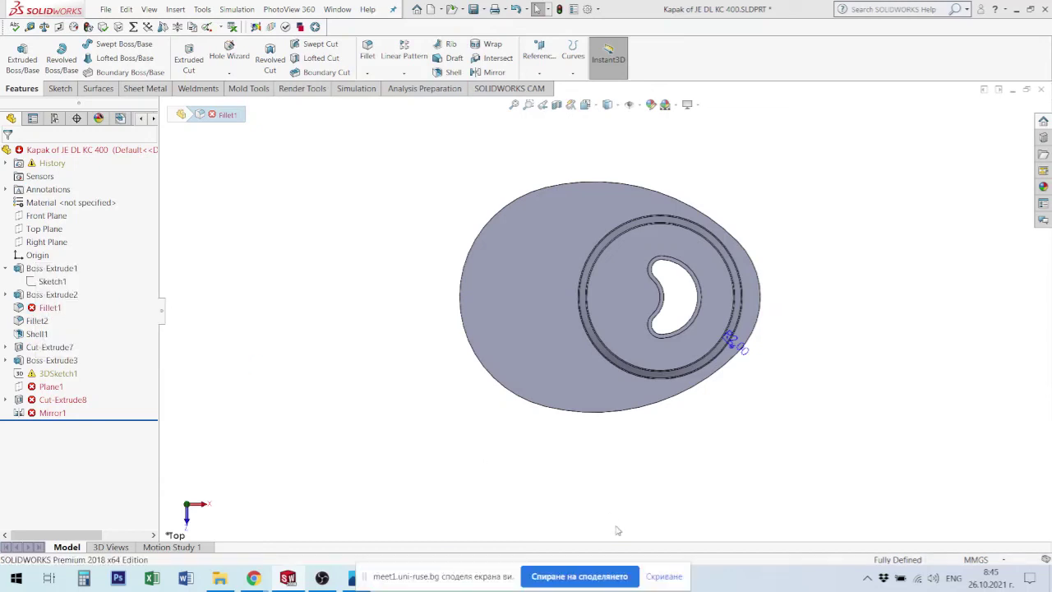
middle_drag(689, 441, 704, 351)
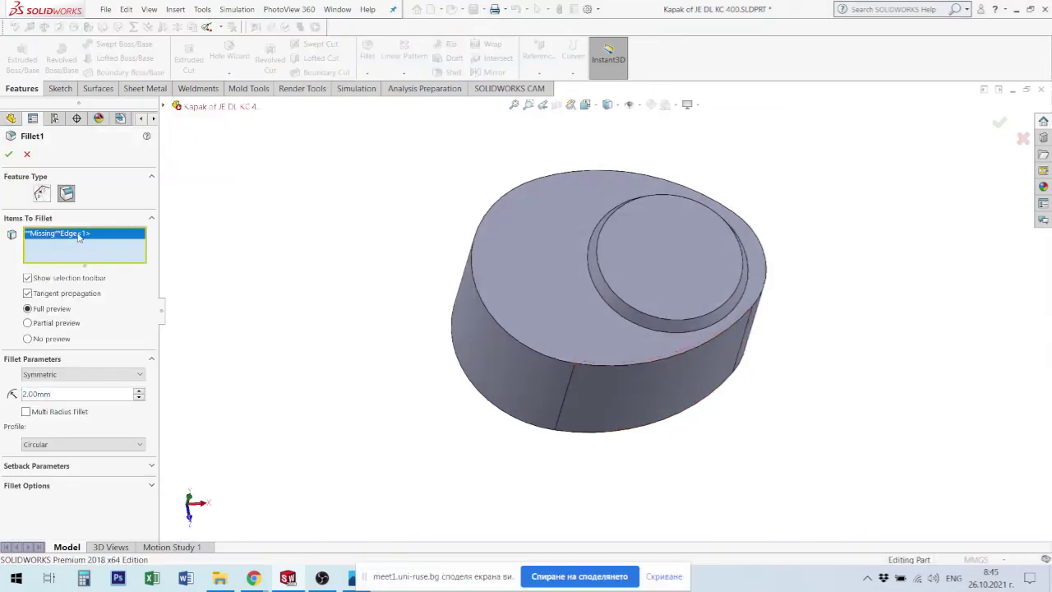
click(599, 370)
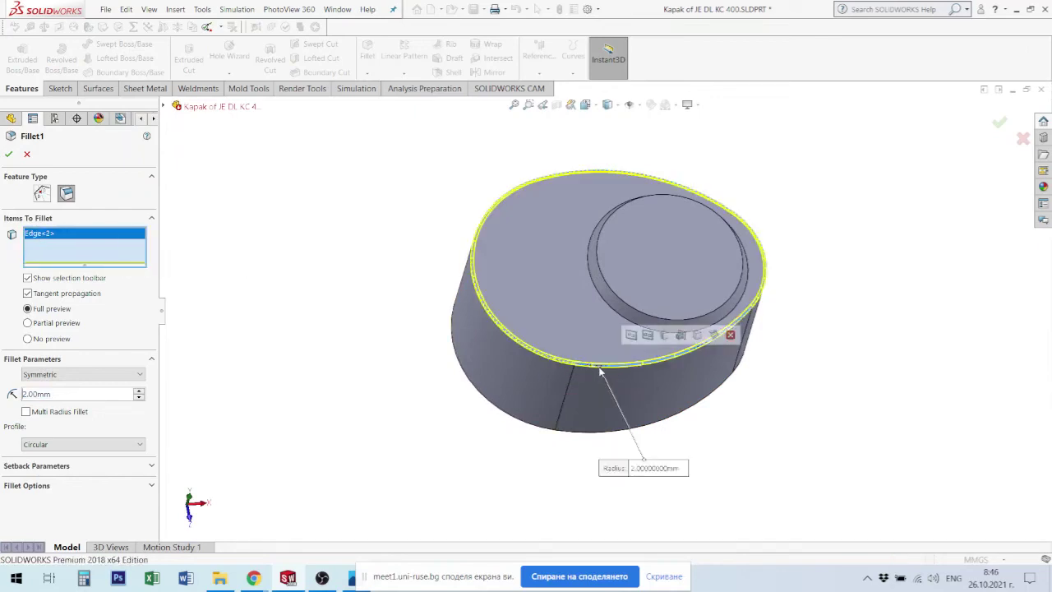
click(999, 123)
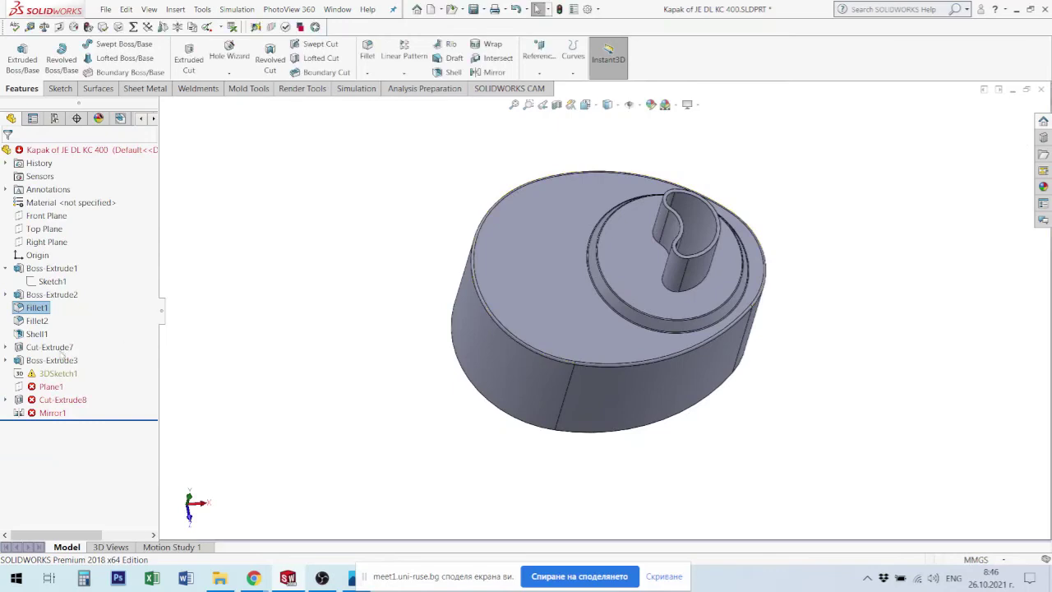
click(53, 374)
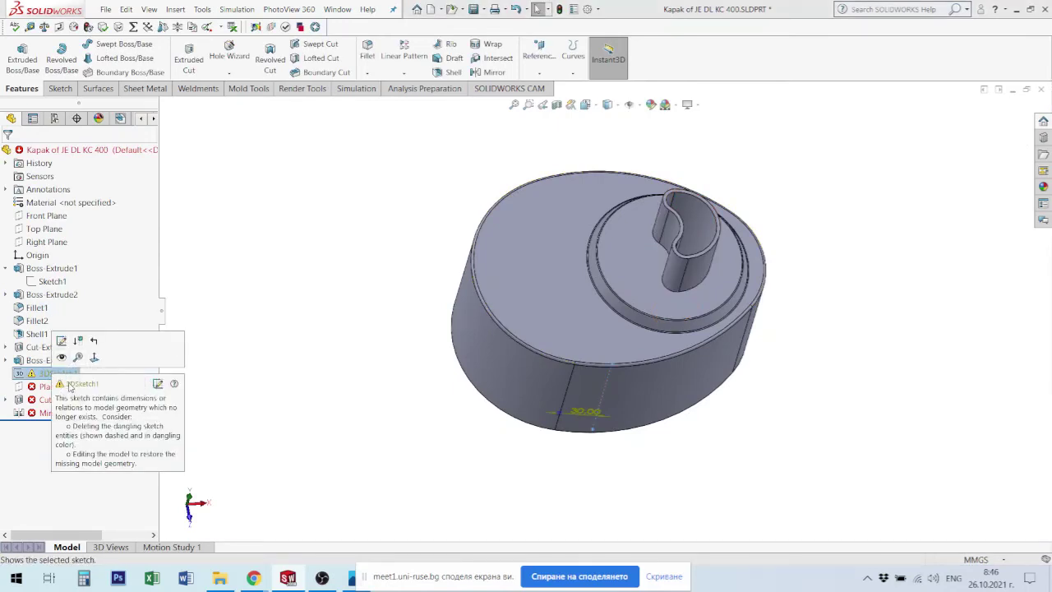
click(62, 340)
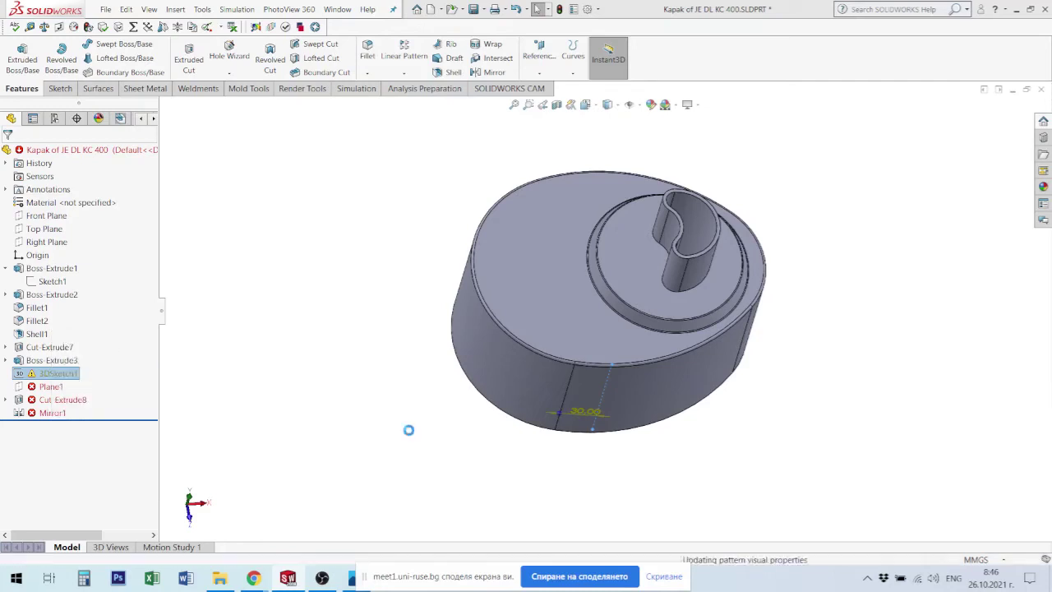
Delete the line's broken endpoint relation and its old 30.00 dimension.
scroll(649, 418, down, 3)
scroll(615, 400, down, 3)
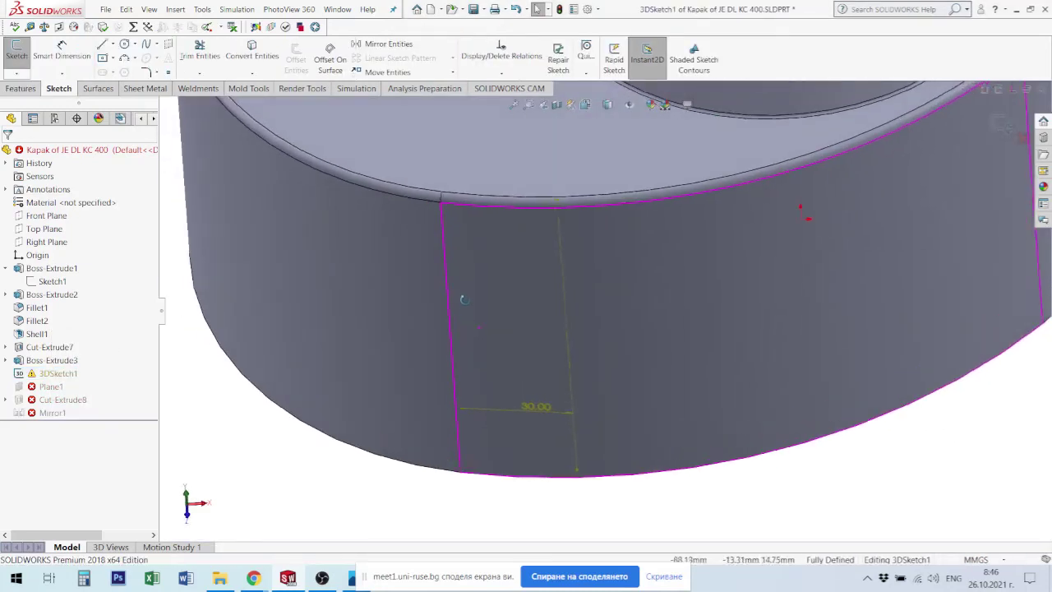
click(561, 197)
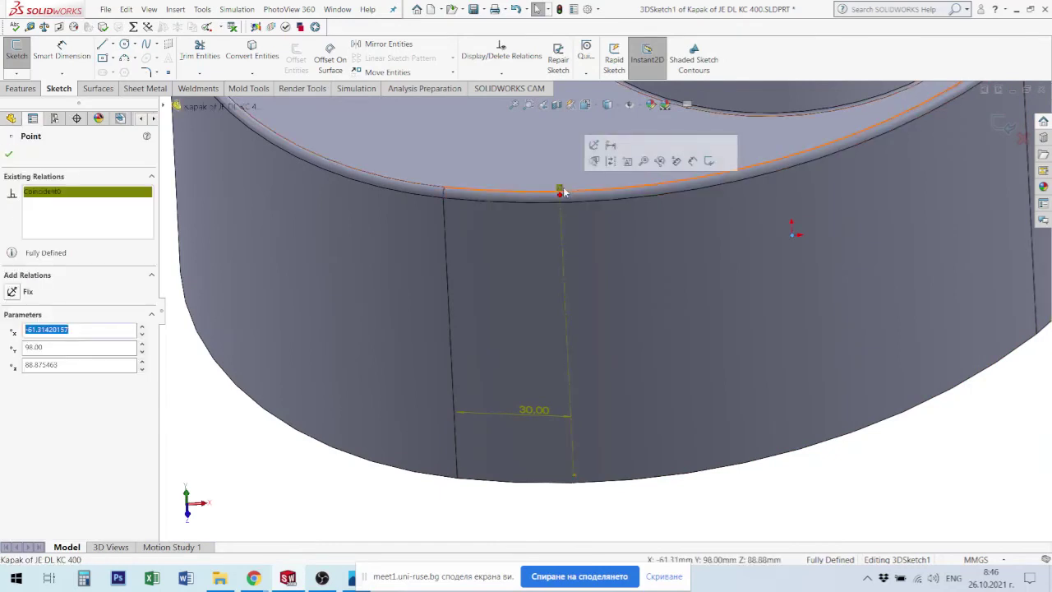
key(Delete)
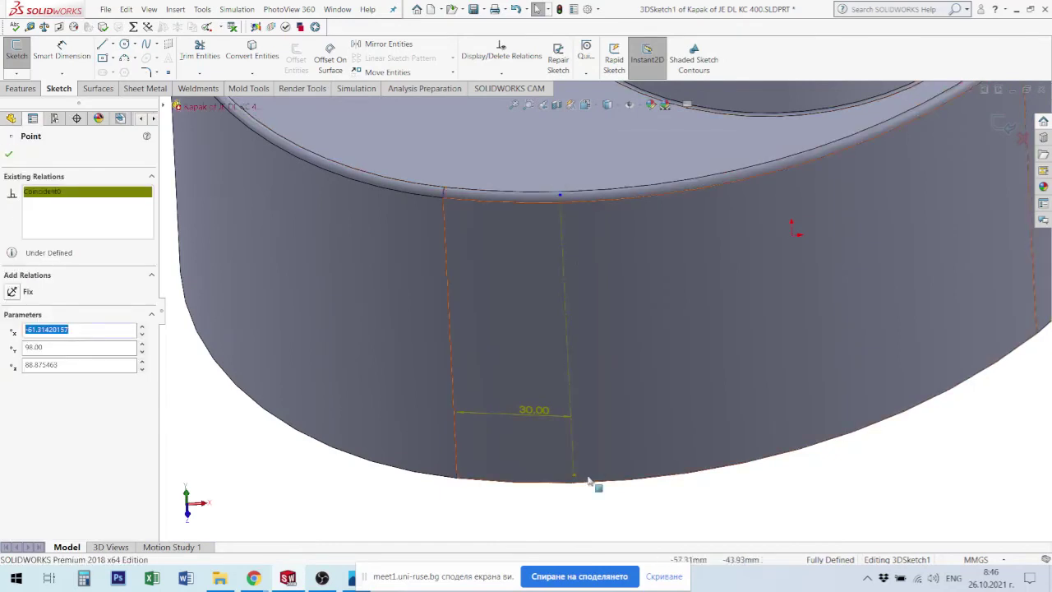
click(574, 478)
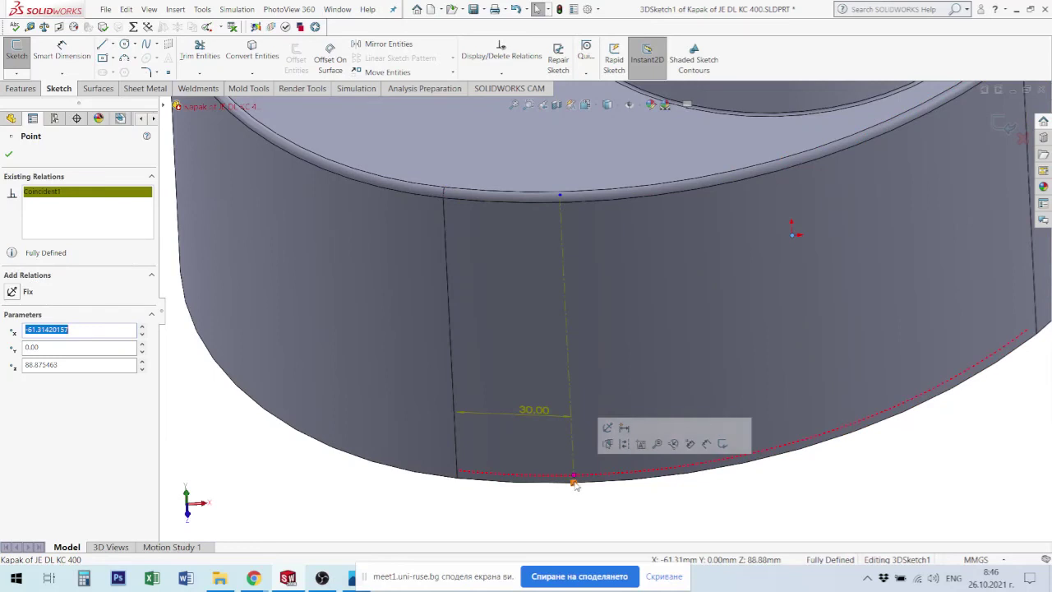
double_click(533, 410)
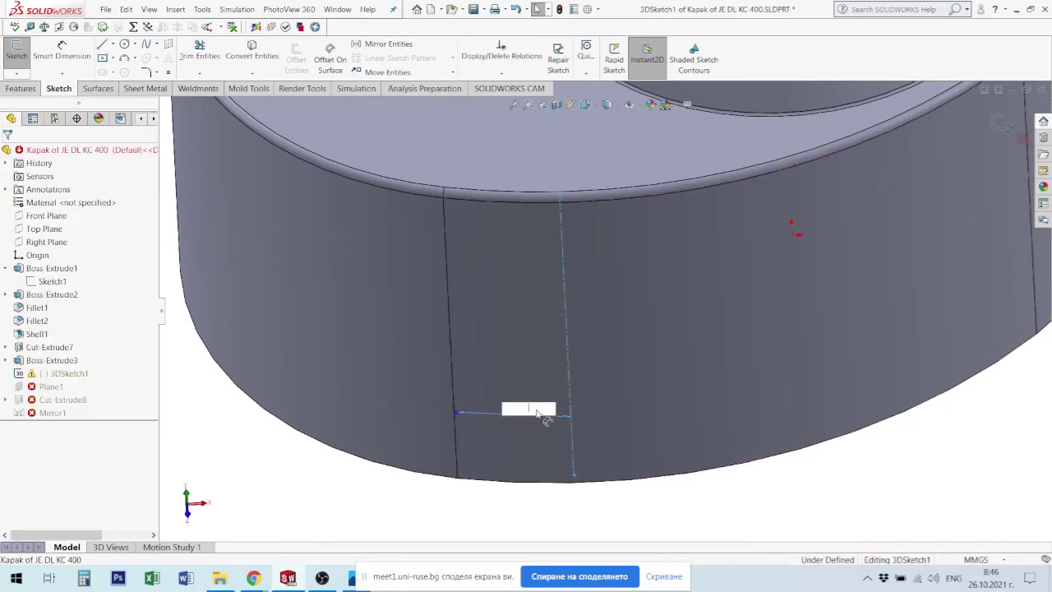
key(Return)
click(495, 416)
key(Delete)
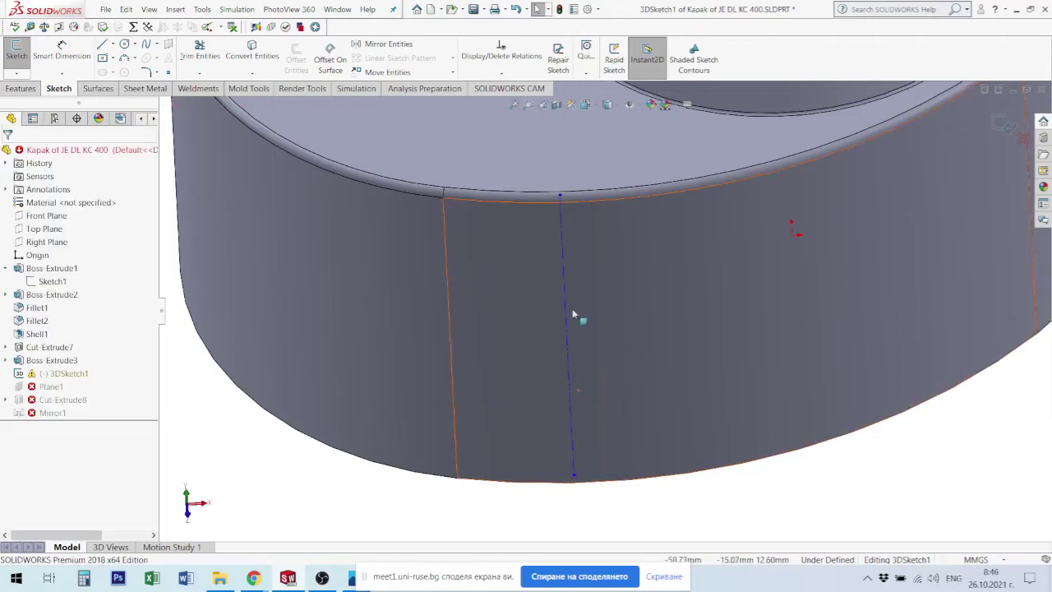
Make the line's top endpoint coincident with the rim and the sketch point with the face edge.
click(562, 199)
ctrl+click(573, 202)
click(622, 154)
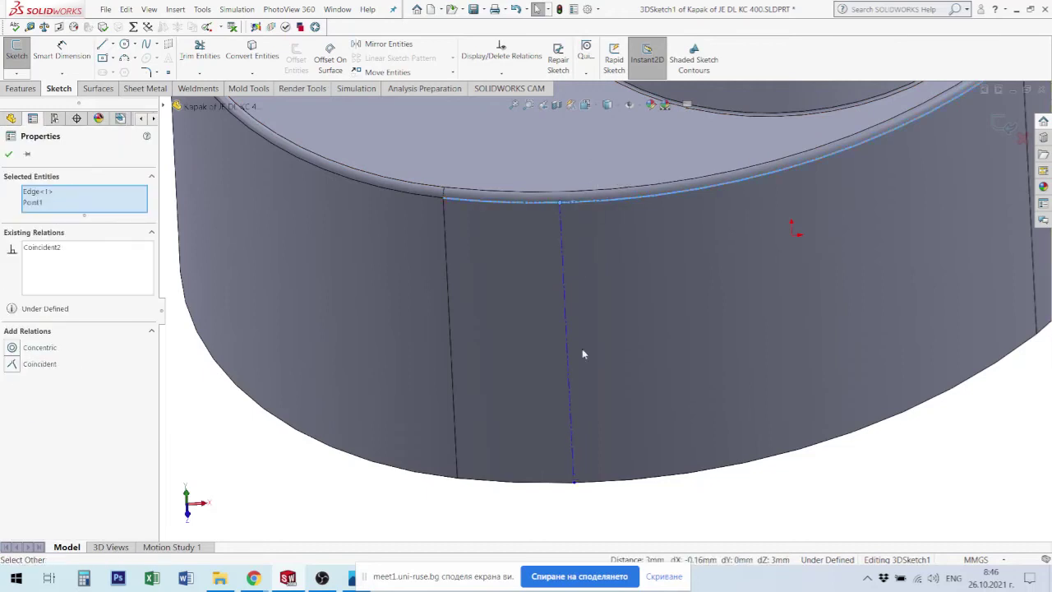
click(574, 483)
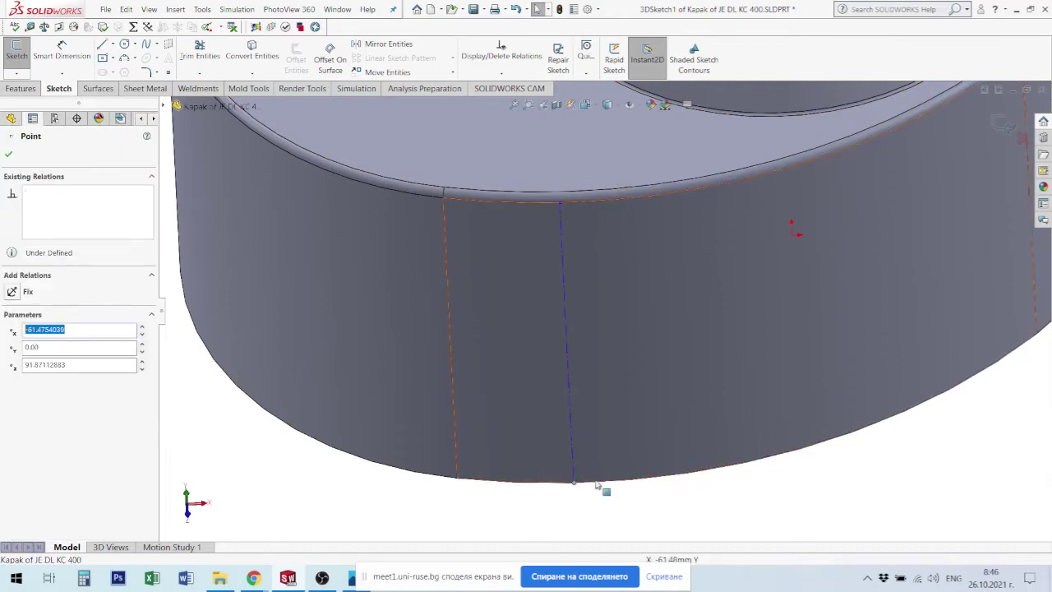
ctrl+click(585, 474)
ctrl+click(597, 484)
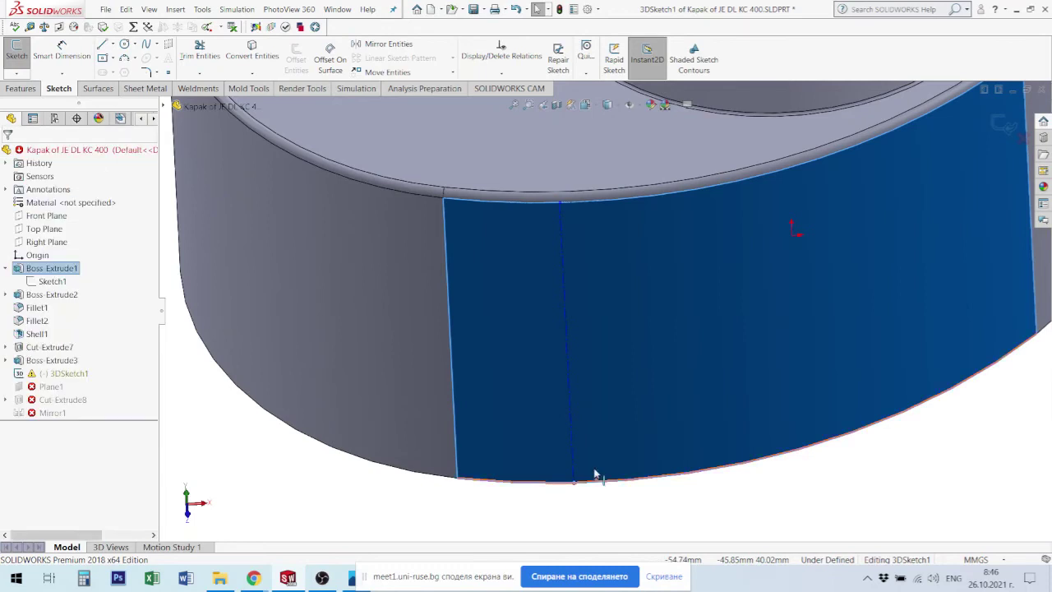
ctrl+click(624, 410)
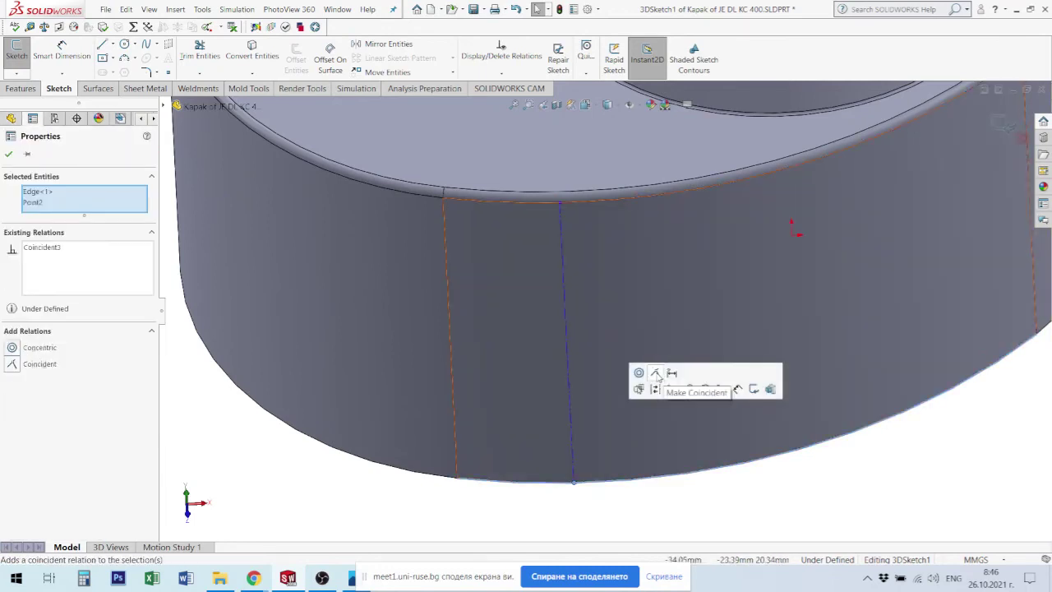
click(655, 374)
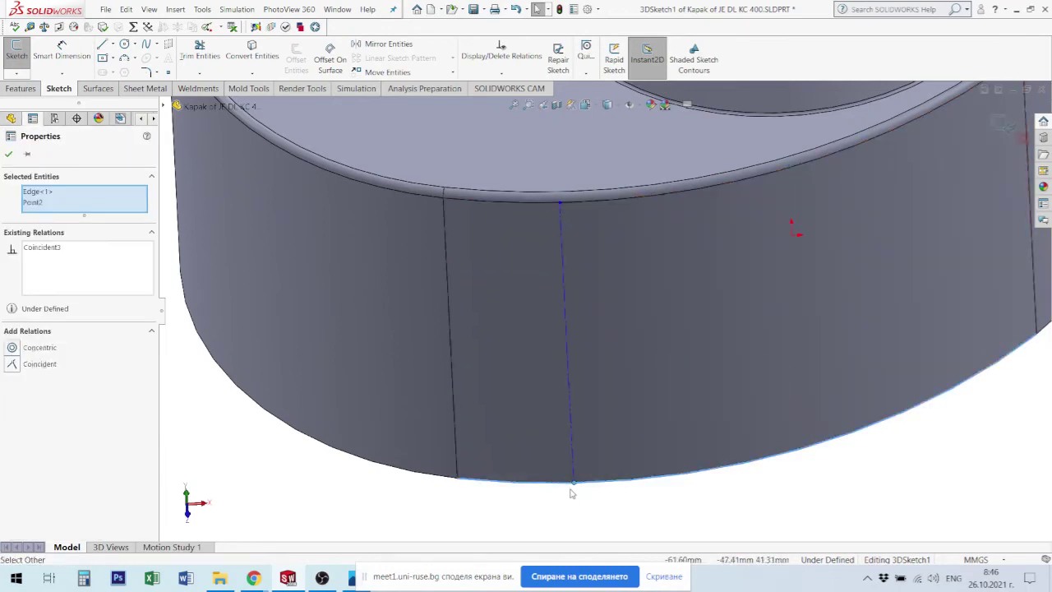
Dimension the line 30 mm from the left vertical edge and exit the 3D sketch.
click(62, 51)
click(454, 390)
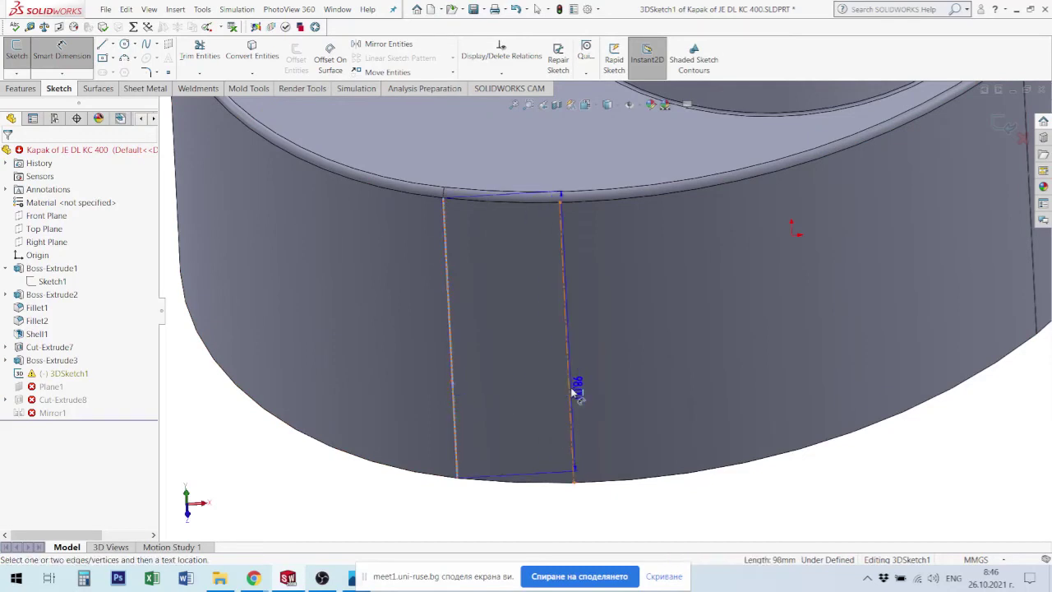
click(570, 388)
click(512, 393)
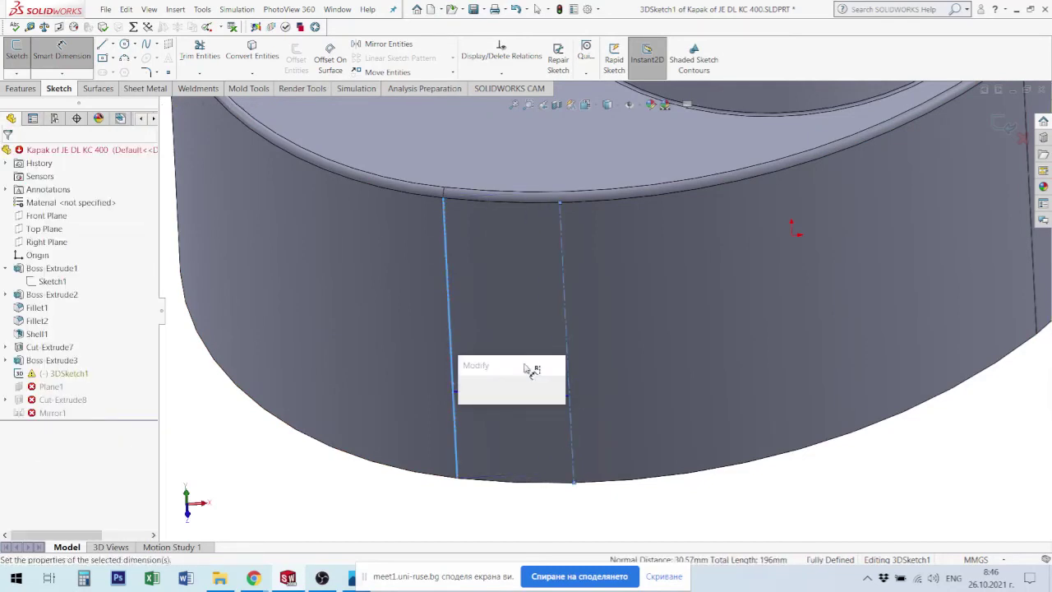
key(Return)
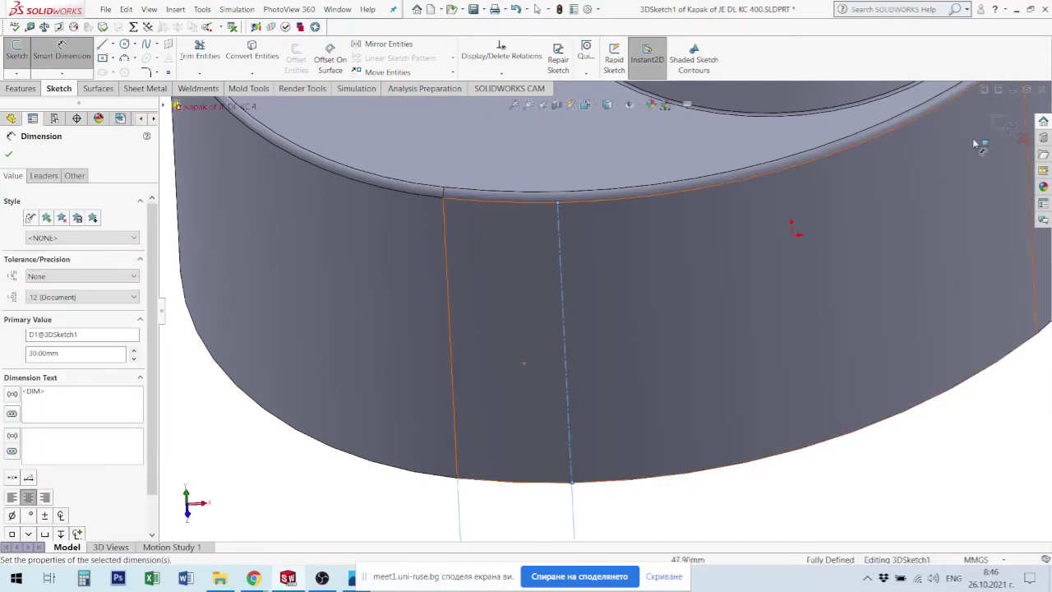
key(Escape)
click(1004, 125)
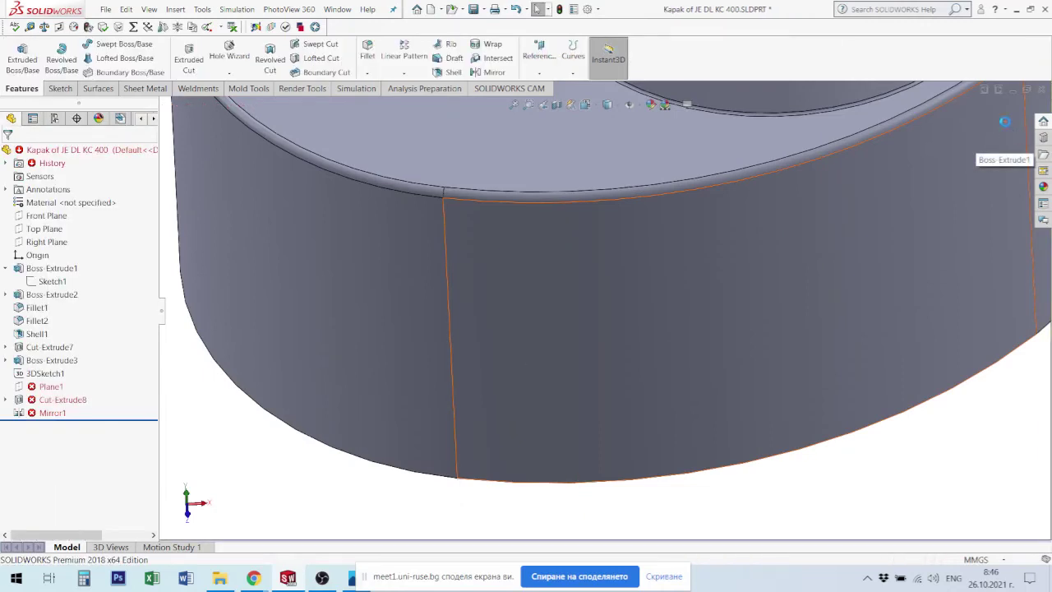
Redefine Plane1 with the outer cylindrical face as its tangent second reference.
click(48, 388)
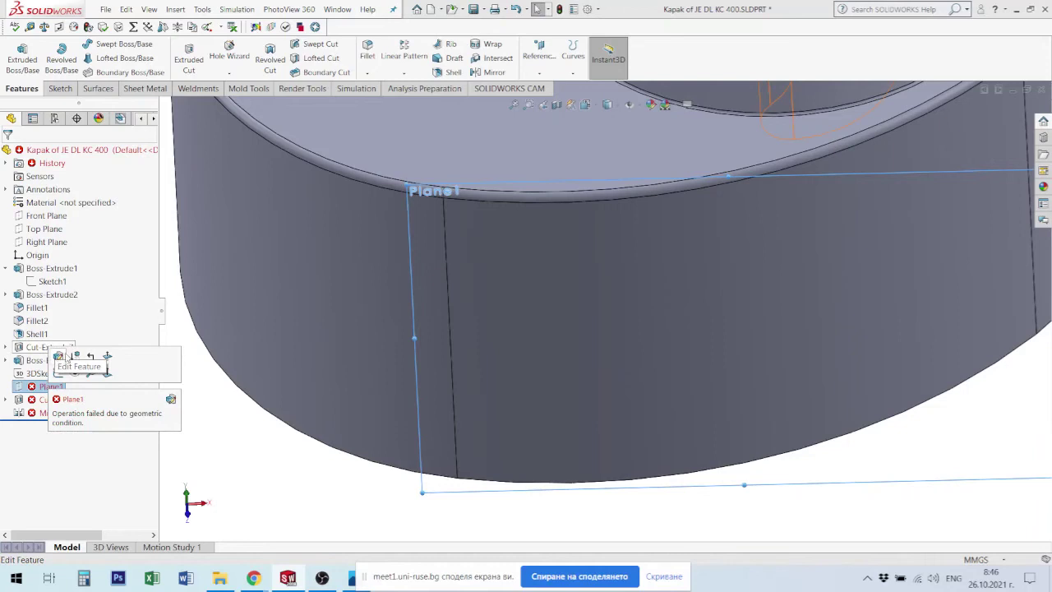
click(50, 373)
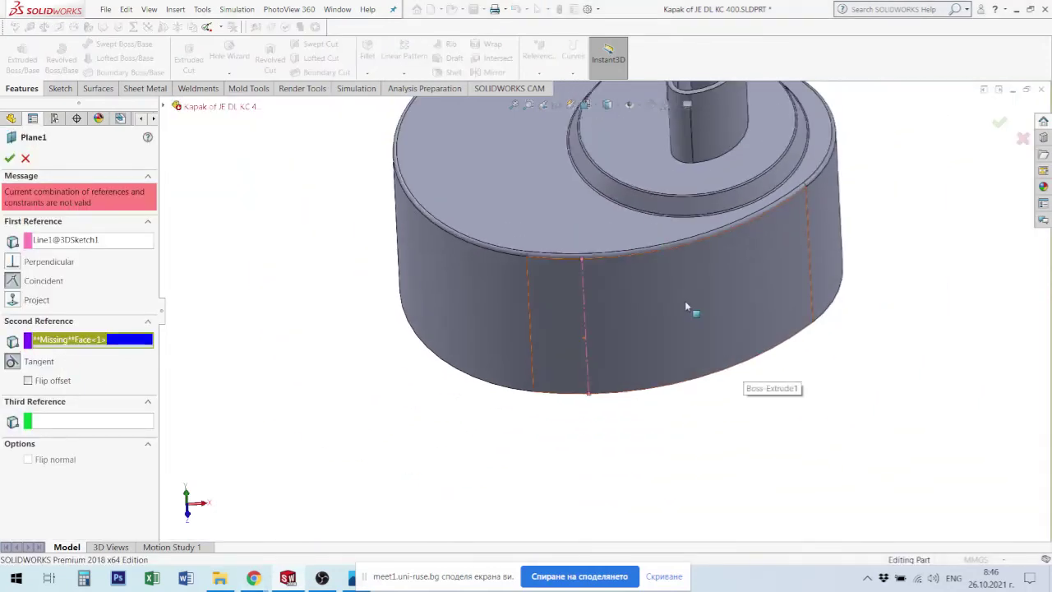
click(686, 302)
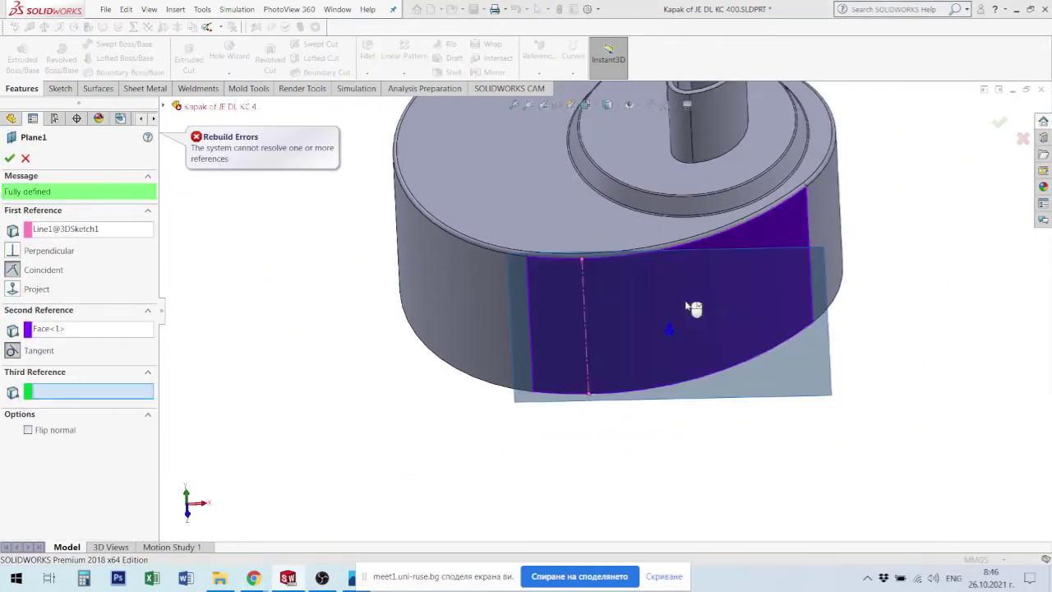
click(11, 158)
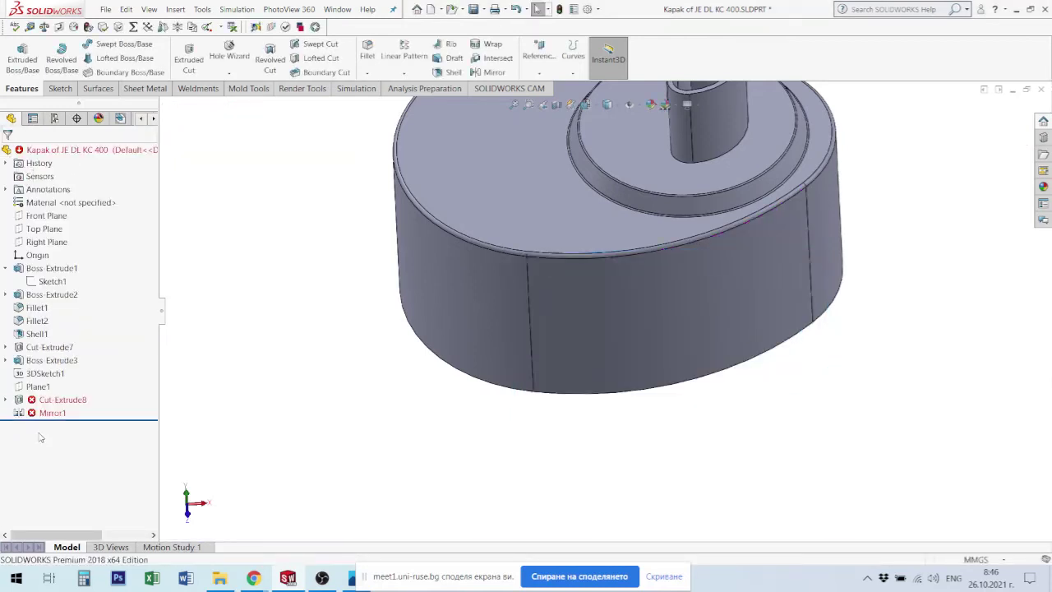
click(63, 401)
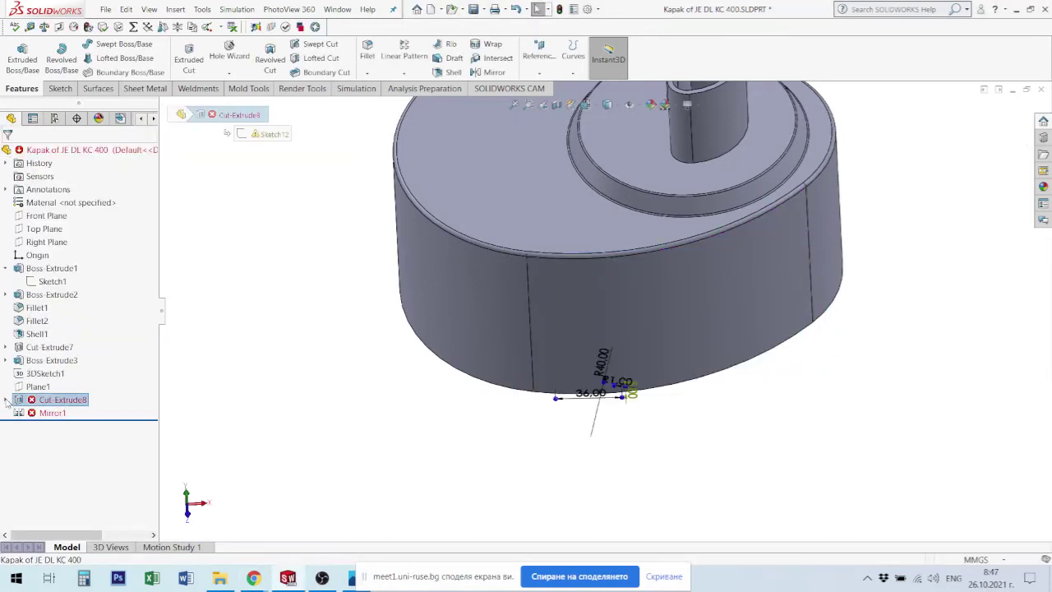
Edit Cut-Extrude8's Sketch12 and delete its failing vertical 5.00 dimension.
click(5, 400)
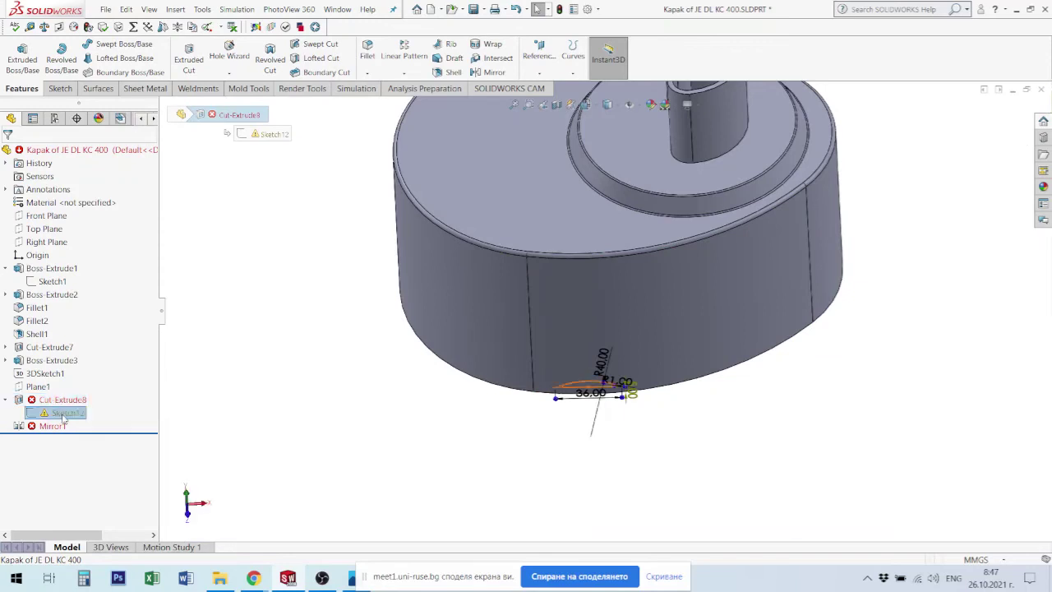
click(62, 413)
click(75, 380)
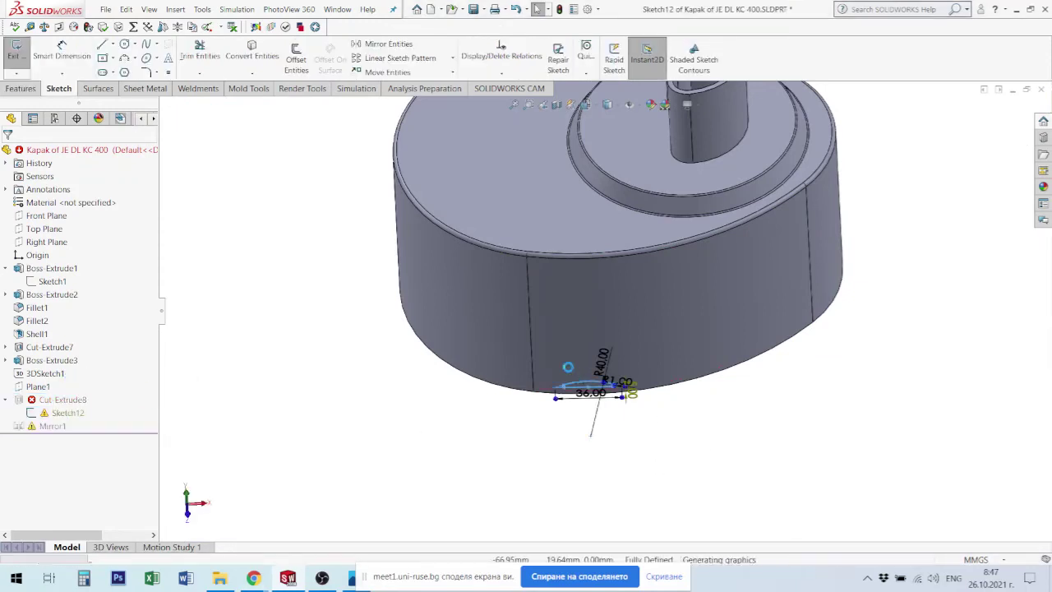
scroll(636, 384, down, 2)
scroll(641, 388, down, 2)
scroll(645, 390, down, 2)
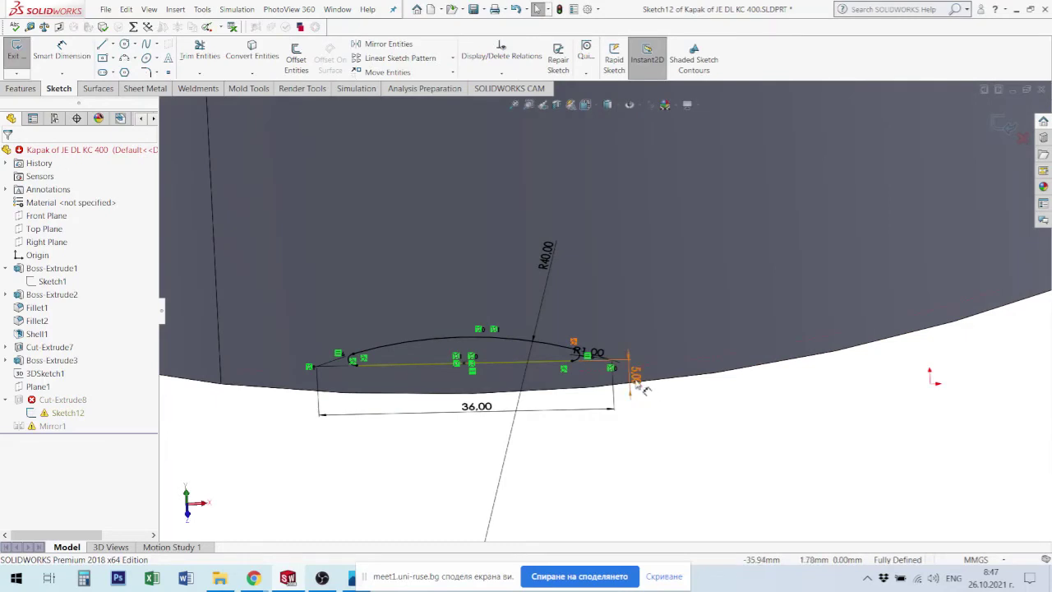
click(632, 376)
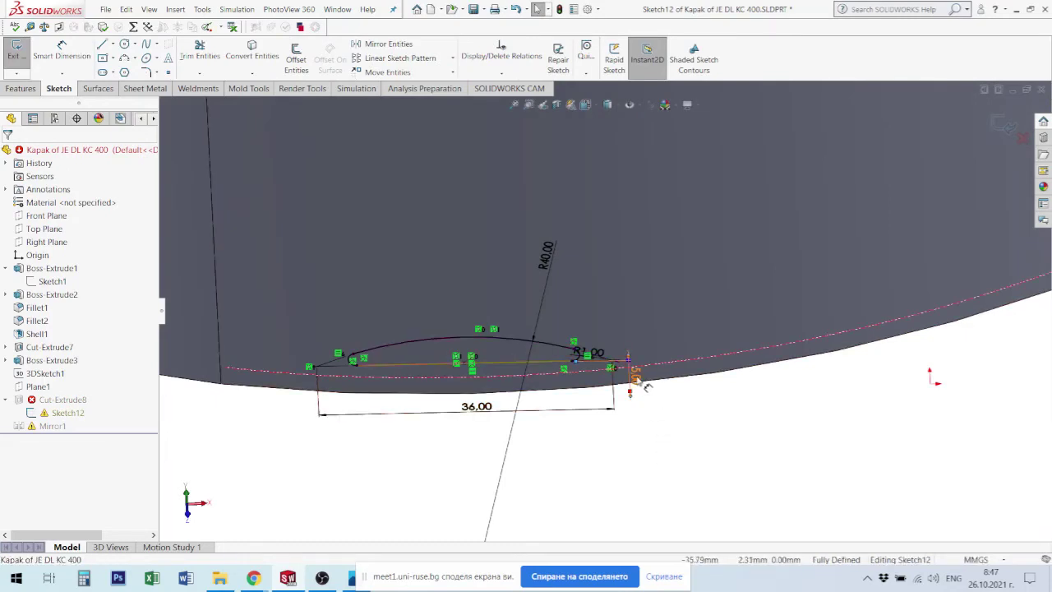
double_click(631, 378)
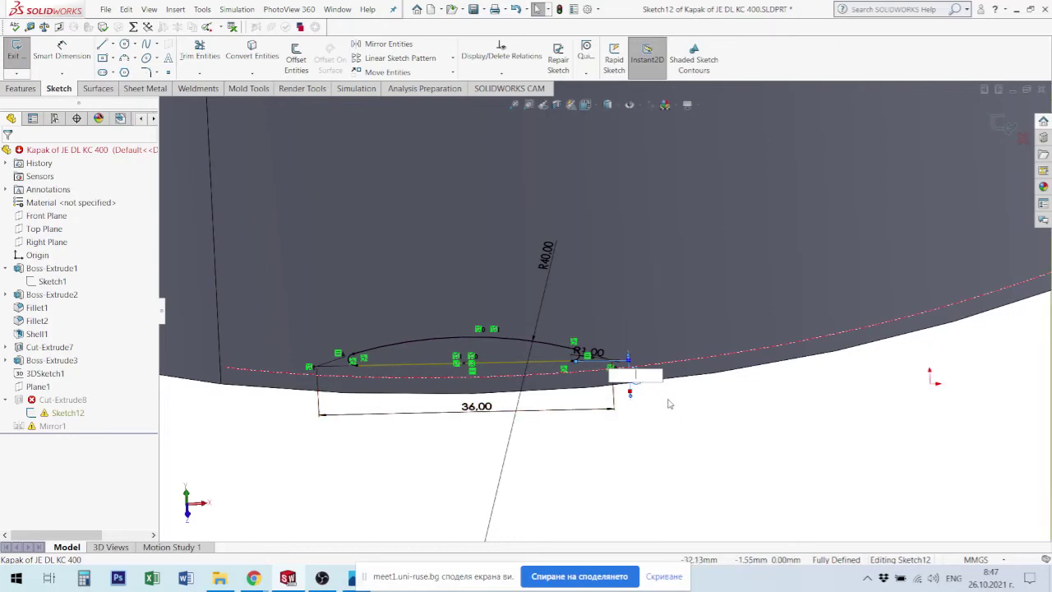
key(Return)
key(Return)
key(Escape)
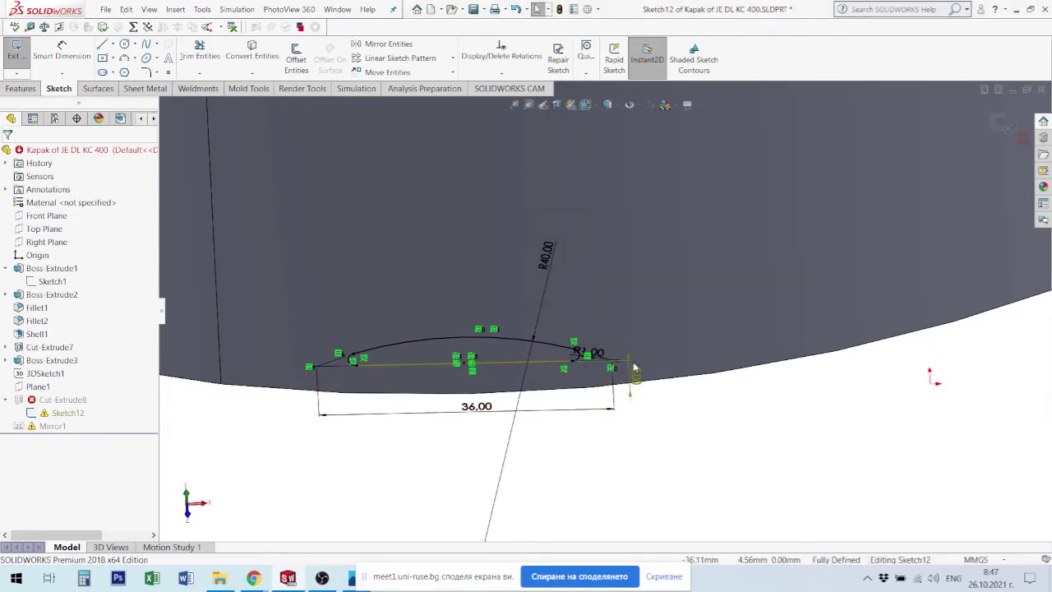
click(631, 364)
key(Delete)
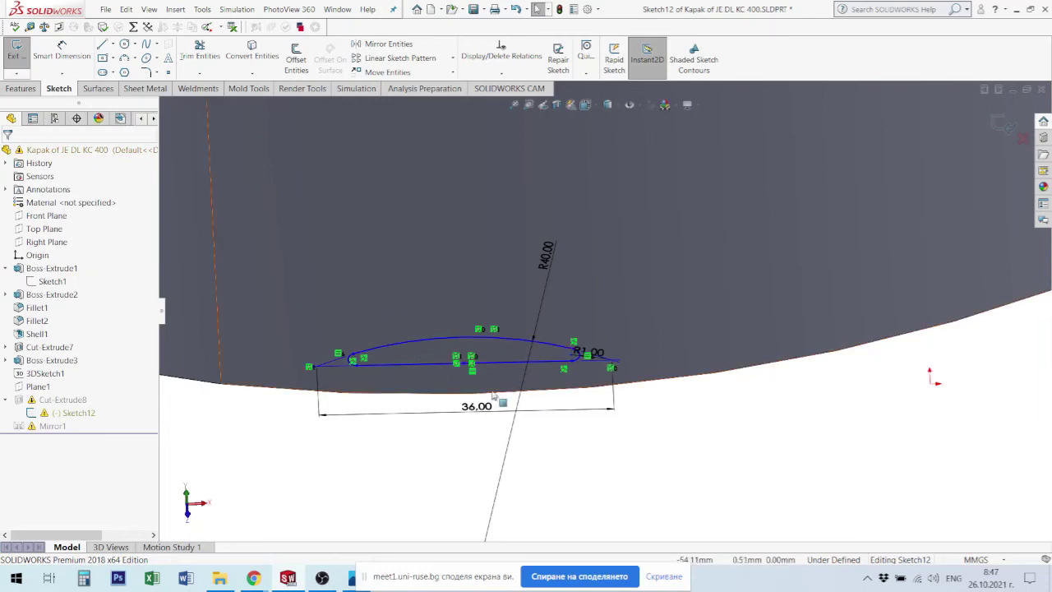
Dimension Sketch12's lower line 5 mm from the model's bottom edge and exit the sketch.
key(d)
click(493, 361)
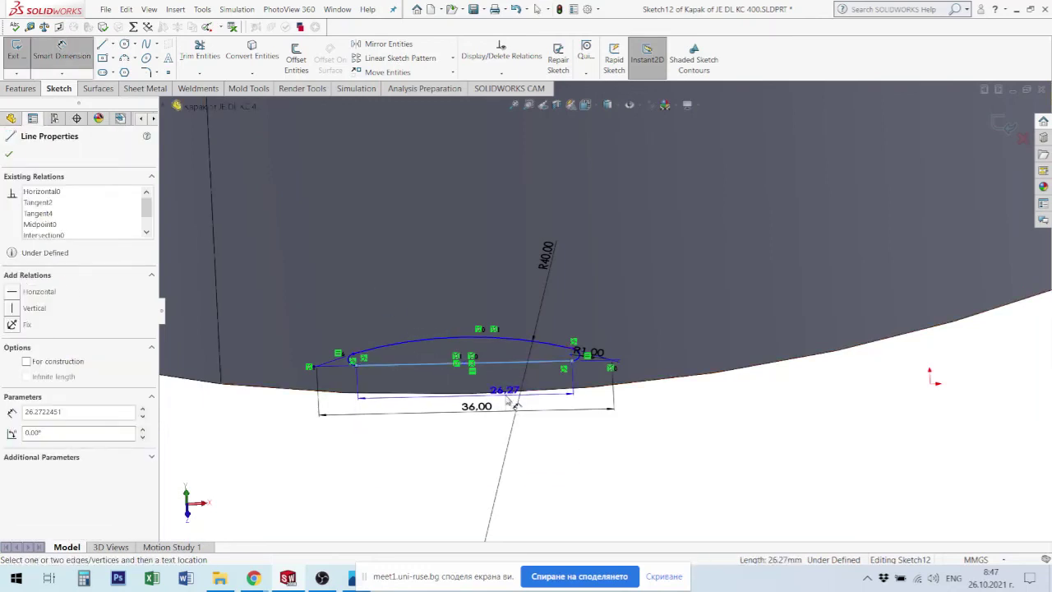
click(526, 386)
click(686, 422)
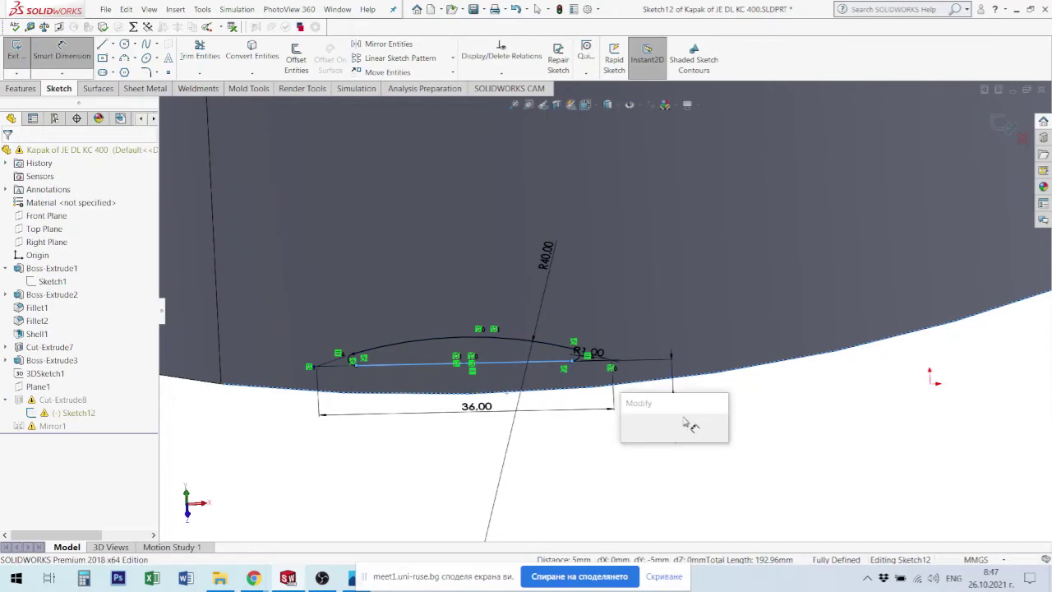
click(628, 434)
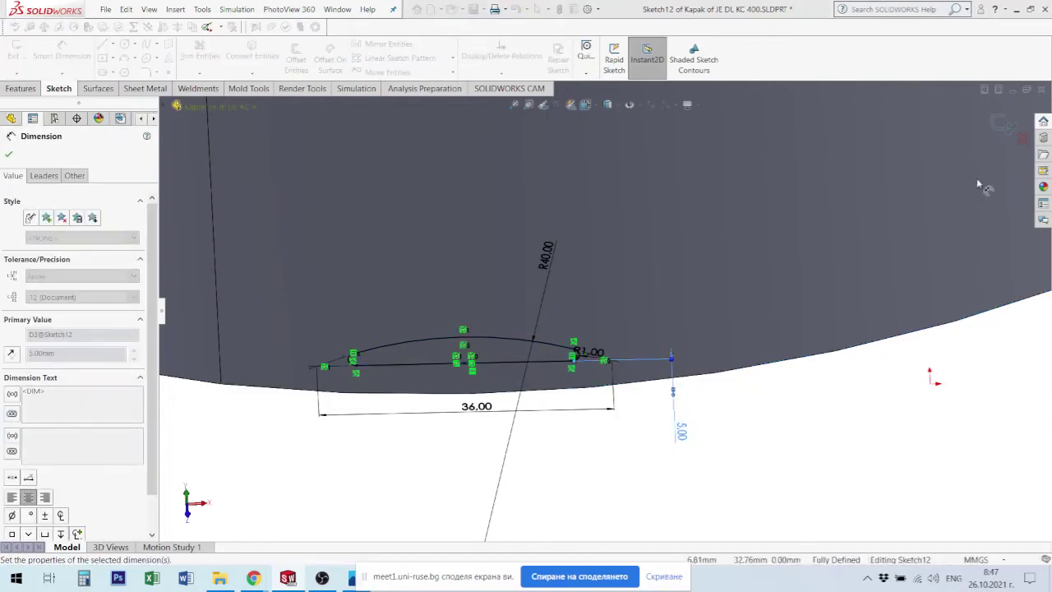
key(Escape)
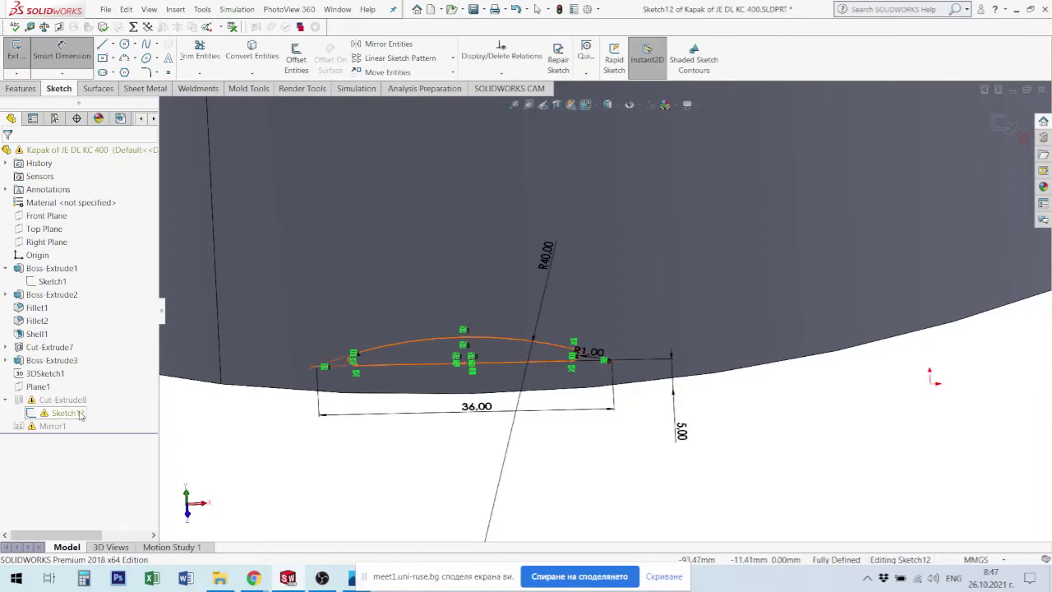
right_click(82, 416)
click(67, 415)
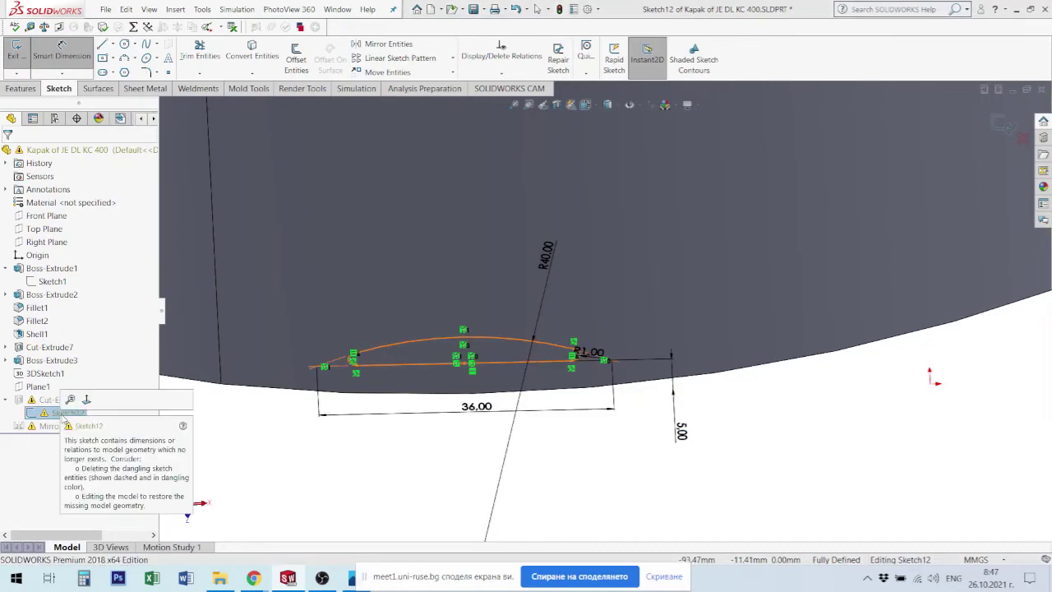
click(1004, 125)
Redefine Cut-Extrude8 using the vertical sketch line as direction and the bottom face as end, then collapse it.
click(78, 400)
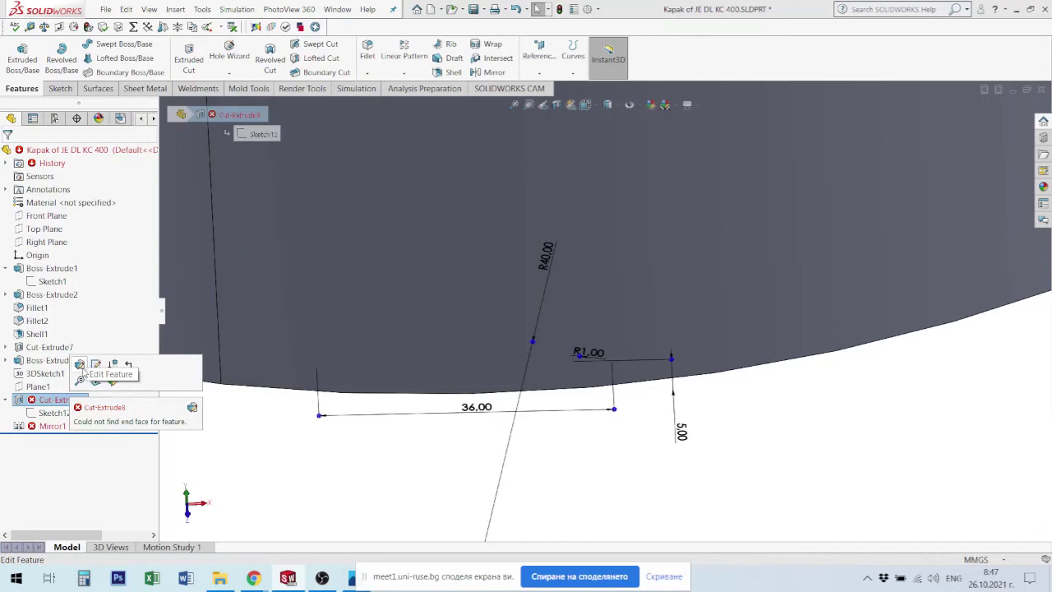
click(79, 364)
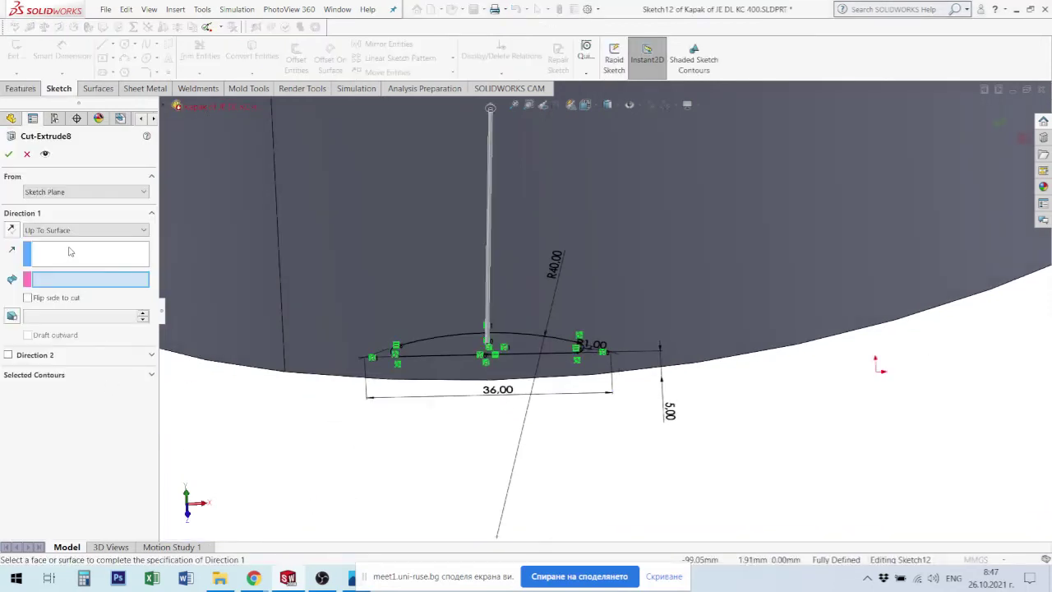
click(52, 281)
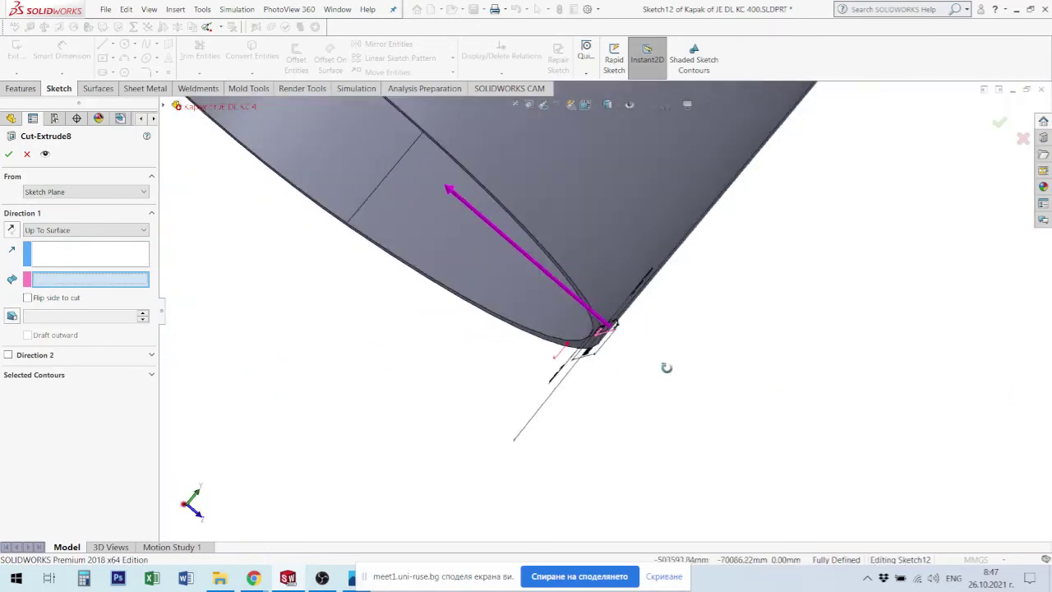
middle_drag(457, 421, 530, 280)
click(515, 337)
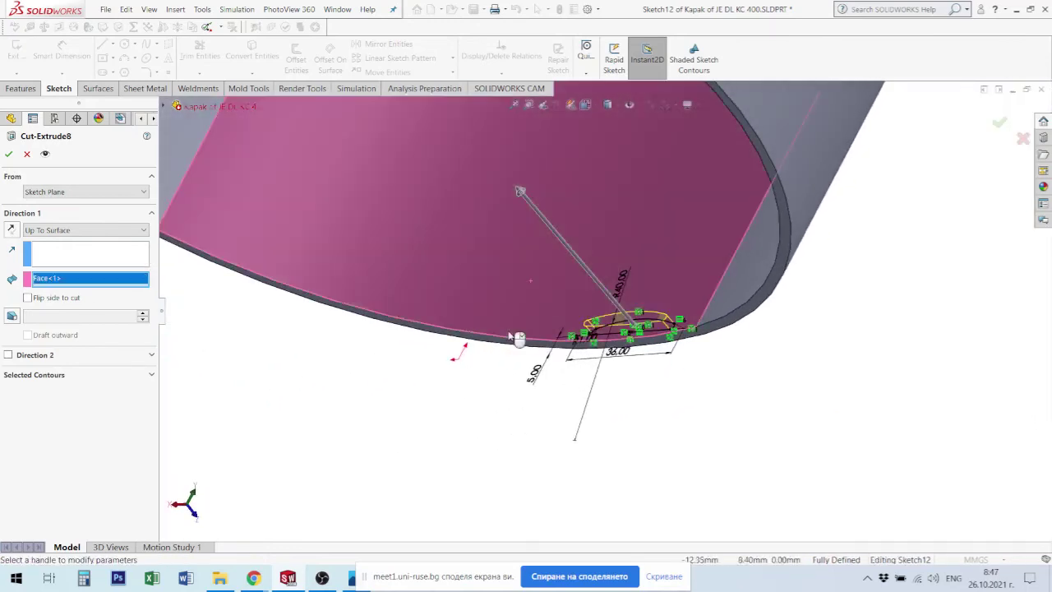
click(999, 124)
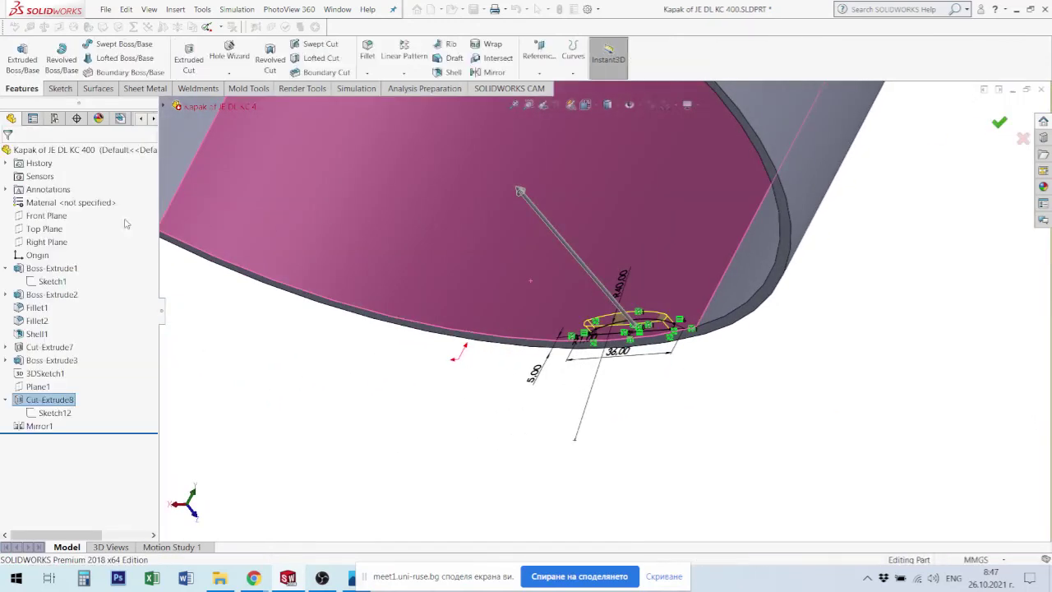
click(6, 400)
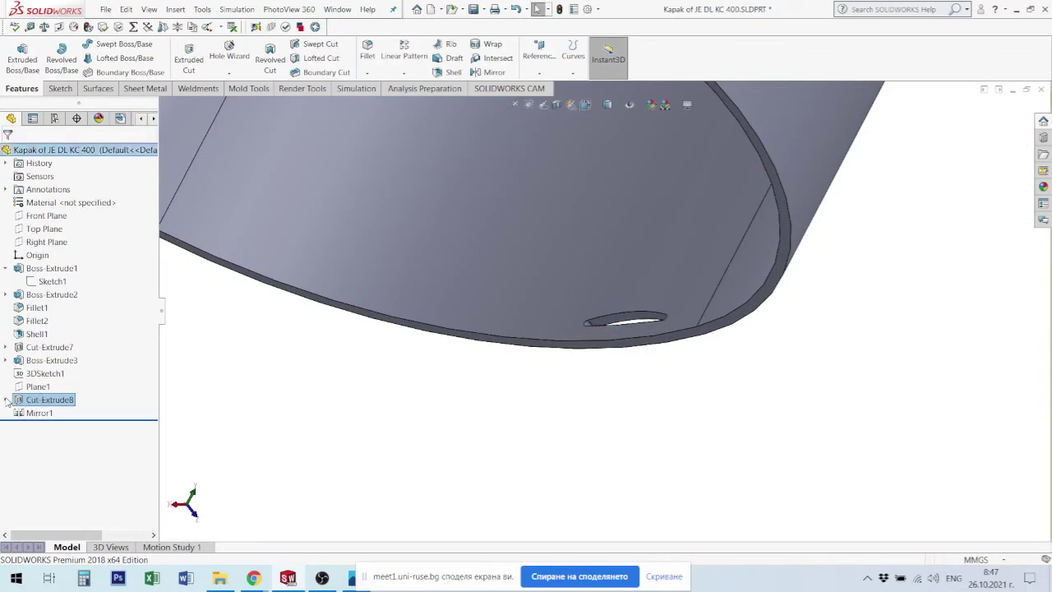
Collapse Boss-Extrude1 and Boss-Extrude2 and orbit to show the slot in the curved wall.
mouse_move(770, 338)
middle_down()
mouse_move(695, 371)
mouse_move(683, 329)
mouse_move(900, 238)
mouse_move(521, 216)
mouse_move(591, 219)
mouse_move(740, 298)
mouse_move(714, 283)
mouse_move(707, 295)
middle_up()
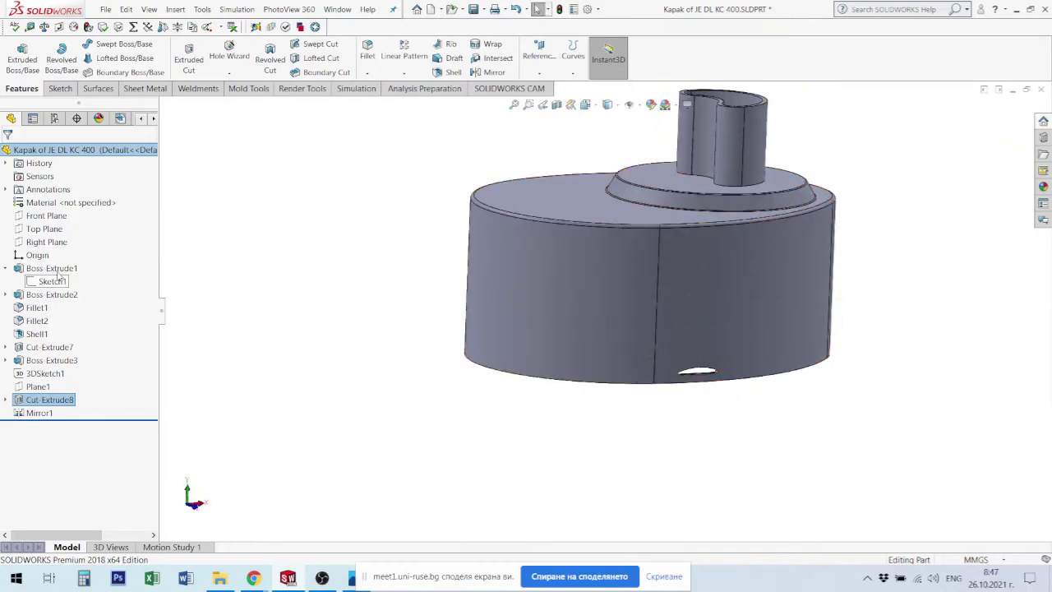
click(9, 270)
click(7, 282)
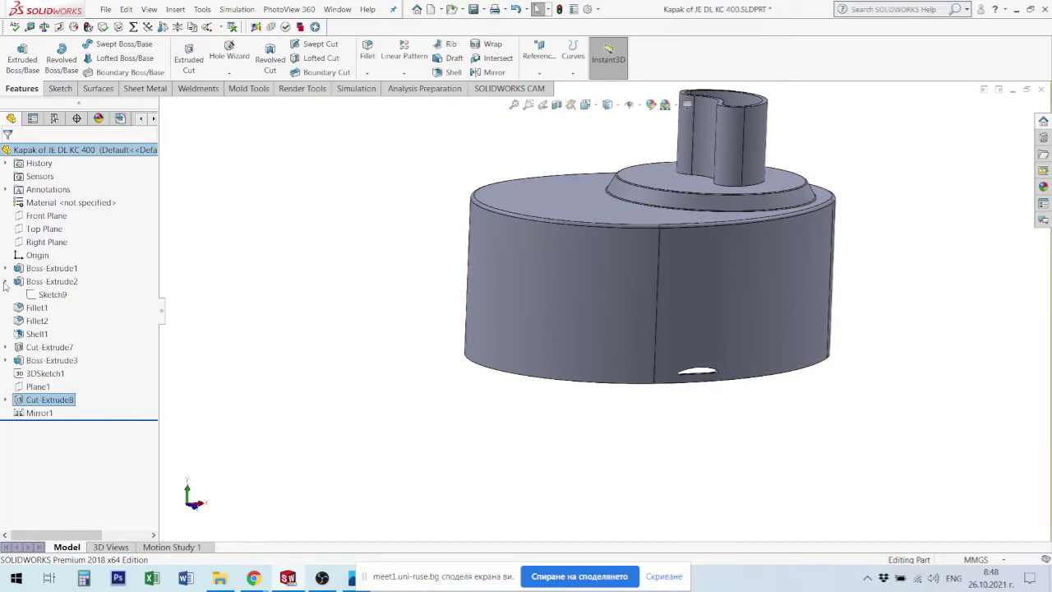
click(8, 282)
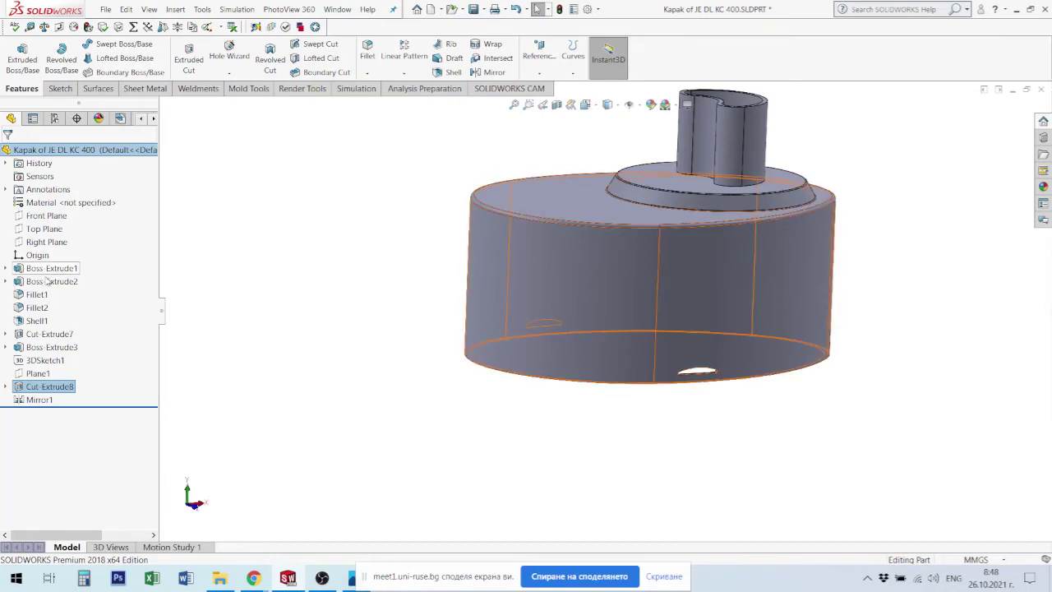
middle_drag(728, 340, 714, 309)
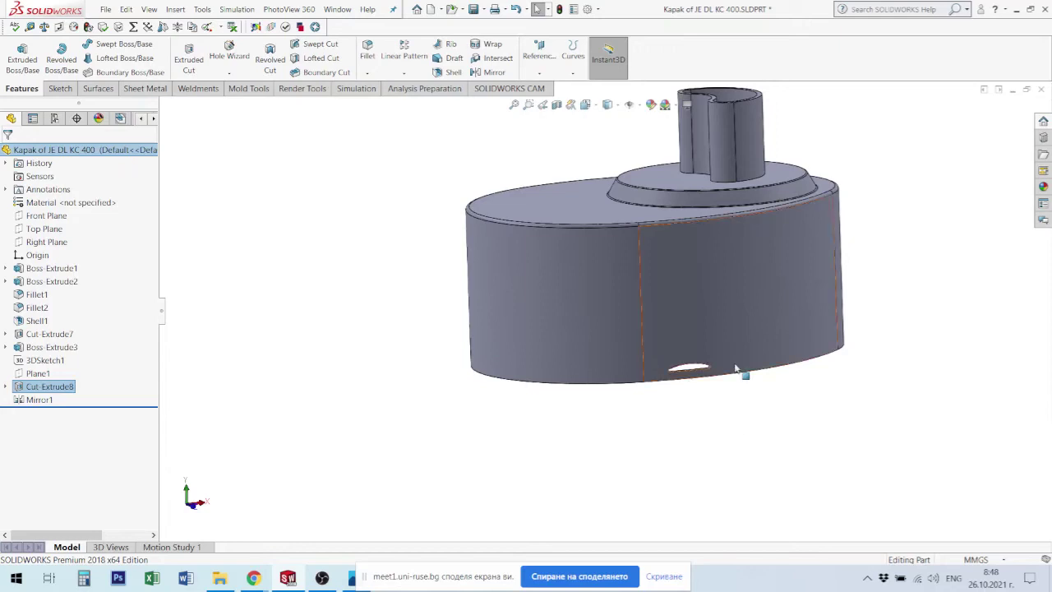
mouse_move(736, 370)
middle_down()
mouse_move(682, 408)
mouse_move(707, 386)
middle_up()
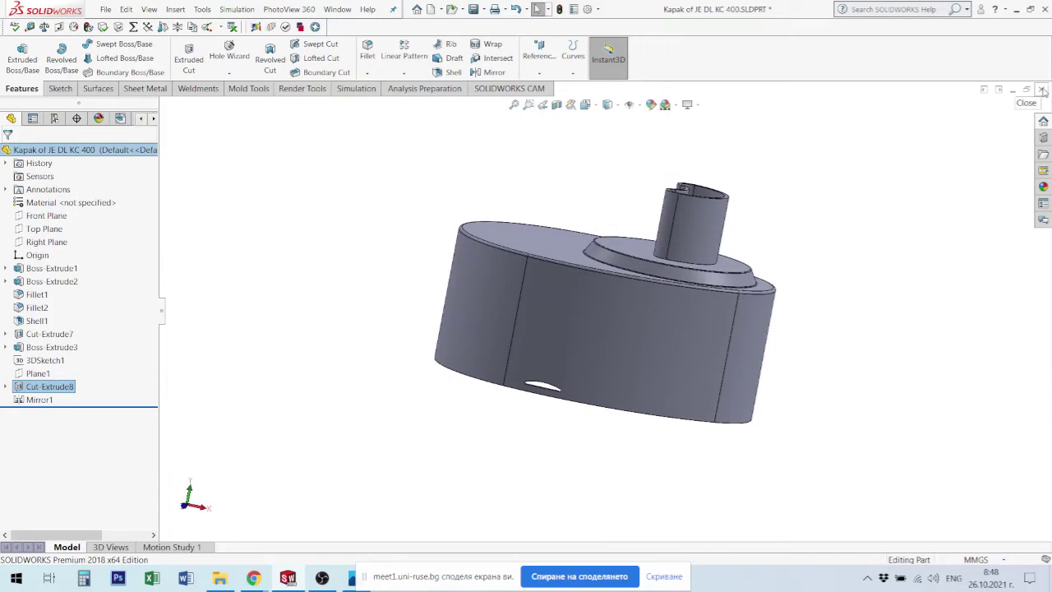
Close Kapak of JE DL KC 400 and create a new Part document, Part1.
click(1041, 90)
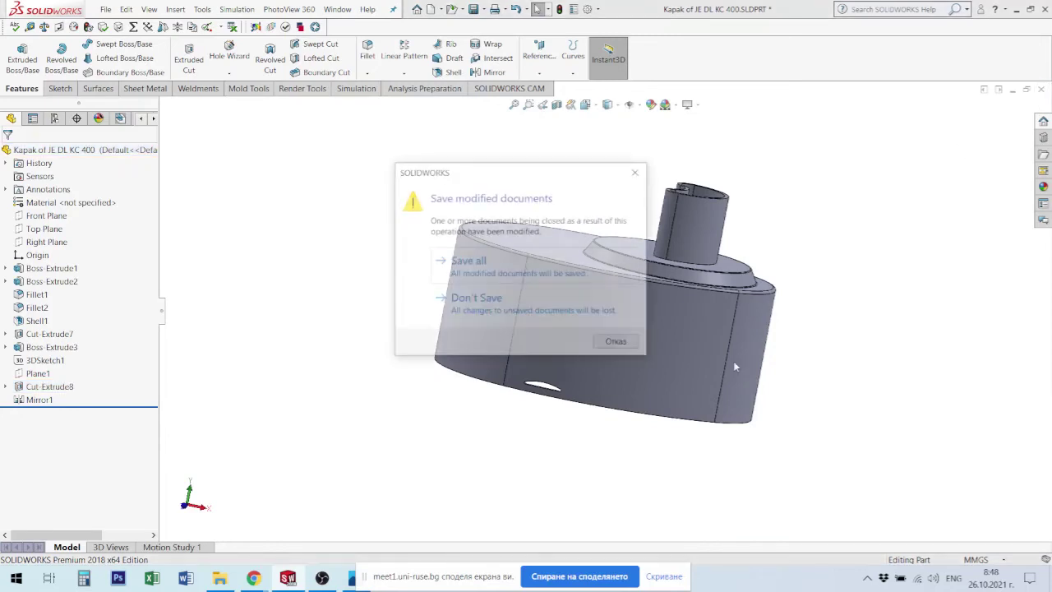
click(483, 264)
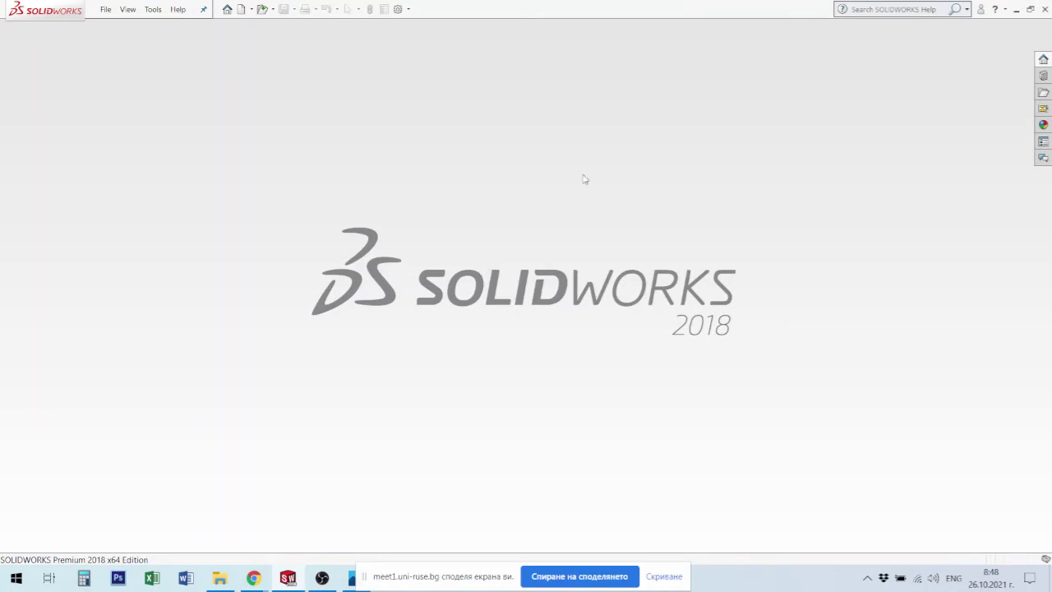
click(239, 11)
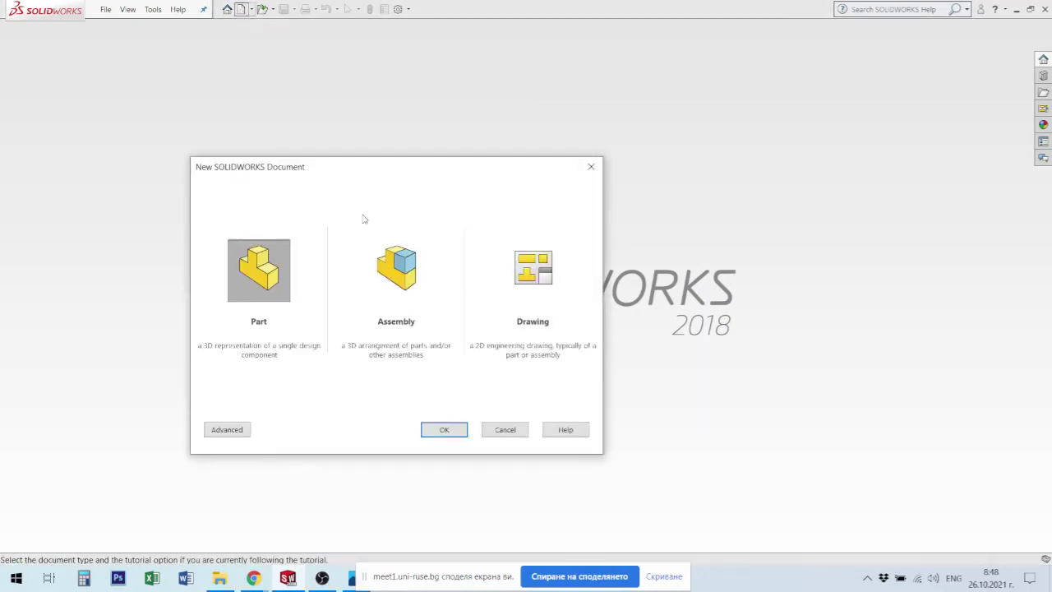
click(445, 429)
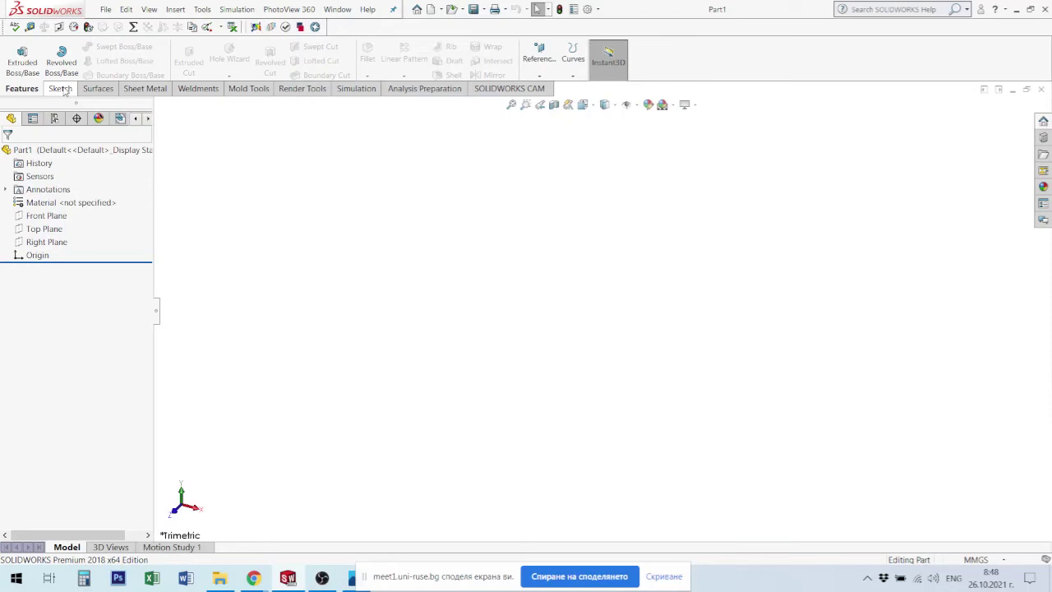
click(60, 89)
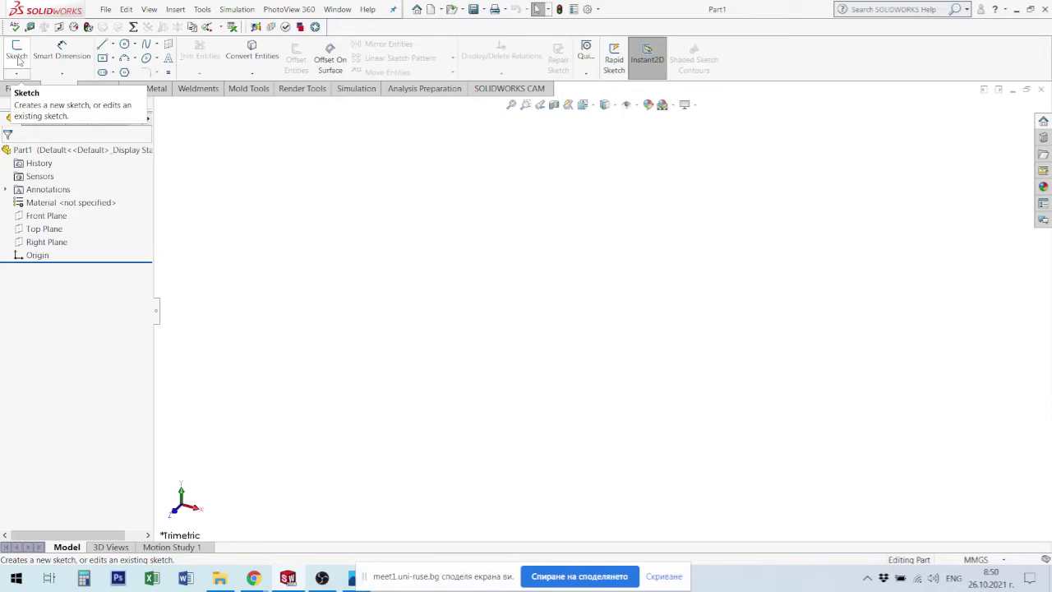
click(41, 215)
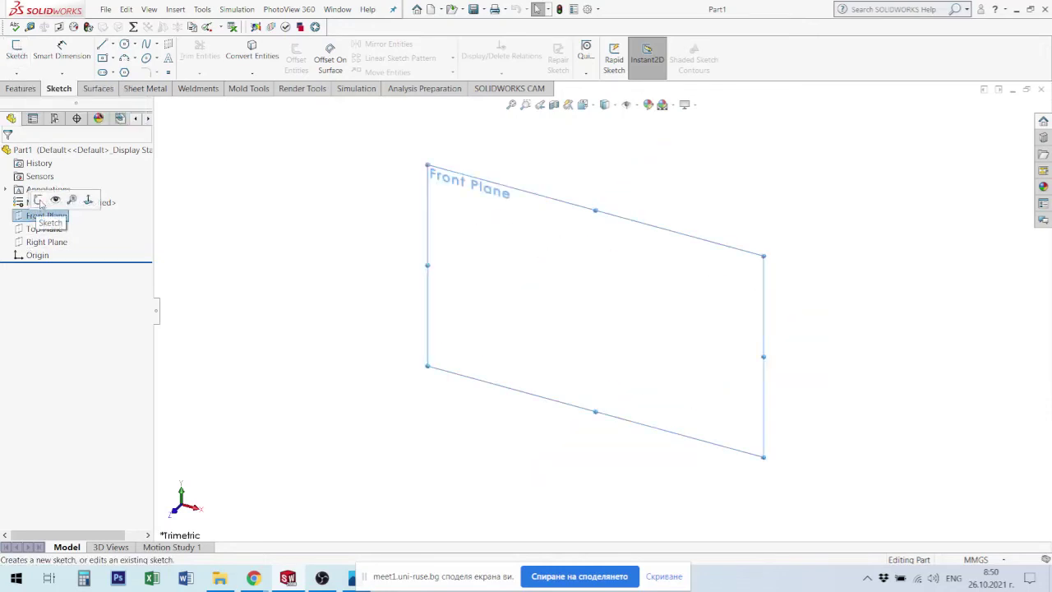
click(41, 229)
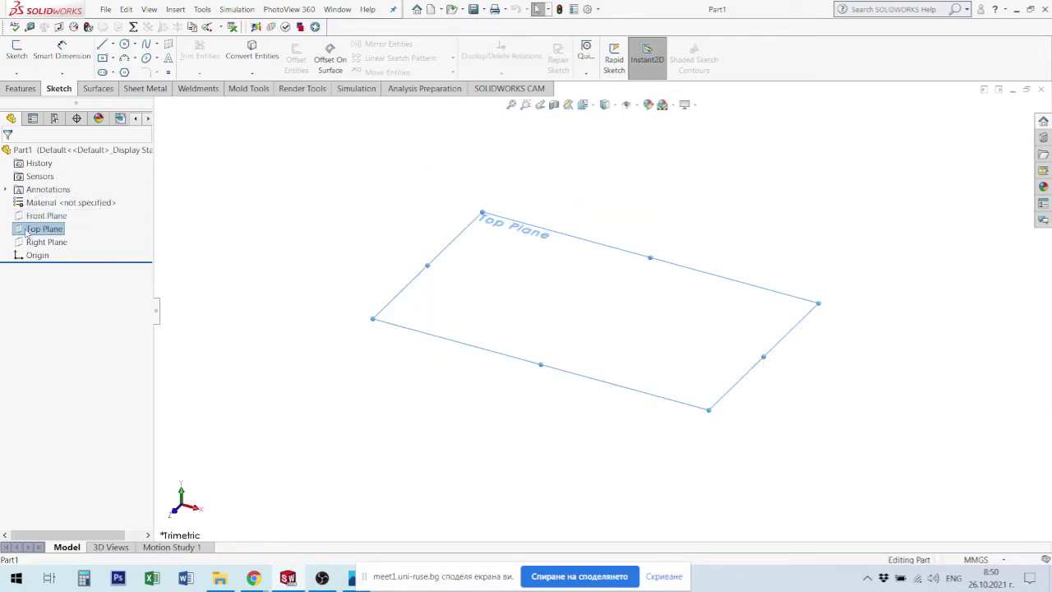
click(37, 241)
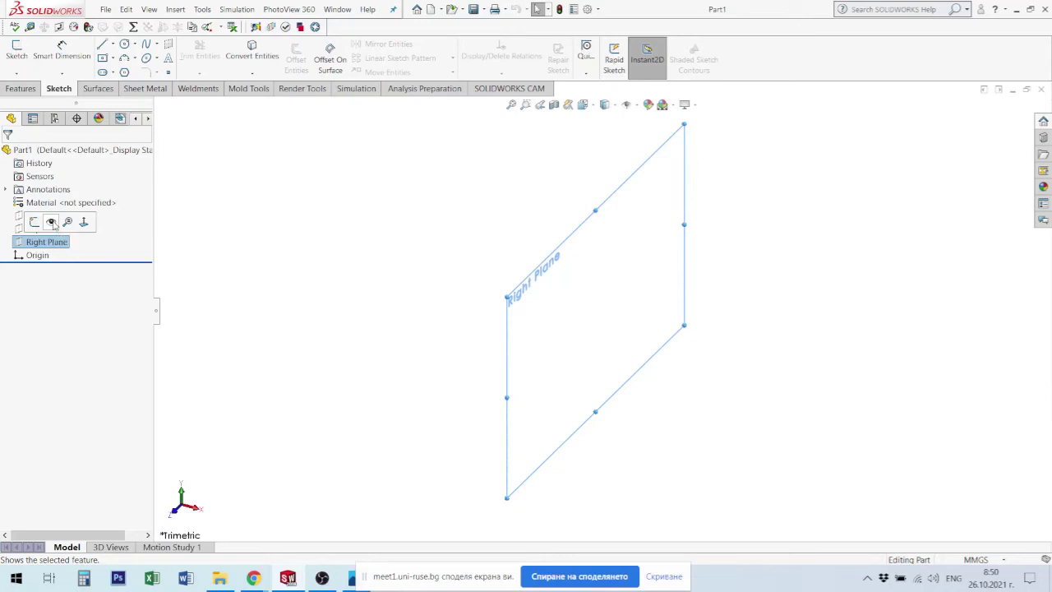
click(234, 261)
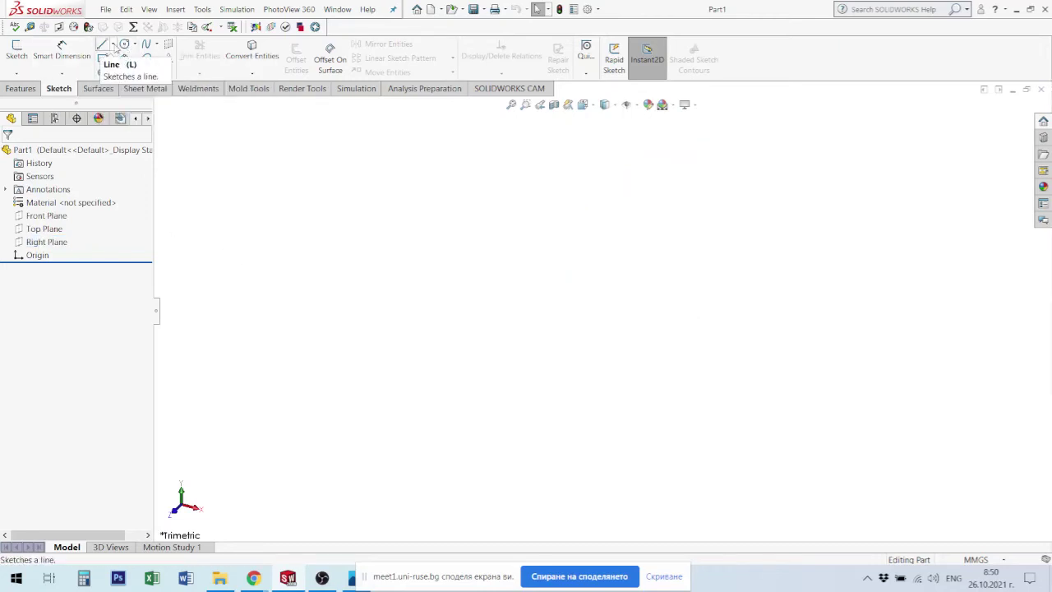
Display the Line, Circle/Perimeter Circle and Spline tool variants on the Sketch toolbar.
click(114, 45)
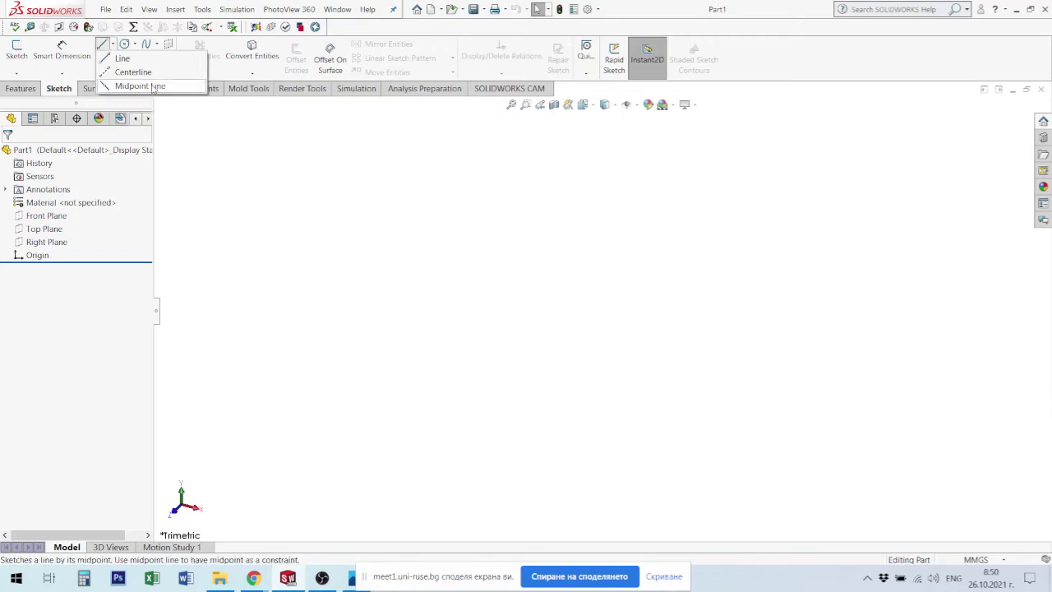
click(135, 45)
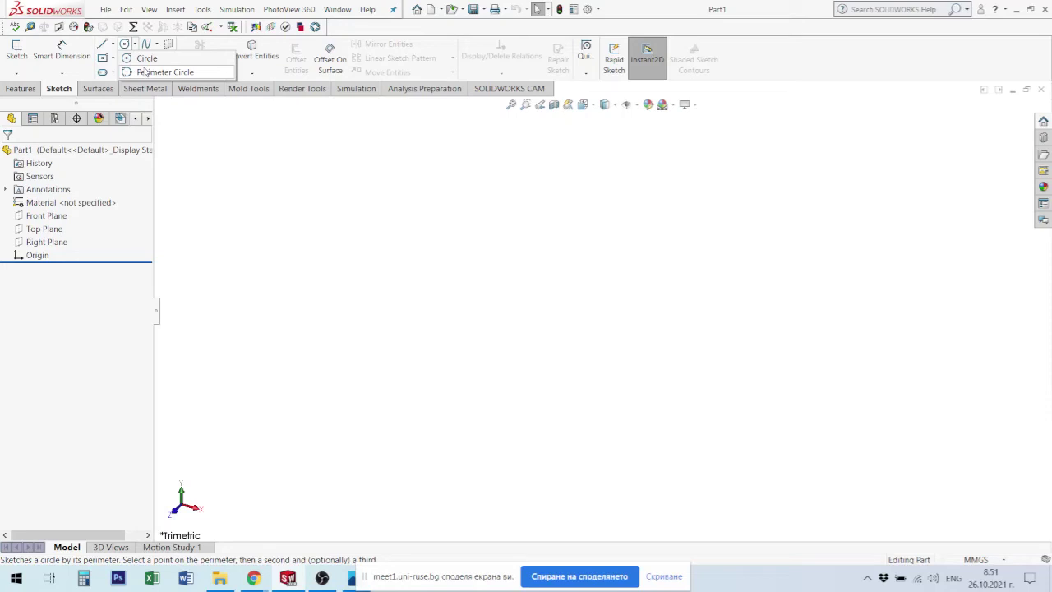
click(154, 44)
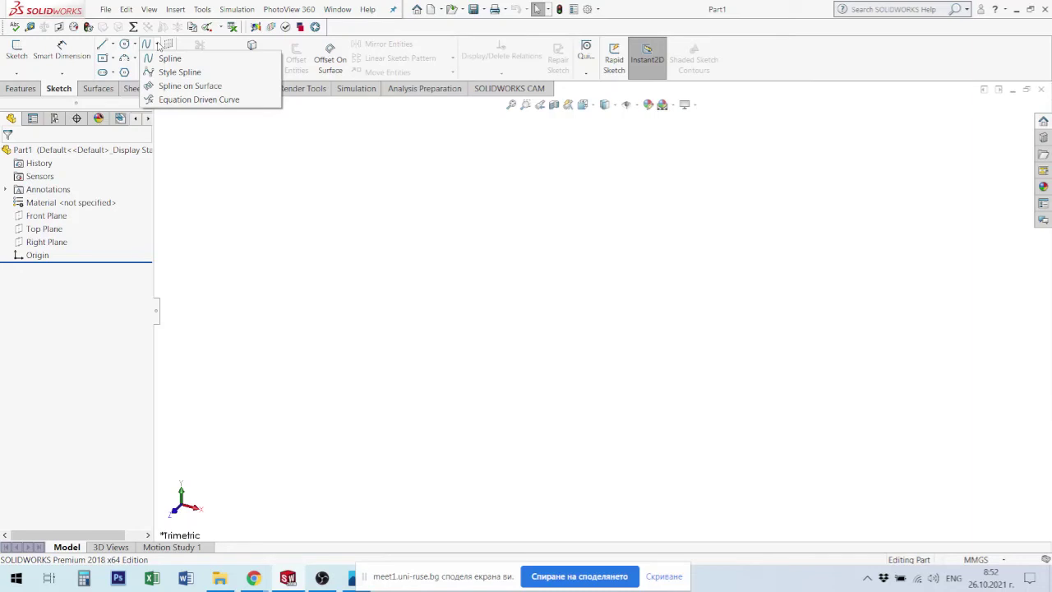
Reopen and dismiss the Line variants, then list the Corner through Parallelogram rectangle tools.
click(112, 44)
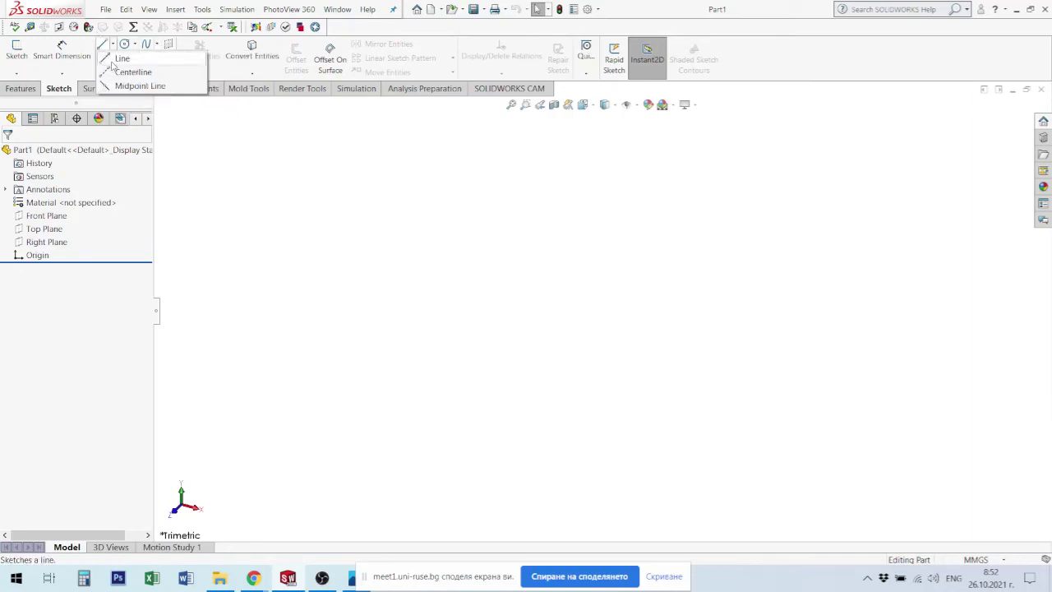
click(246, 158)
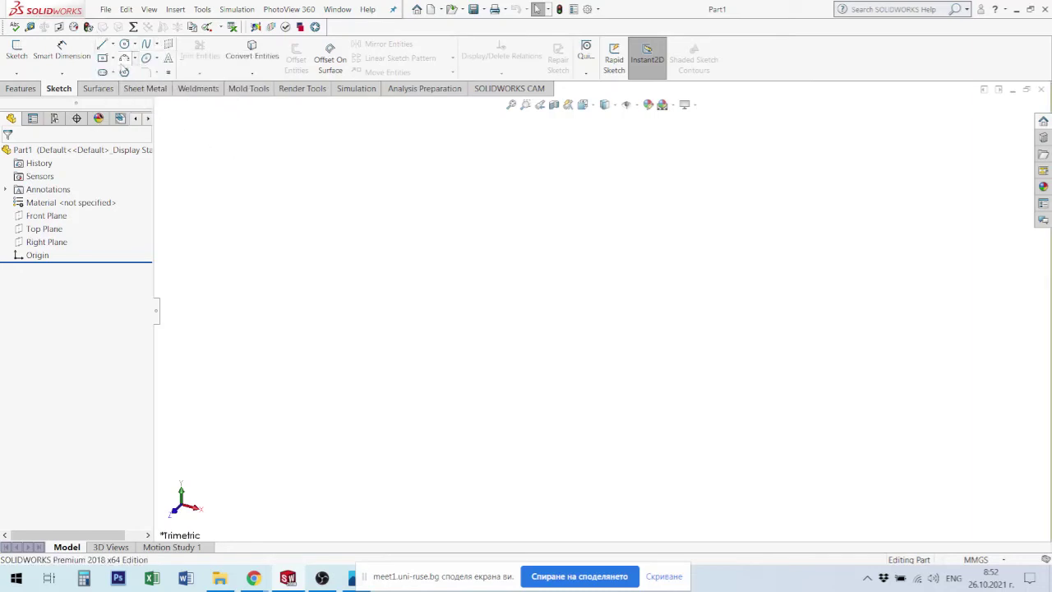
click(115, 59)
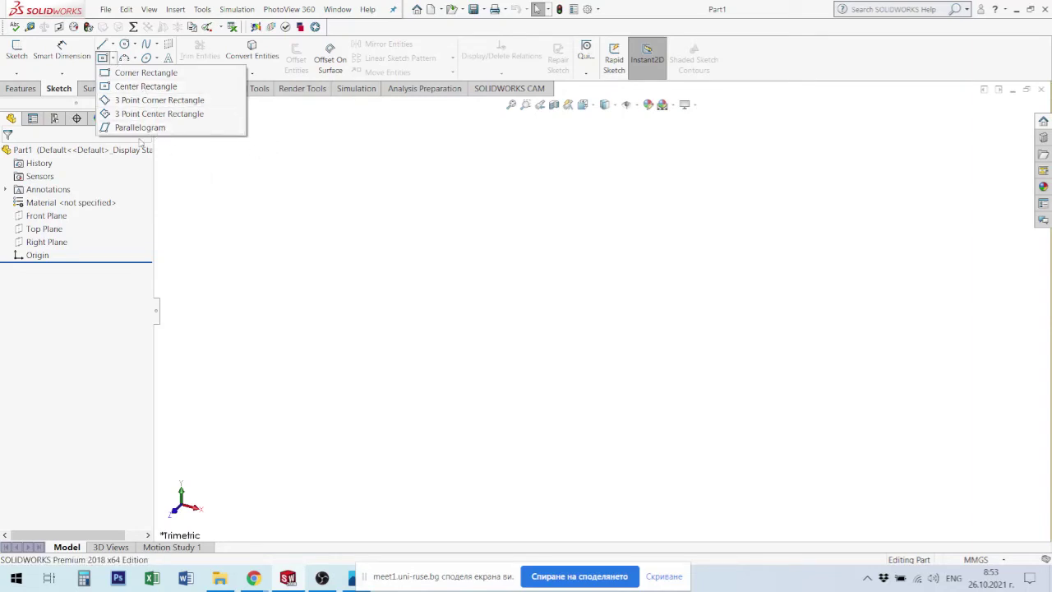
Dismiss the Rectangle flyout by clicking the empty graphics area.
click(237, 161)
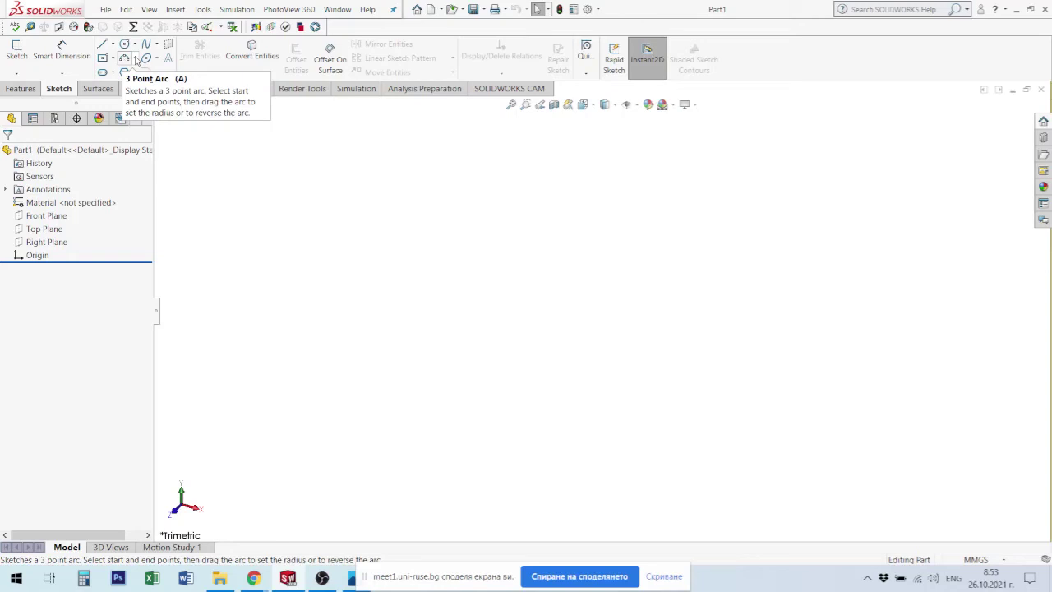
Show the arc variants, then the Ellipse, Partial Ellipse, Parabola and Conic tools.
click(136, 59)
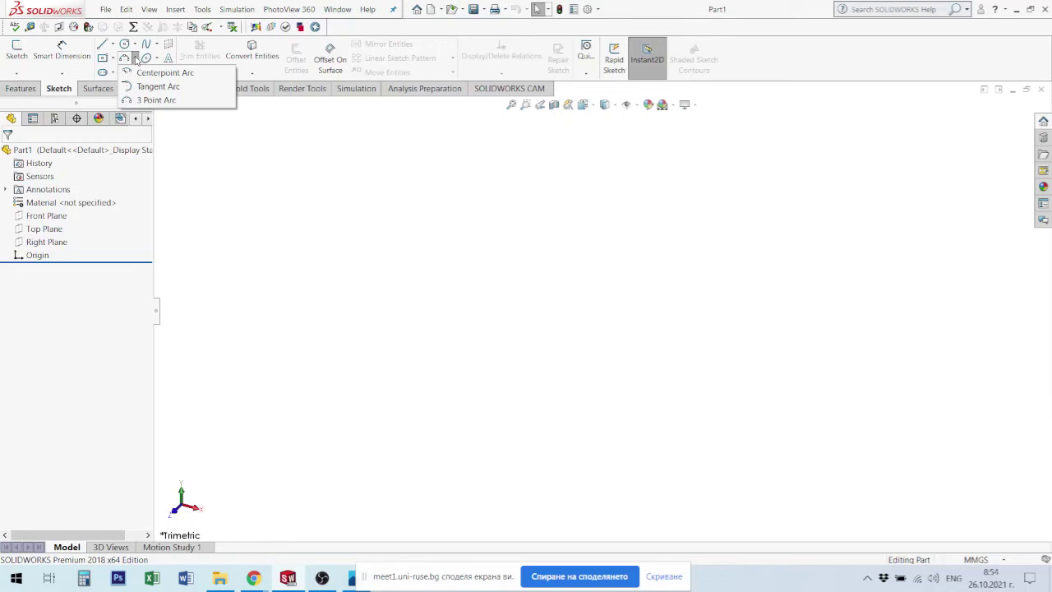
click(157, 60)
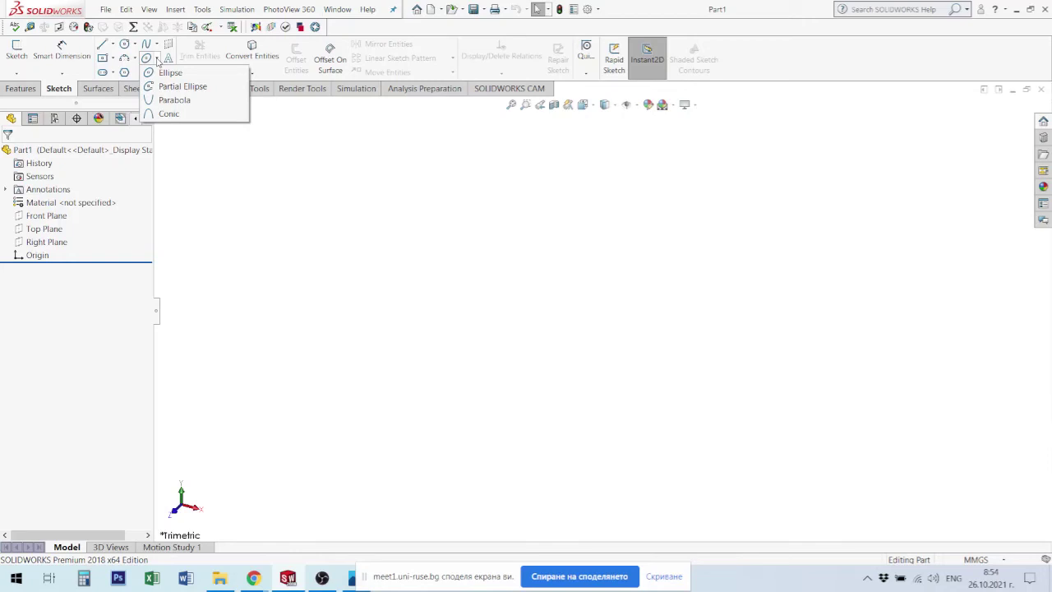
Expand the Straight Slot flyout to list all four slot sketch tools.
click(113, 74)
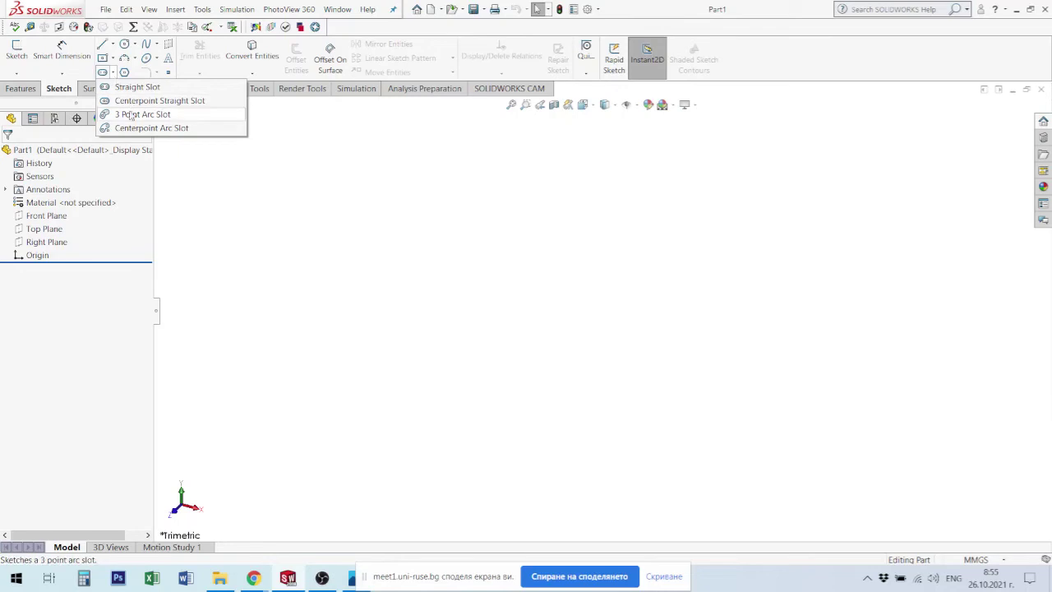
Dismiss the slot flyout by clicking in the empty graphics area.
click(275, 135)
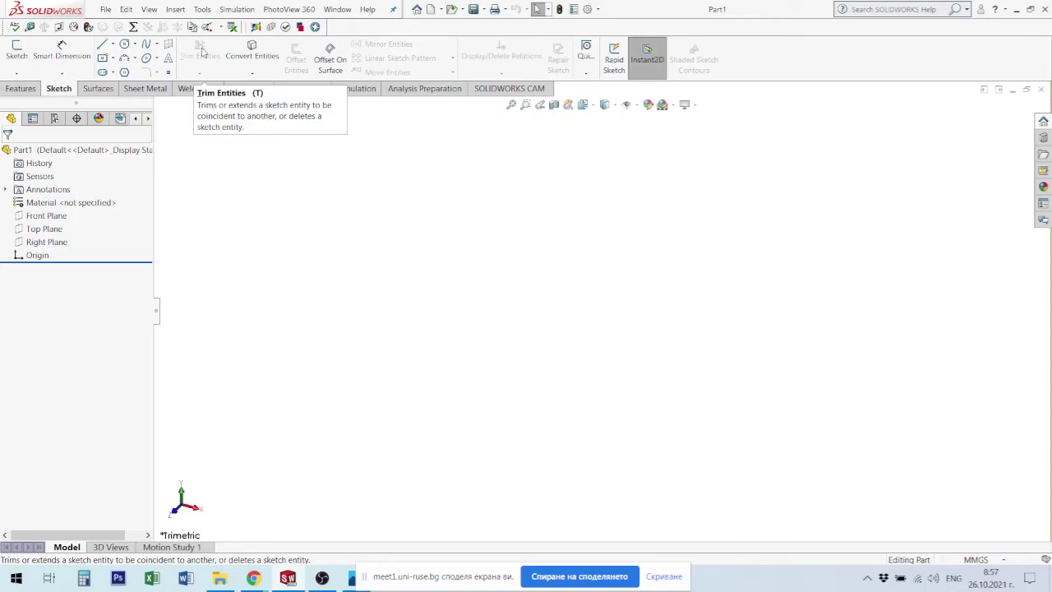
Expand the Convert Entities dropdown to reveal Intersection Curve.
click(245, 74)
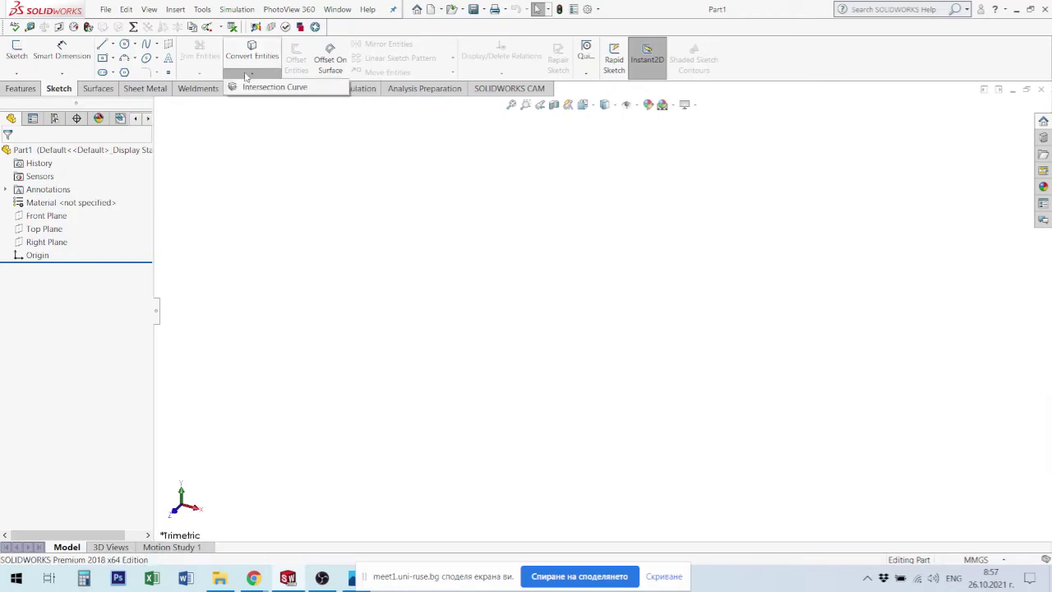
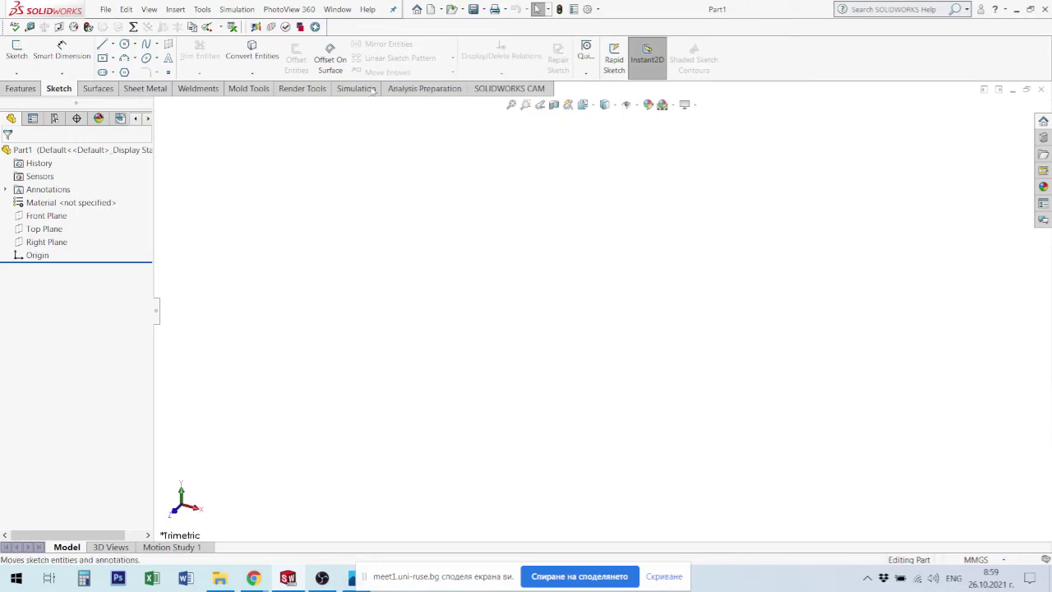
Start a sketch on the Front Plane with the Circle tool, dismissing the low-memory warning.
click(46, 215)
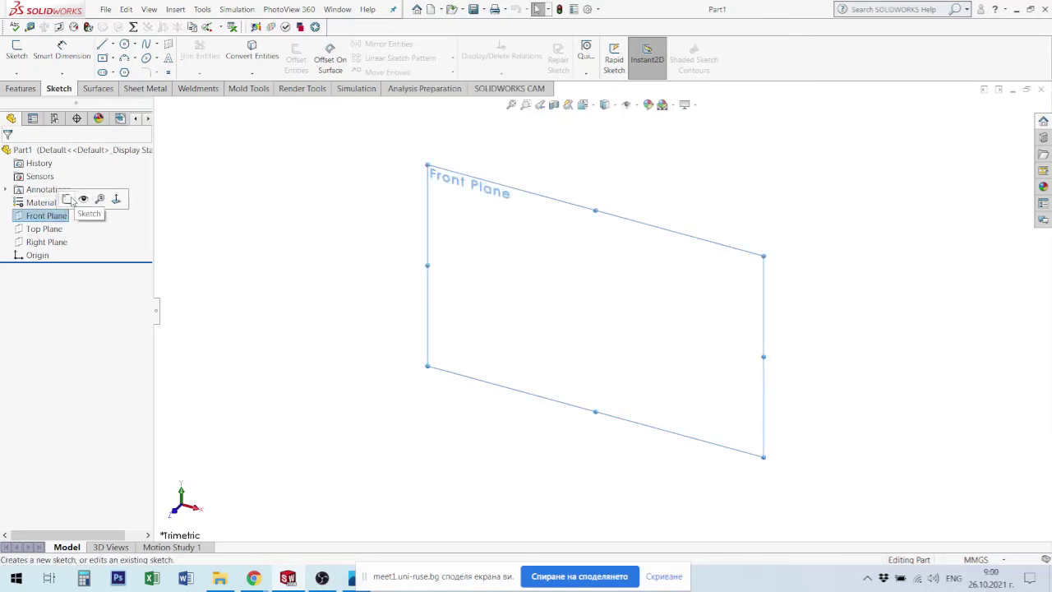
click(68, 199)
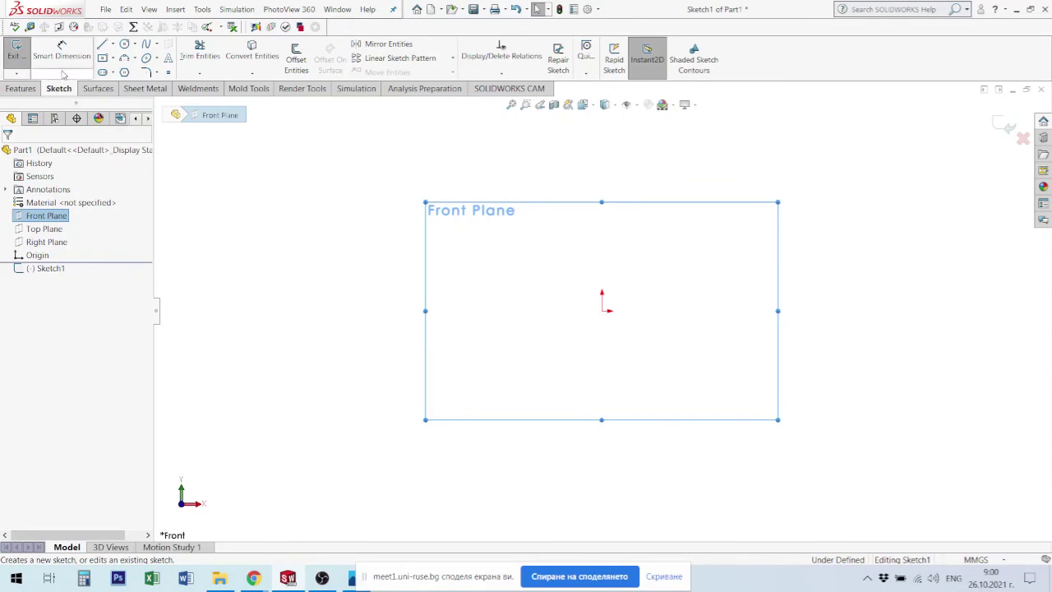
click(124, 44)
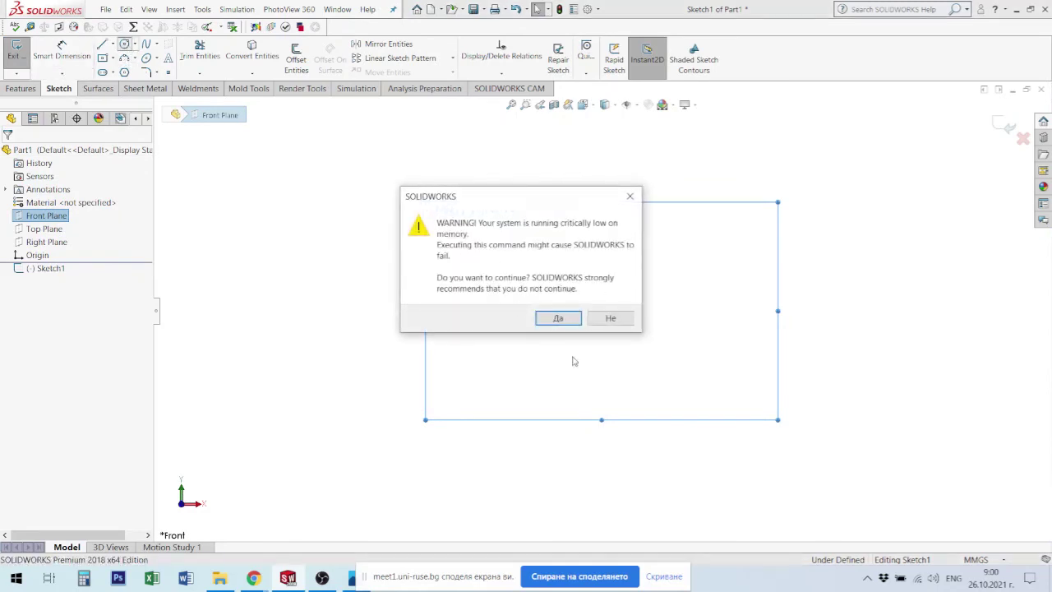
click(557, 319)
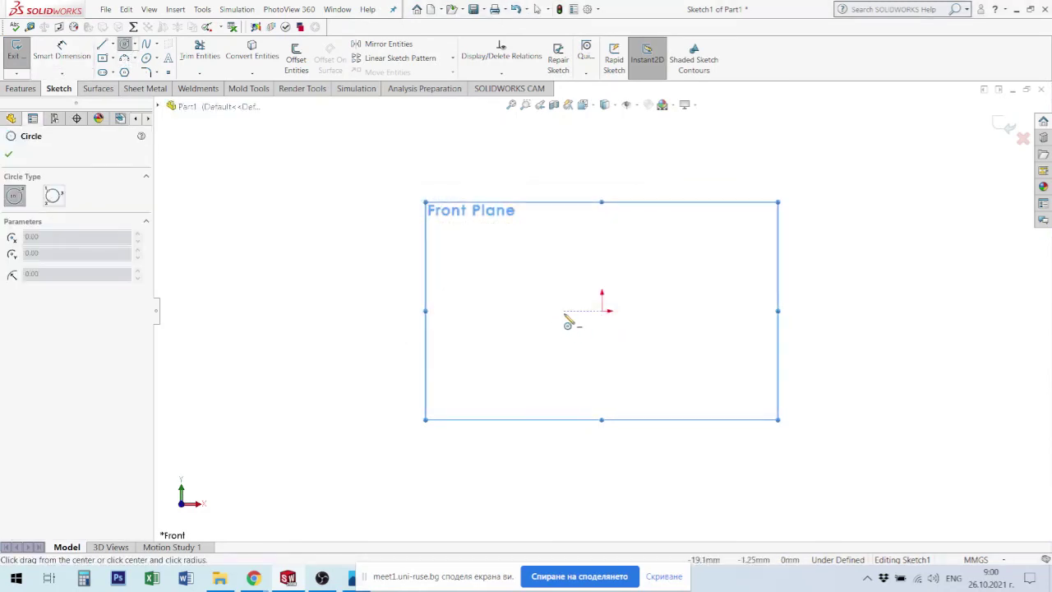
Draw a small circle centred just left of the origin, then exit the Circle tool.
click(564, 311)
click(605, 328)
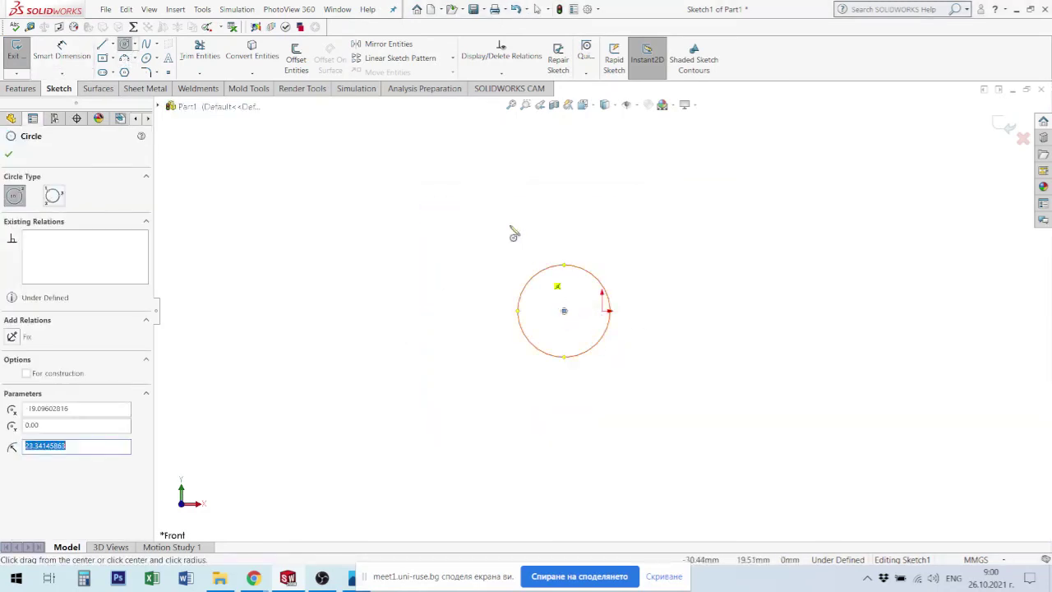
click(453, 59)
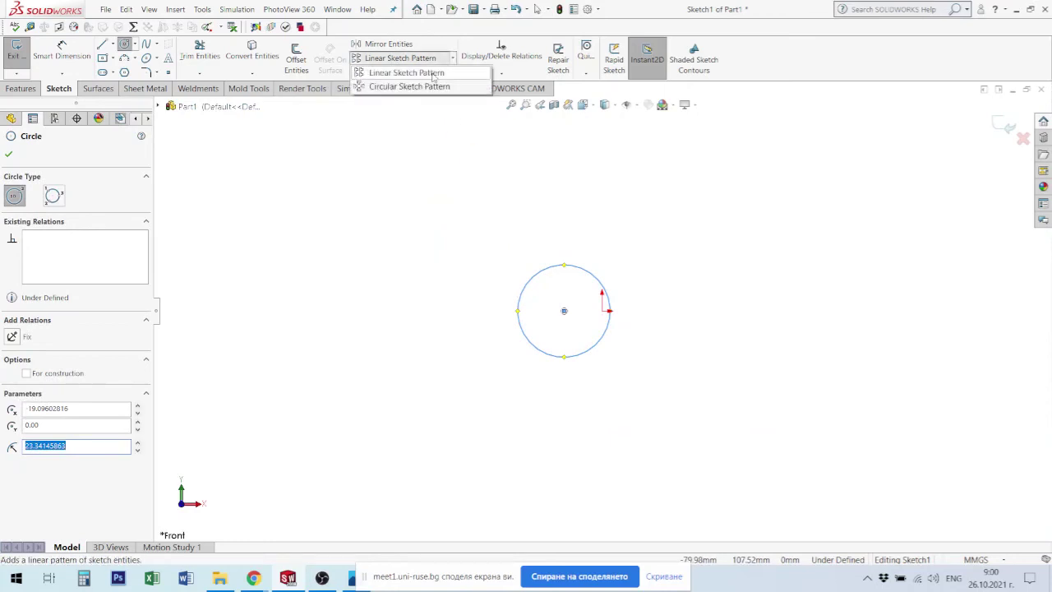
click(627, 261)
key(Escape)
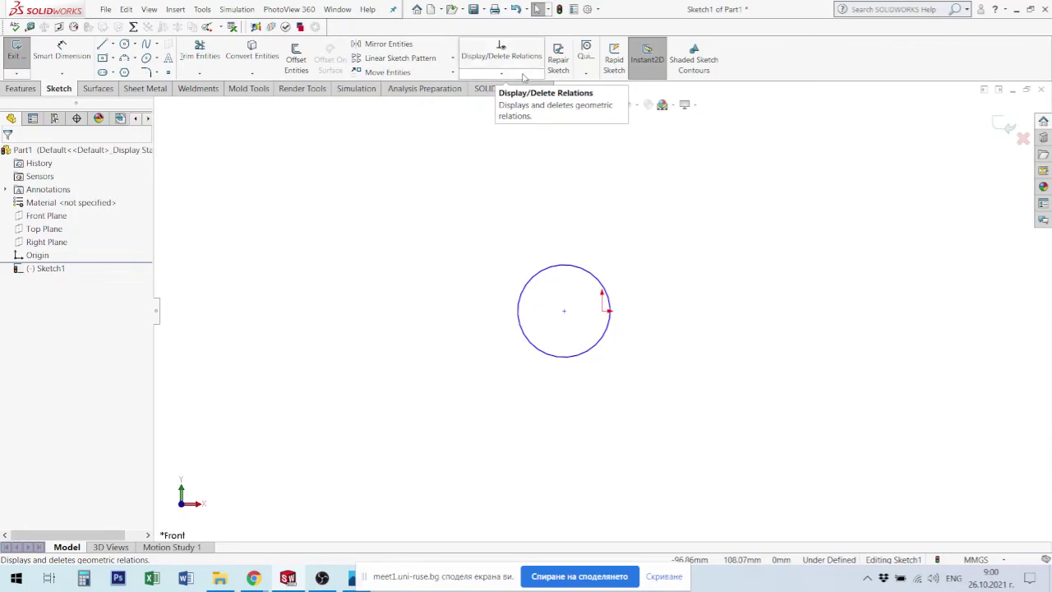
click(522, 76)
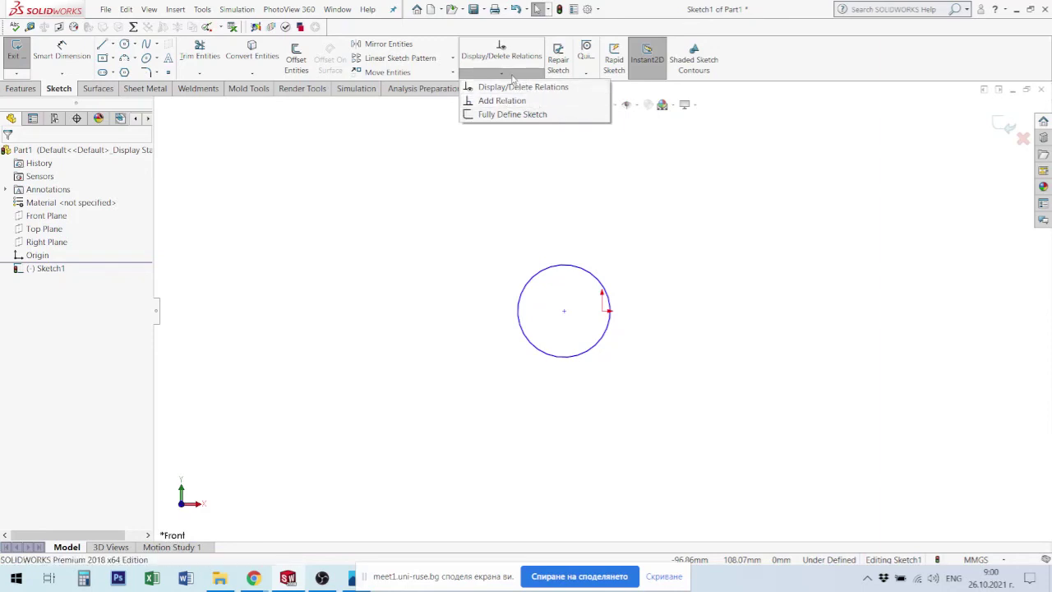
click(511, 74)
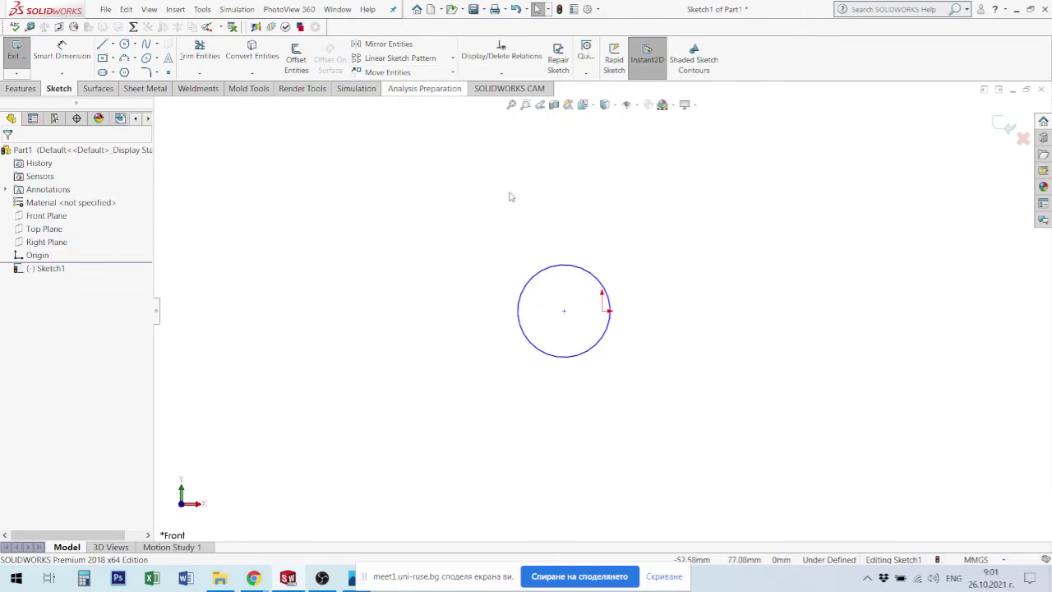
Drag the circle's centre point until it snaps coincident with the sketch origin.
mouse_move(564, 310)
mouse_down()
mouse_move(517, 344)
mouse_move(514, 299)
mouse_up()
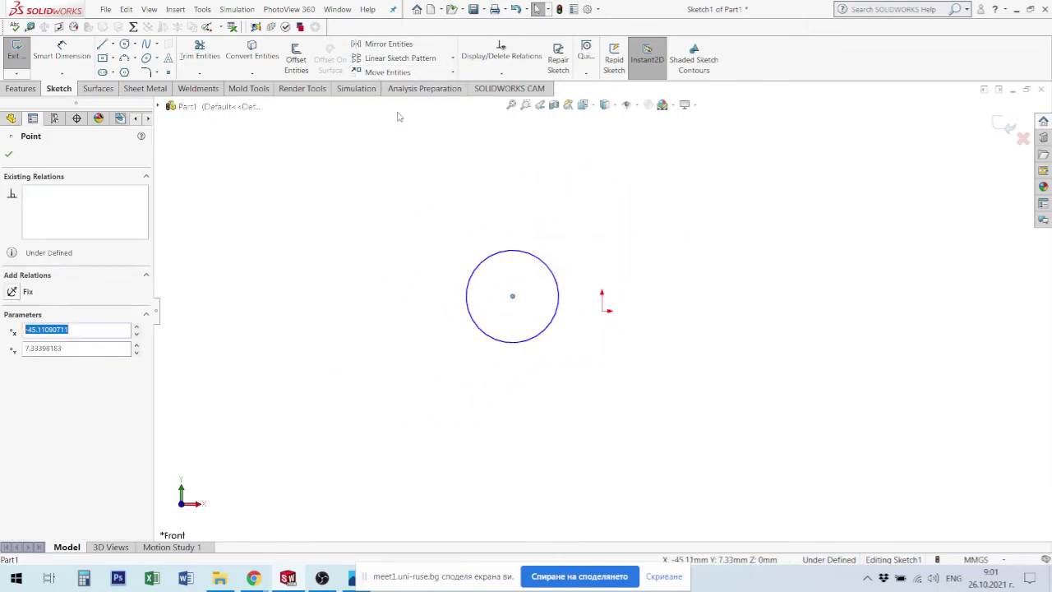
click(452, 73)
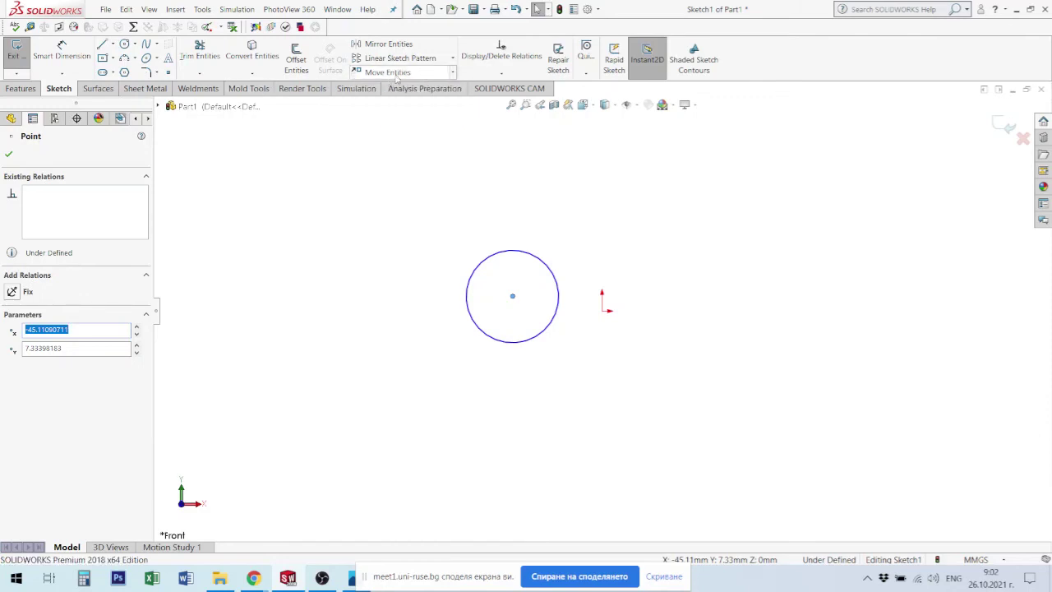
click(452, 72)
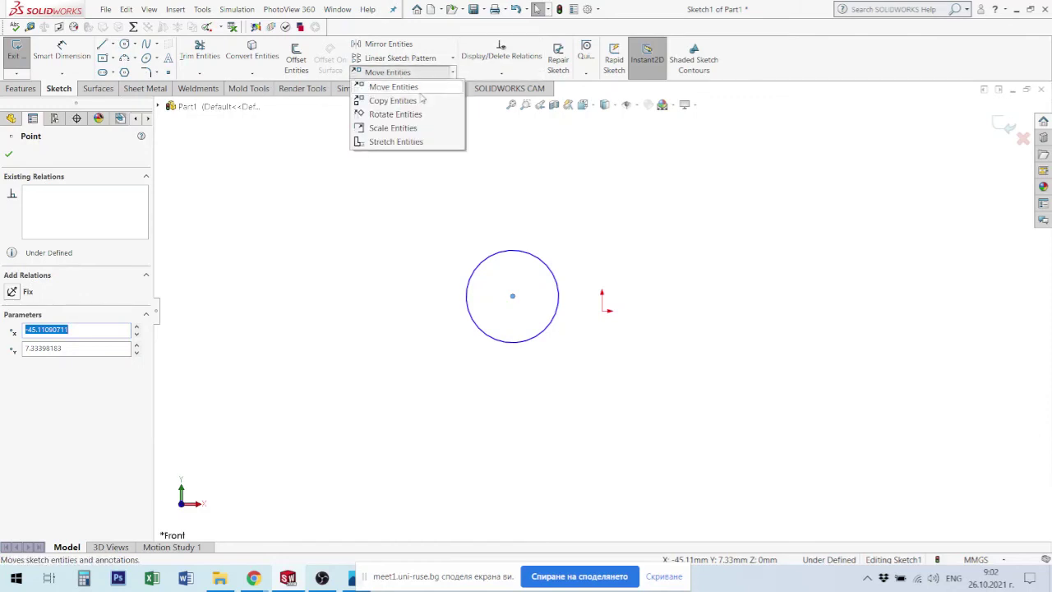
click(518, 298)
mouse_move(512, 296)
mouse_down()
mouse_move(612, 320)
mouse_move(591, 317)
mouse_up()
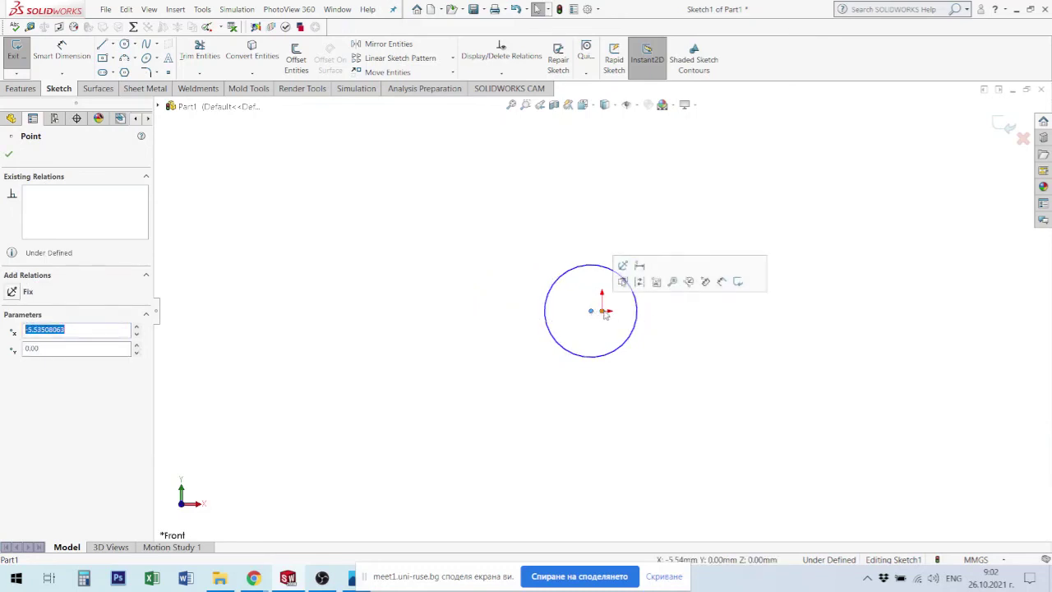
drag(592, 312, 602, 311)
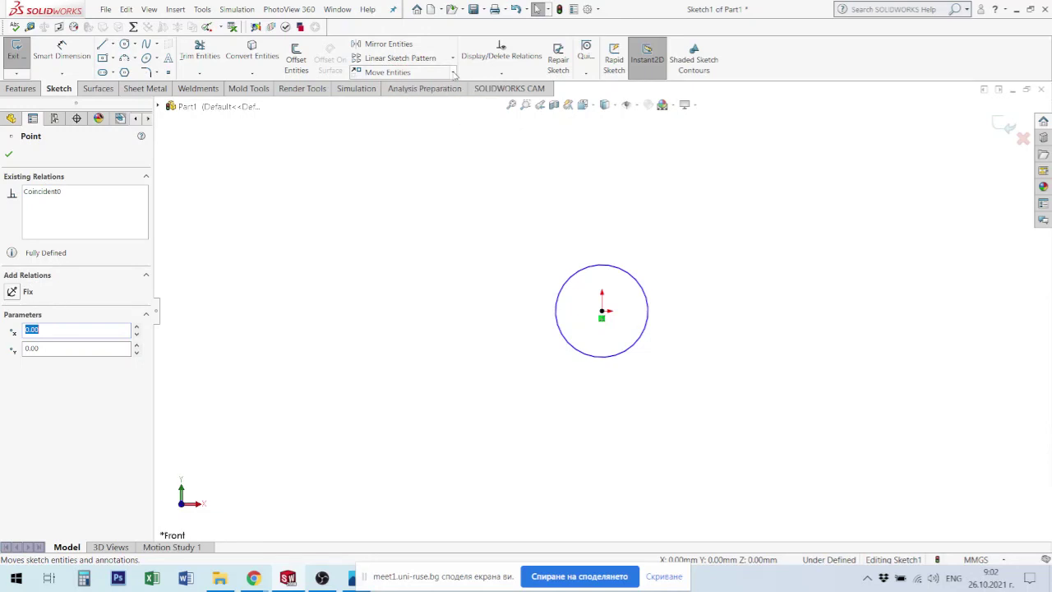
click(453, 73)
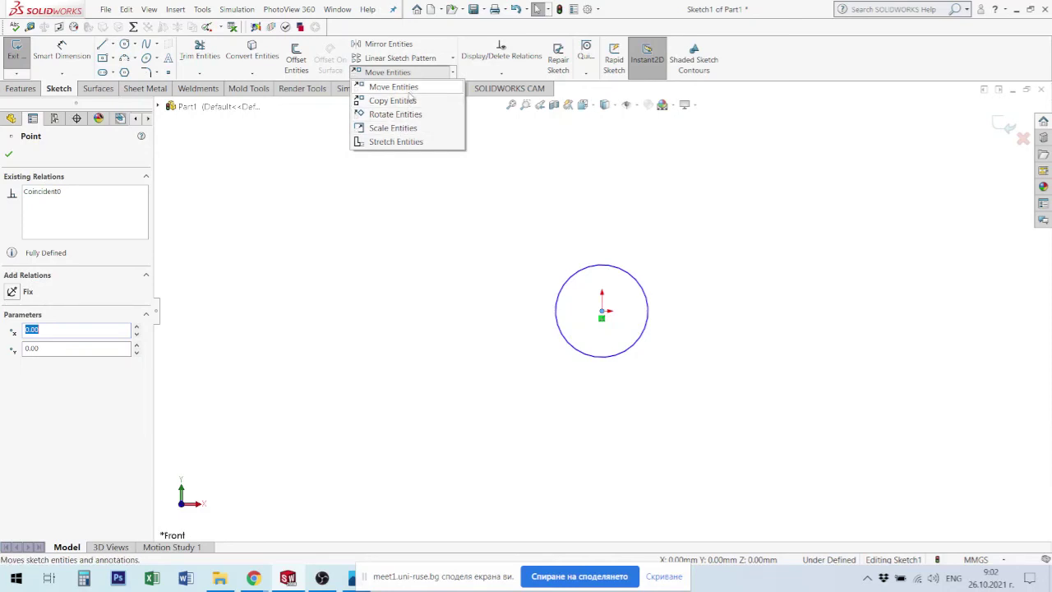
click(378, 267)
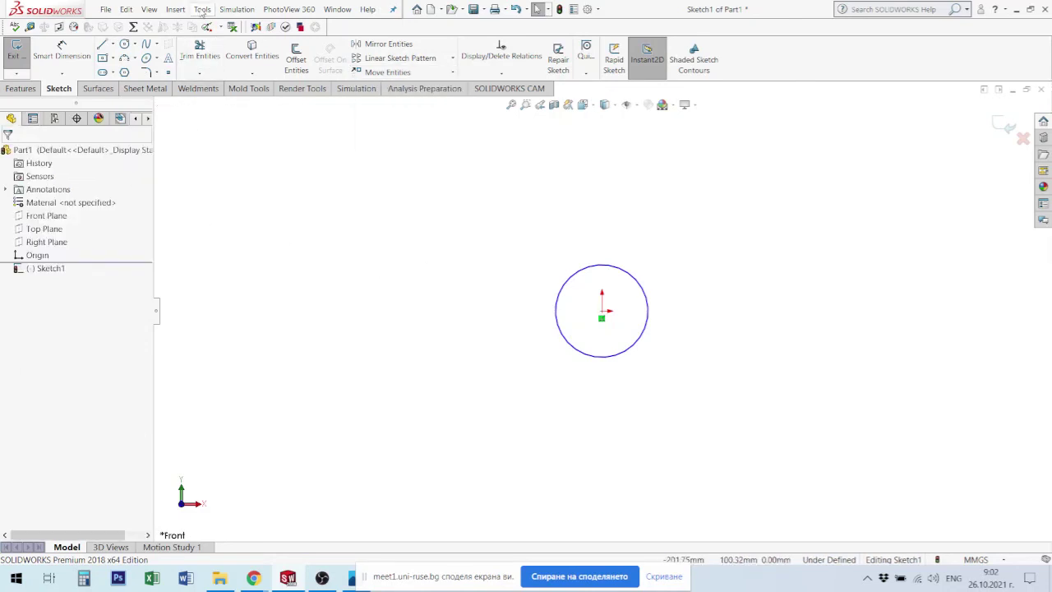
click(201, 10)
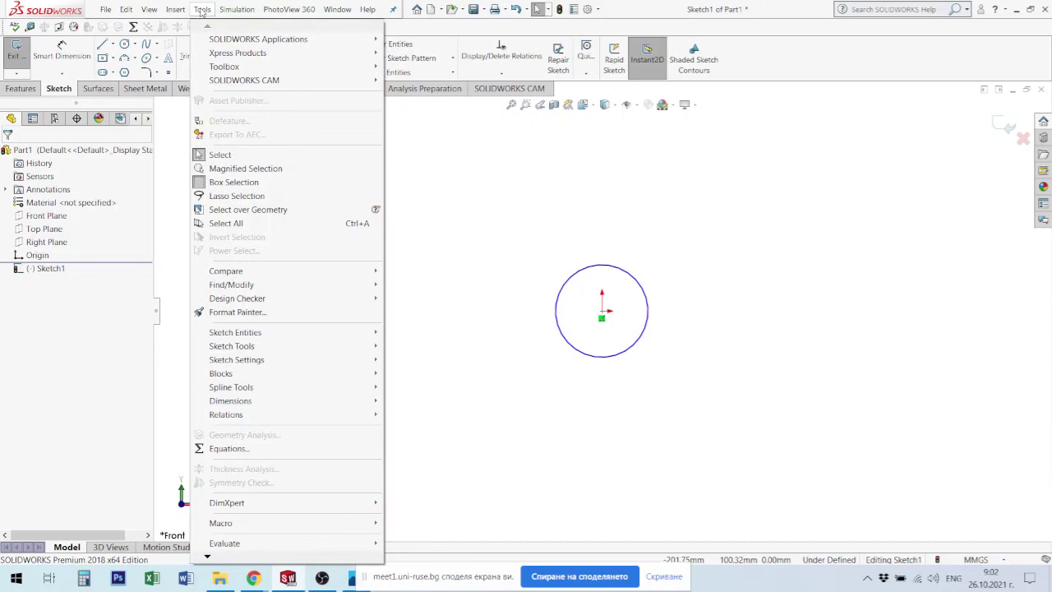
click(178, 9)
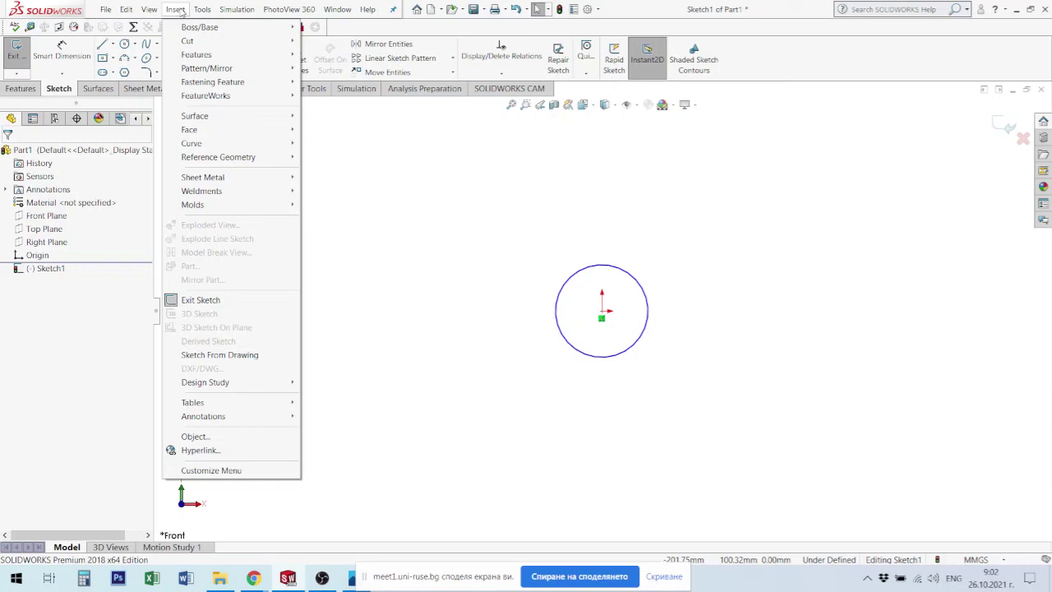
click(181, 10)
click(200, 10)
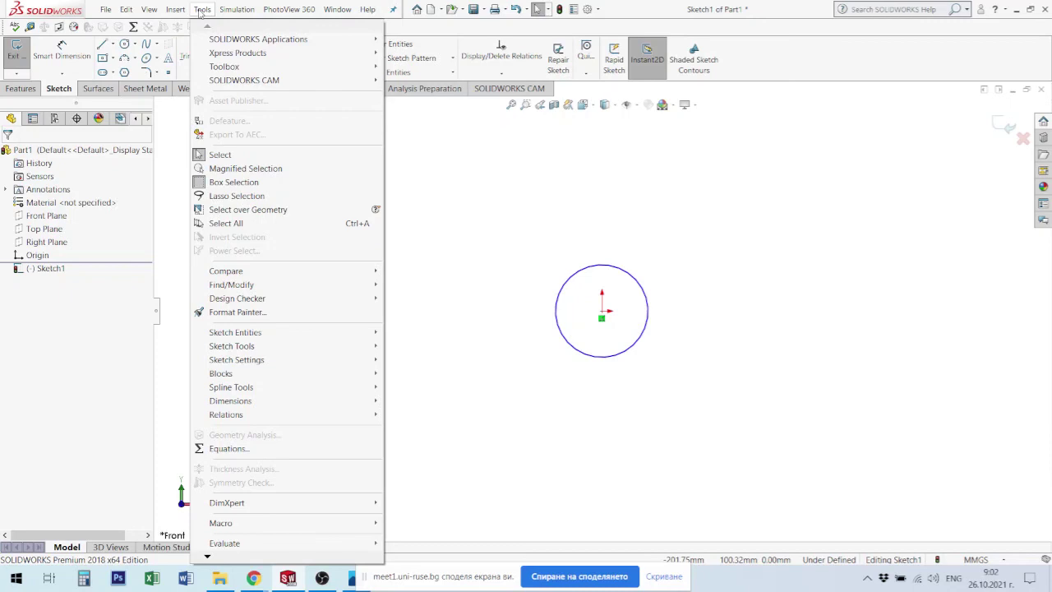
mouse_move(235, 332)
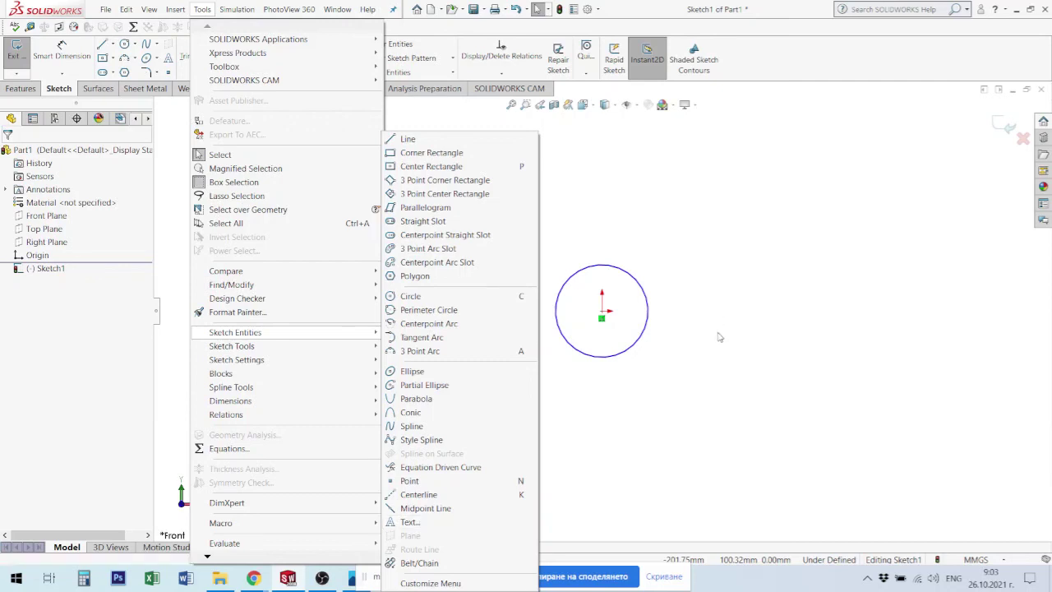
click(703, 419)
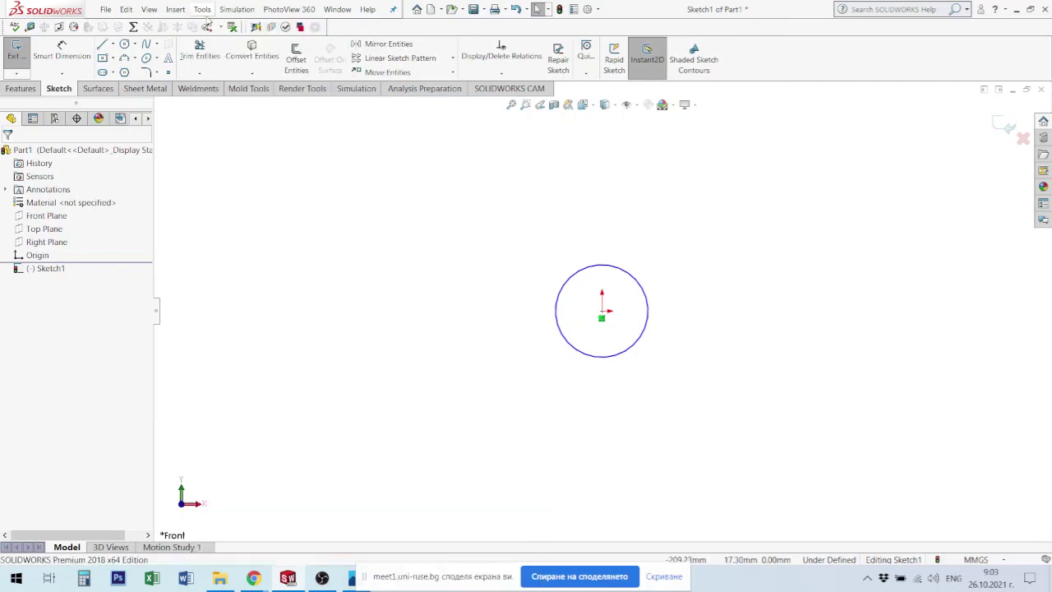
click(589, 274)
key(Delete)
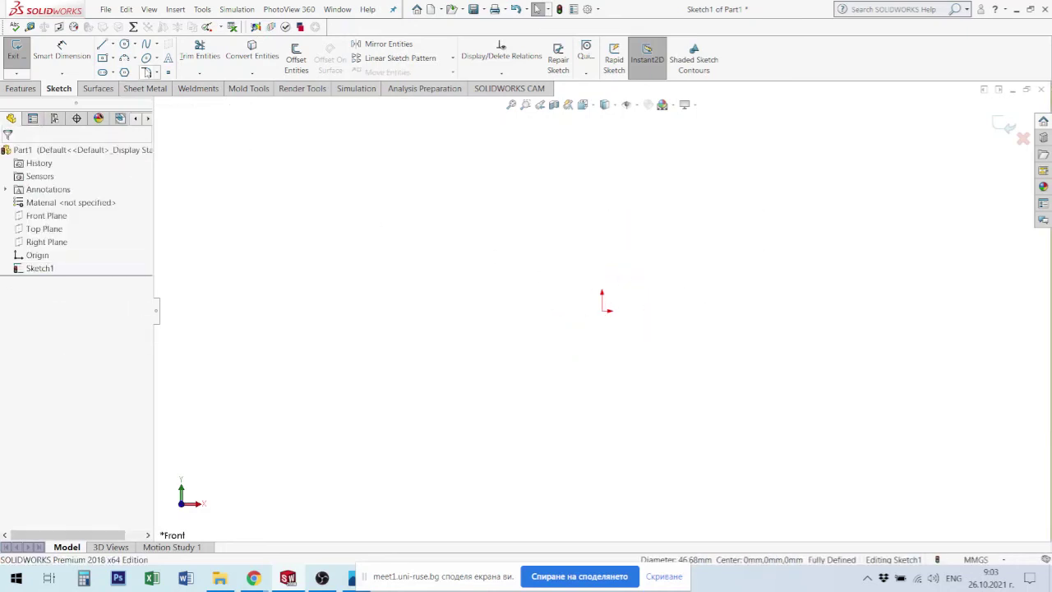
Draw a three-point arc over the origin with both endpoints level with it.
click(124, 59)
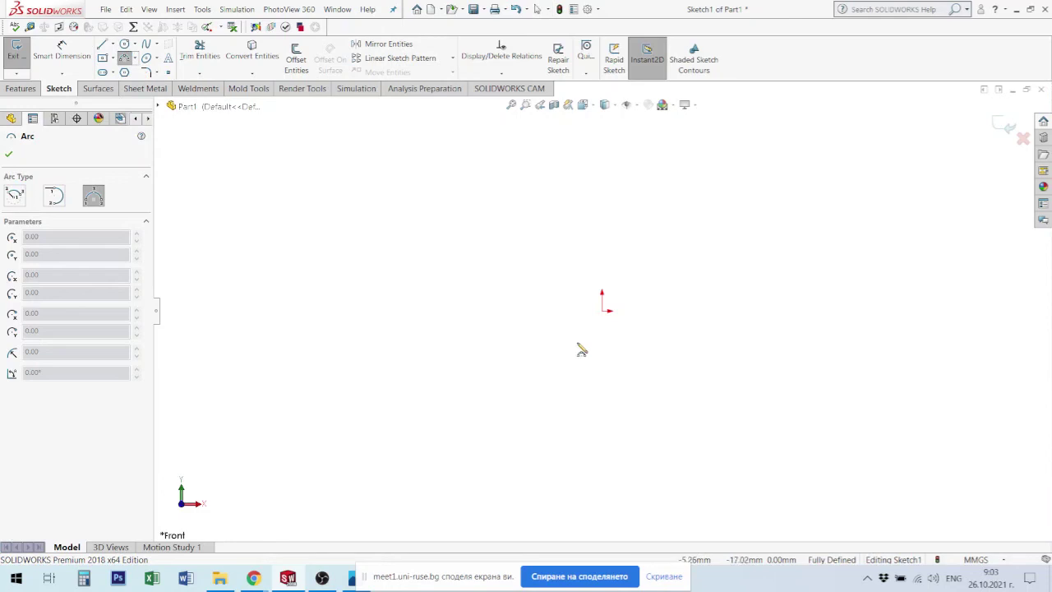
click(441, 301)
click(773, 301)
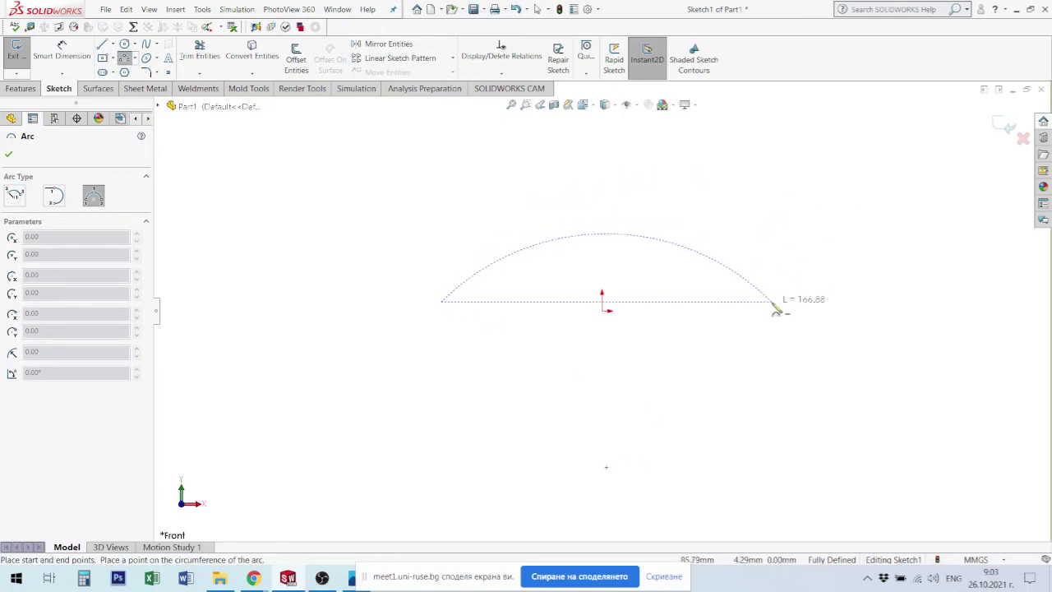
click(641, 245)
key(Escape)
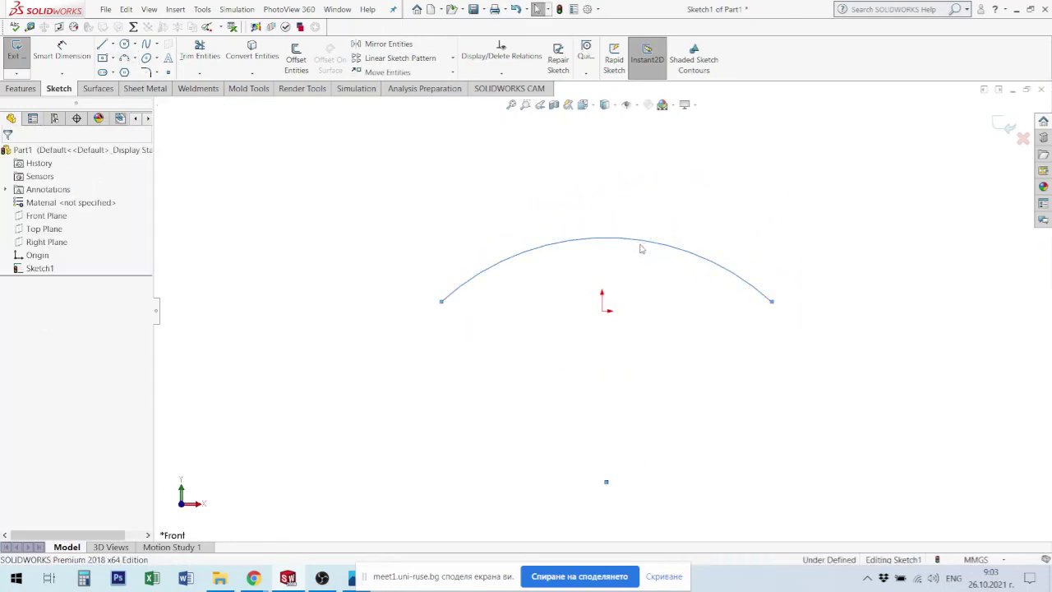
mouse_move(441, 301)
mouse_down()
mouse_move(434, 325)
mouse_move(437, 310)
mouse_up()
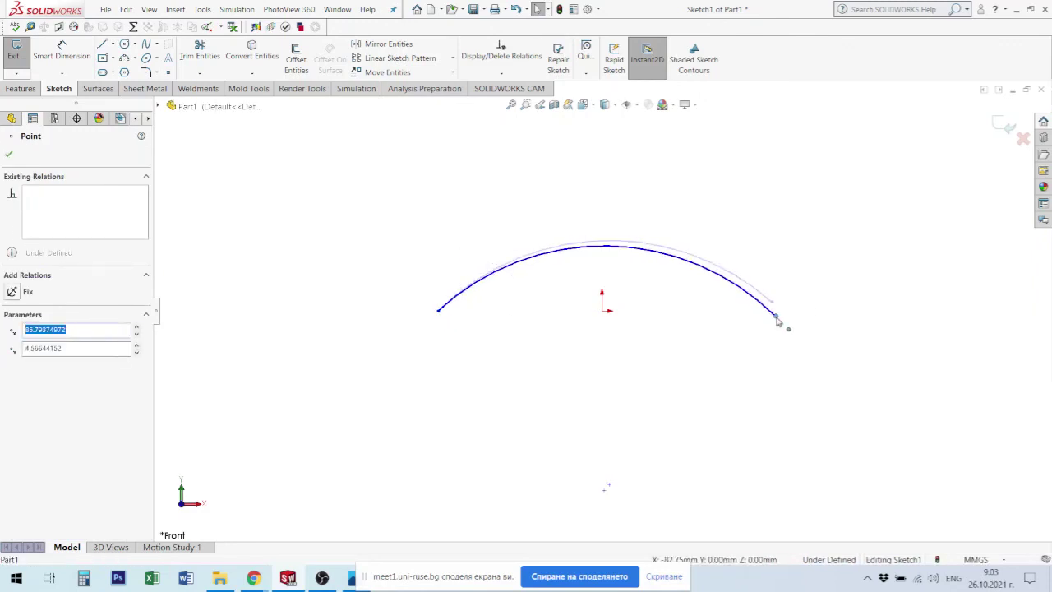
drag(771, 303, 777, 311)
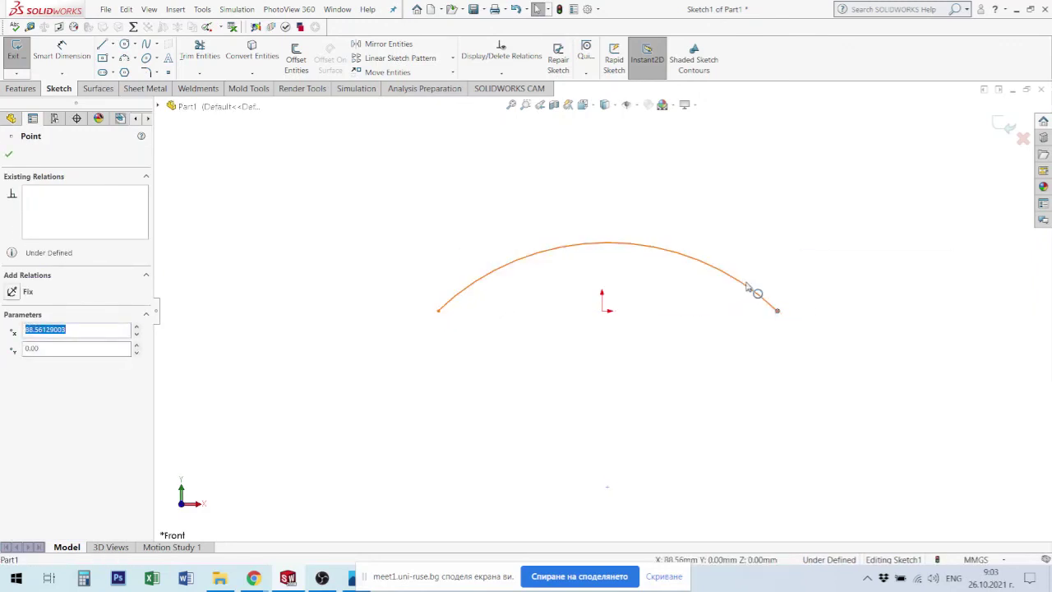
click(754, 294)
click(767, 256)
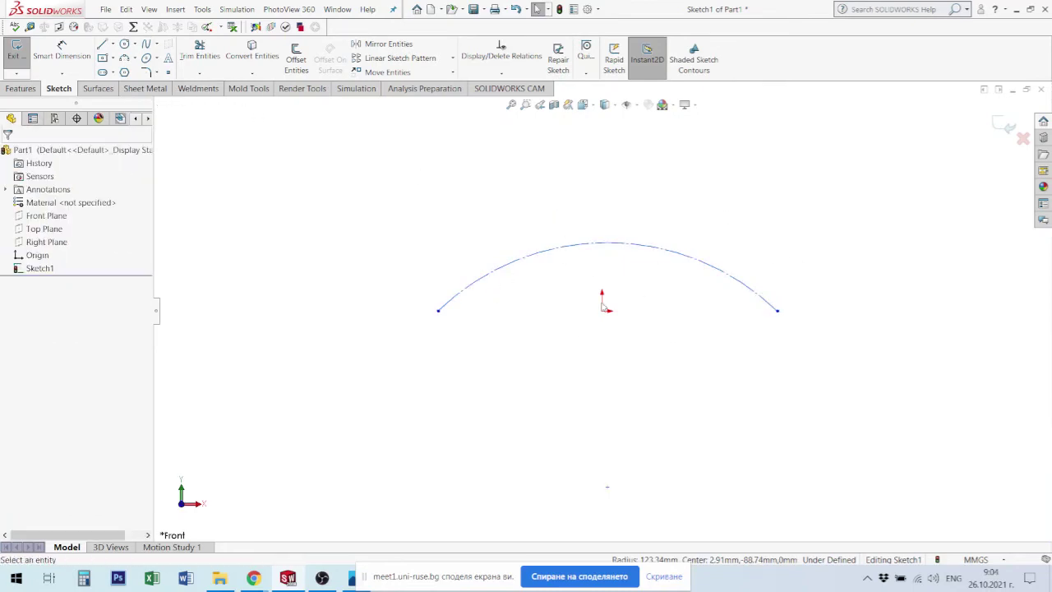
Make the origin and the arc's centre point vertical to each other.
click(605, 311)
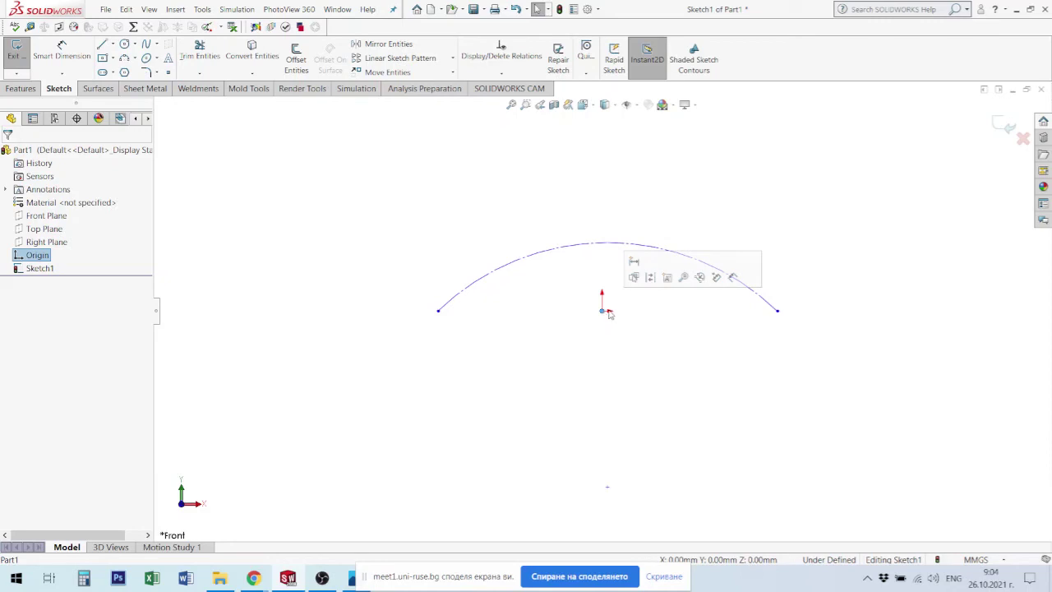
ctrl+click(607, 487)
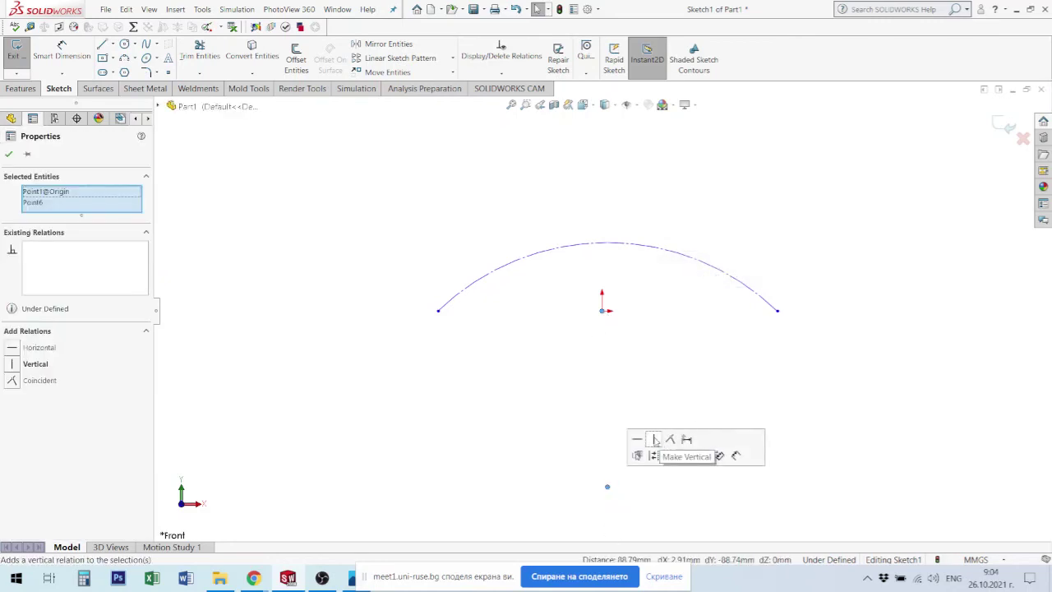
click(655, 439)
click(627, 402)
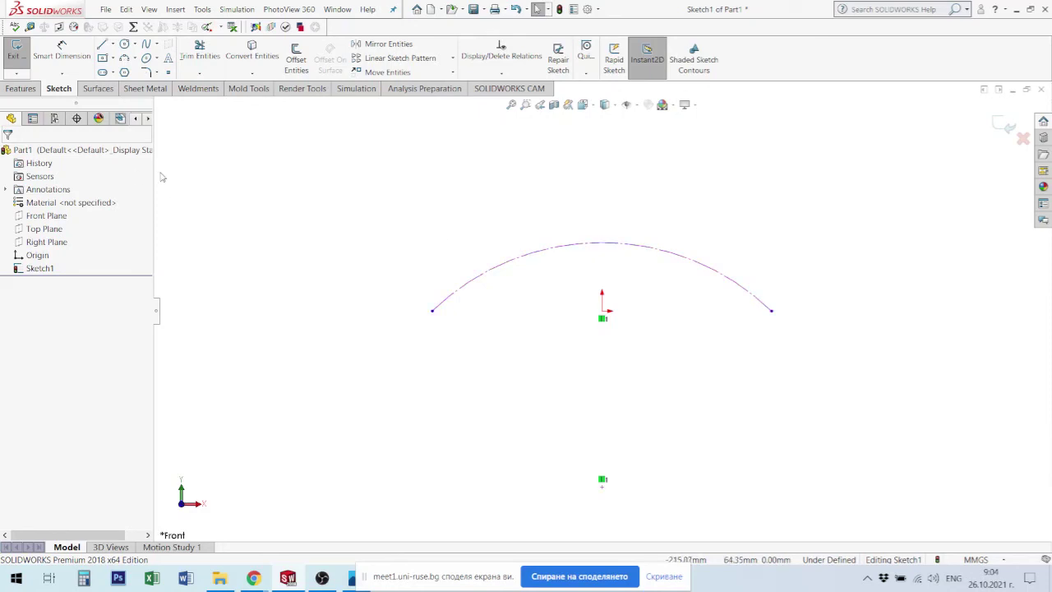
Add sketch text 'Text' and try bold, italic and rotation formatting on it.
click(168, 60)
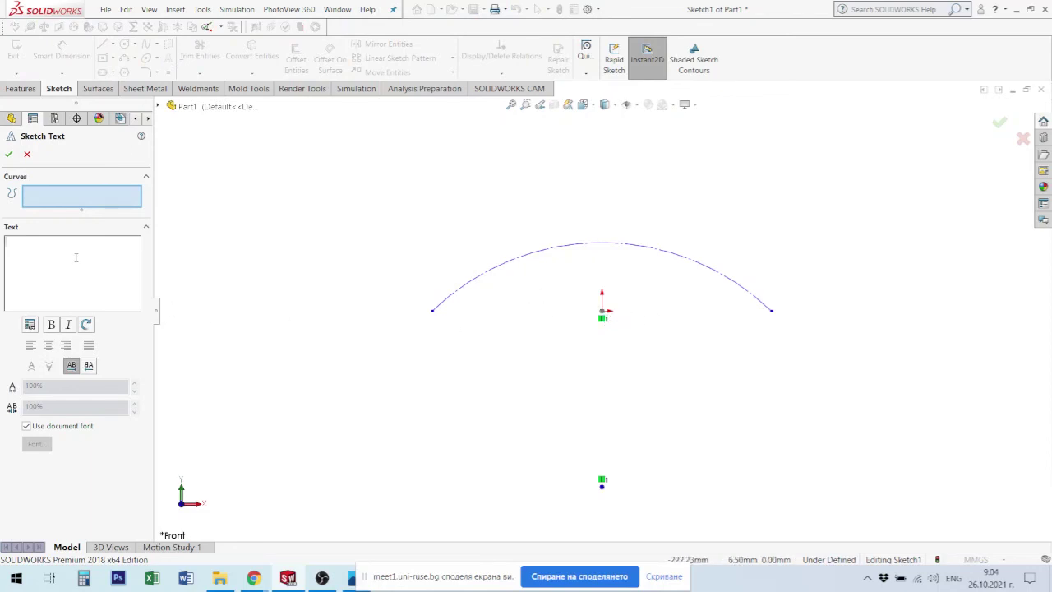
text(Text)
drag(24, 241, 3, 233)
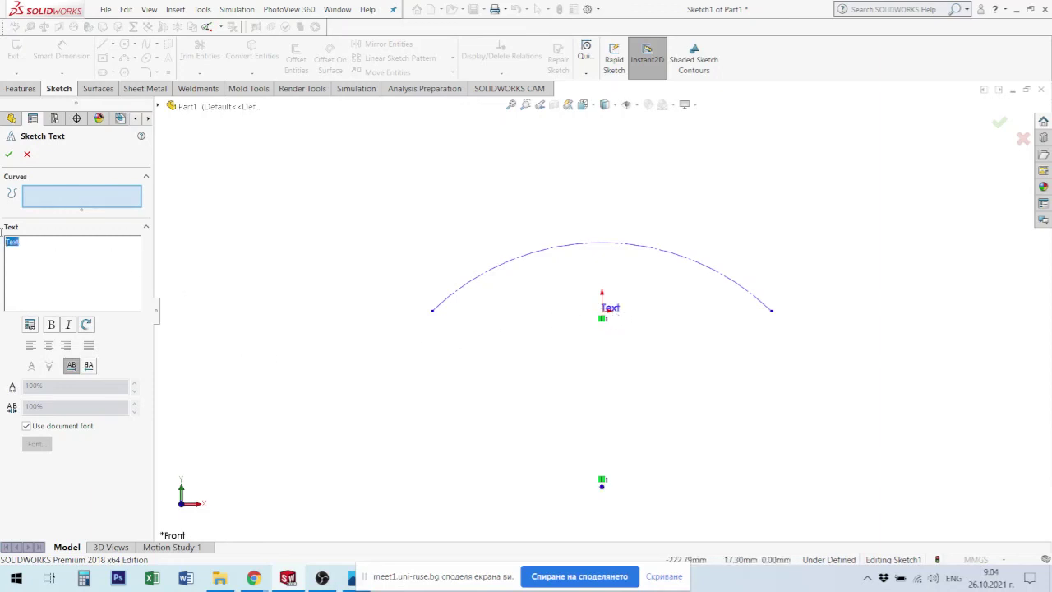
click(53, 324)
click(70, 325)
click(87, 327)
click(87, 326)
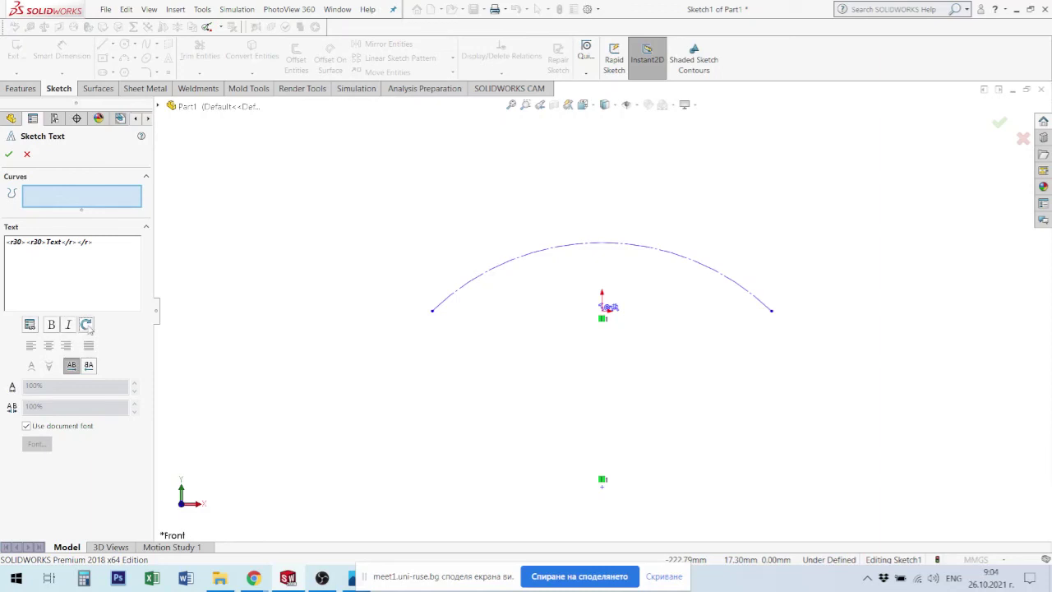
click(52, 325)
Strip the rotation codes and undo the italic and horizontal-mirror formatting.
drag(47, 241, 6, 241)
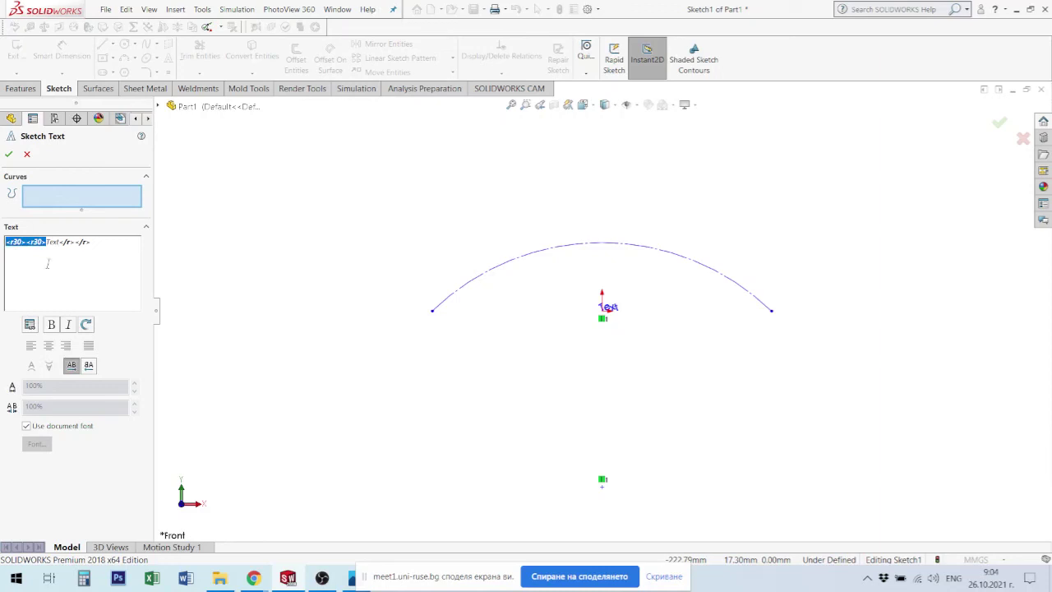
key(Delete)
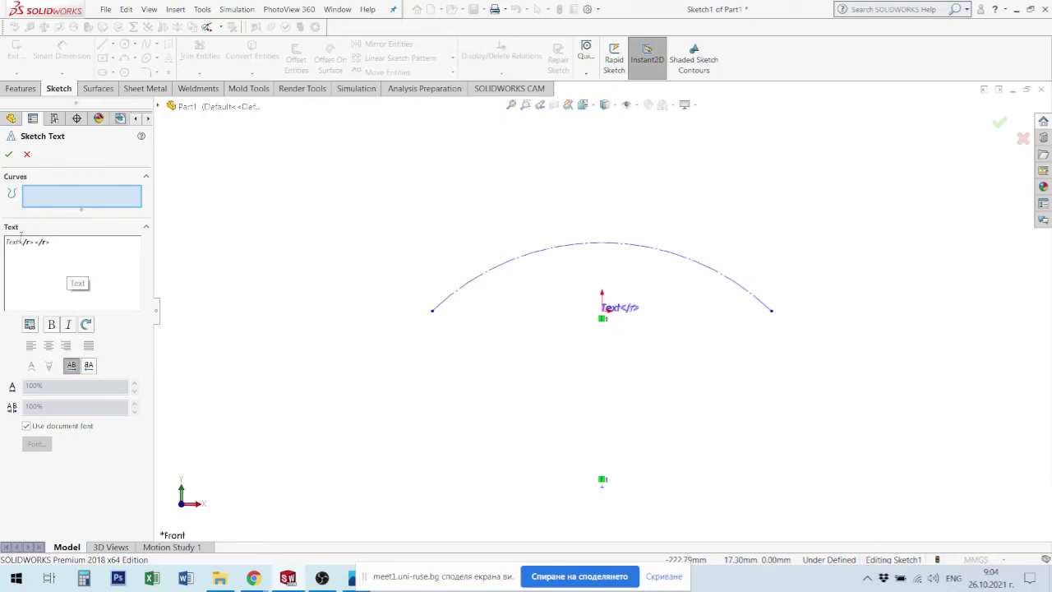
drag(26, 242, 52, 242)
key(Delete)
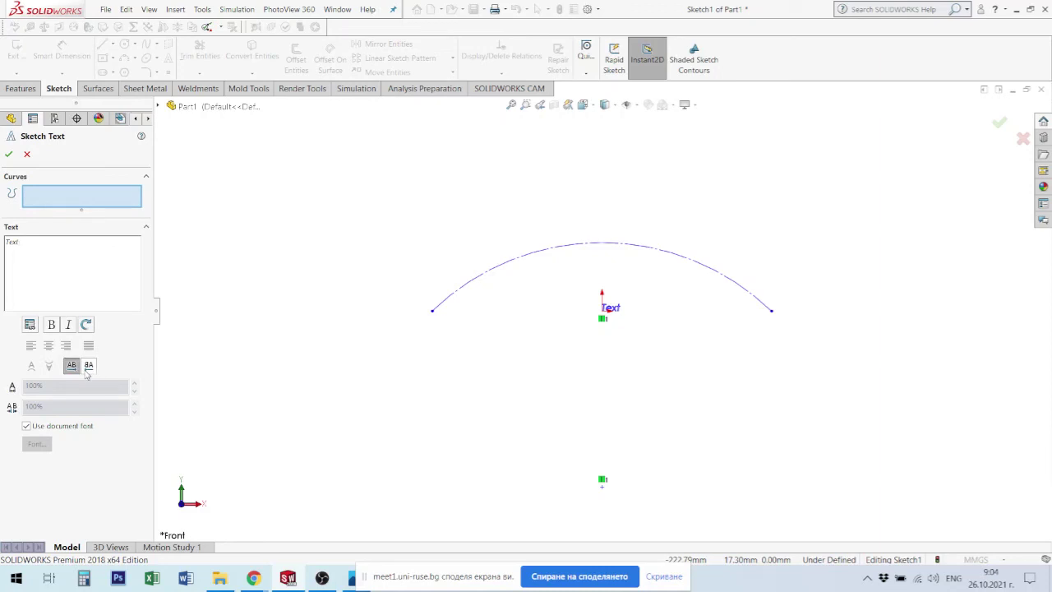
click(89, 367)
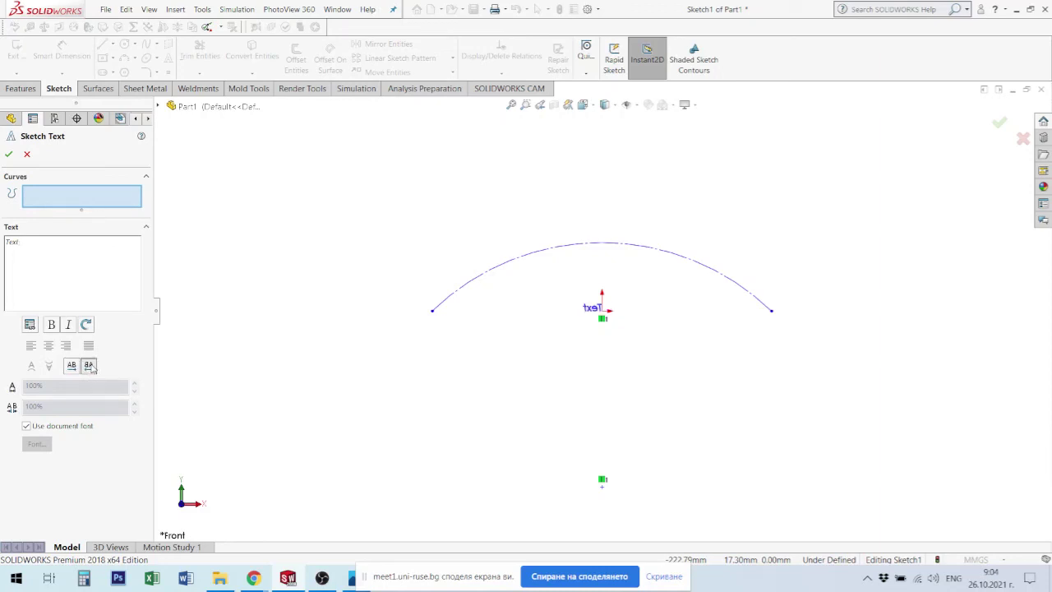
drag(46, 243, 2, 239)
click(69, 324)
click(72, 364)
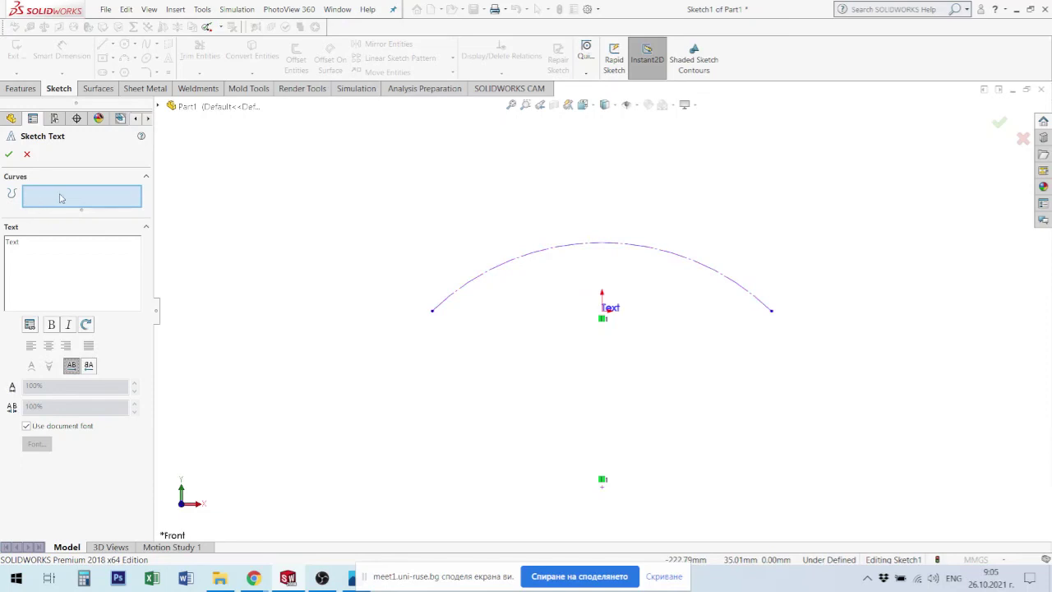
Attach the text to the arc, centre-align it, and turn off Use document font.
click(574, 247)
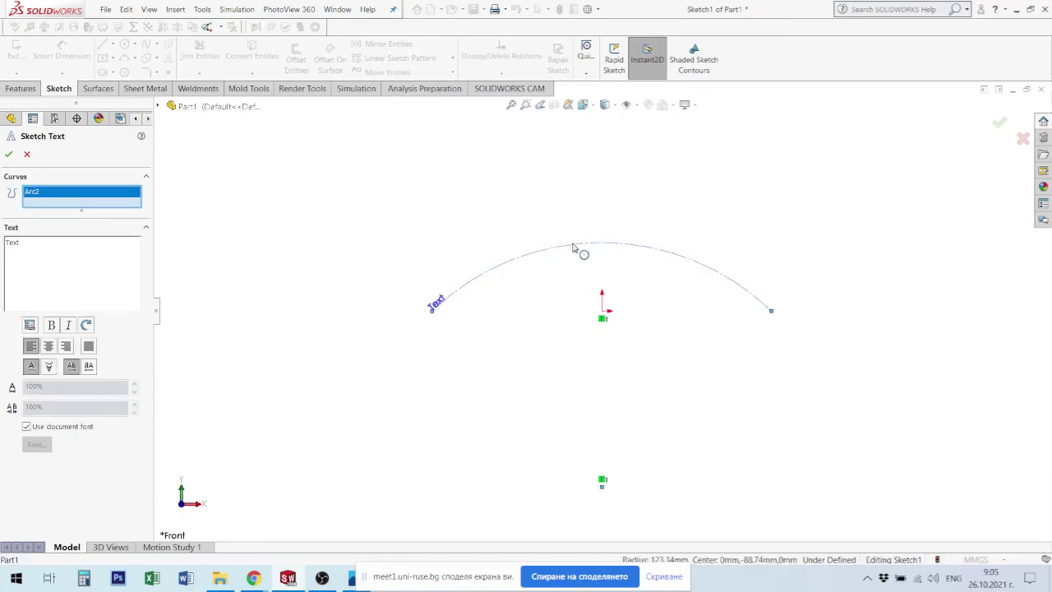
click(49, 346)
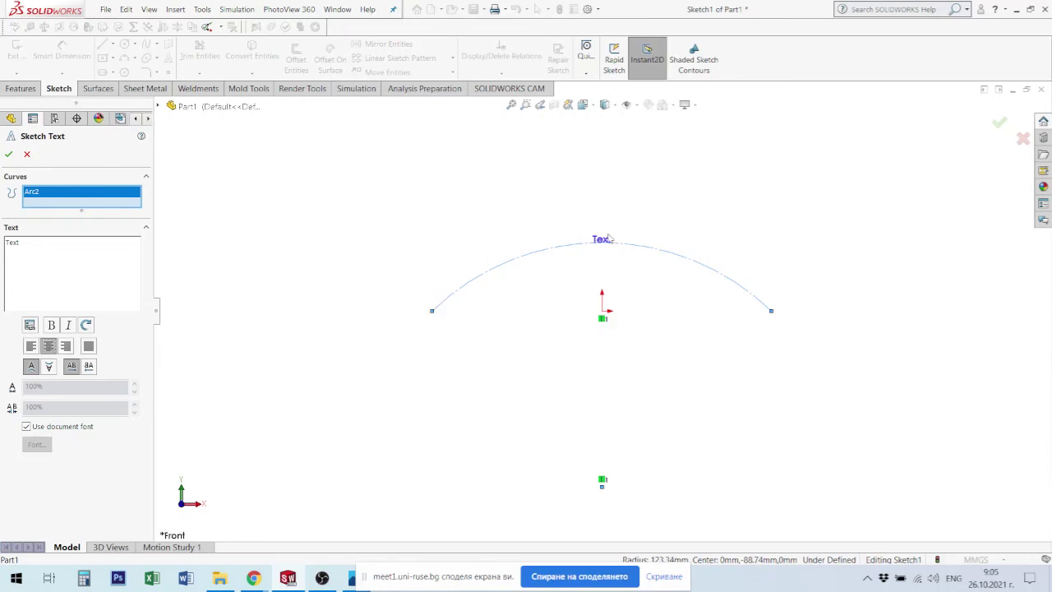
click(27, 426)
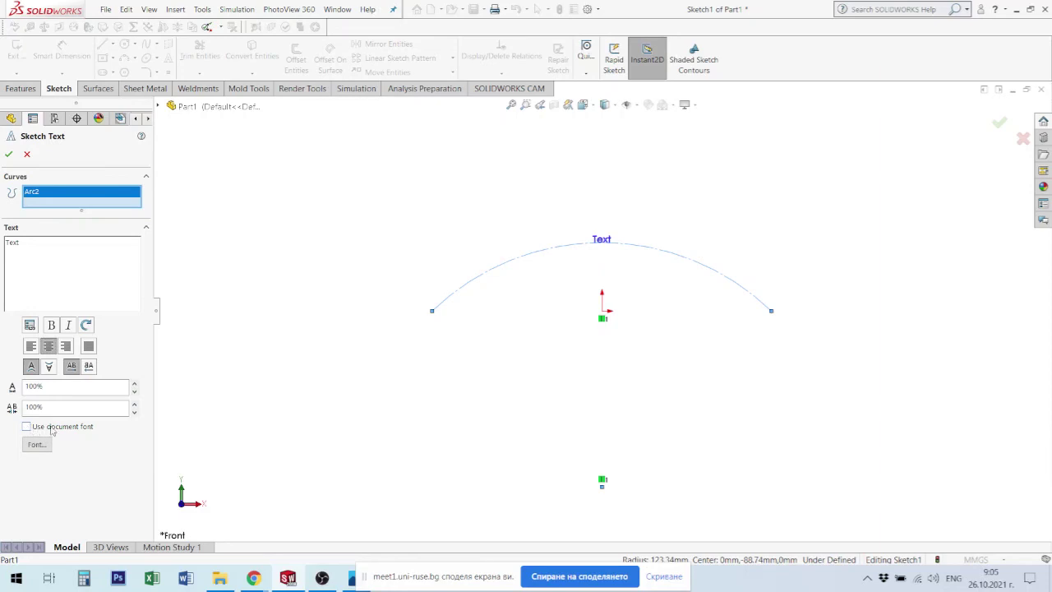
Change the text's font height to 10 in the Choose Font dialog.
click(37, 445)
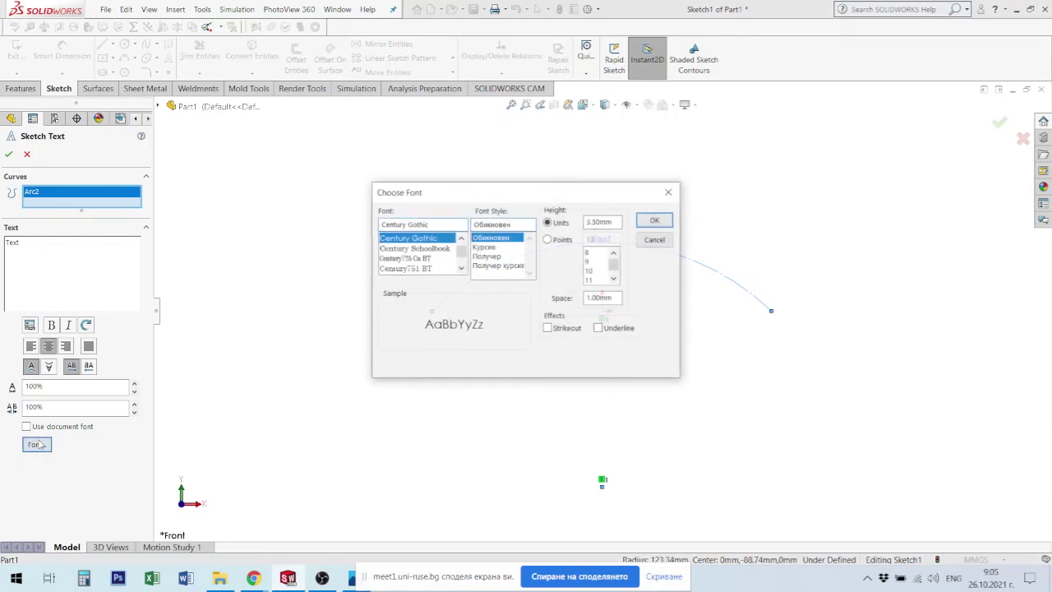
drag(577, 192, 393, 219)
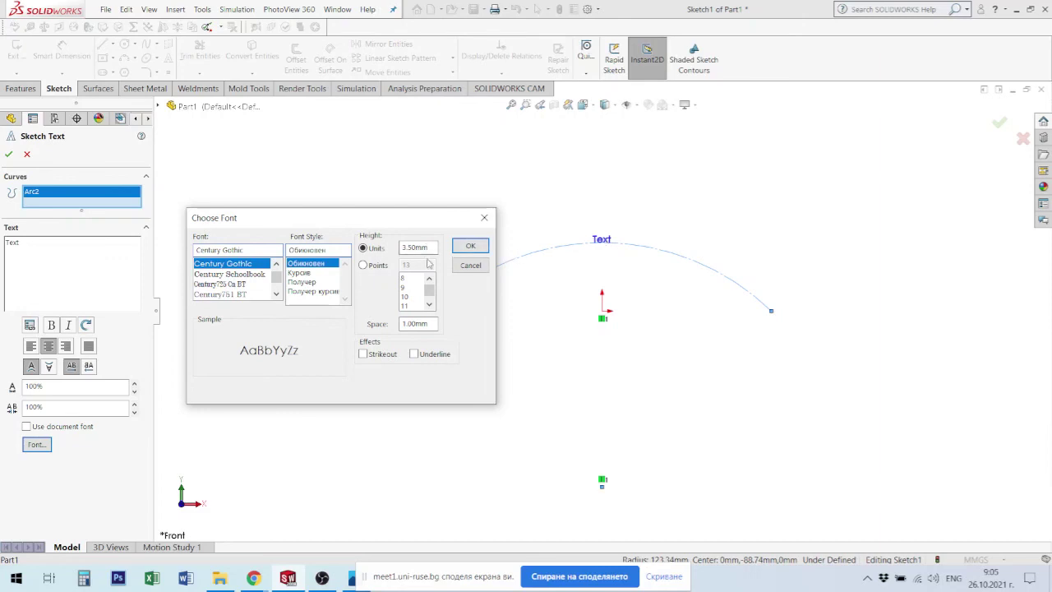
double_click(408, 248)
text(10)
key(Return)
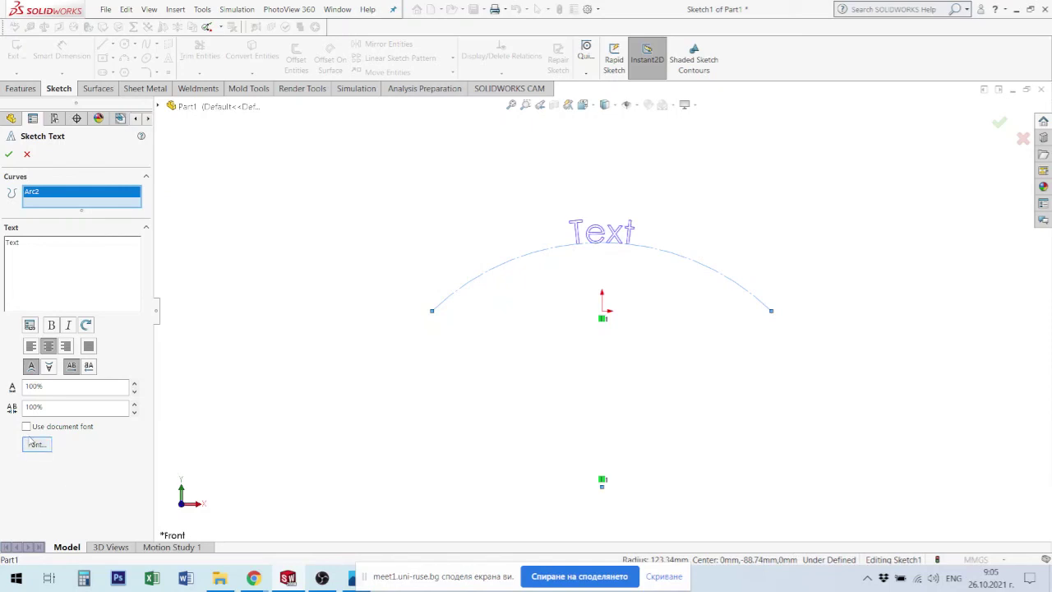
Increase the text's font height from 12mm to 20mm.
click(37, 446)
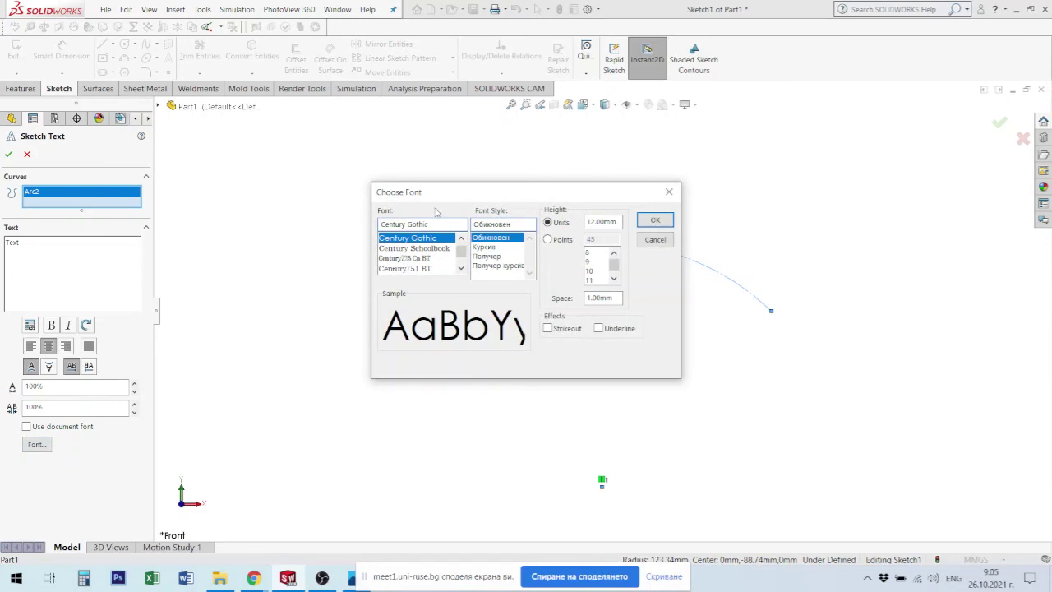
drag(444, 195, 289, 236)
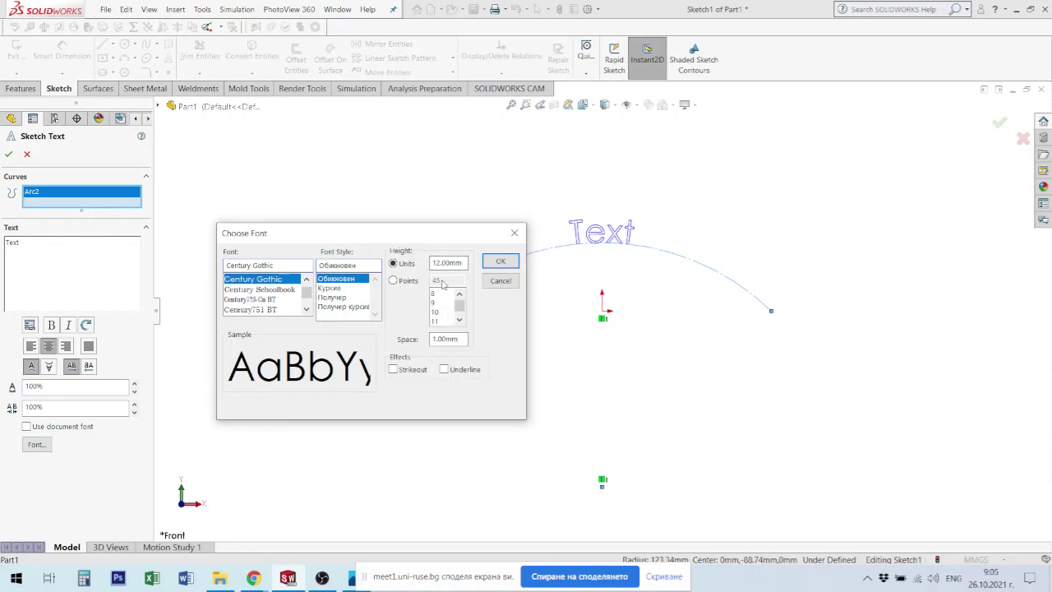
double_click(436, 262)
text(20)
key(Return)
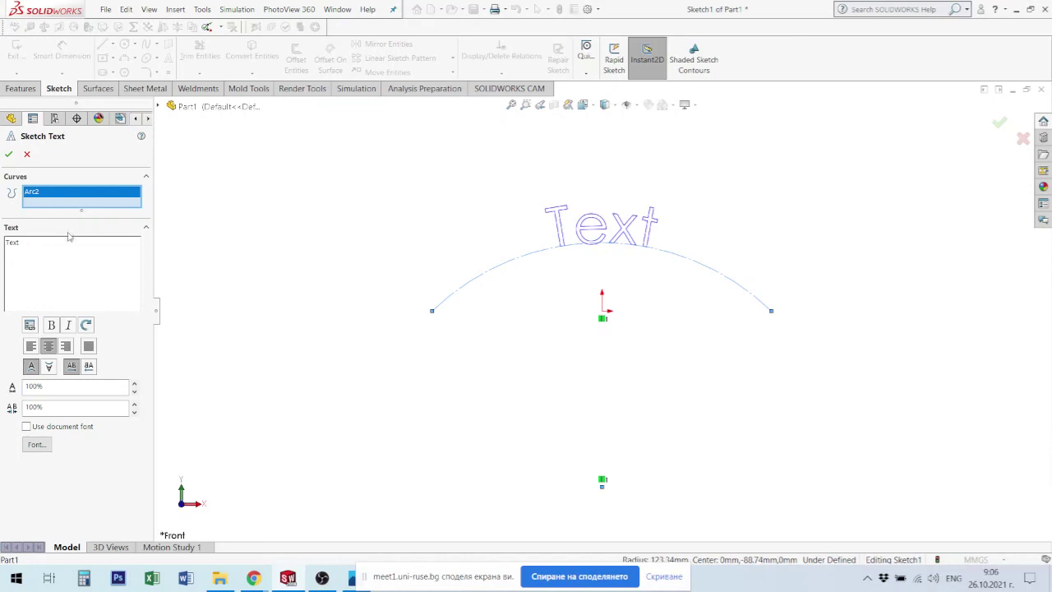
Extend the text to 'Text on Line for' and reduce its font height to 12mm.
text(on Line )
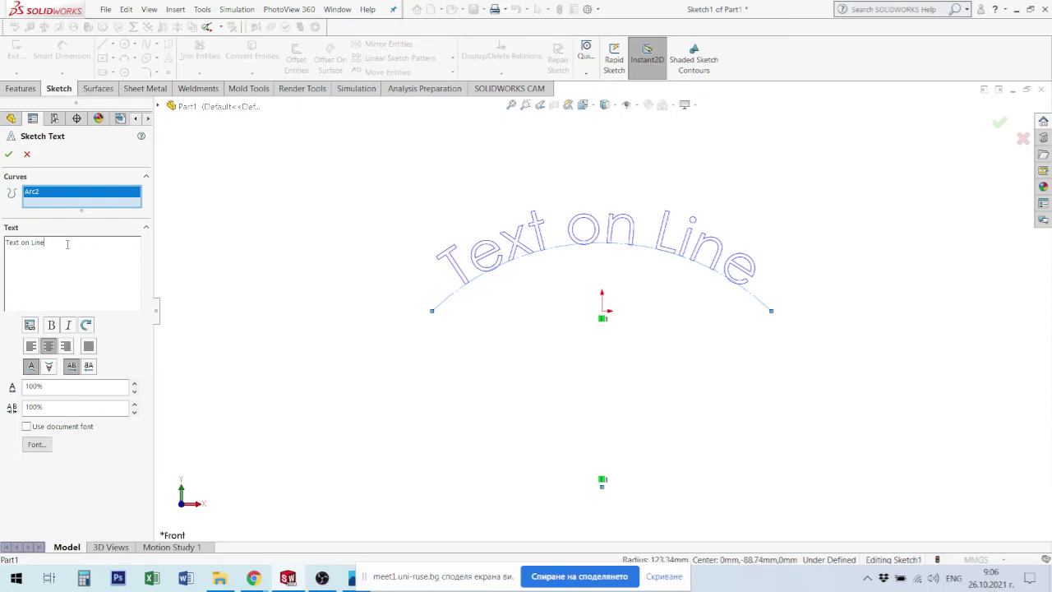
text(for Presentation)
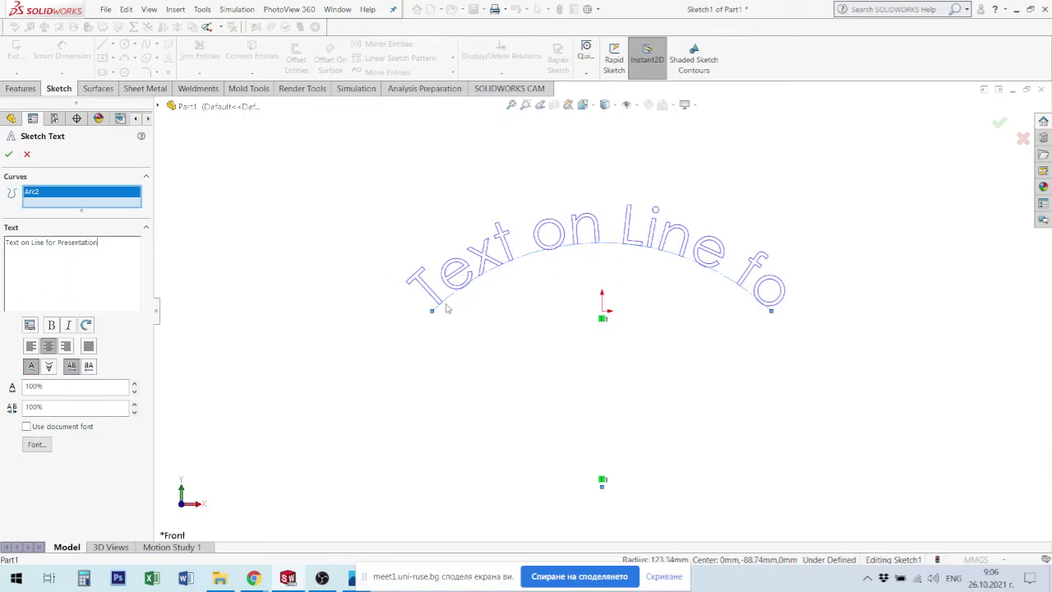
drag(109, 242, 5, 242)
click(38, 445)
drag(572, 194, 412, 233)
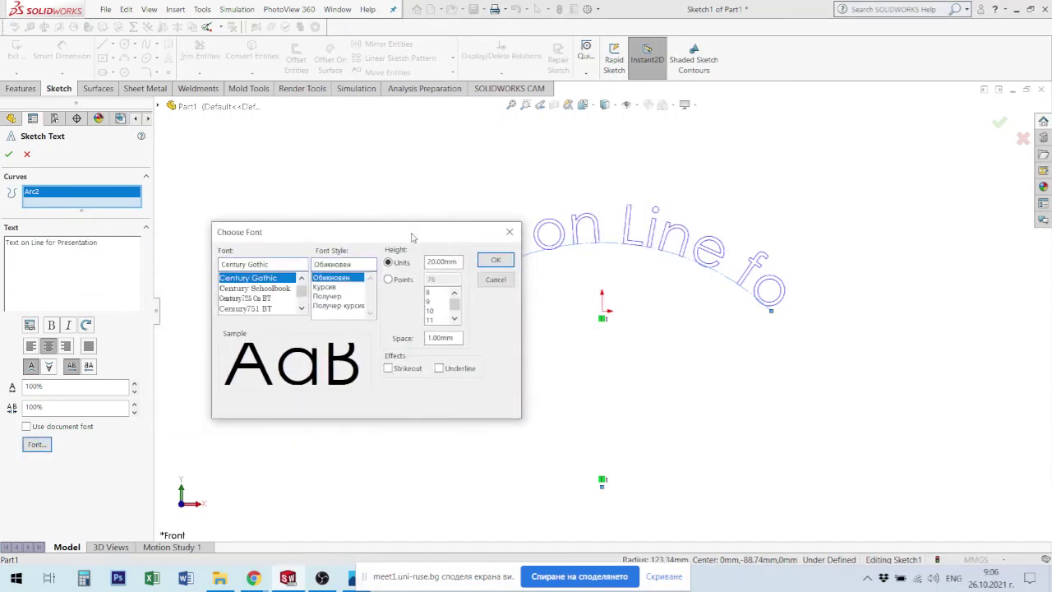
double_click(434, 262)
text(12)
key(Return)
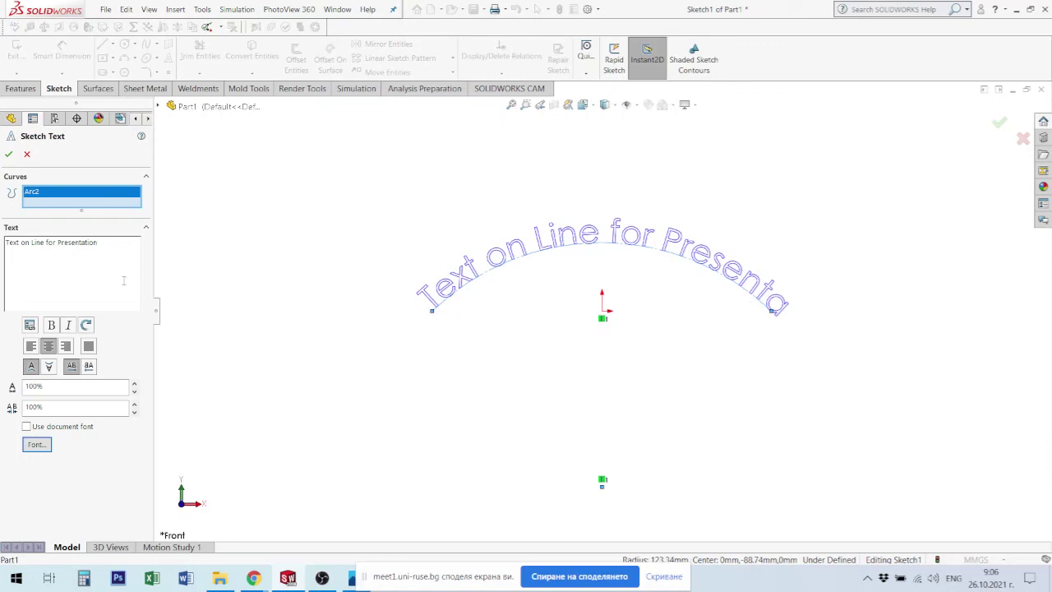
Replace the word 'for' with a dash and flip the text vertically.
double_click(51, 242)
text(-)
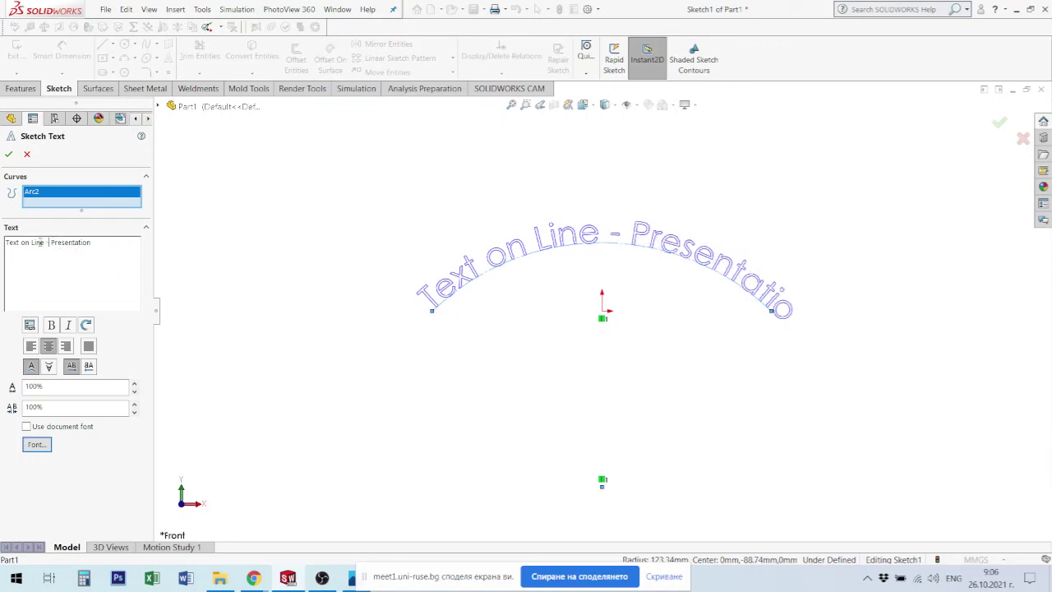
click(49, 368)
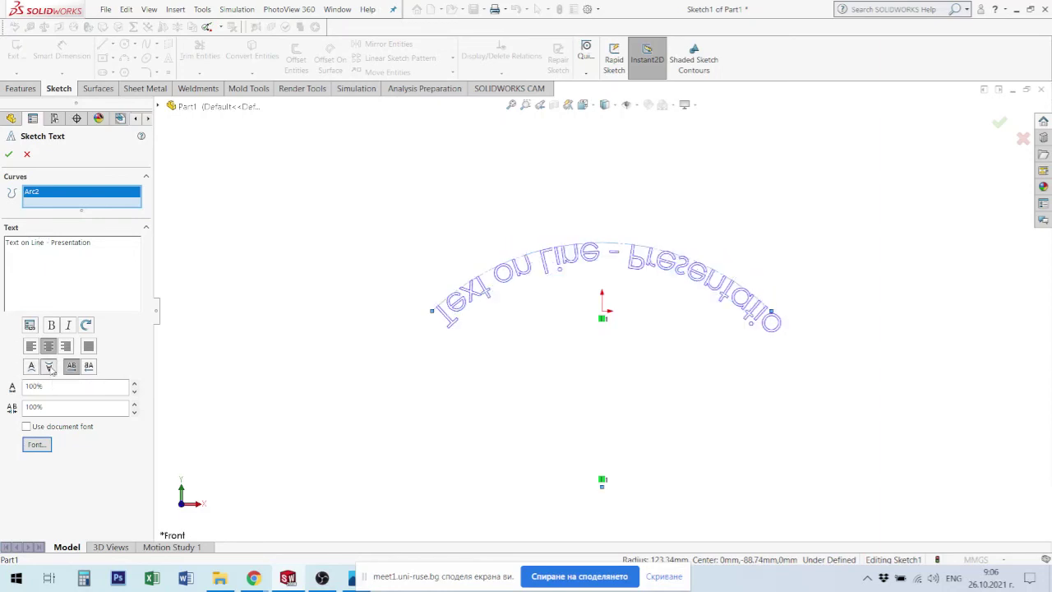
Remove the vertical flip so 'Text on Line - Presentation' reads normally, and accept the text.
click(89, 366)
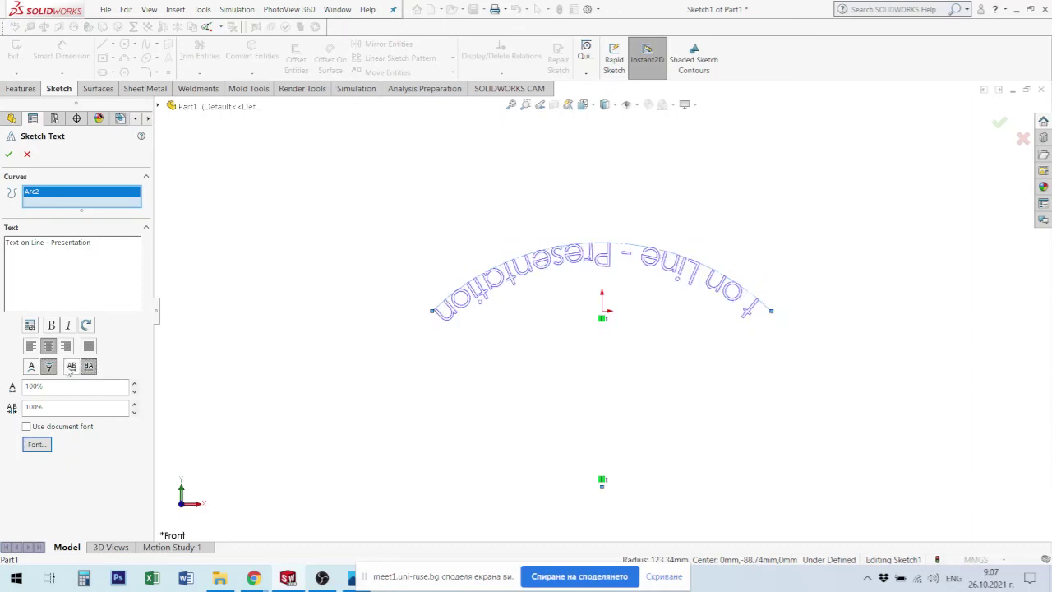
click(71, 367)
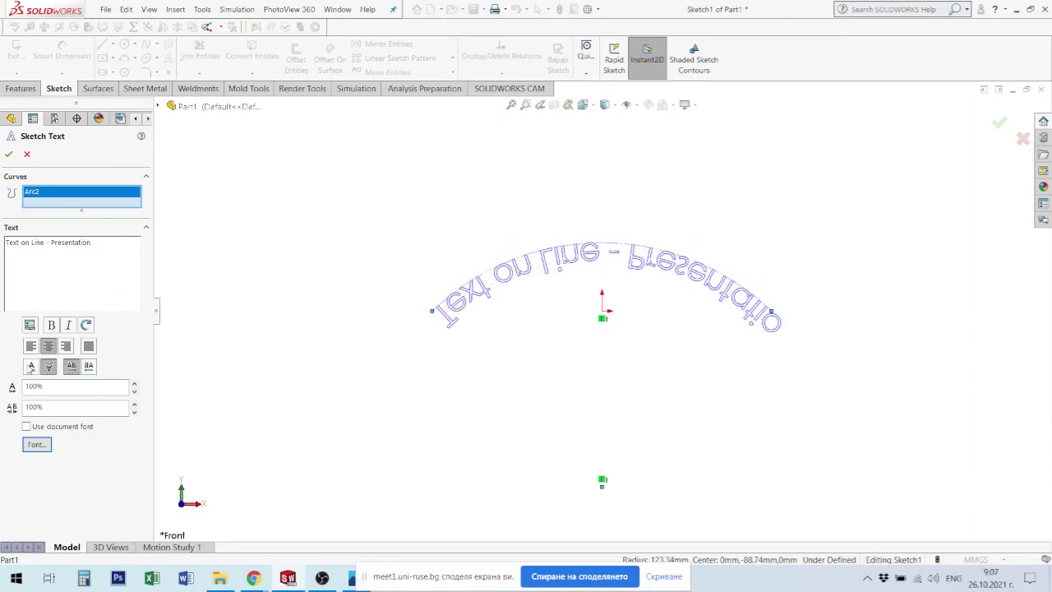
click(30, 368)
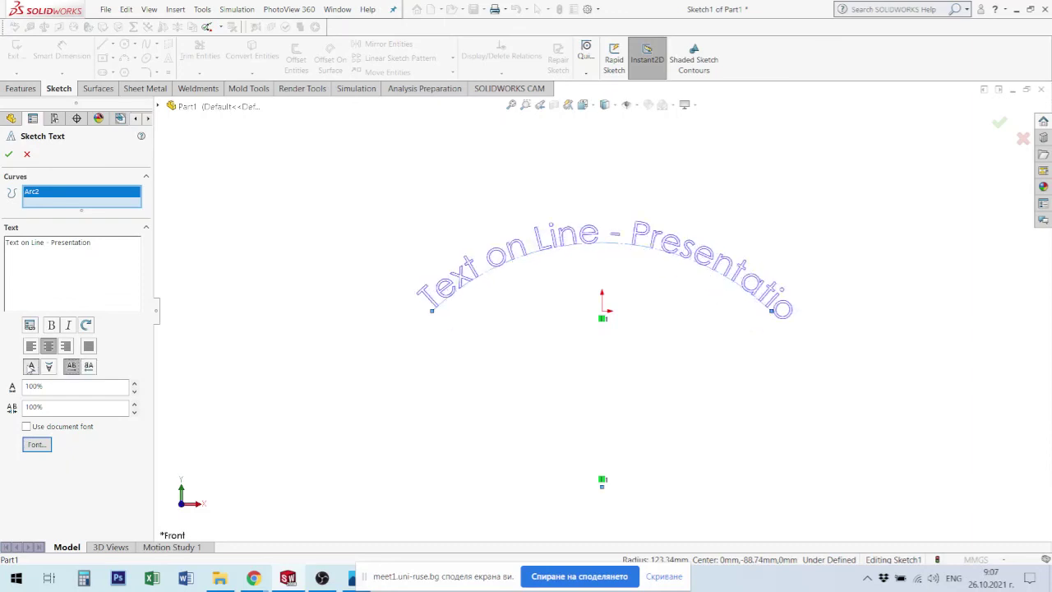
click(89, 366)
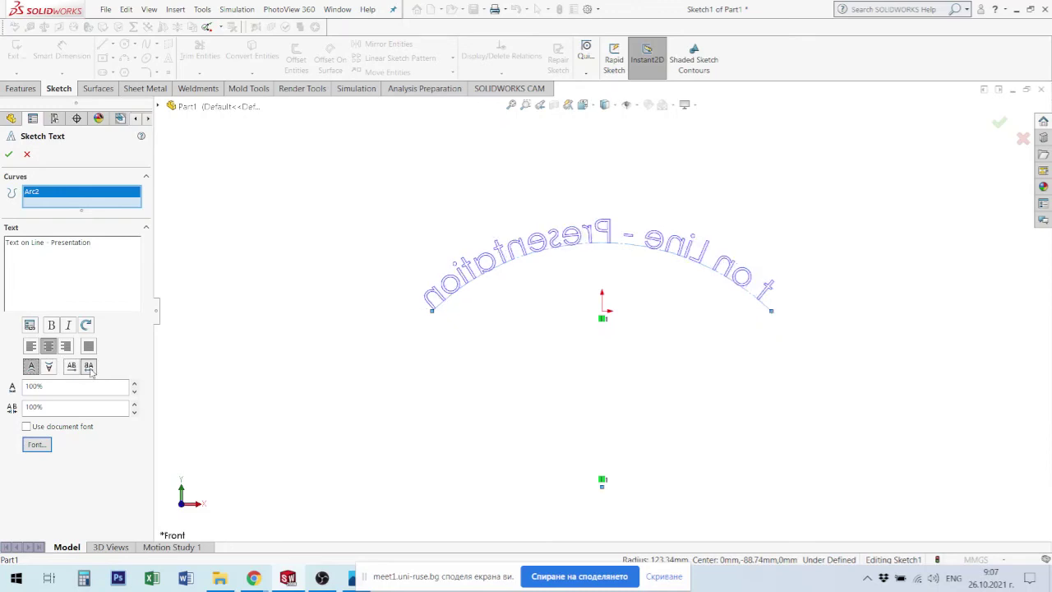
click(72, 366)
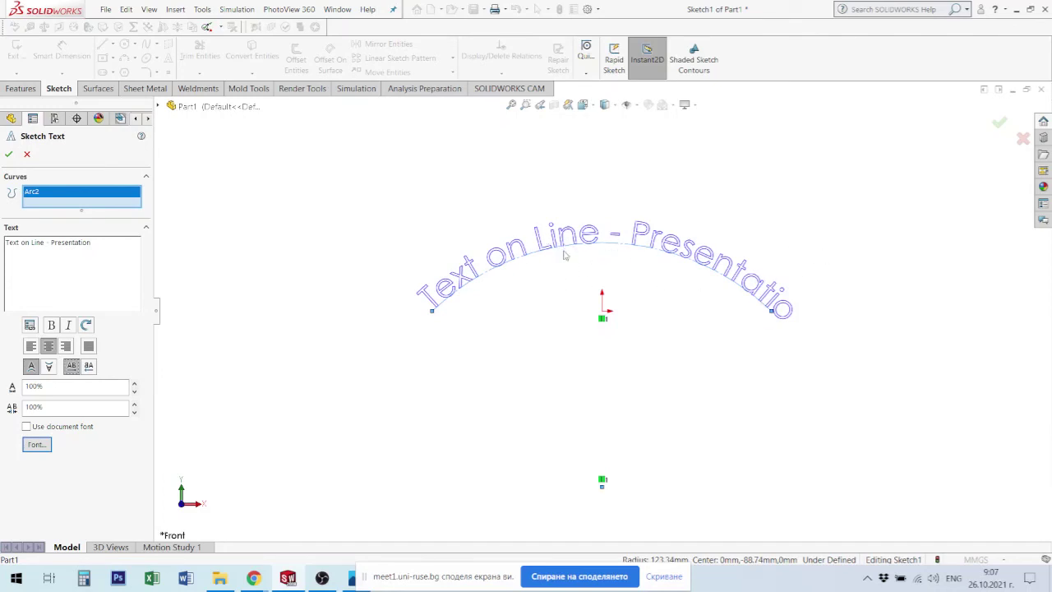
click(8, 153)
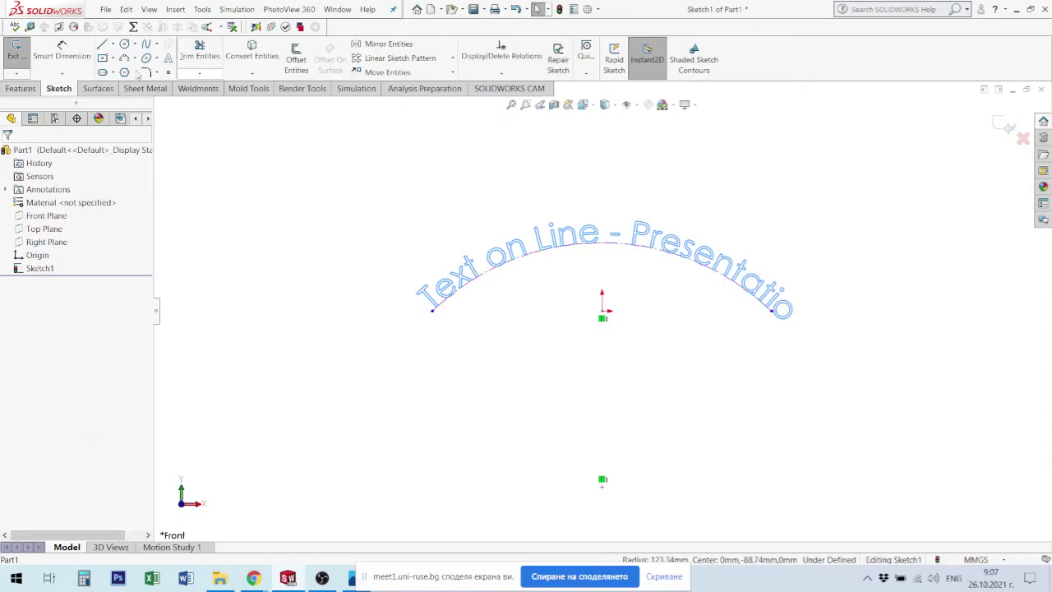
Extrude the arc text sketch 2 mm as Boss-Extrude1 and orbit and zoom to inspect it.
click(23, 88)
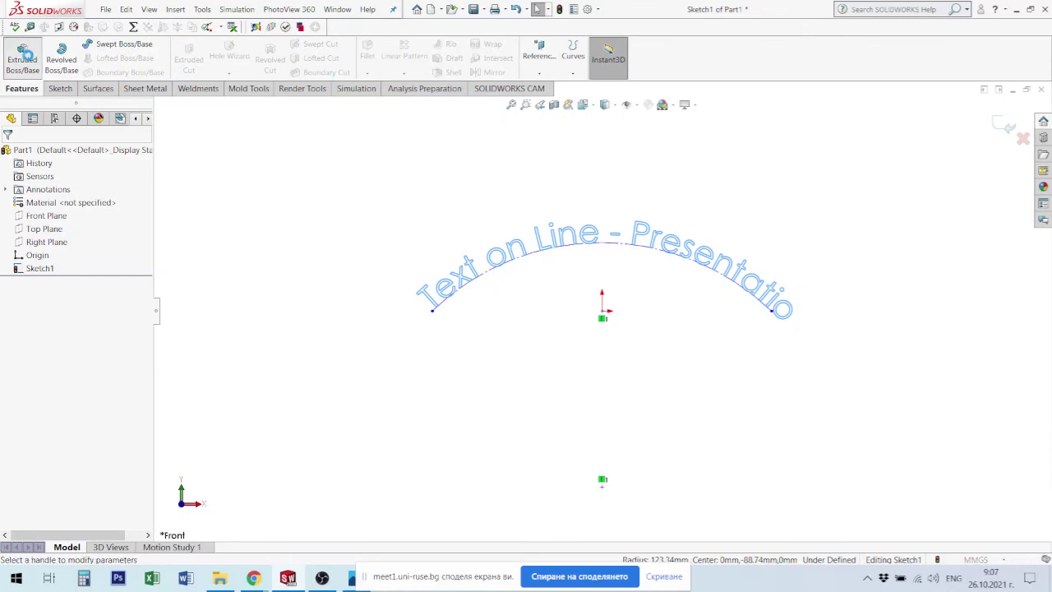
click(23, 54)
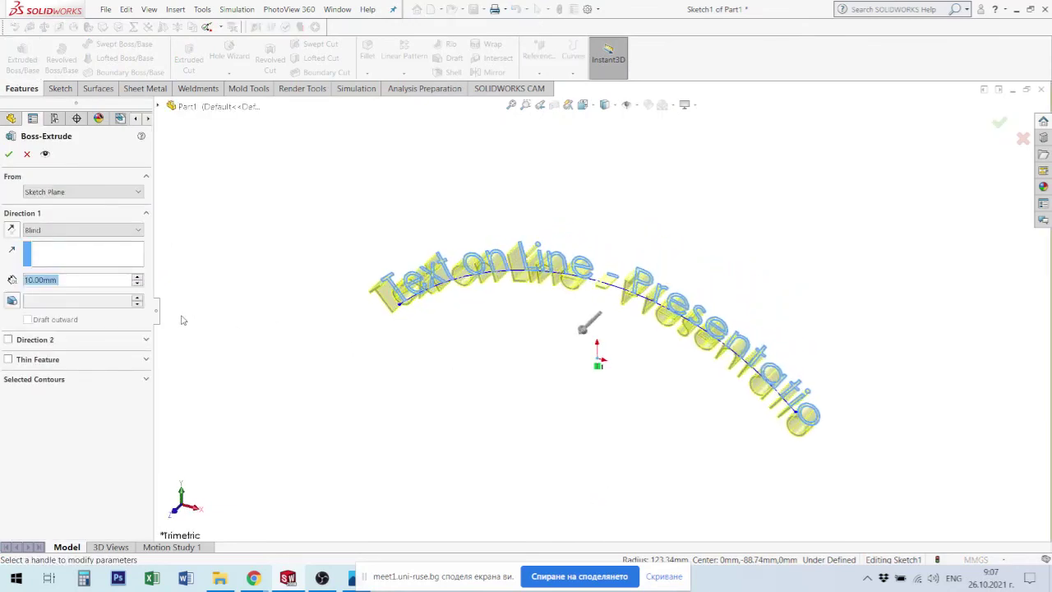
text(2)
key(Return)
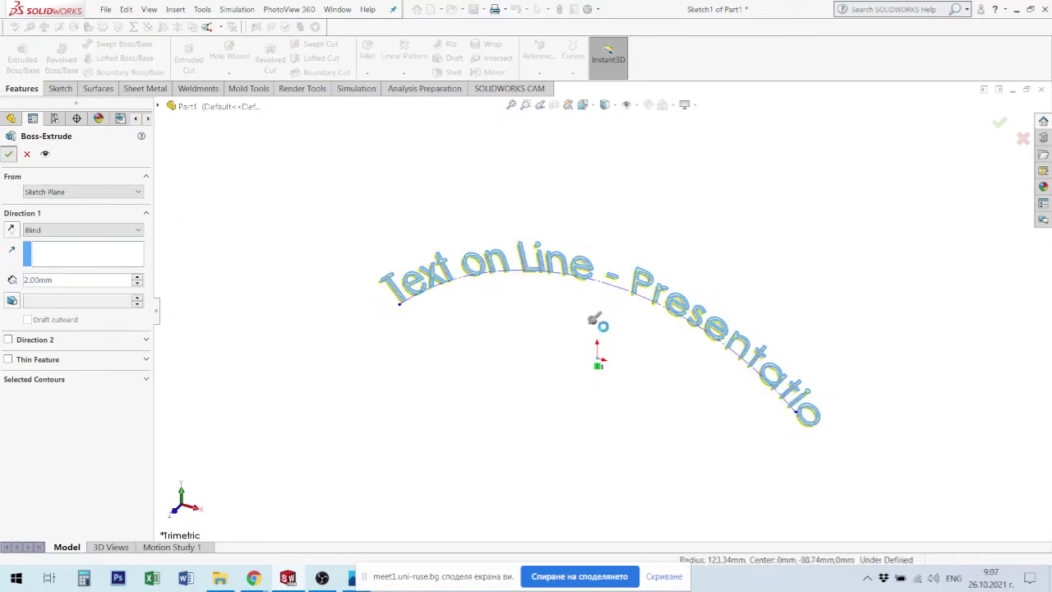
key(Return)
middle_drag(647, 303, 749, 172)
scroll(635, 289, down, 3)
scroll(635, 289, down, 4)
scroll(635, 290, up, 3)
scroll(557, 341, up, 2)
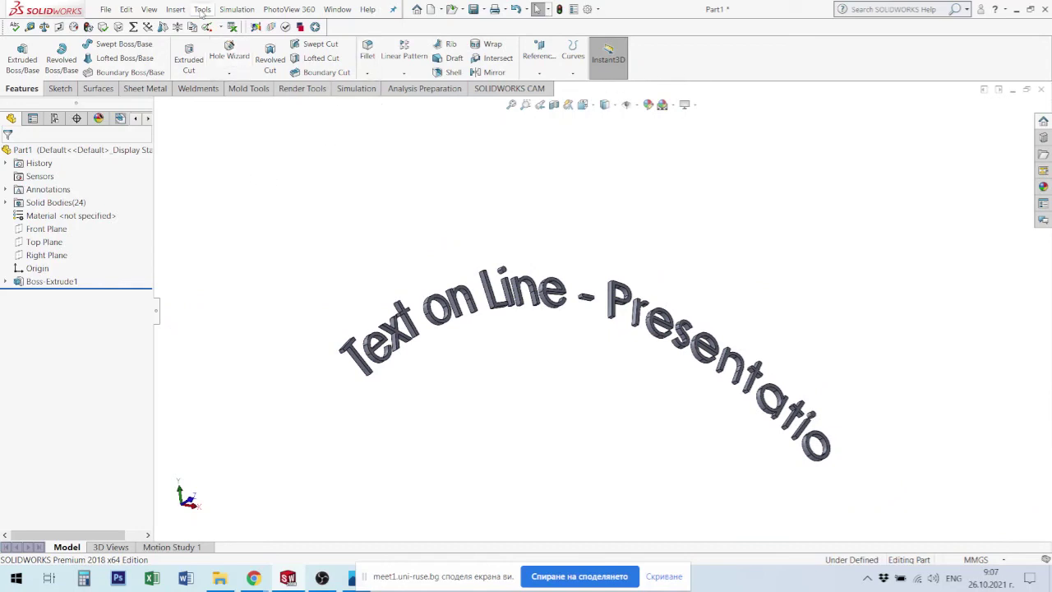
click(203, 10)
mouse_move(232, 346)
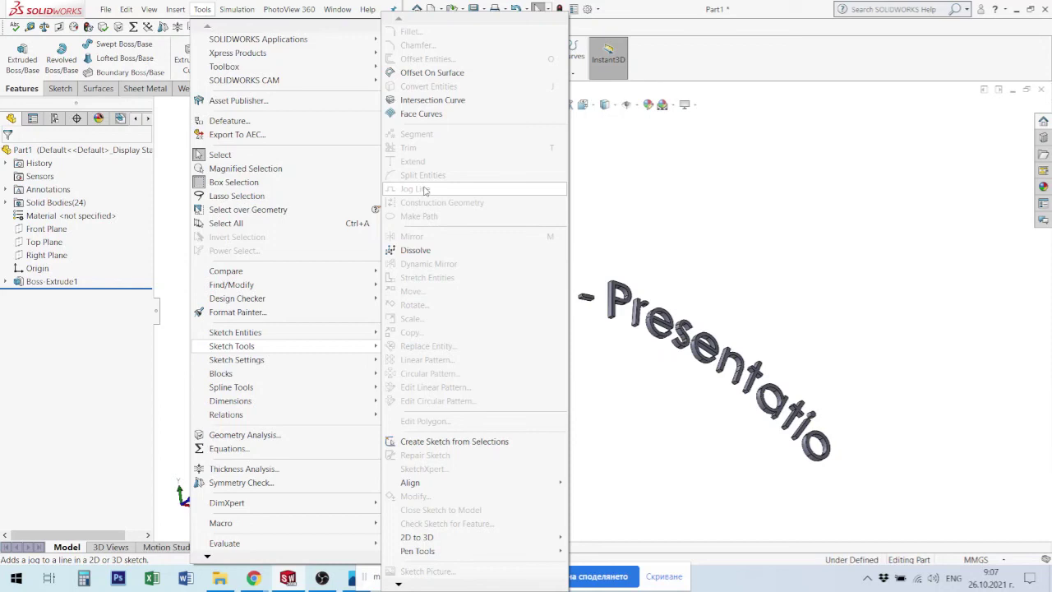
Switch to the Sketch tab, view the text from the Front (Ctrl+1), and reveal Sketch1.
key(Escape)
key(Escape)
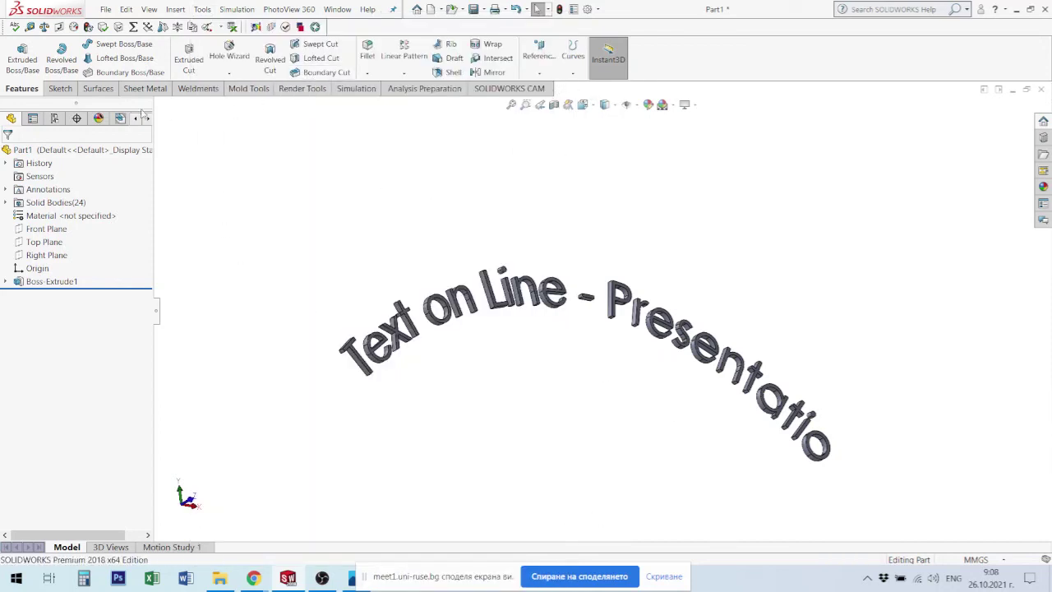
click(69, 91)
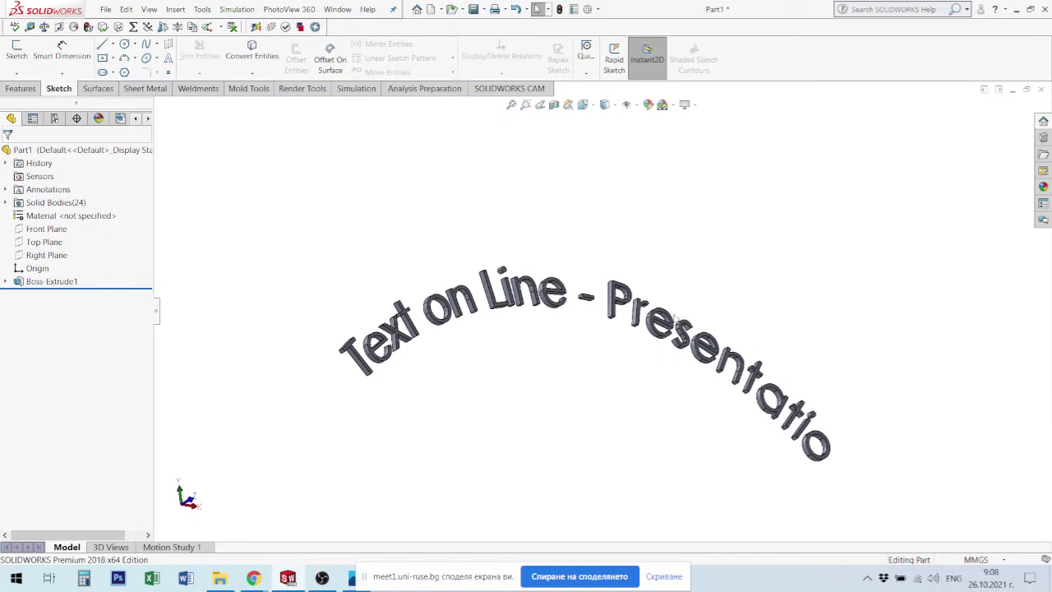
key(ctrl+1)
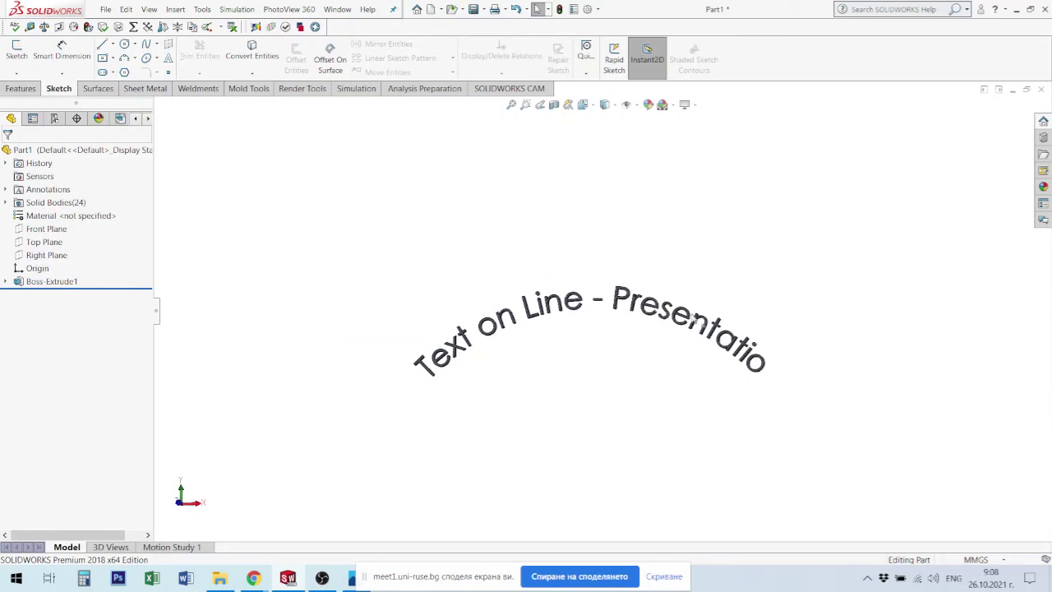
click(5, 281)
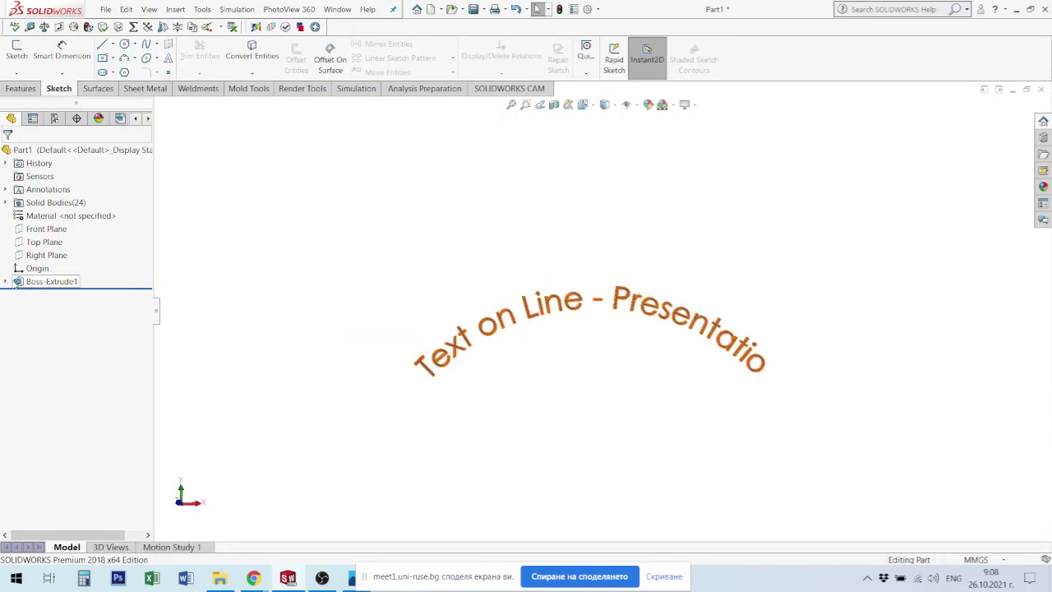
Edit Sketch1 and drag the arc's right endpoint outward to lengthen it.
click(57, 293)
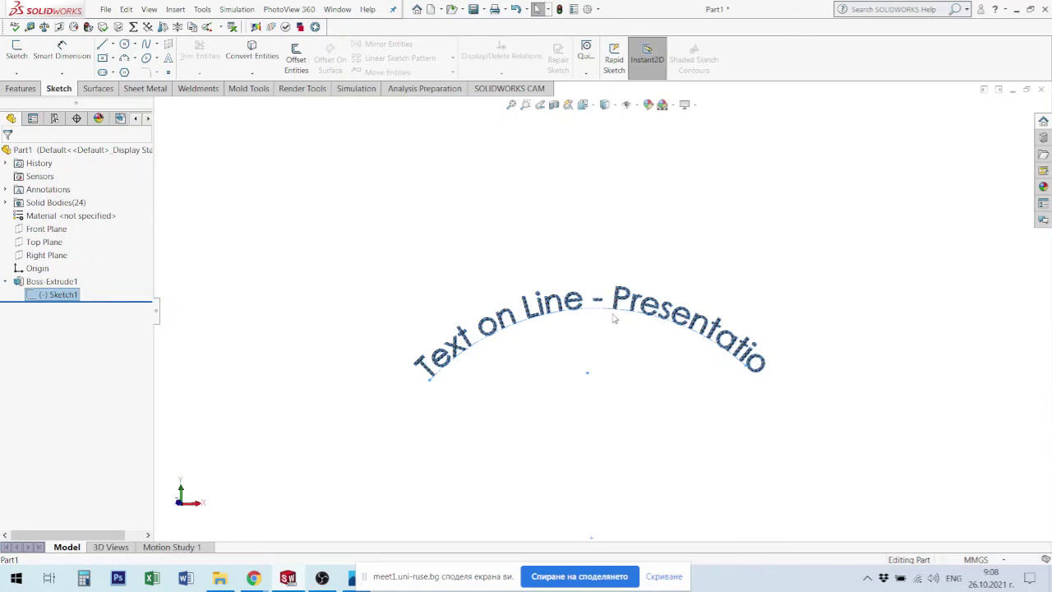
right_click(73, 299)
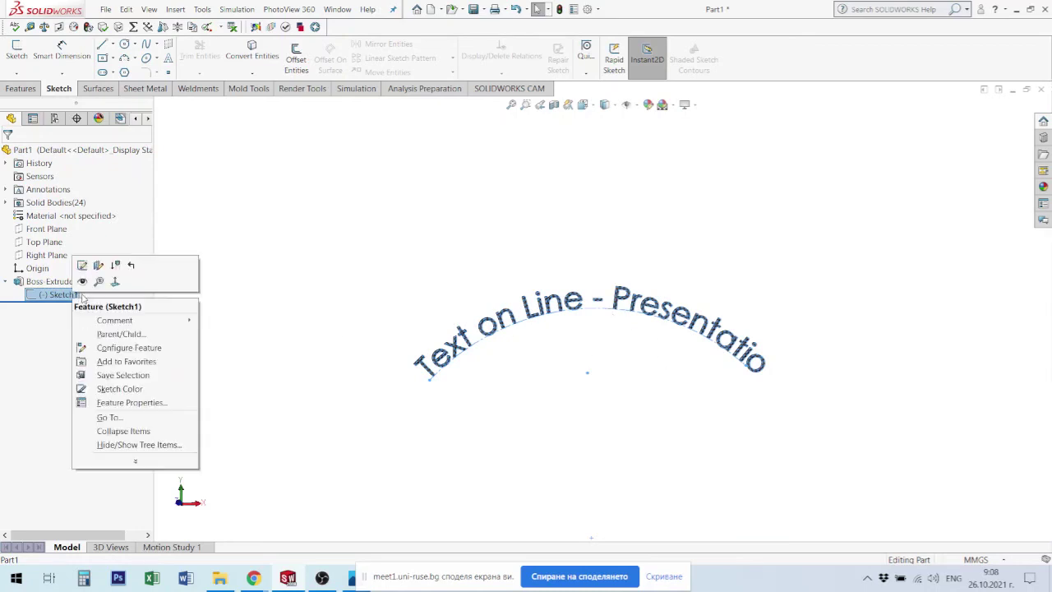
click(87, 275)
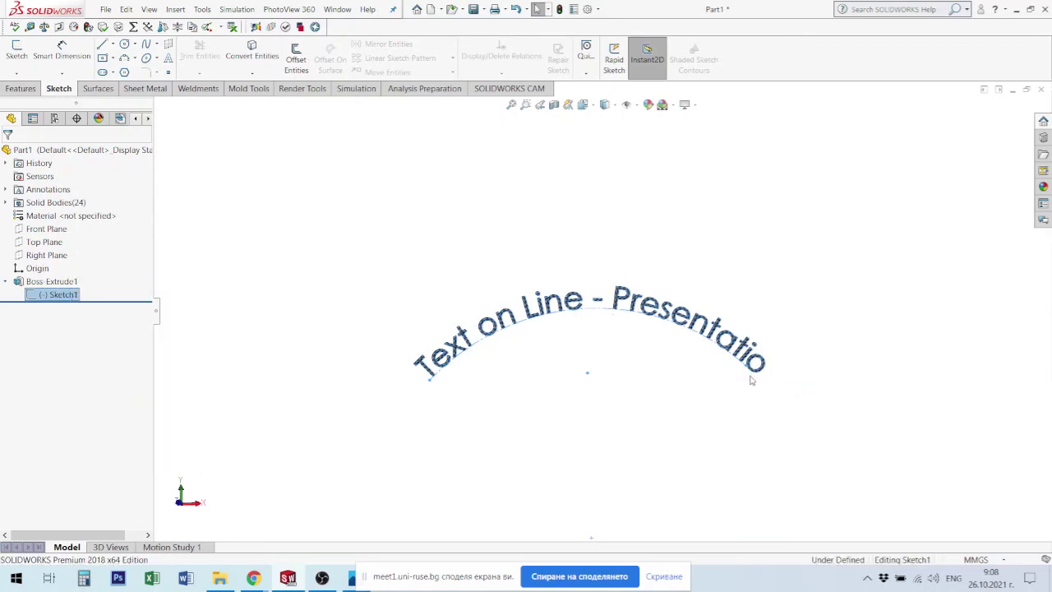
drag(757, 377, 777, 386)
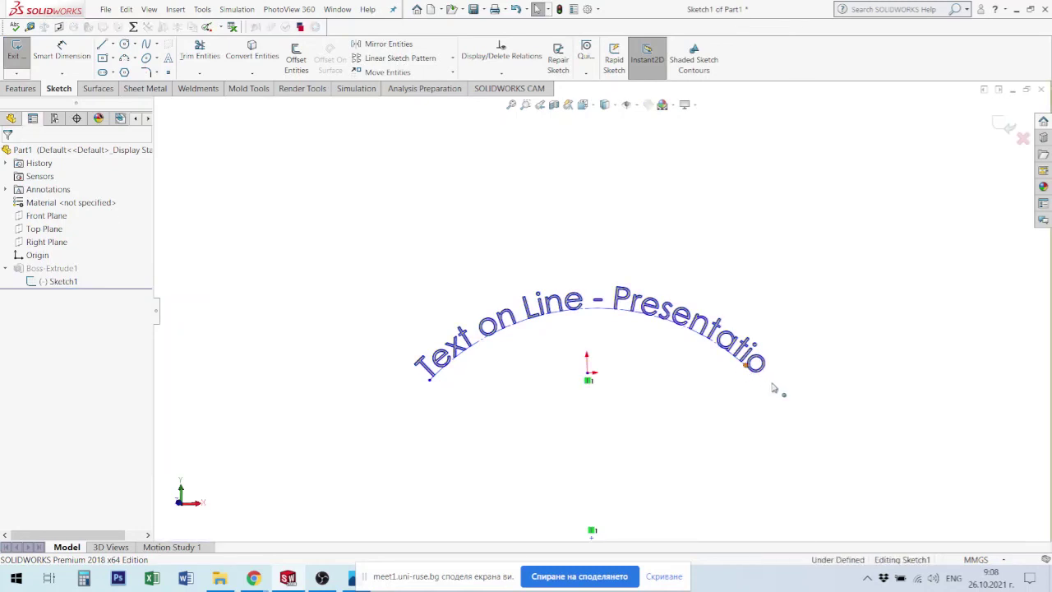
drag(810, 422, 817, 433)
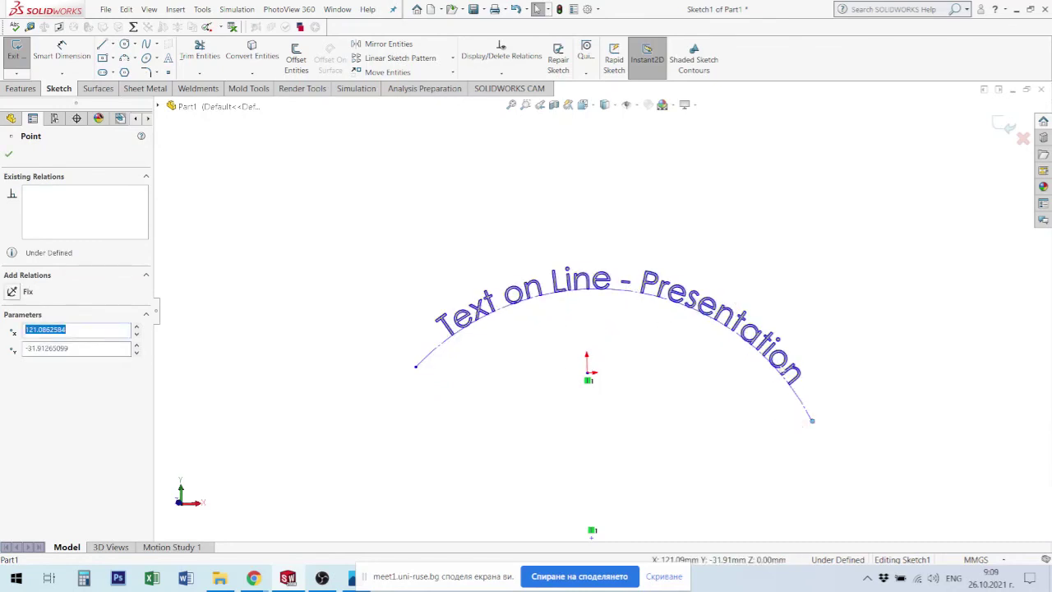
Exit the sketch without new relations so Boss-Extrude1 rebuilds with 25 solid bodies.
click(417, 369)
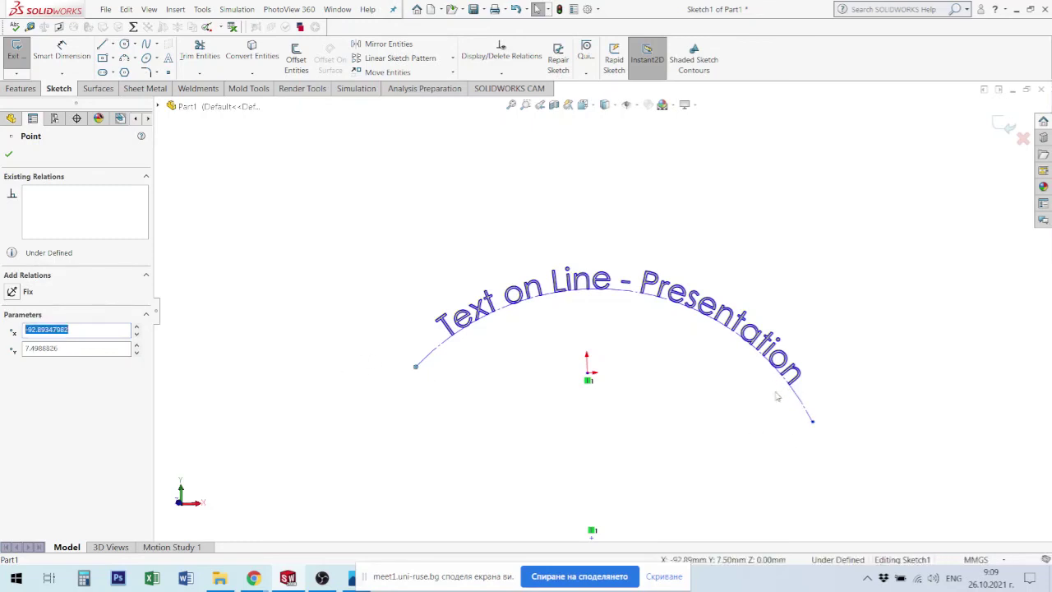
click(811, 421)
ctrl+click(588, 379)
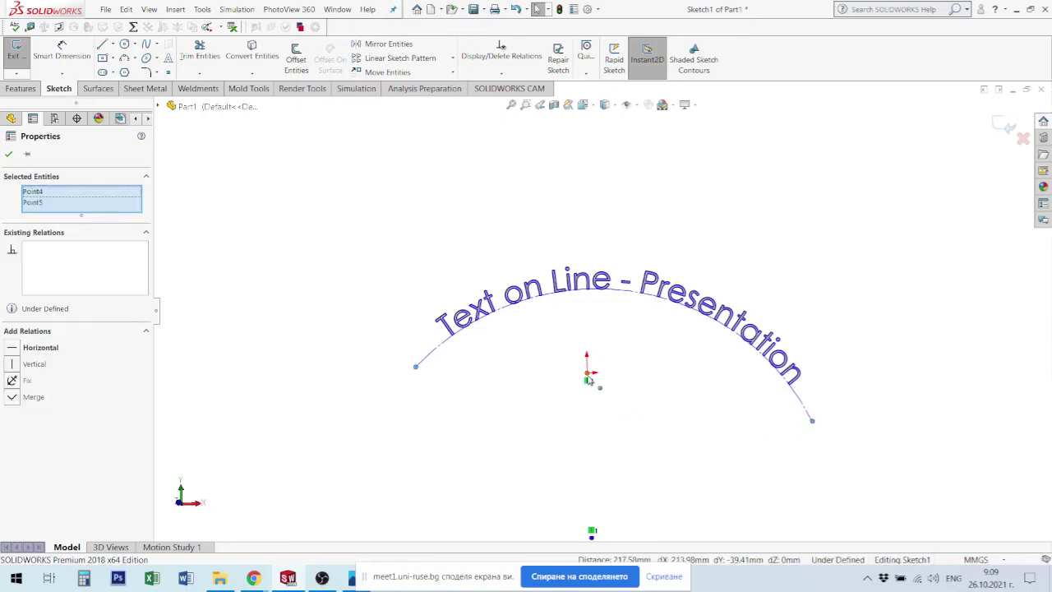
click(680, 317)
ctrl+click(689, 321)
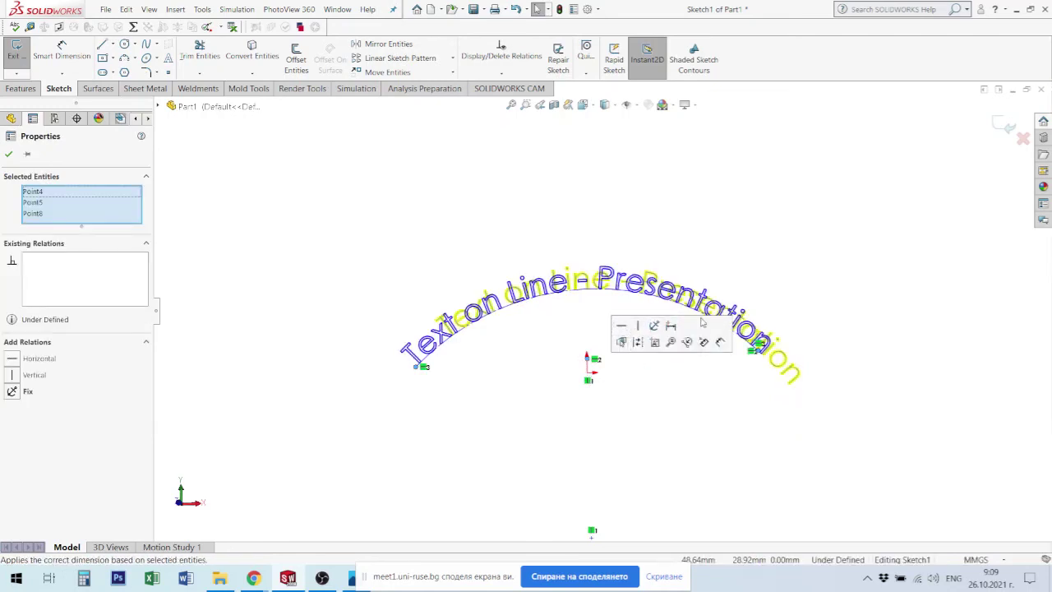
key(Escape)
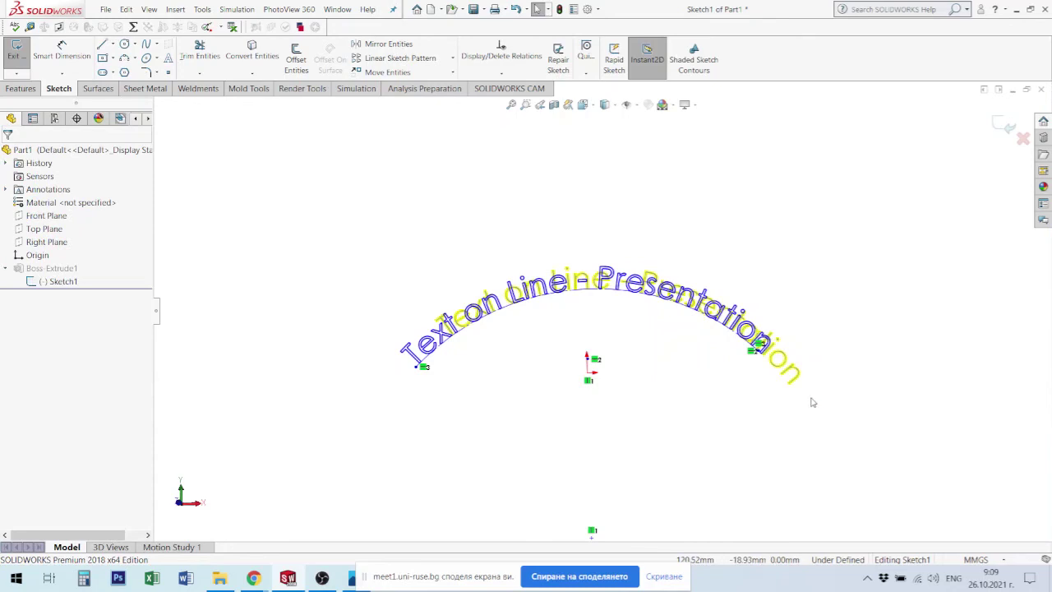
click(1004, 125)
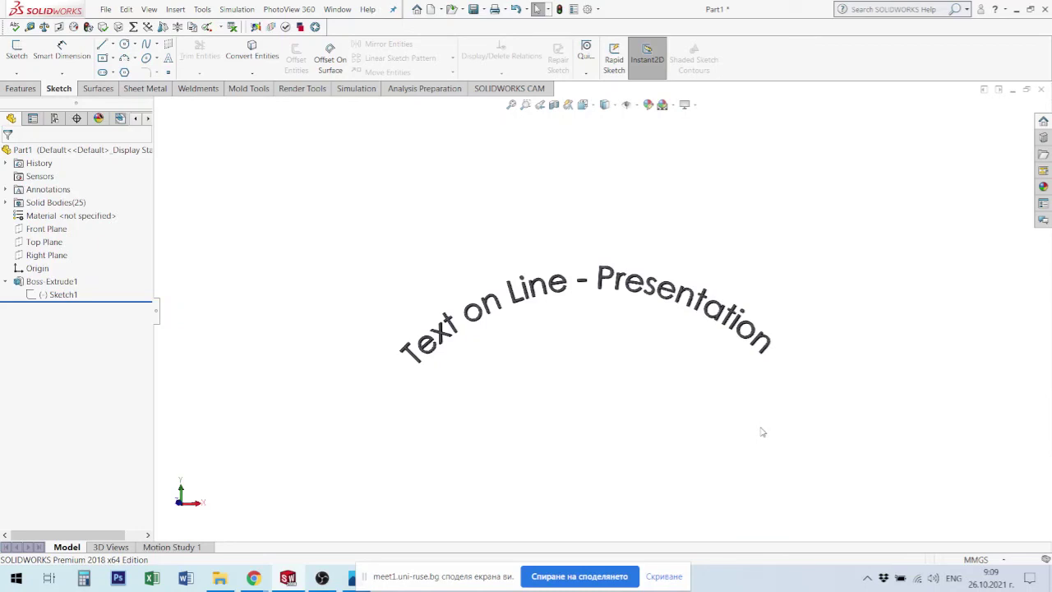
click(323, 580)
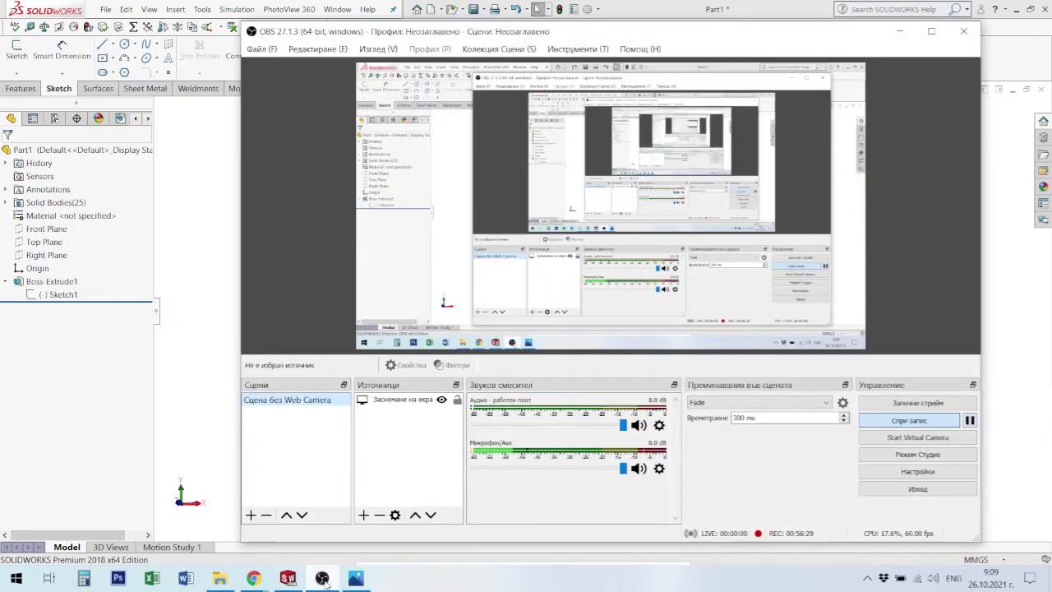
click(323, 579)
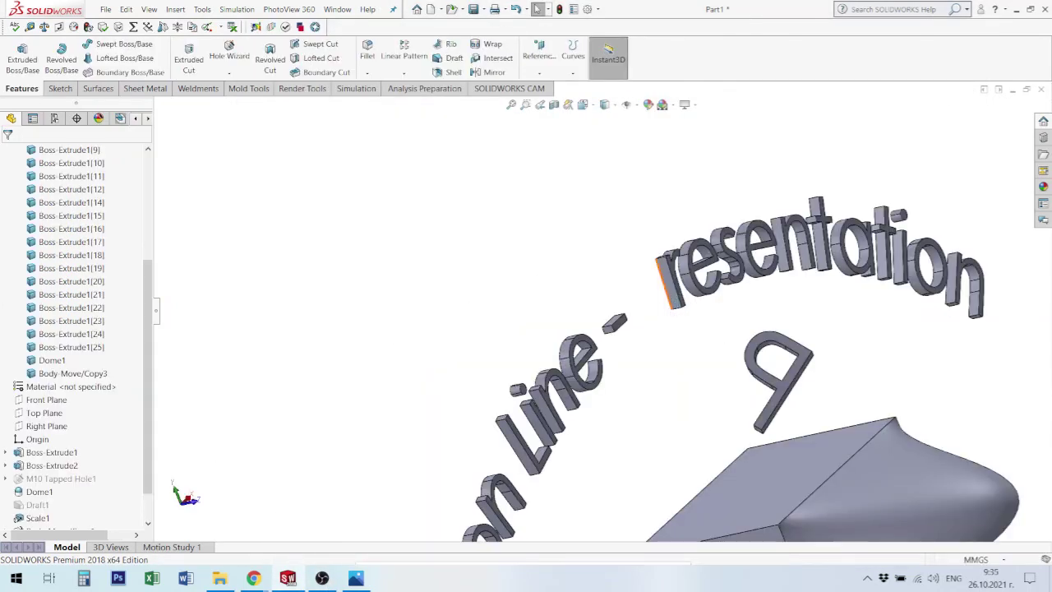
mouse_move(253, 577)
click(309, 528)
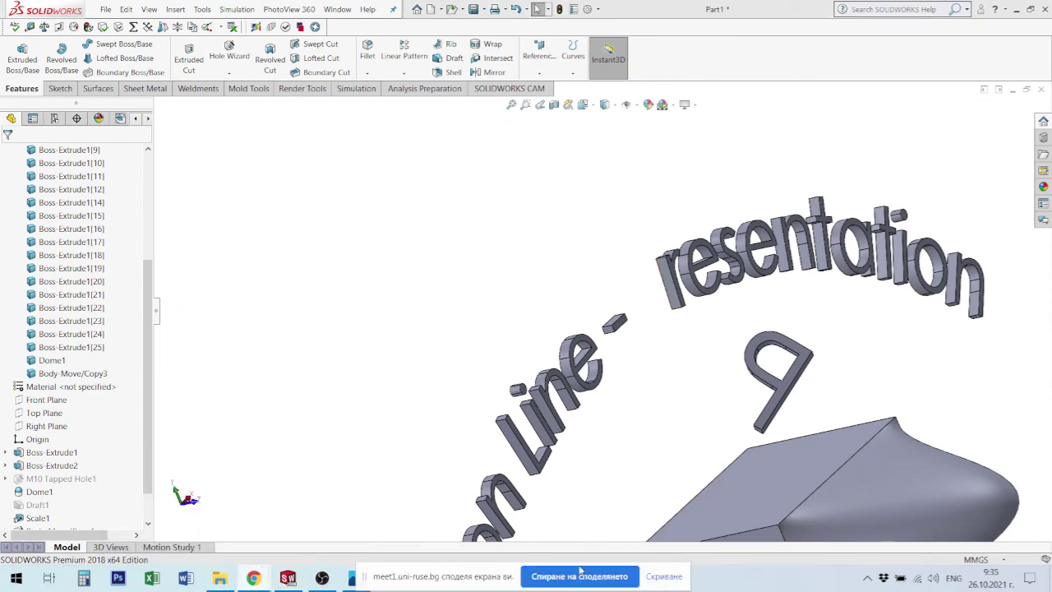